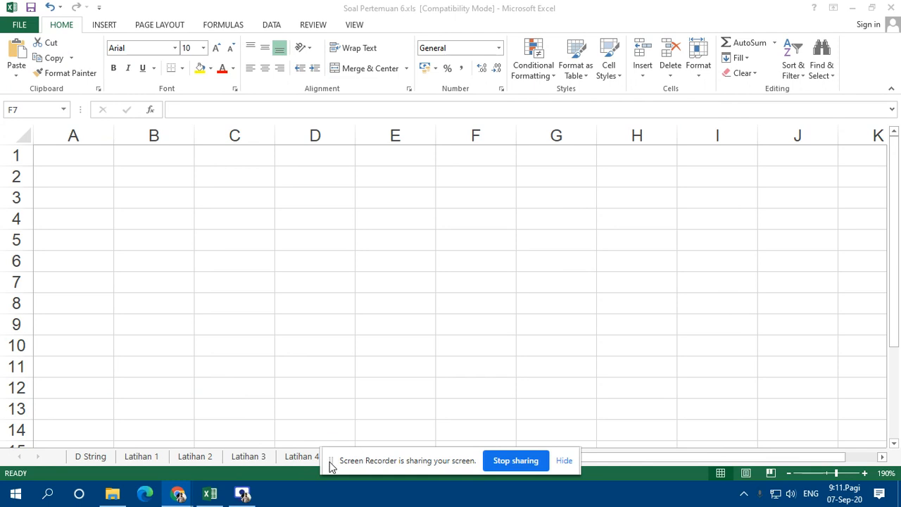
Step: Move both screen-sharing bars away from the sheet tabs and bring the workbook window back into focus
left_click_drag(328, 462, 572, 28)
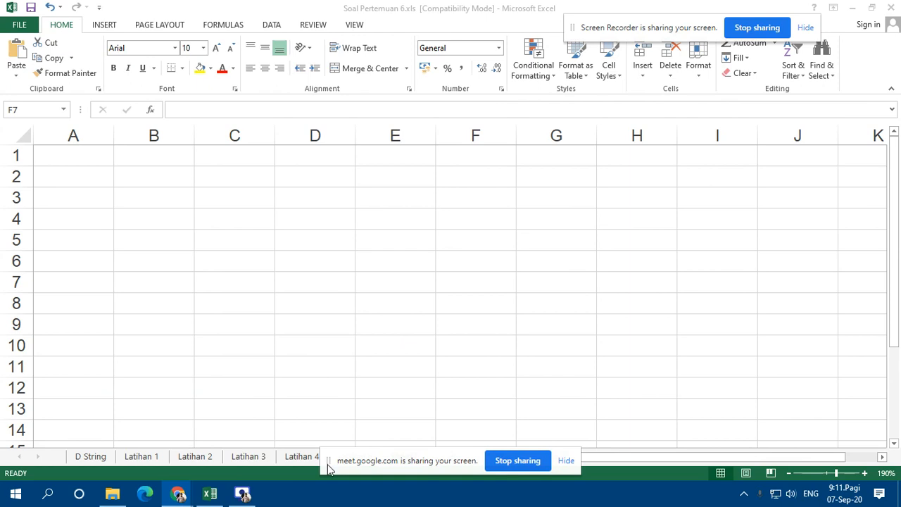
left_click_drag(328, 468, 575, 80)
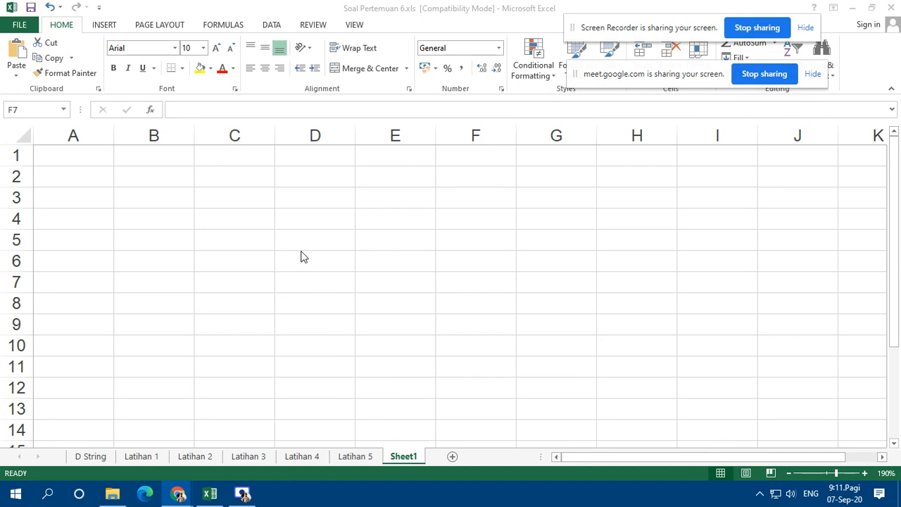
key("alt+Tab")
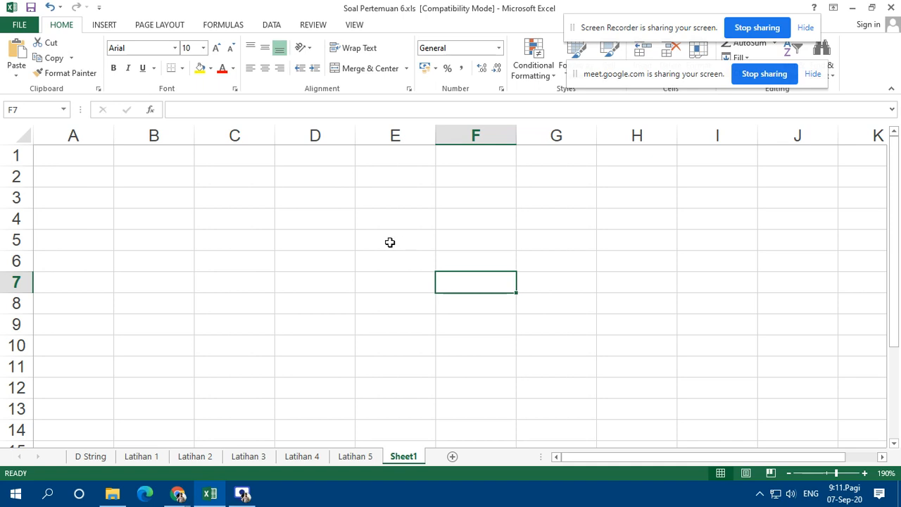
Step: Enter the heading "Fungsi TEXT" in cell E3 and fit column E's width to it
left_click(371, 198)
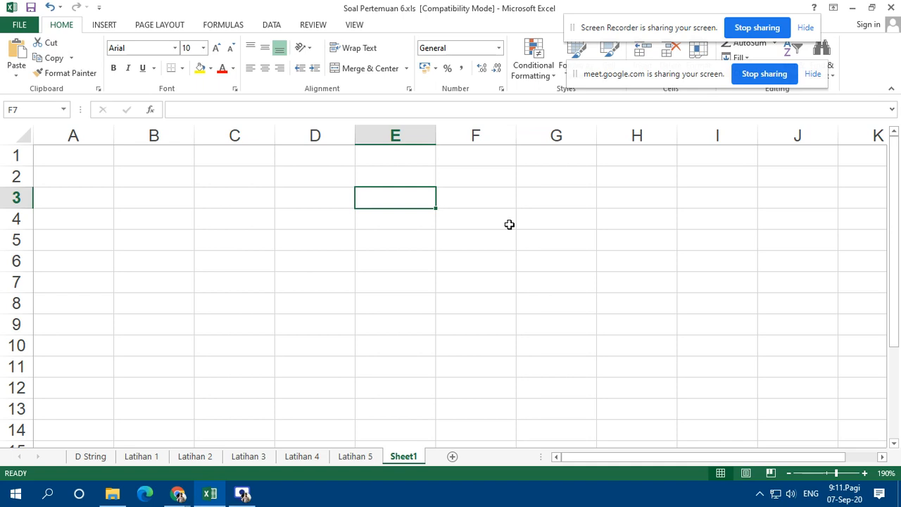
type("Fungdi")
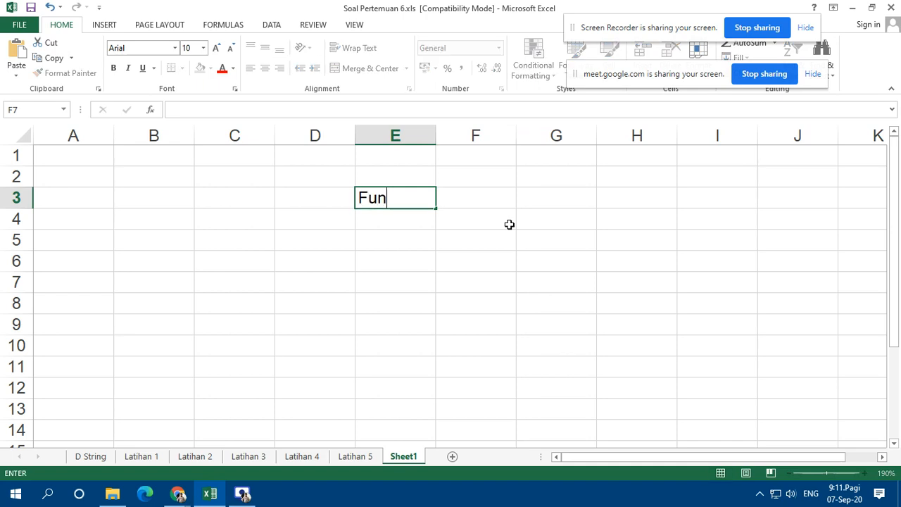
key("BackSpace")
key("BackSpace")
key("BackSpace")
type("si TECT")
key("BackSpace")
key("BackSpace")
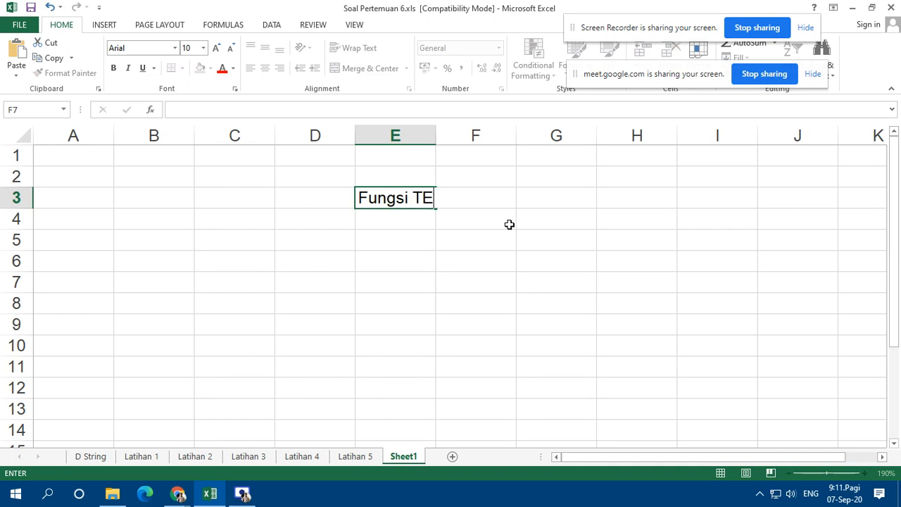
type("XT")
key("Return")
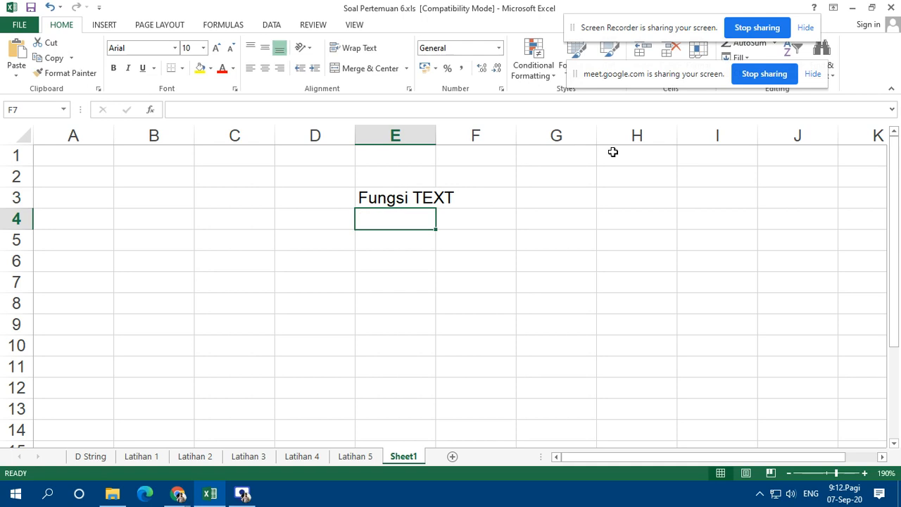
double_click(437, 134)
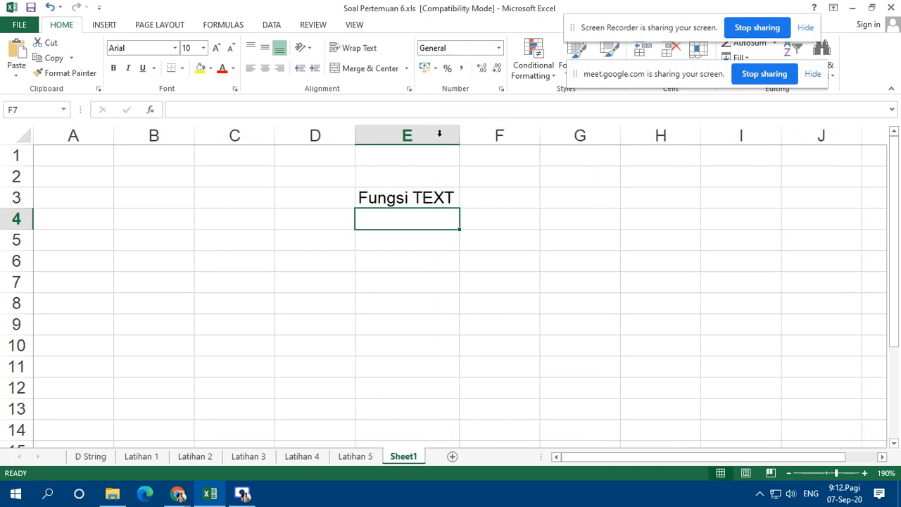
Step: Enter the number 202012 in cell D5
scroll(429, 185, "down", 1)
scroll(429, 191, "up", 1)
left_click(316, 246)
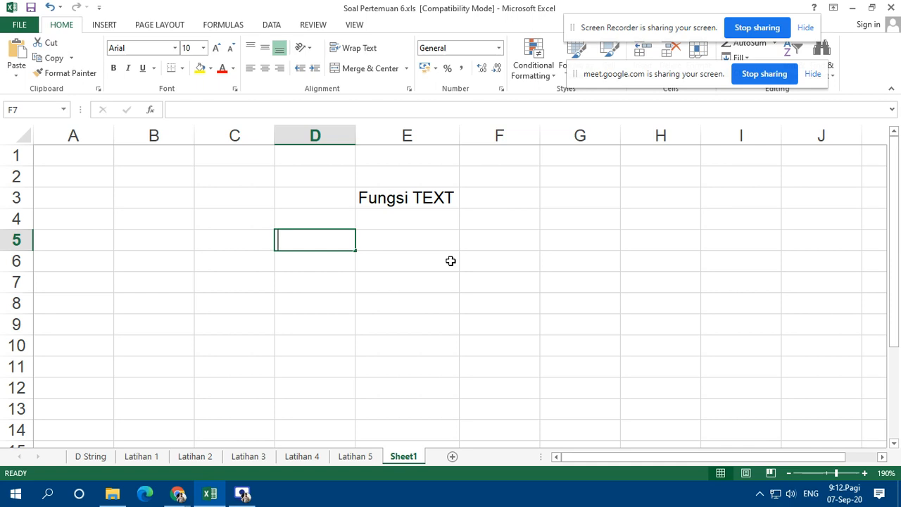
type("2020")
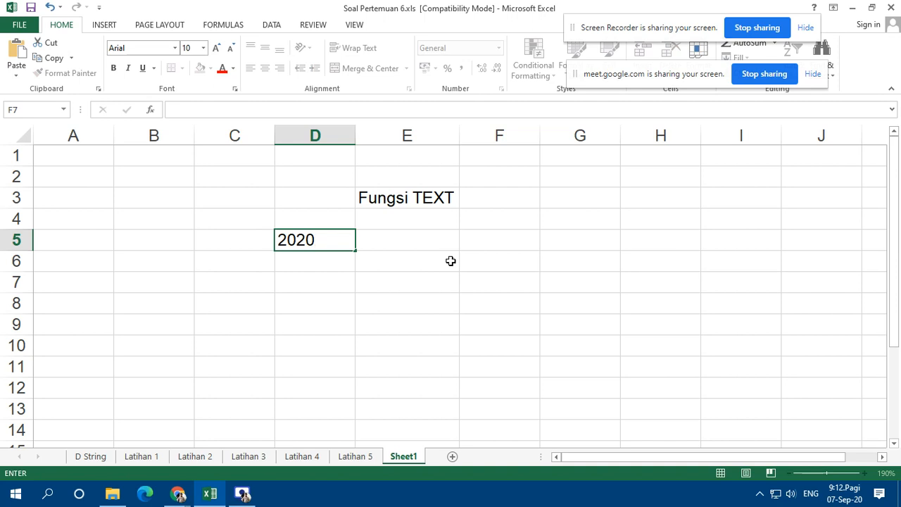
type("1")
key("BackSpace")
type("2")
key("BackSpace")
type("3")
key("BackSpace")
type("12")
key("shift+Left")
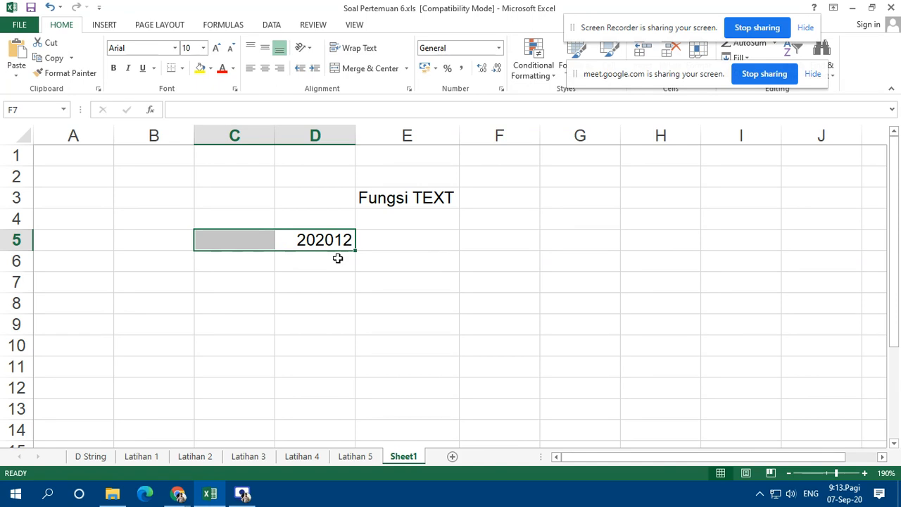
left_click(325, 240)
key("F2")
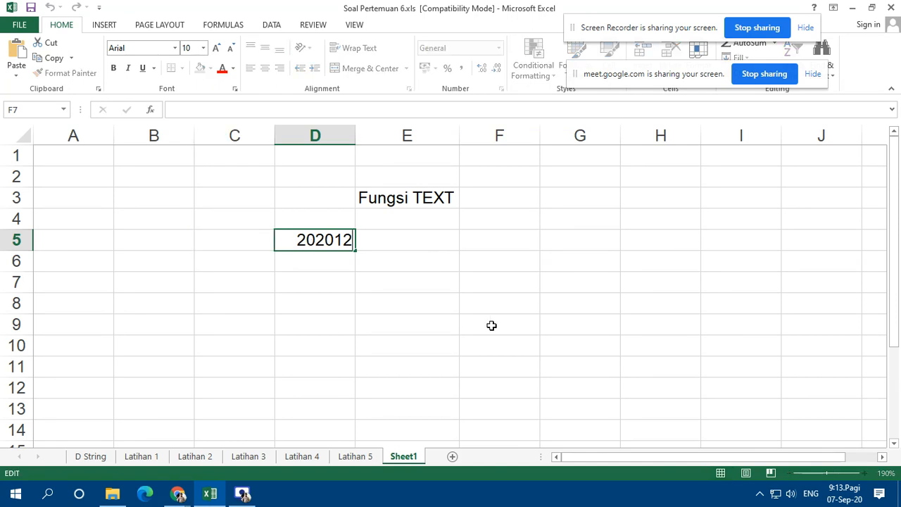
type("0")
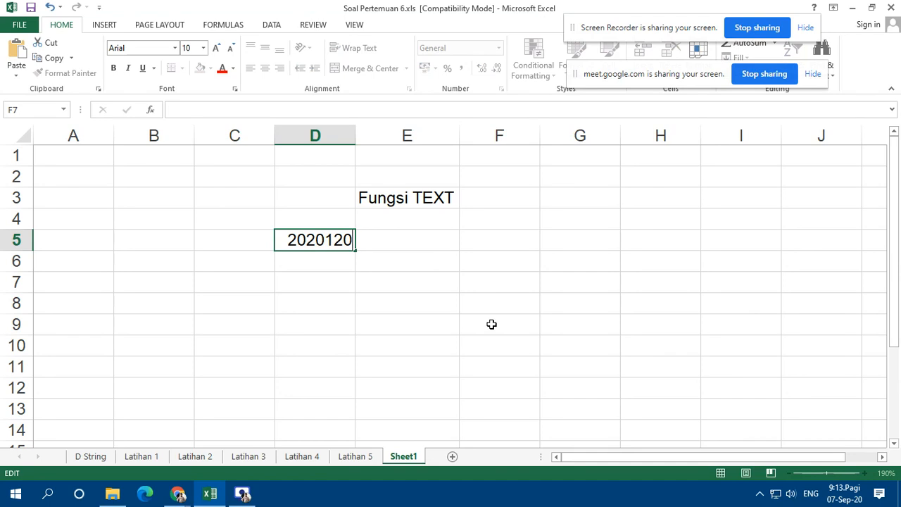
type("065")
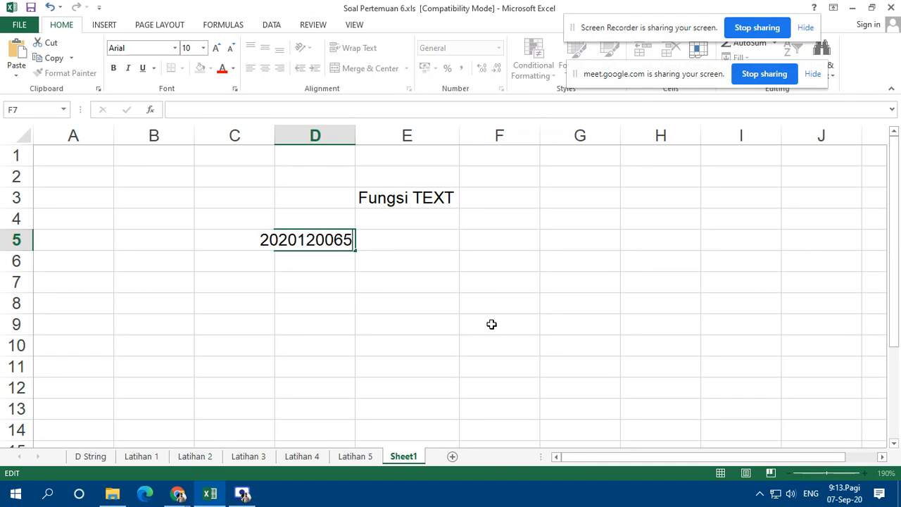
key("ctrl+Return")
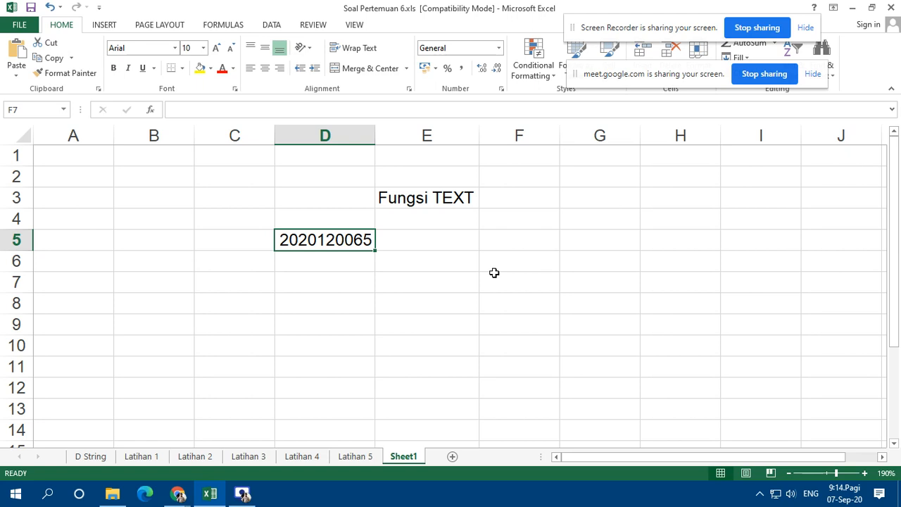
Step: Enter the function names LEFT, RIGHT and MID in cells D6, D7 and D8
key("Down")
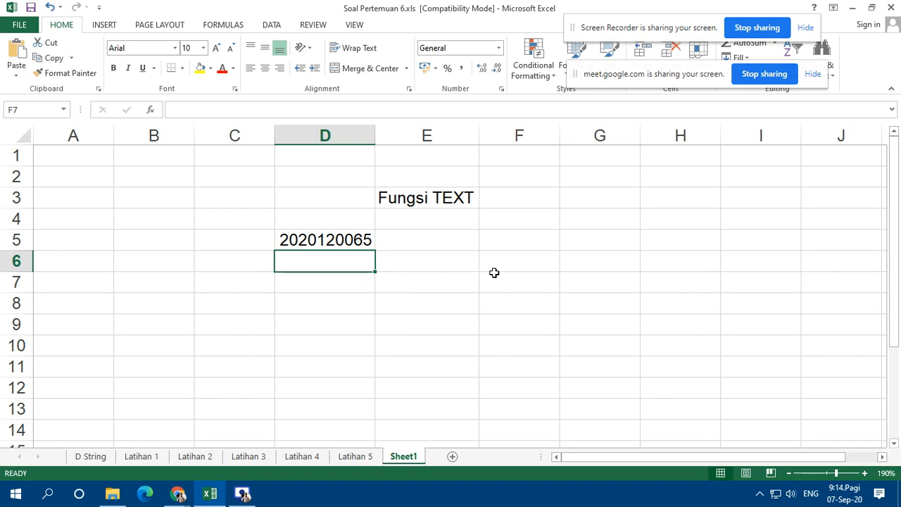
type("LEFT")
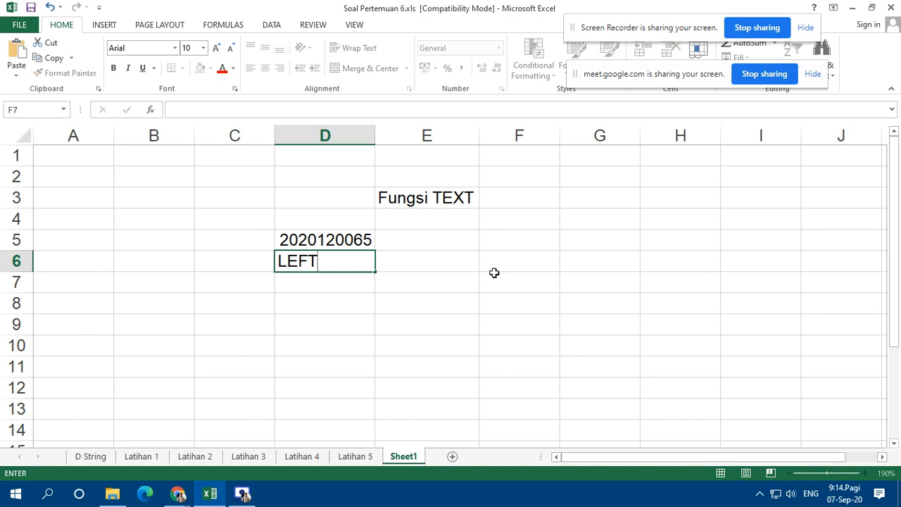
key("Return")
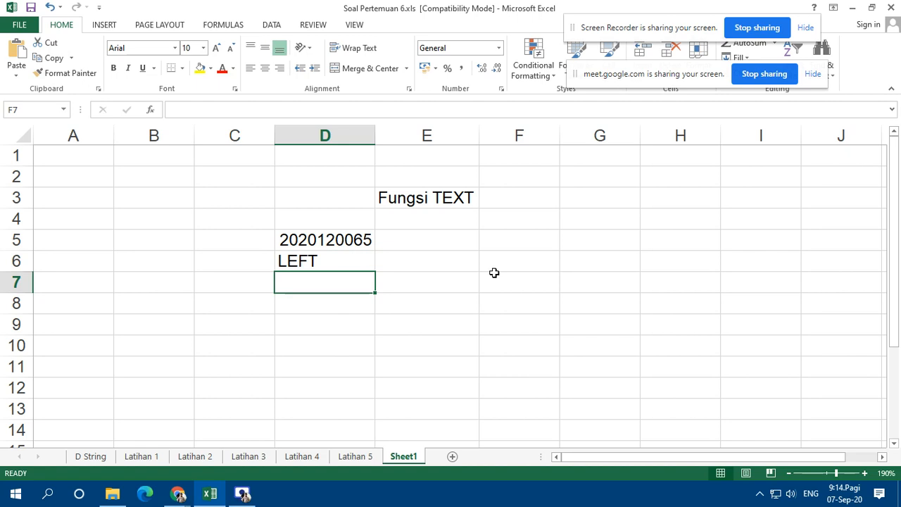
type("RIGHT")
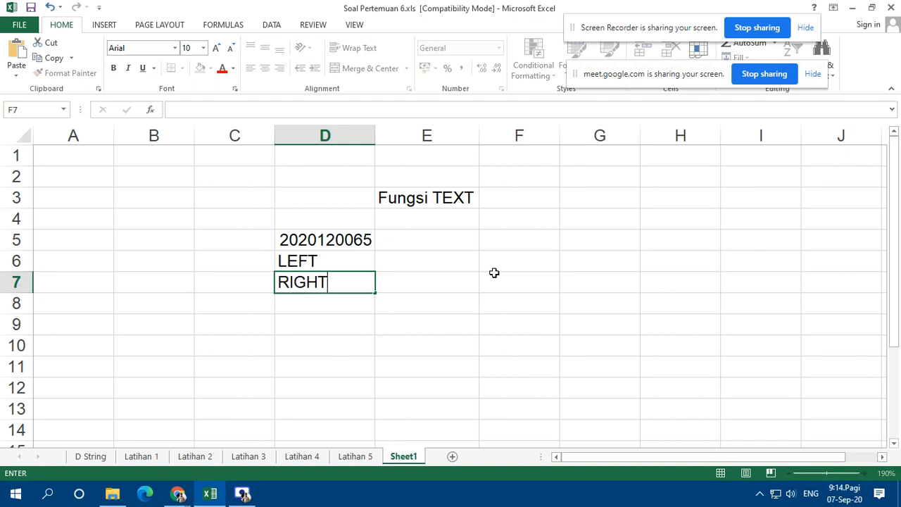
key("Return")
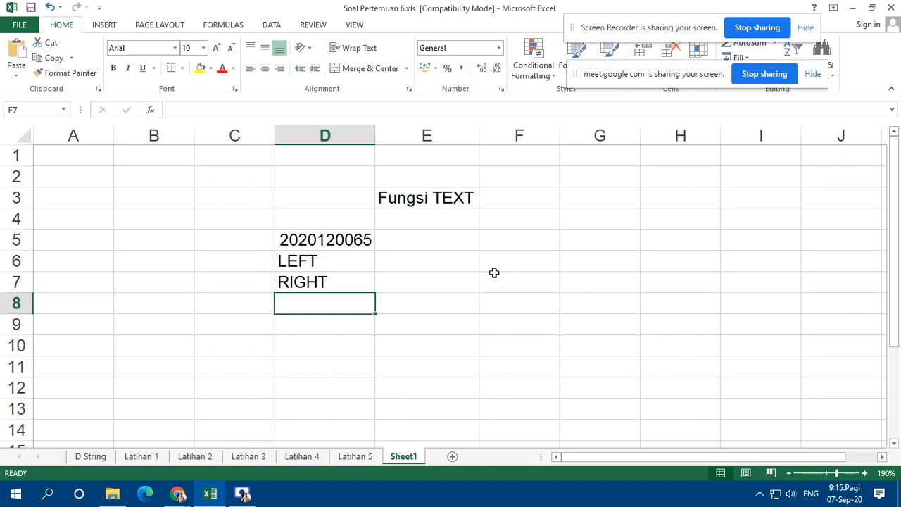
type("MID")
key("Return")
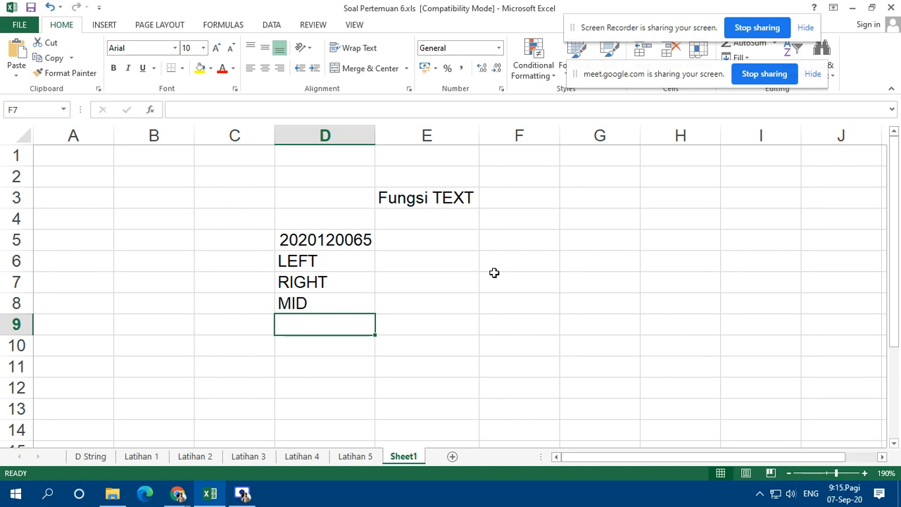
Step: Insert separators into the number in cell D5 so that it reads 2020-1-2/0065
key("Up")
key("Up")
key("Down")
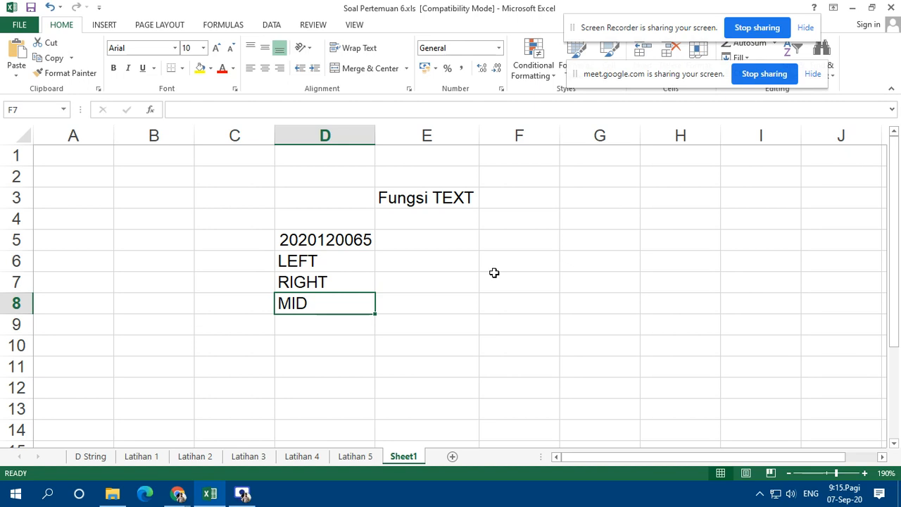
key("Up")
key("Up")
key("Up")
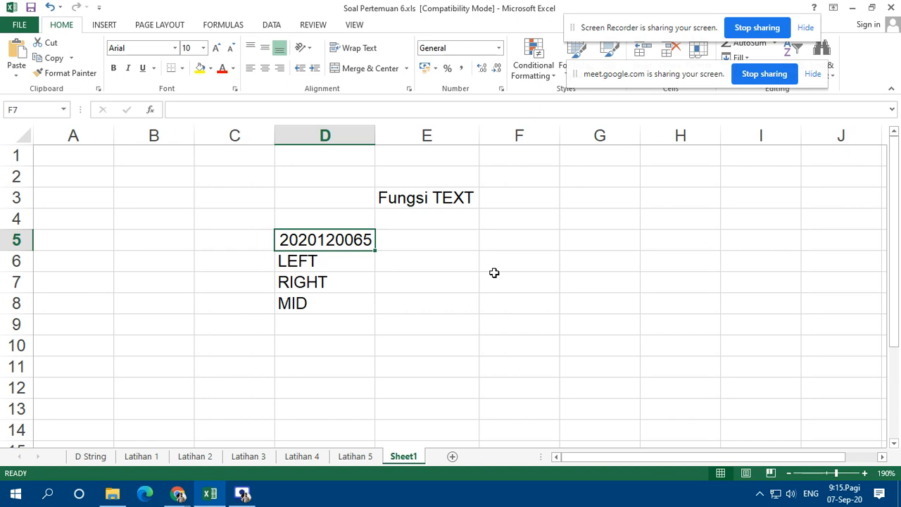
key("F2")
key("Left")
key("Left")
key("Left")
key("Left")
key("Left")
key("Left")
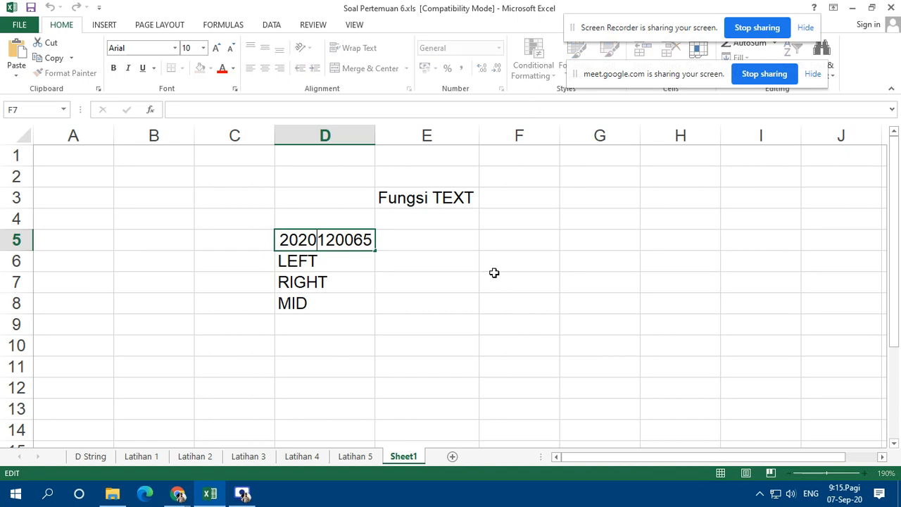
type("-")
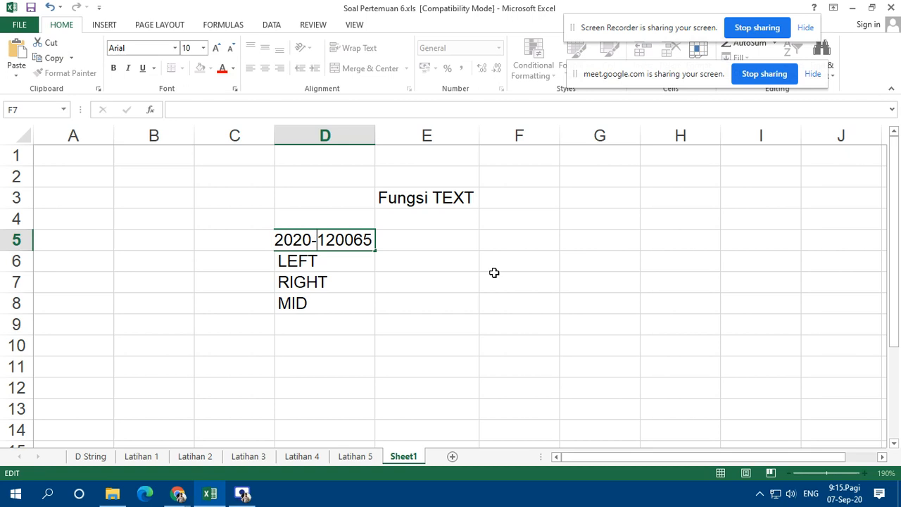
key("Right")
type("-")
key("Right")
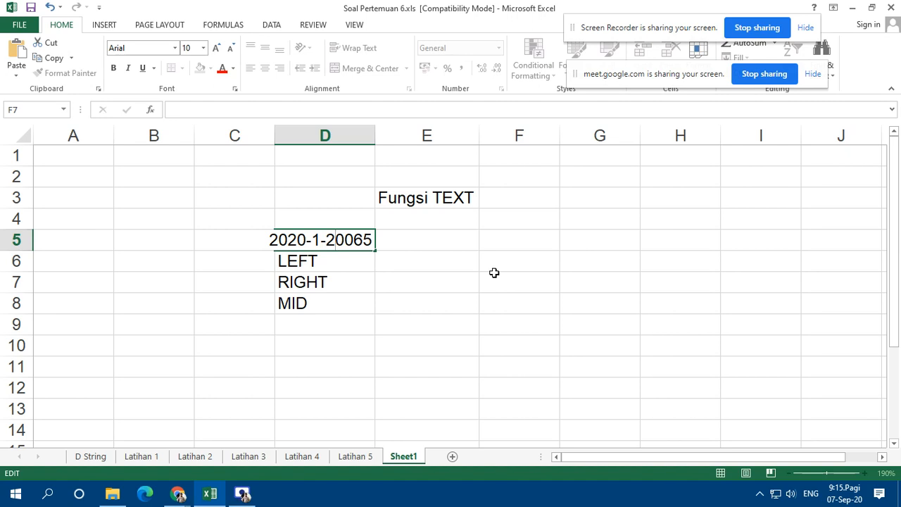
type("/")
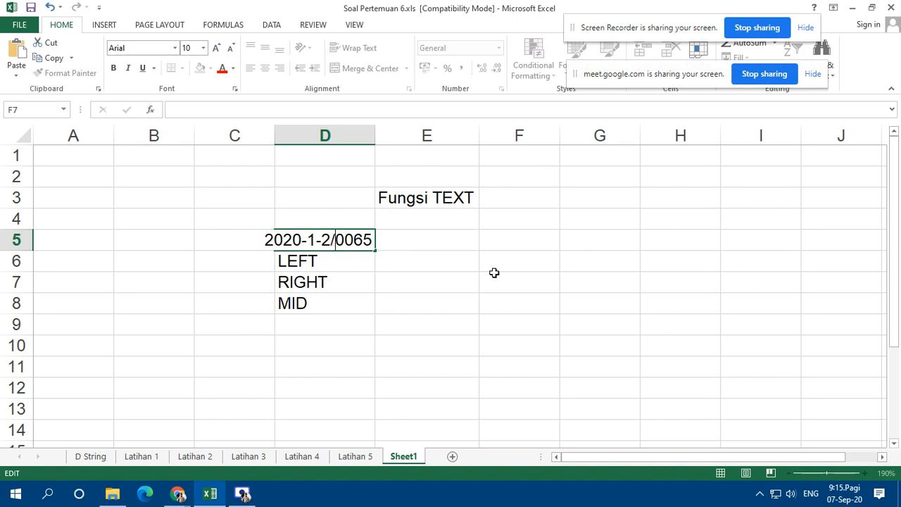
key("Return")
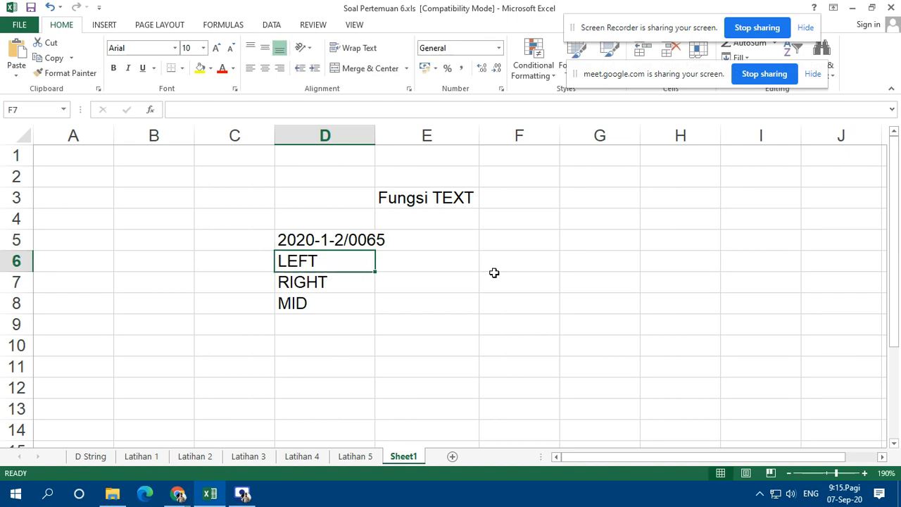
Step: Widen column D so that the whole code in D5 fits inside its cell
key("Up")
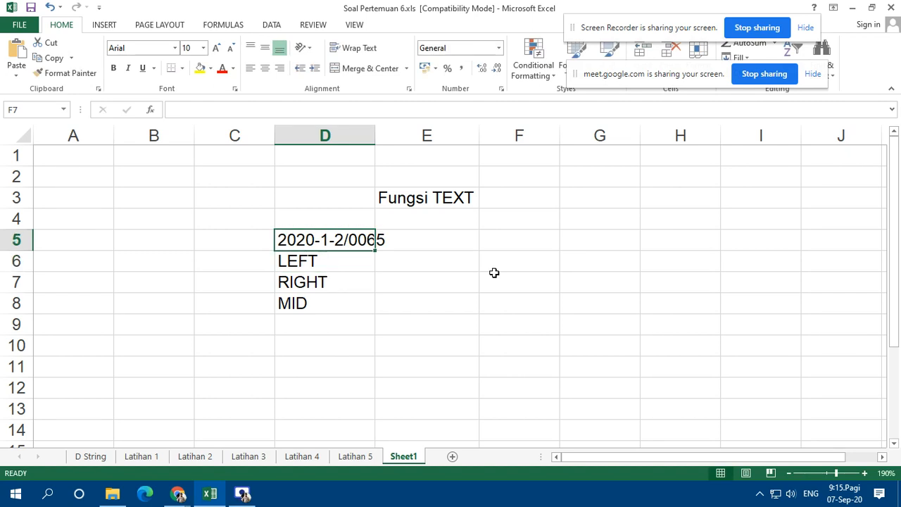
left_click_drag(376, 135, 409, 137)
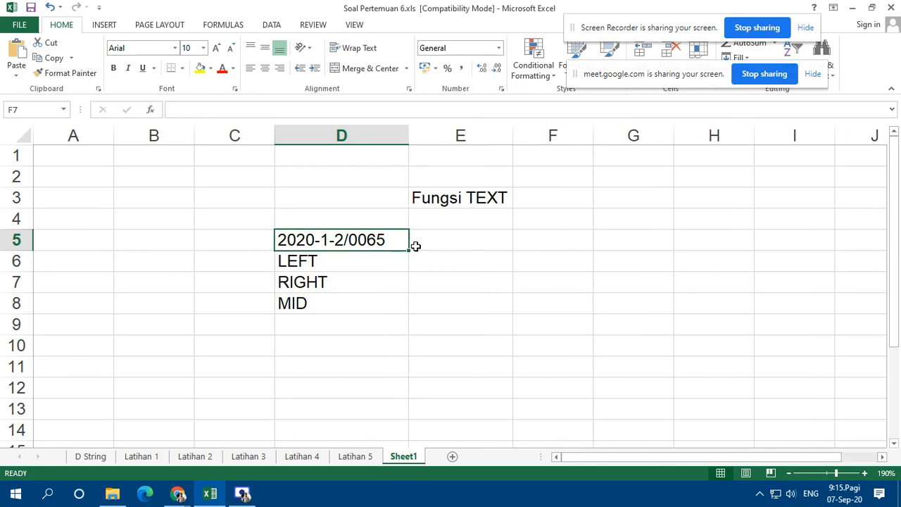
left_click(414, 255)
left_click(369, 240)
Step: Add the function names FIND and LEN in cells D9 and D10
left_click(324, 324)
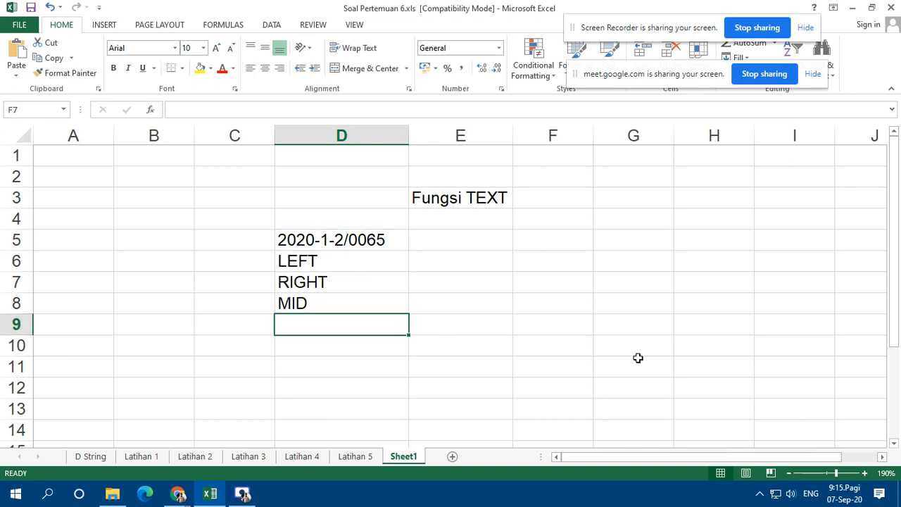
type("FIND")
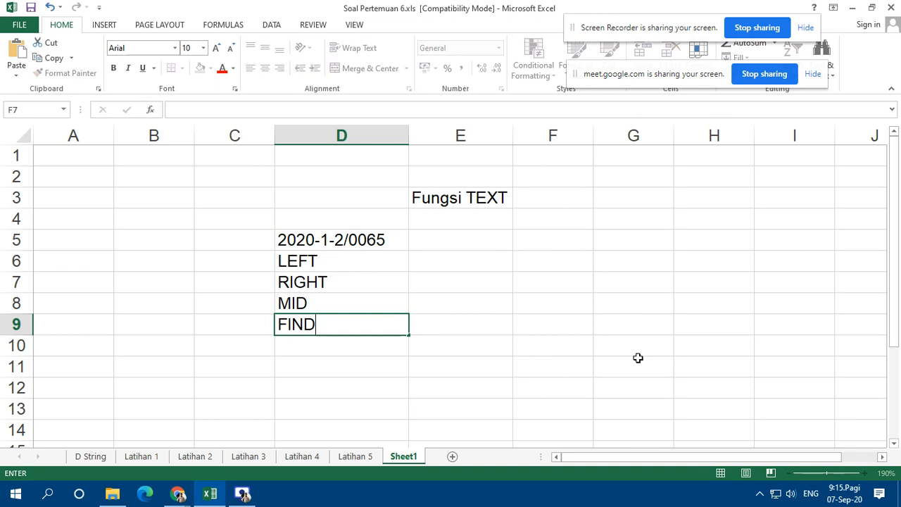
key("Return")
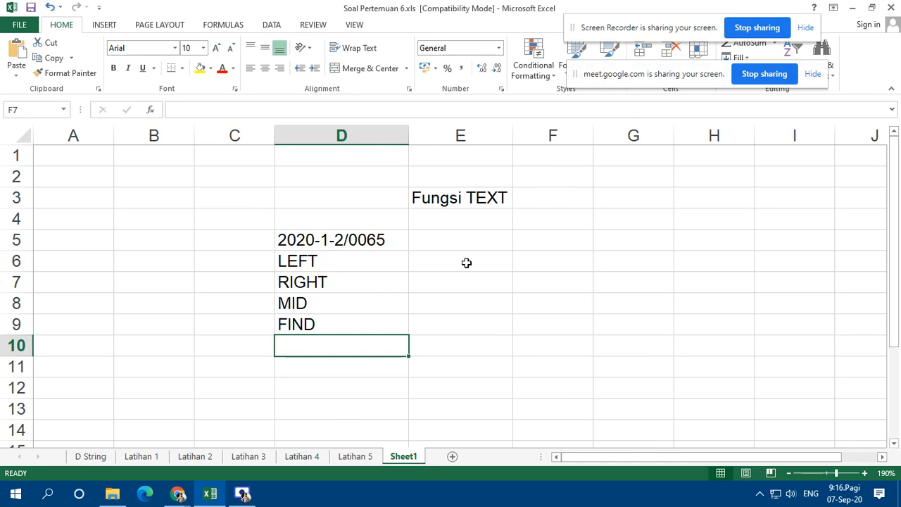
type("LEN")
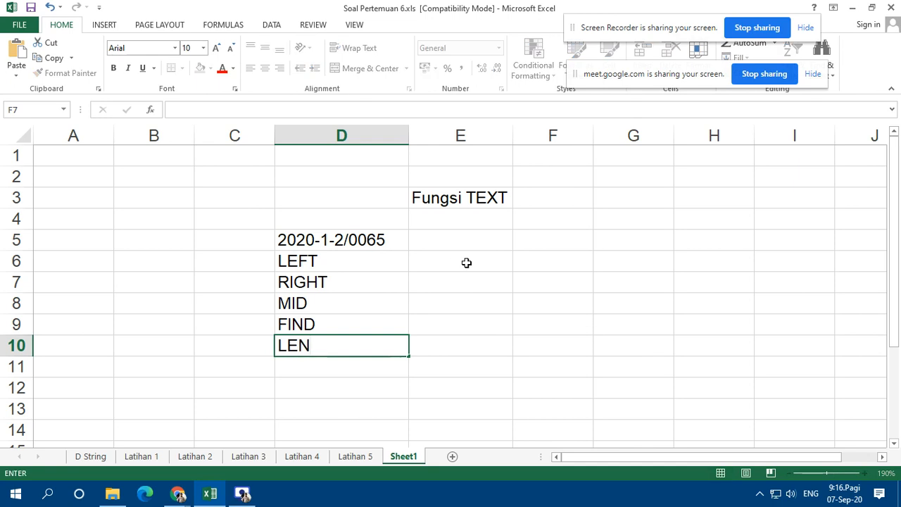
key("Return")
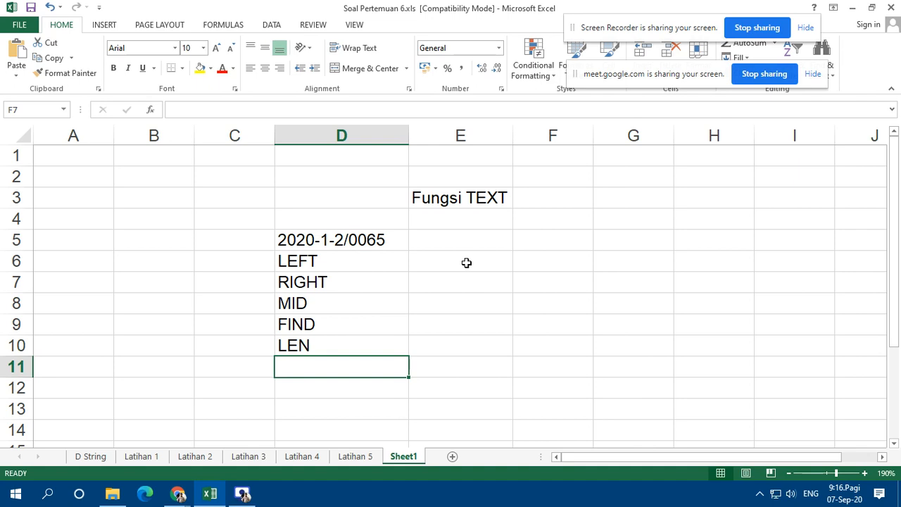
key("Up")
key("Up")
key("Up")
key("Up")
key("Up")
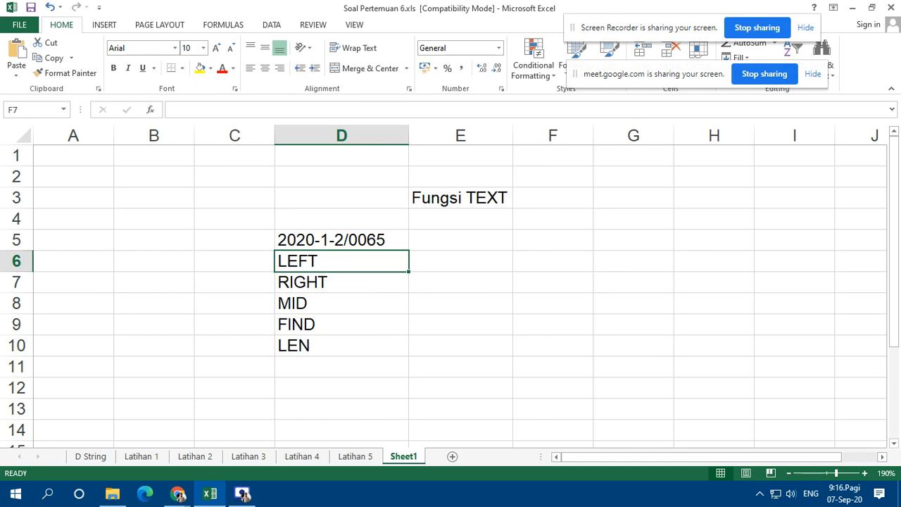
key("alt+Tab")
Step: Copy the KODE PEG column with its three codes from table 1A on the D String sheet to Sheet1, starting at cell E5
left_click(486, 246)
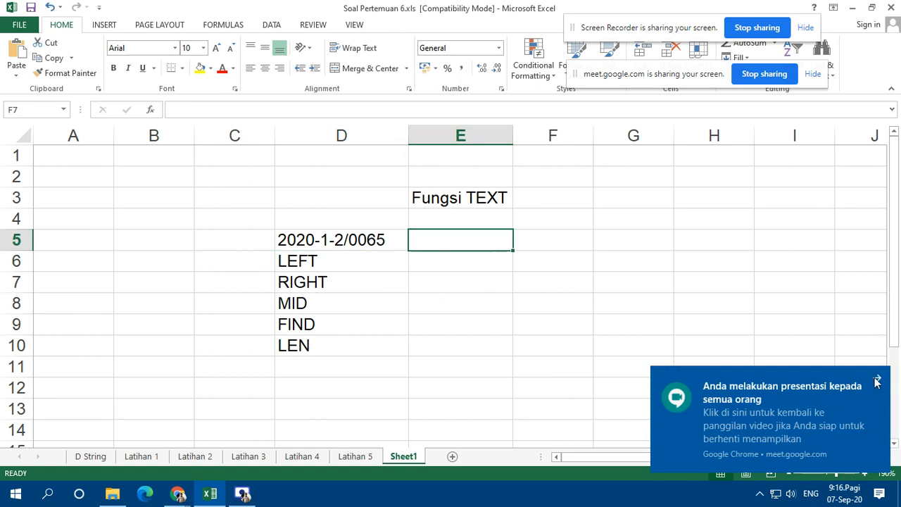
left_click(878, 378)
left_click(90, 456)
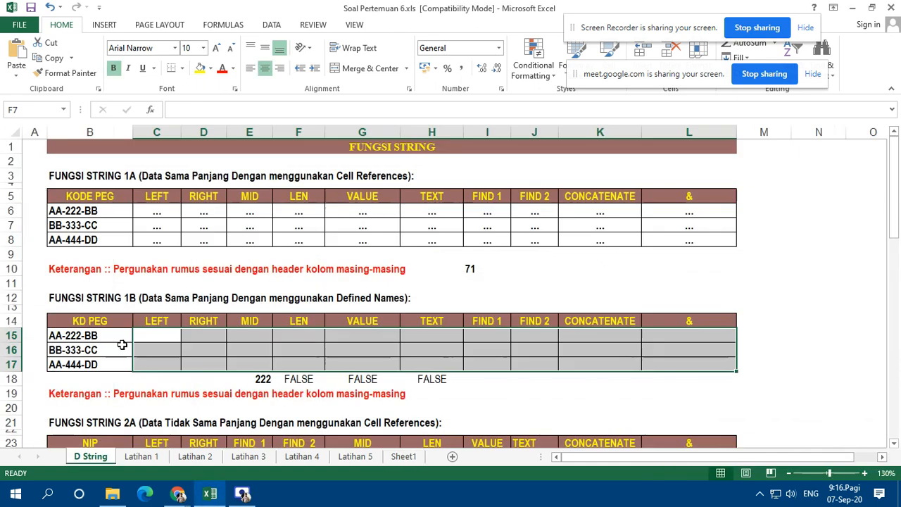
left_click_drag(84, 195, 89, 238)
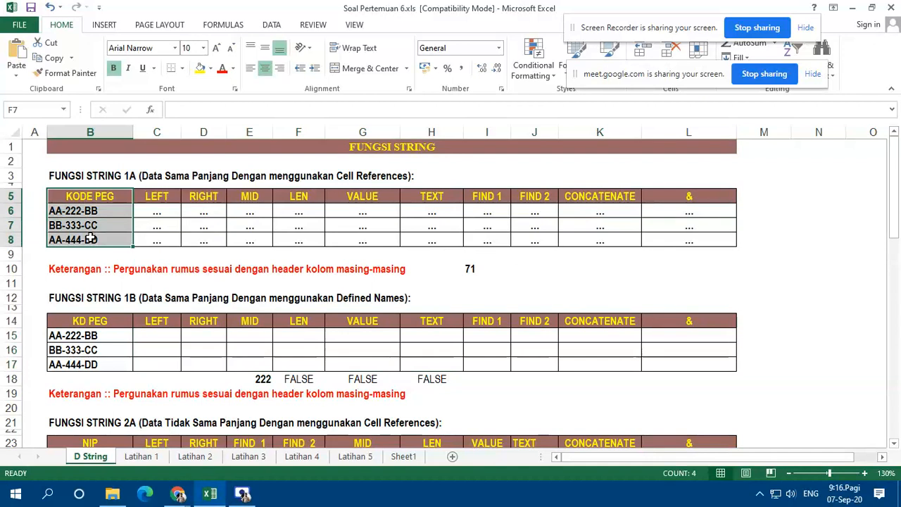
key("ctrl+c")
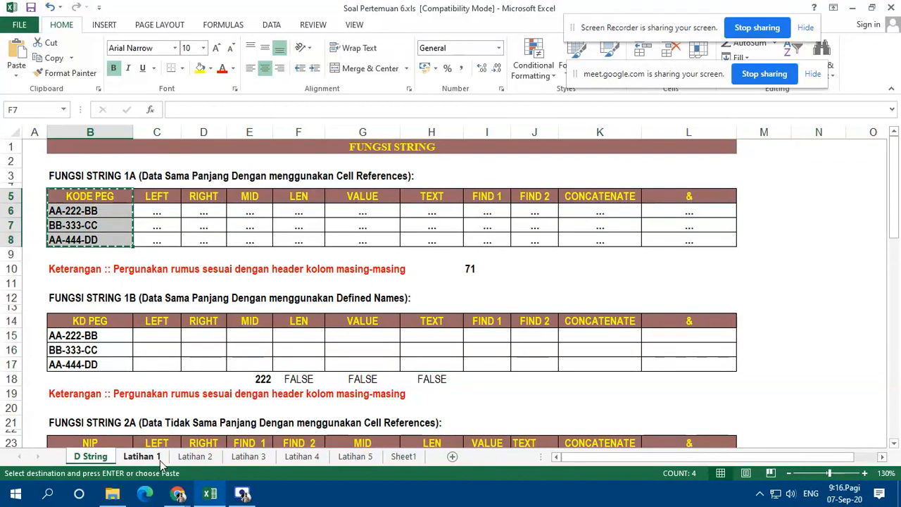
left_click(402, 457)
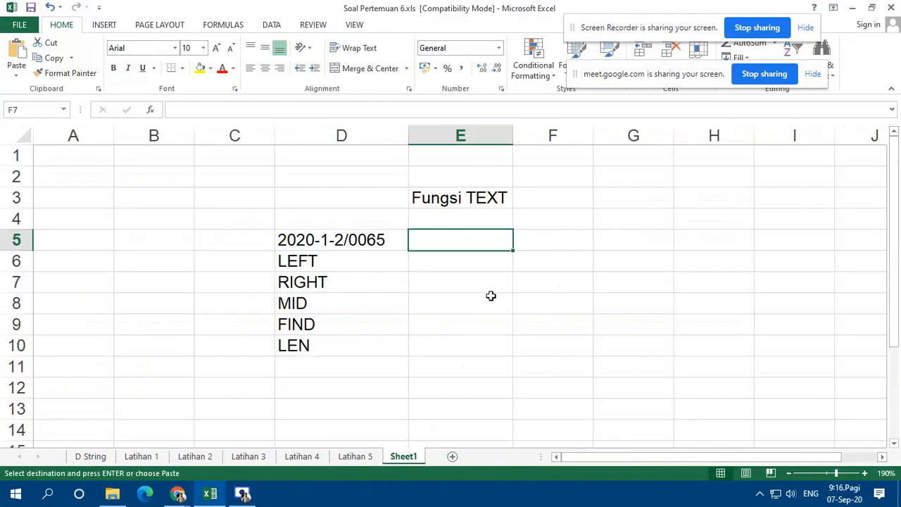
left_click(881, 456)
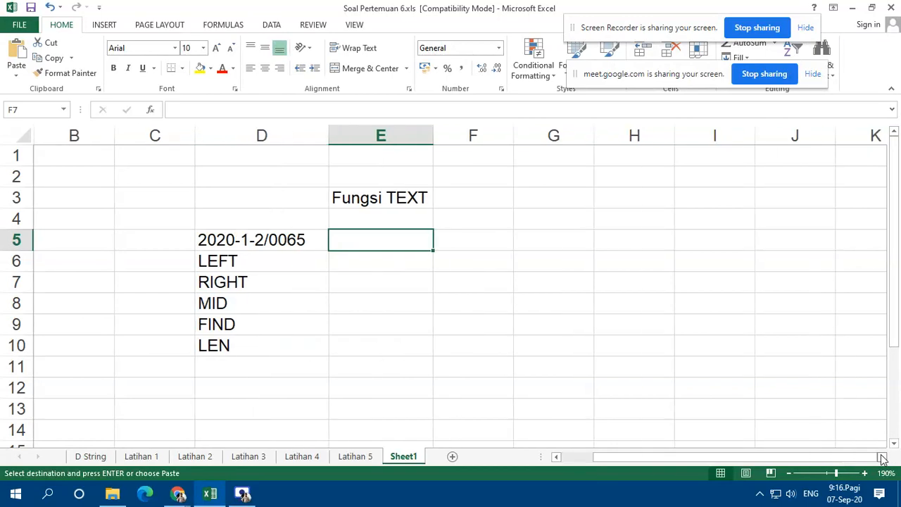
left_click(881, 457)
key("ctrl+v")
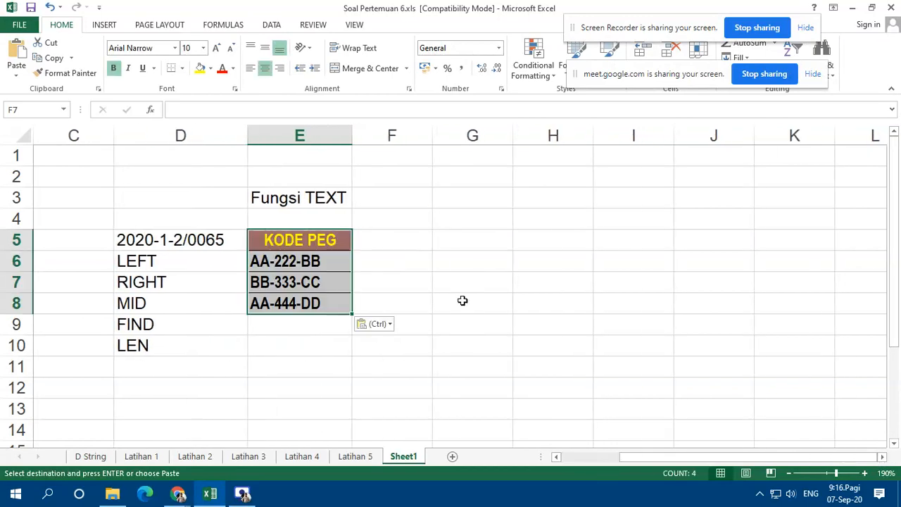
left_click(433, 367)
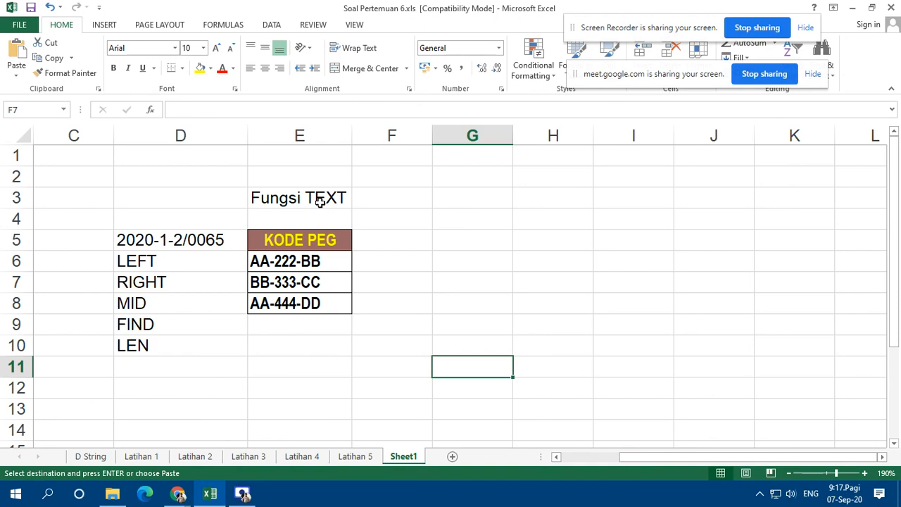
left_click(314, 261)
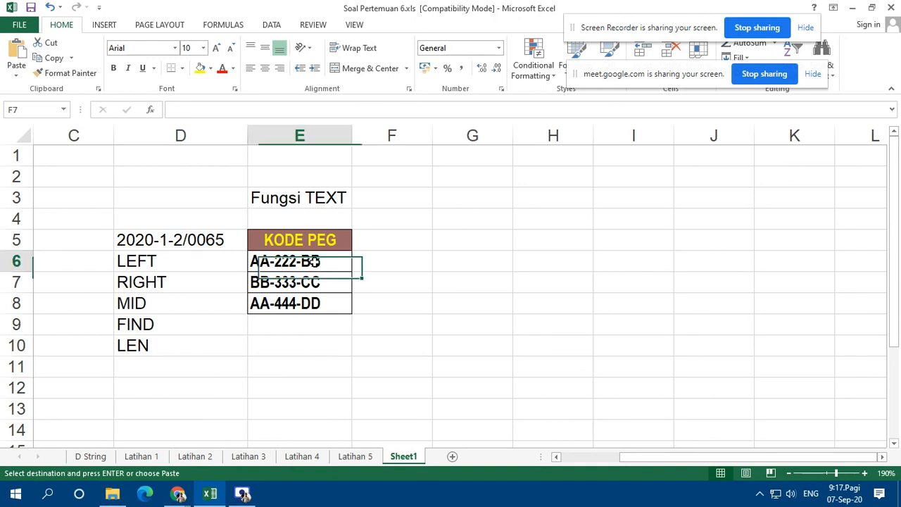
left_click(316, 283)
left_click(316, 304)
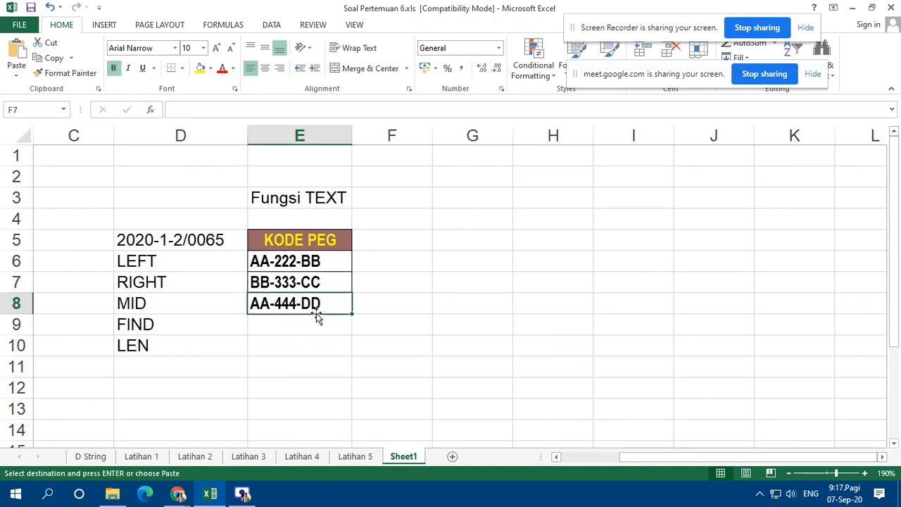
left_click(323, 261)
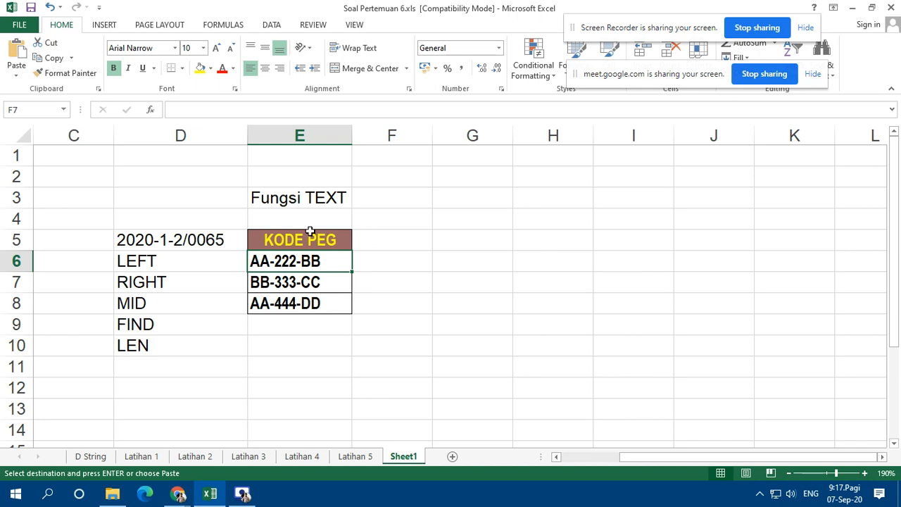
left_click(325, 296)
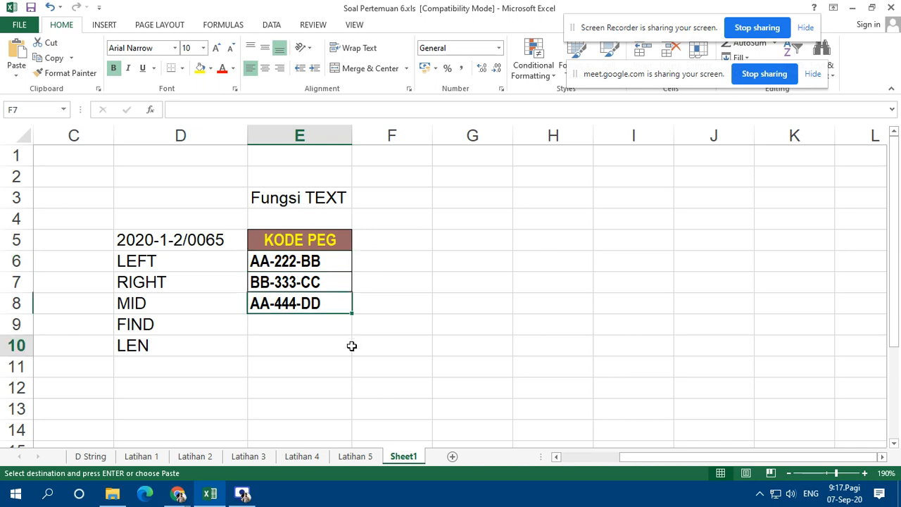
left_click(350, 346)
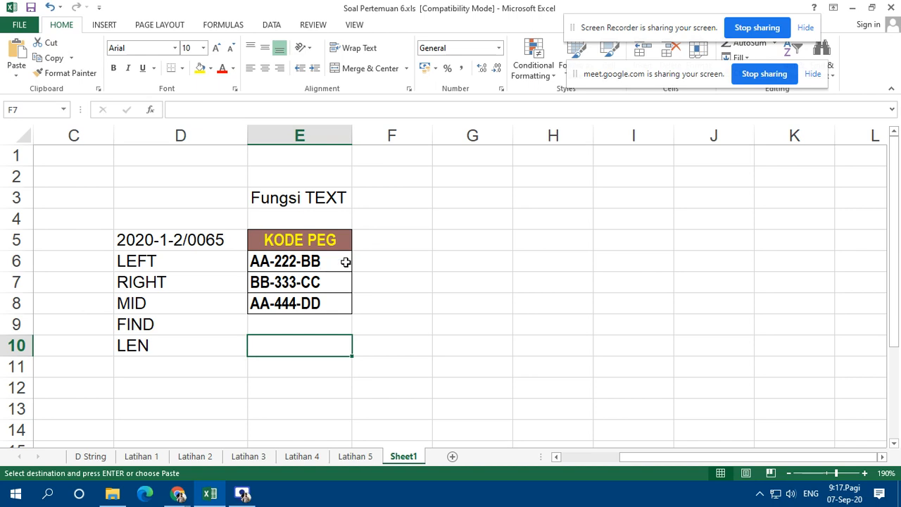
scroll(435, 267, "down", 1)
scroll(432, 264, "up", 1)
scroll(244, 344, "down", 1)
left_click(147, 260)
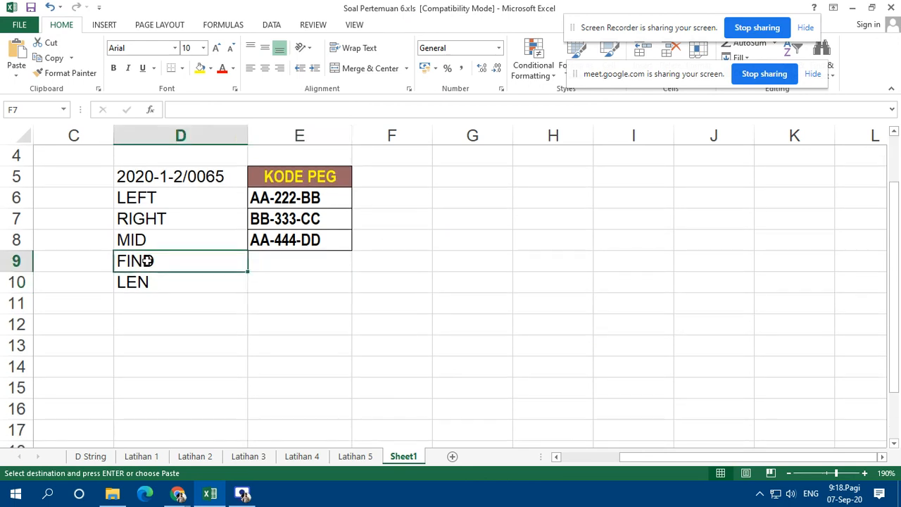
Step: Insert an empty column between the function names and the KODE PEG column
left_click(255, 136)
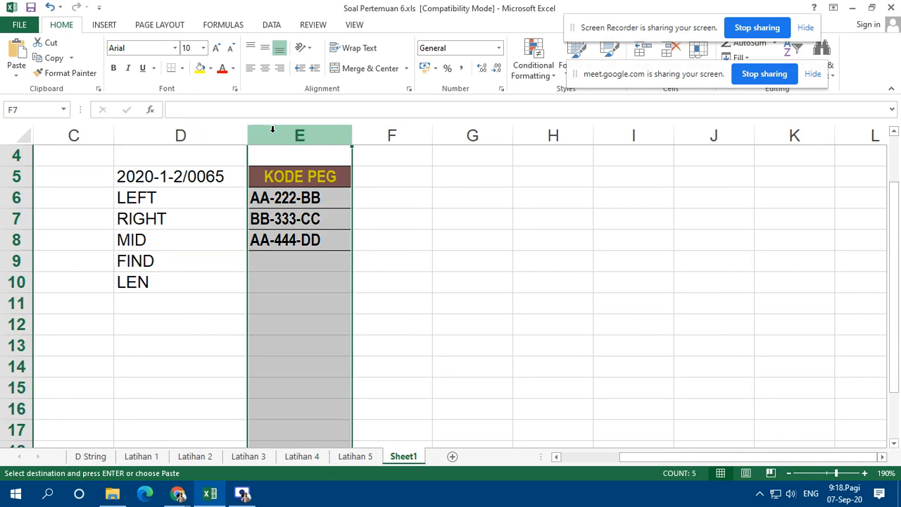
right_click(273, 135)
left_click(308, 227)
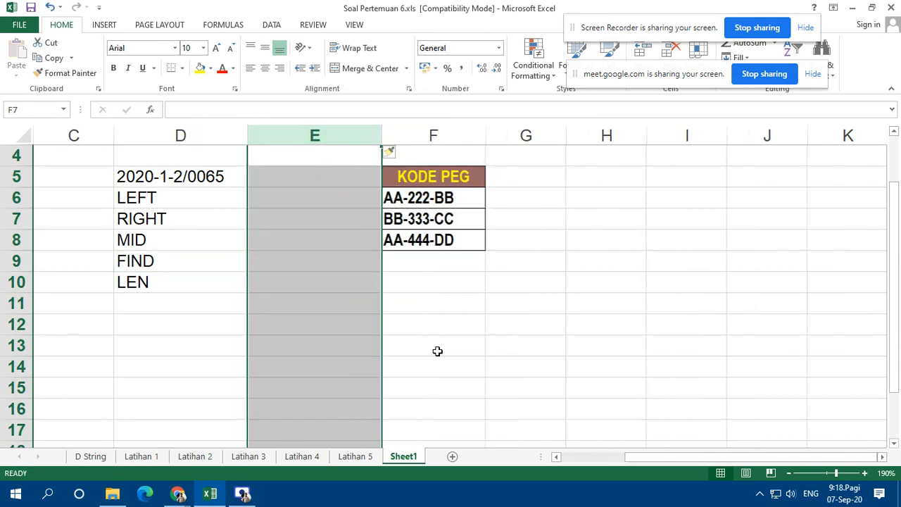
left_click(526, 346)
Step: Extend the FIND entry in D9 with its first two arguments so that it reads FIND("karakter yg dicari";cell
left_click(169, 264)
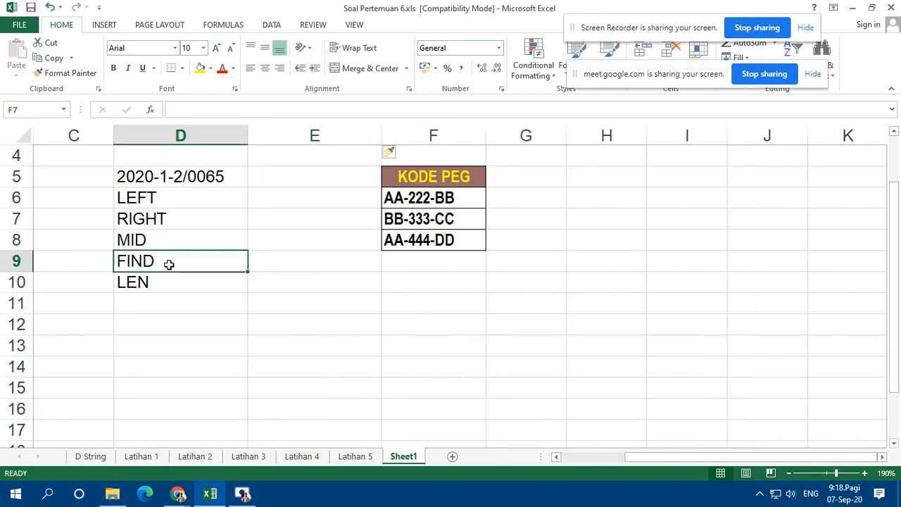
double_click(169, 264)
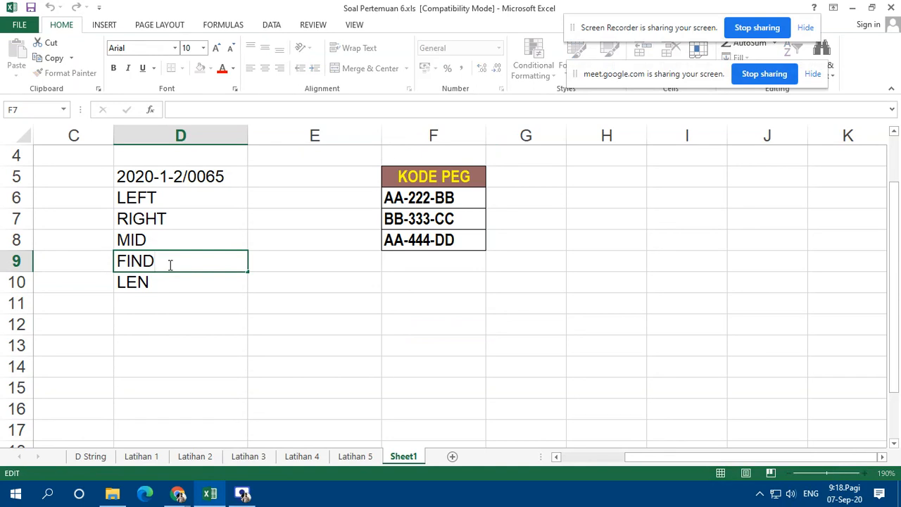
type("(")
type("\"")
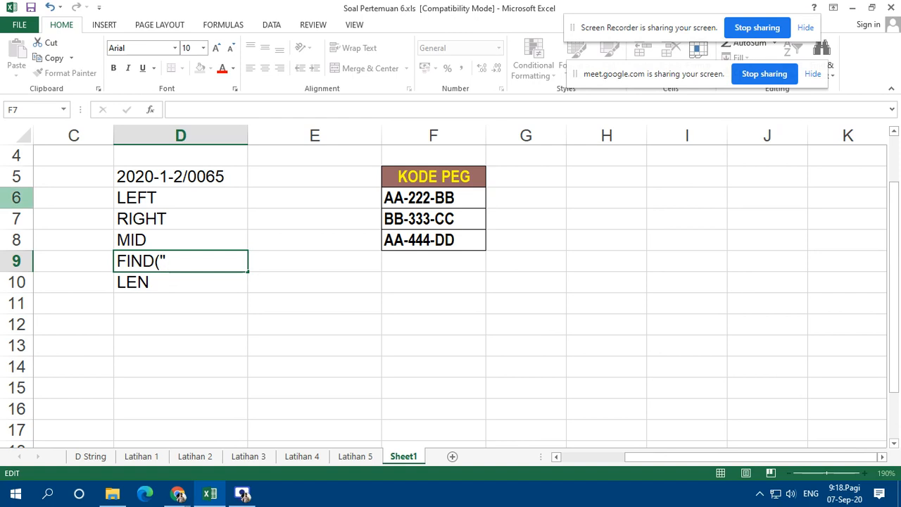
key("alt+Tab")
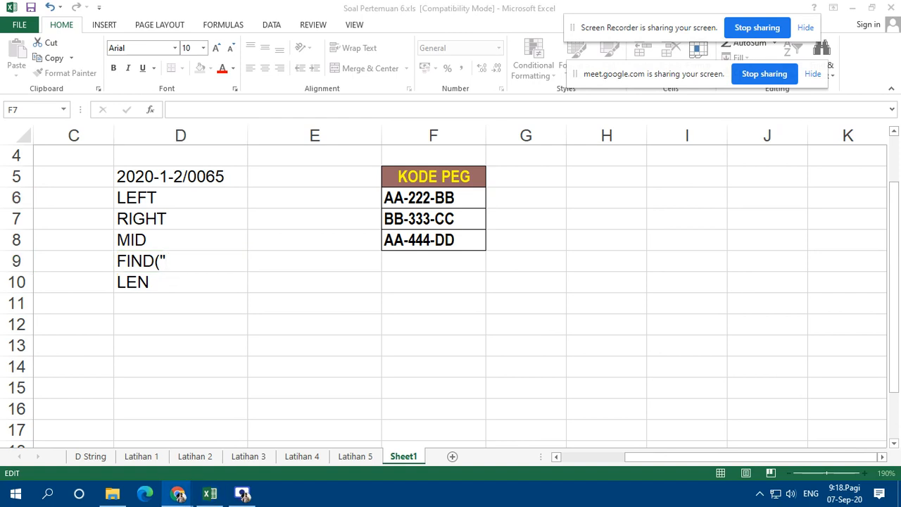
left_click(178, 261)
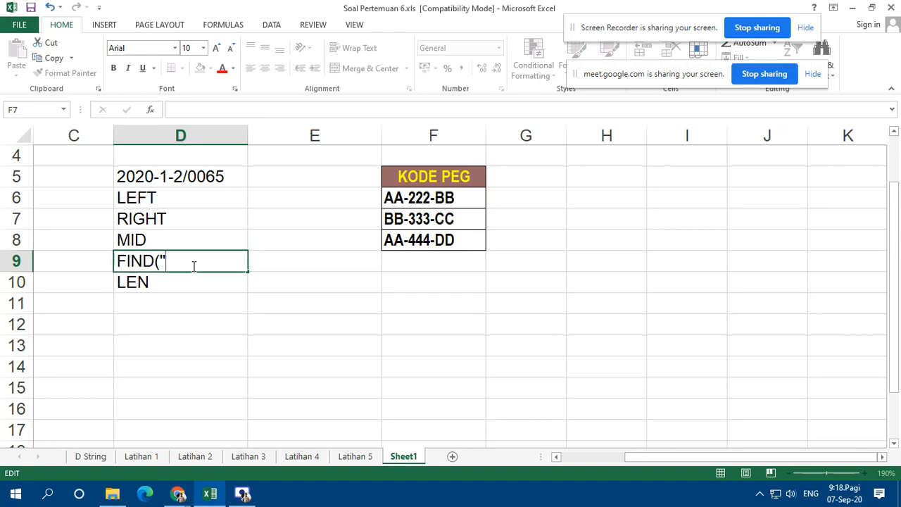
type("karakter yg dicari")
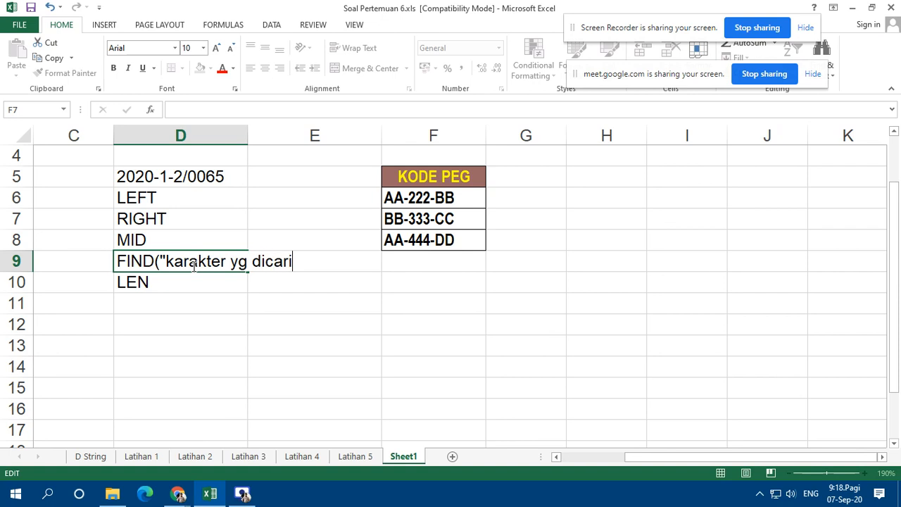
type("\"")
type("cell")
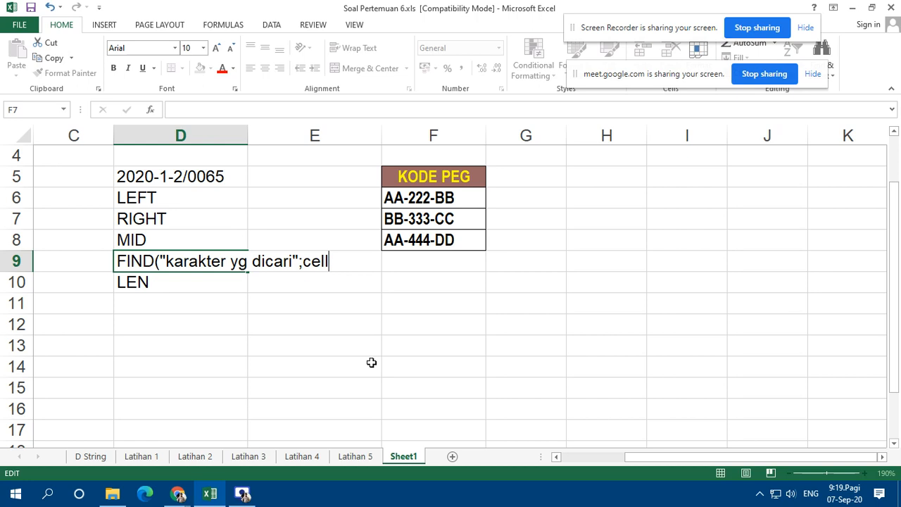
Step: Complete the FIND syntax note in D9 with the third argument "karakter yg dicari keberapa" and a closing parenthesis
type(";")
type("digit")
key("BackSpace")
key("BackSpace")
key("BackSpace")
key("BackSpace")
key("BackSpace")
type("karakter")
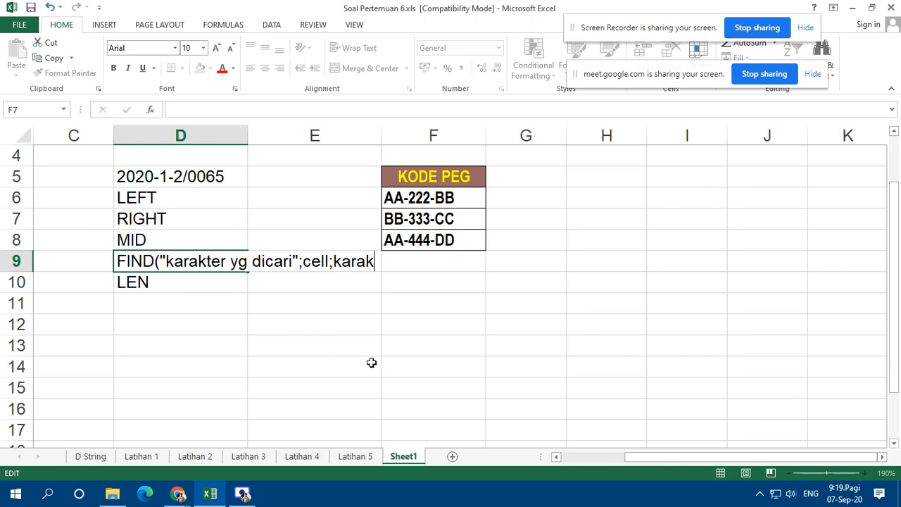
type(" yg dicar")
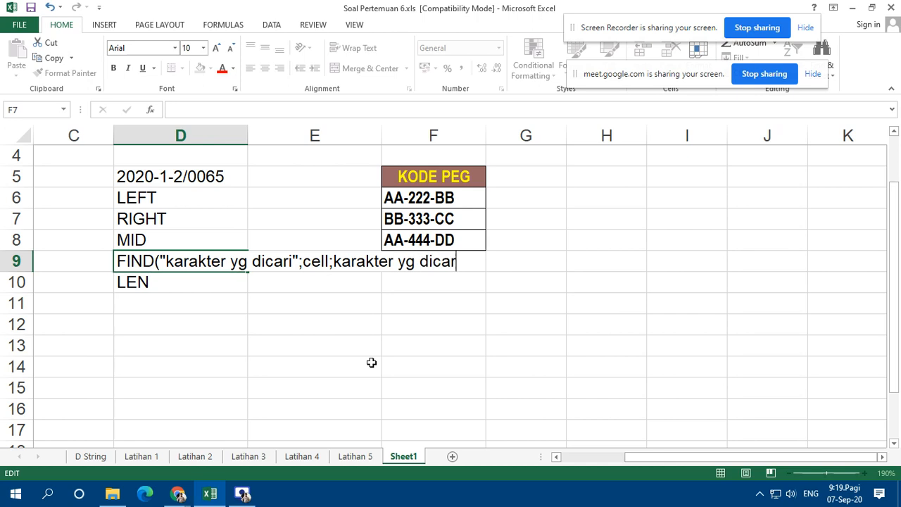
type("i keberapa")
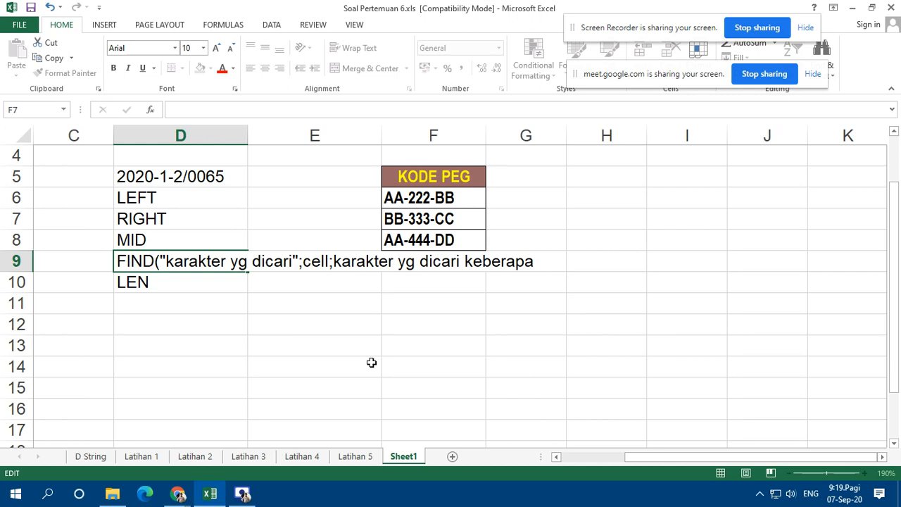
type(")")
key("Return")
key("Up")
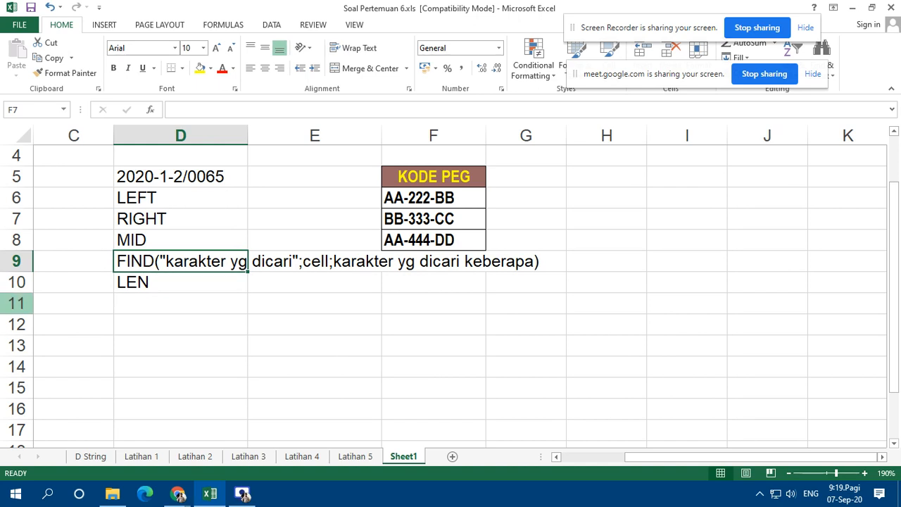
Step: Enter the heading FIND1 in cell G5 beside the KODE PEG header
key("alt+Tab")
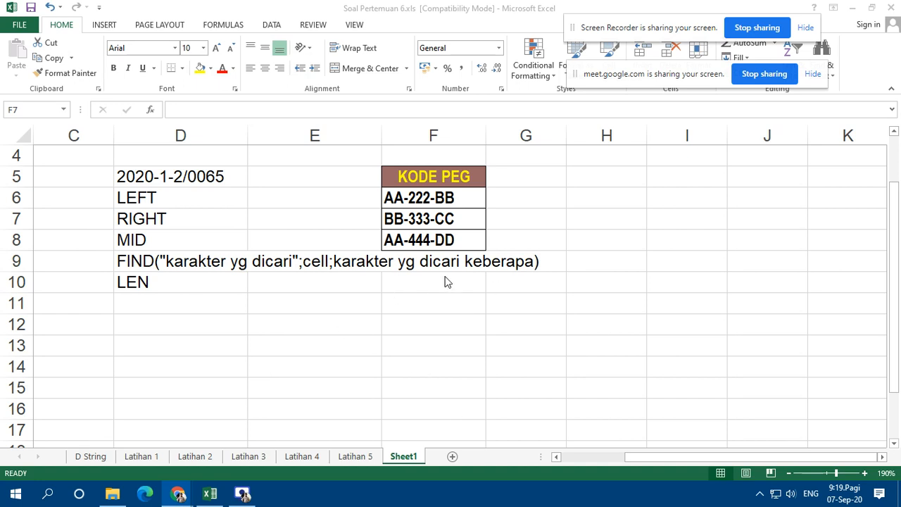
left_click(524, 177)
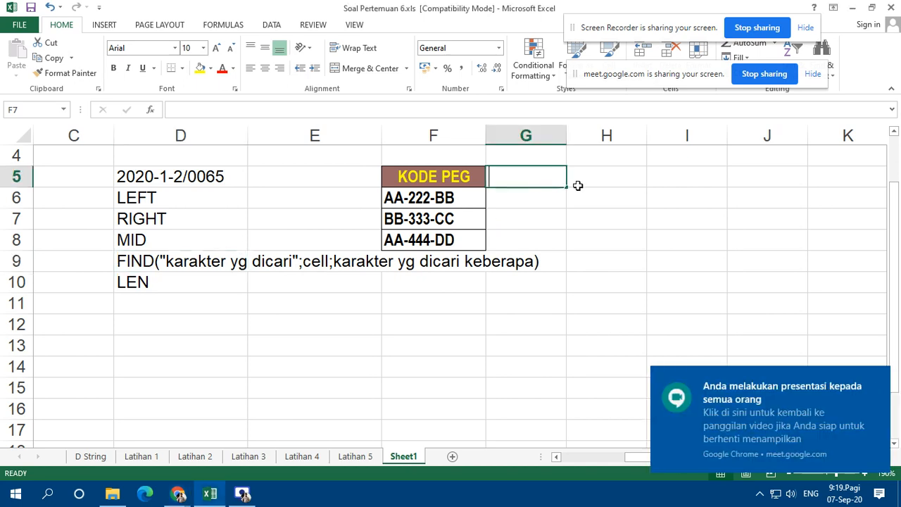
type("FIND")
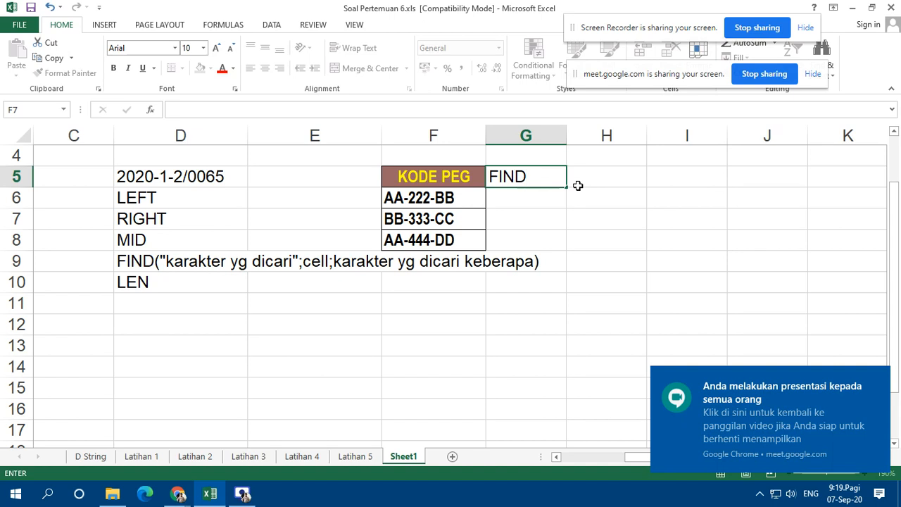
type("1")
key("Return")
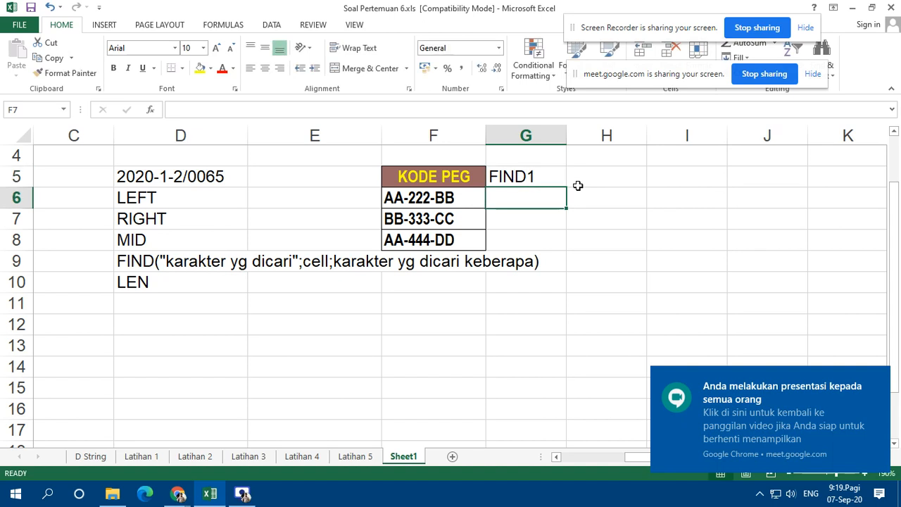
Step: Enter the formula =FIND("-";F6;1) in G6 to locate the first hyphen of the KODE PEG code
type("=fin")
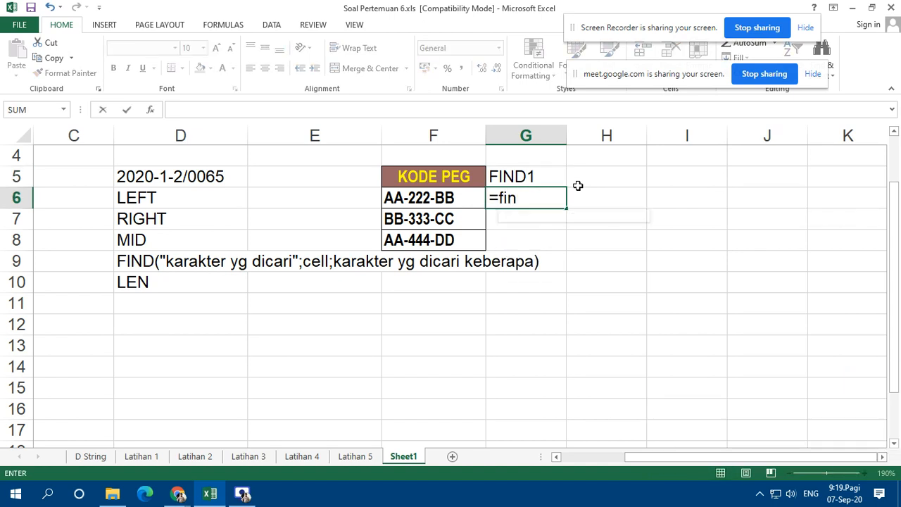
key("Tab")
type("\"")
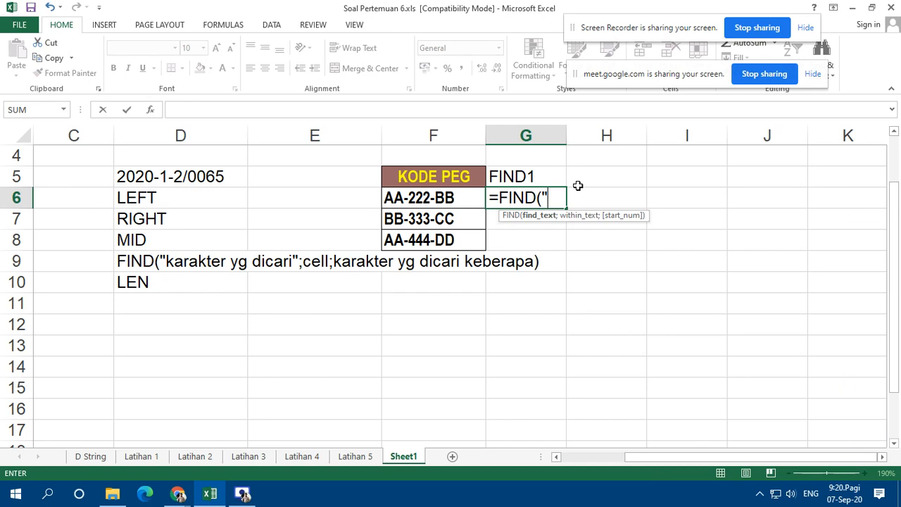
type("-\";")
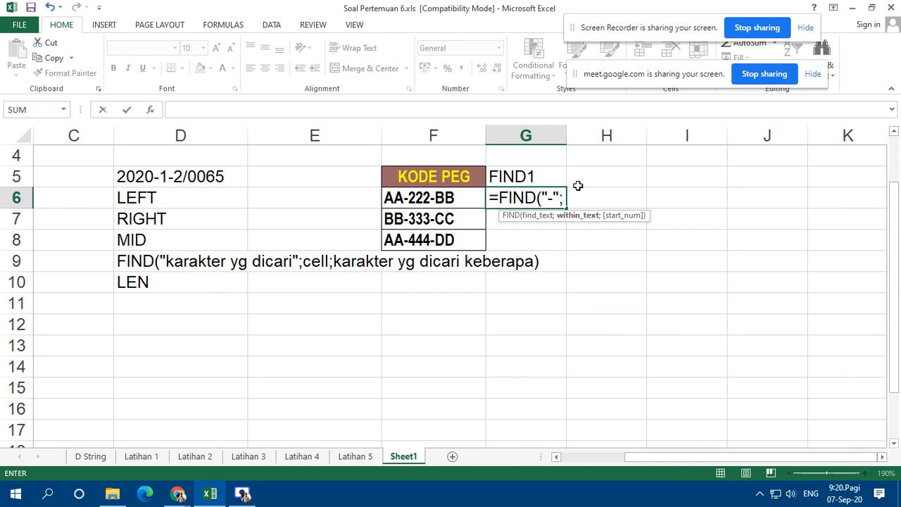
left_click(444, 199)
type(";")
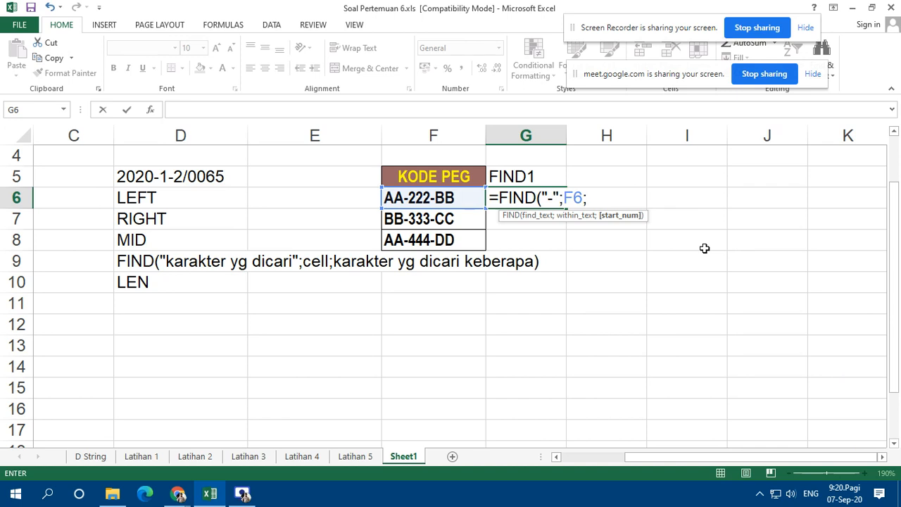
type("1)")
key("Return")
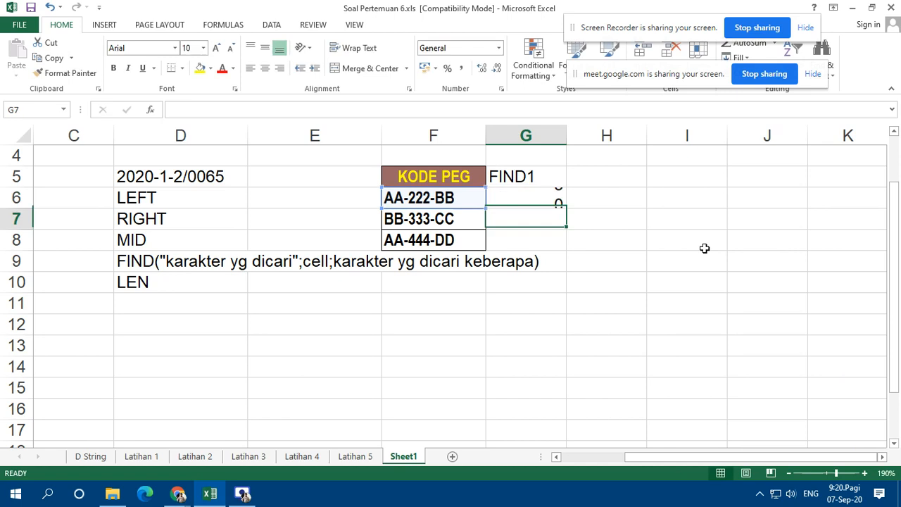
Step: Fill the FIND1 formula from G6 down to G8 for the remaining KODE PEG codes
key("Up")
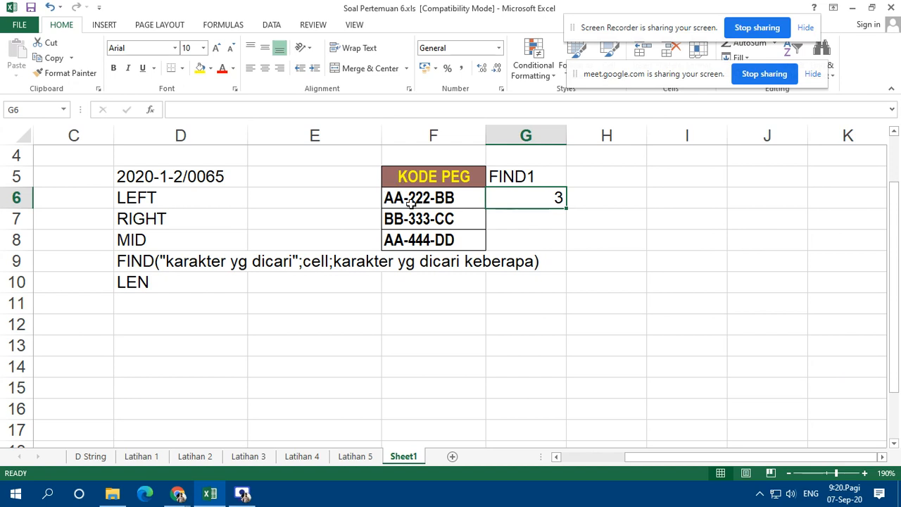
left_click_drag(567, 217, 574, 259)
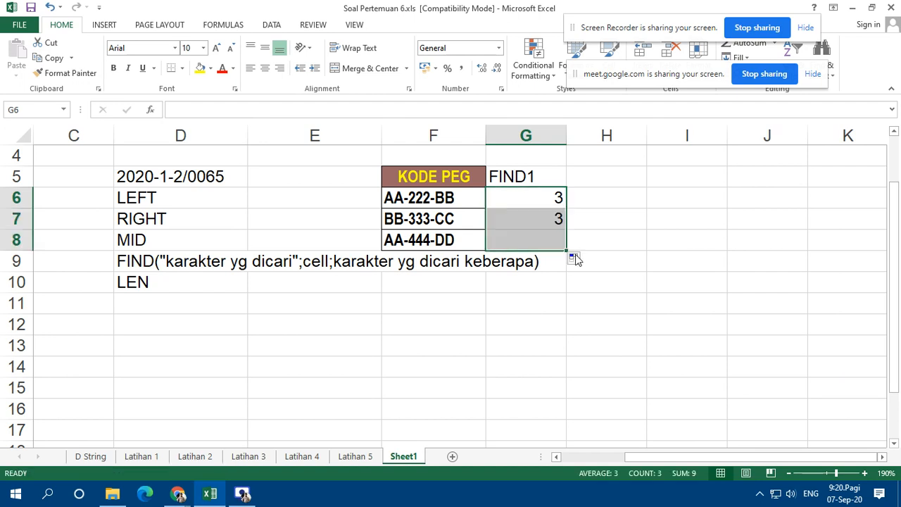
left_click(431, 227)
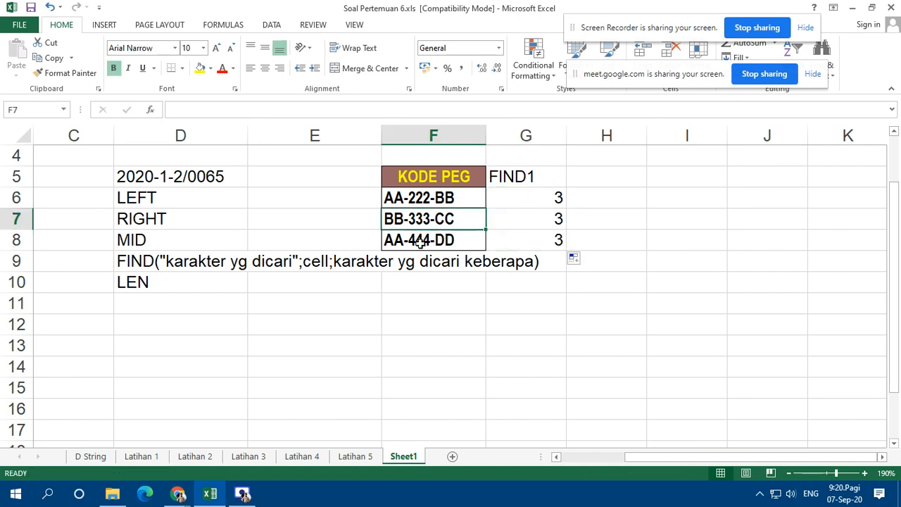
left_click(543, 242)
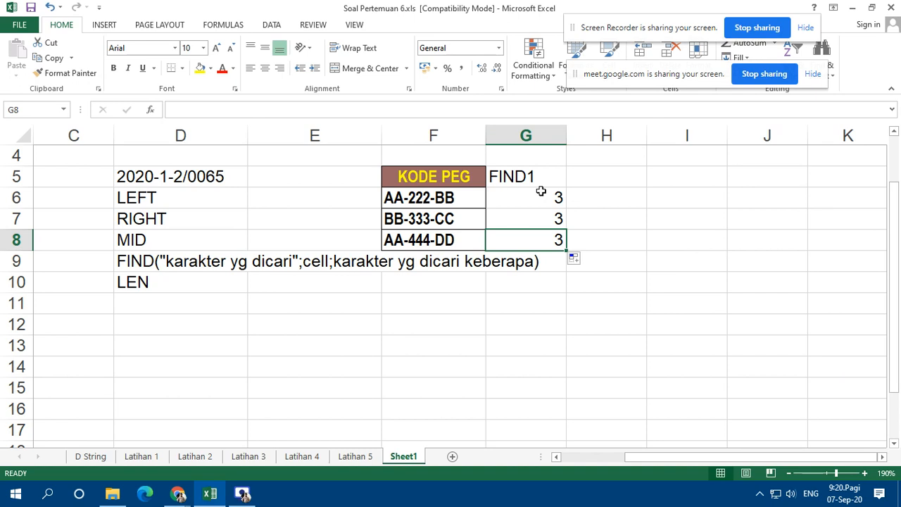
Step: Enter the heading FIND2 in cell H5 beside FIND1
left_click(597, 177)
type("FI")
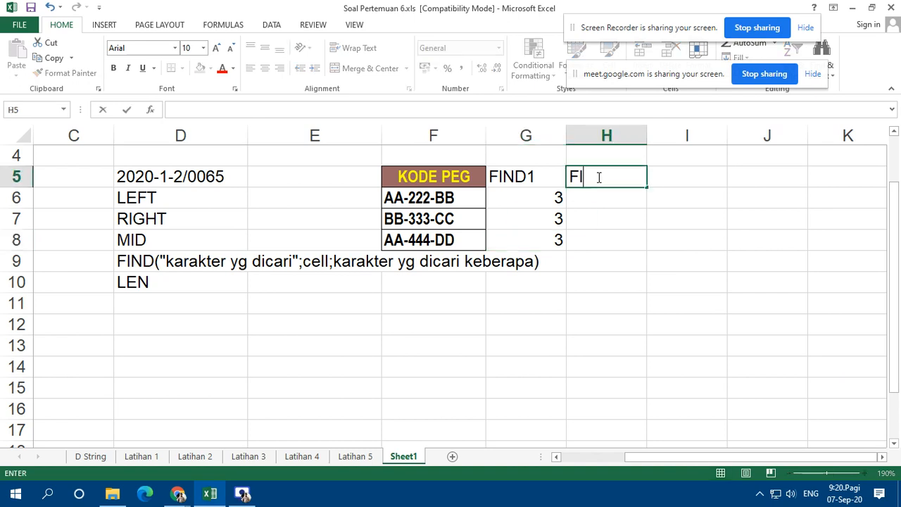
type("ND2")
key("Return")
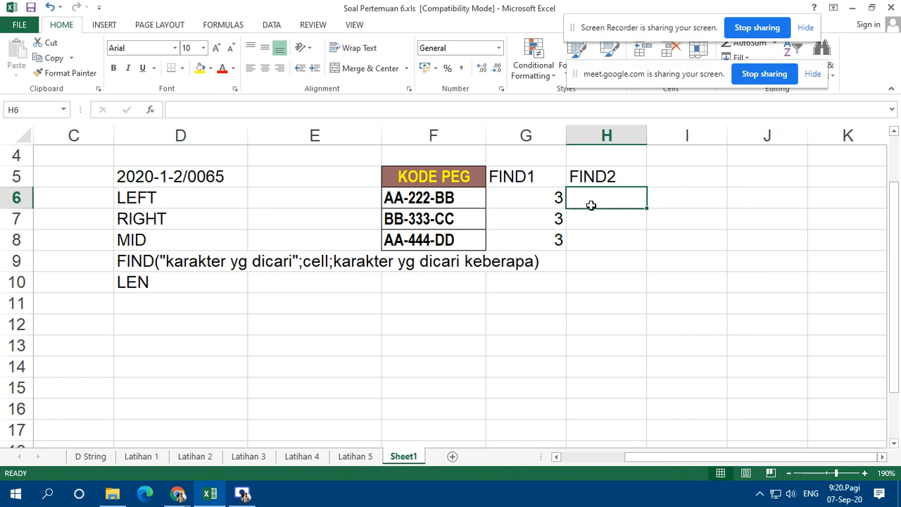
Step: Enter the formula =FIND("-";F6;G6+1) in H6 to locate the second hyphen of the KODE PEG code
type("=f")
type("ind")
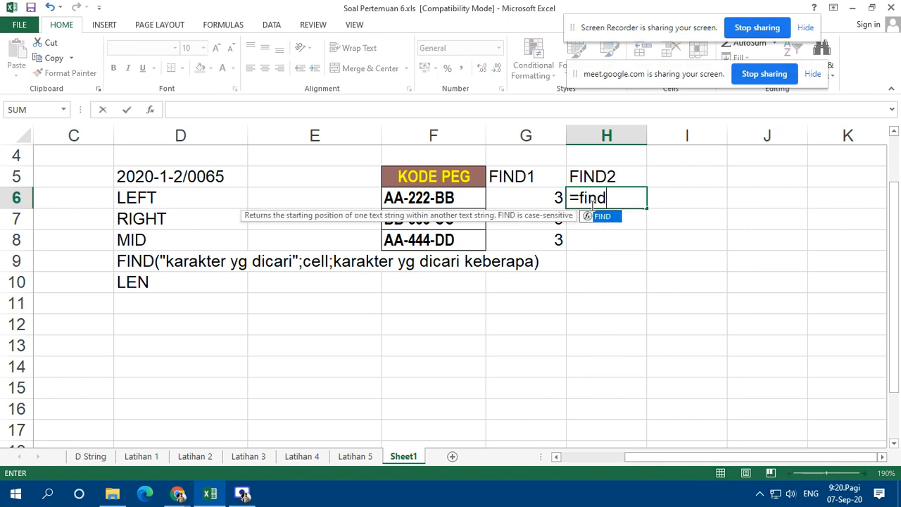
key("Tab")
type("\"")
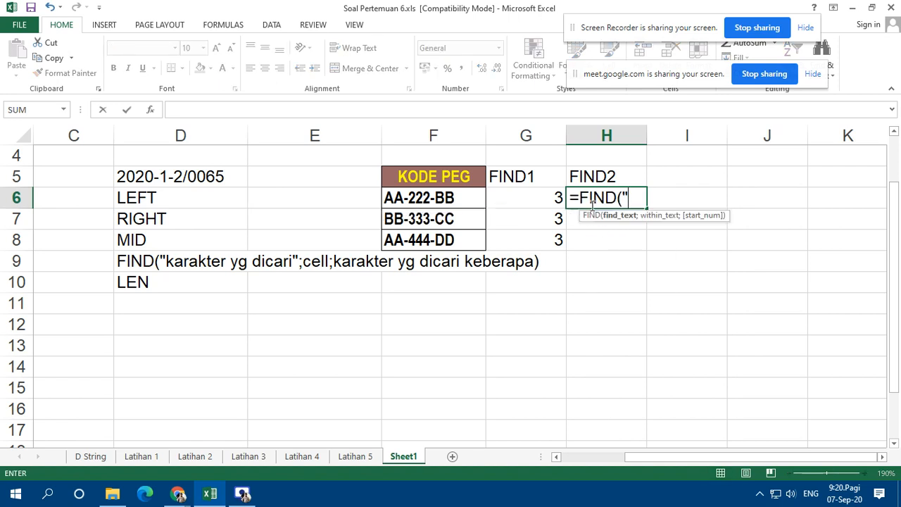
type("-\";")
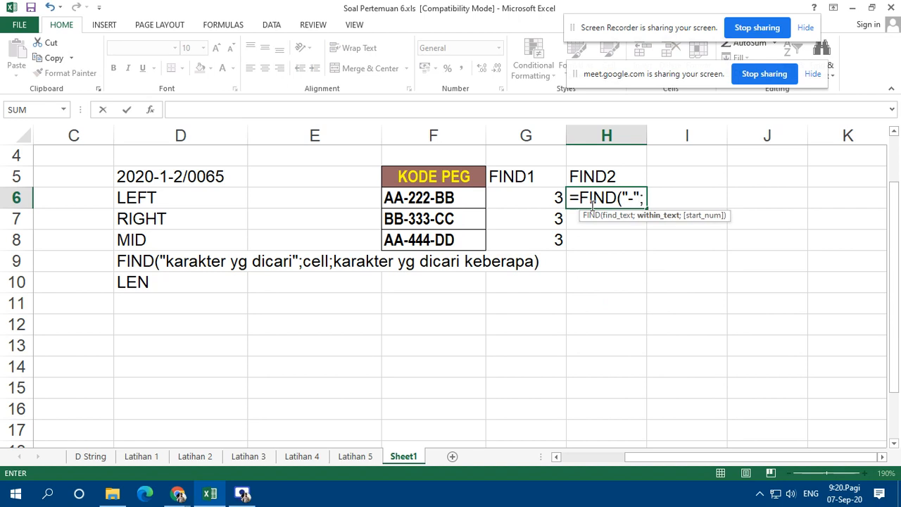
left_click(438, 198)
type(";")
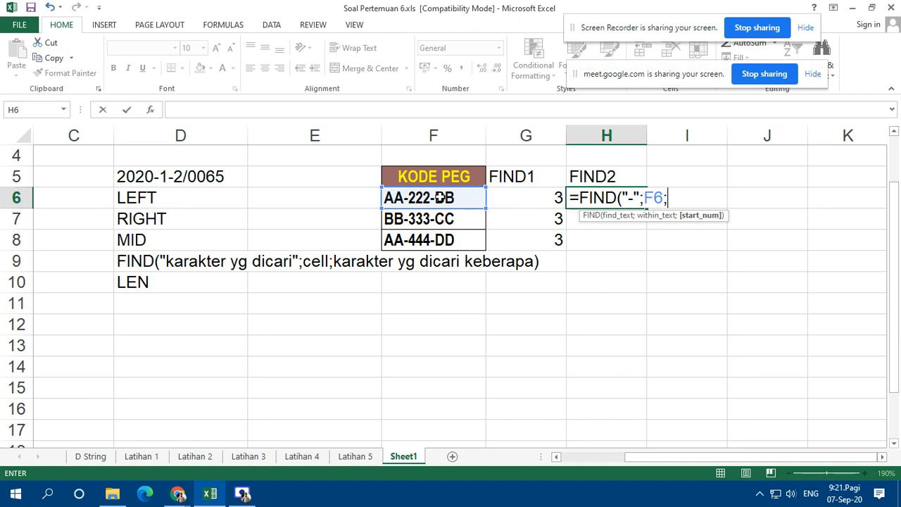
type("2")
key("BackSpace")
left_click(531, 195)
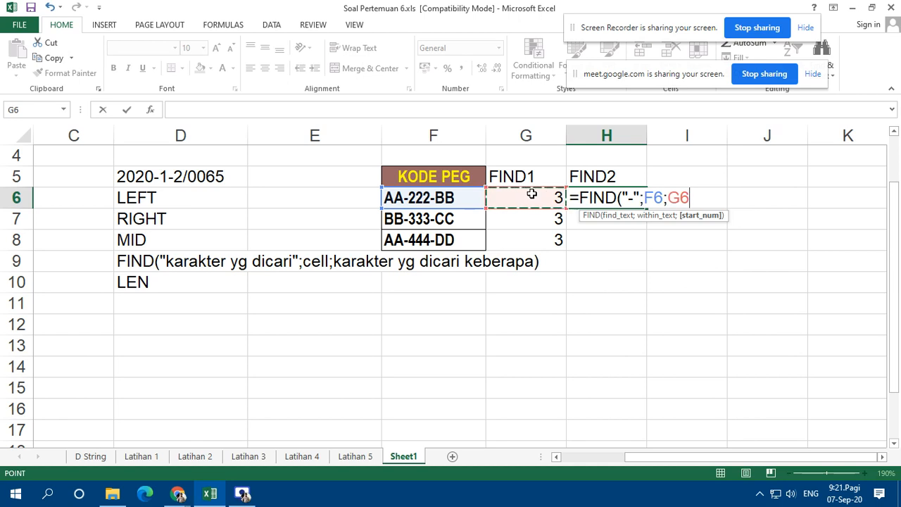
type("+1)")
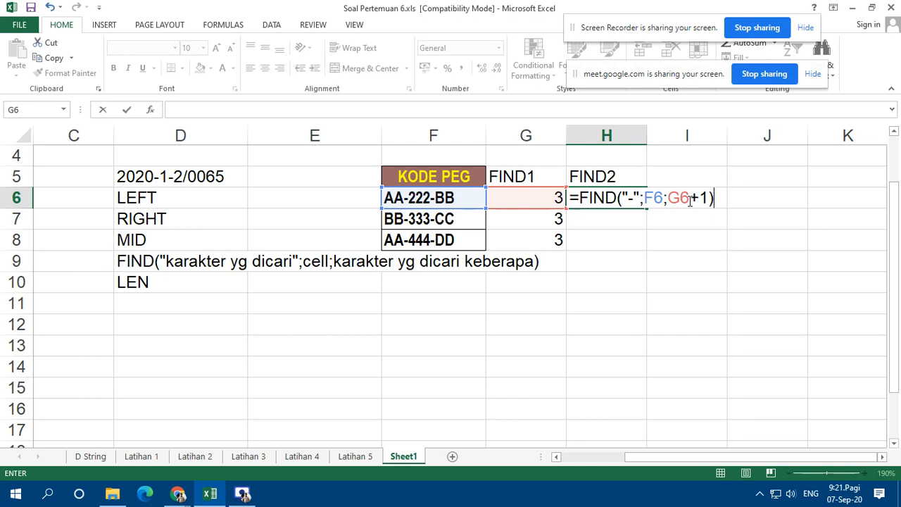
key("Return")
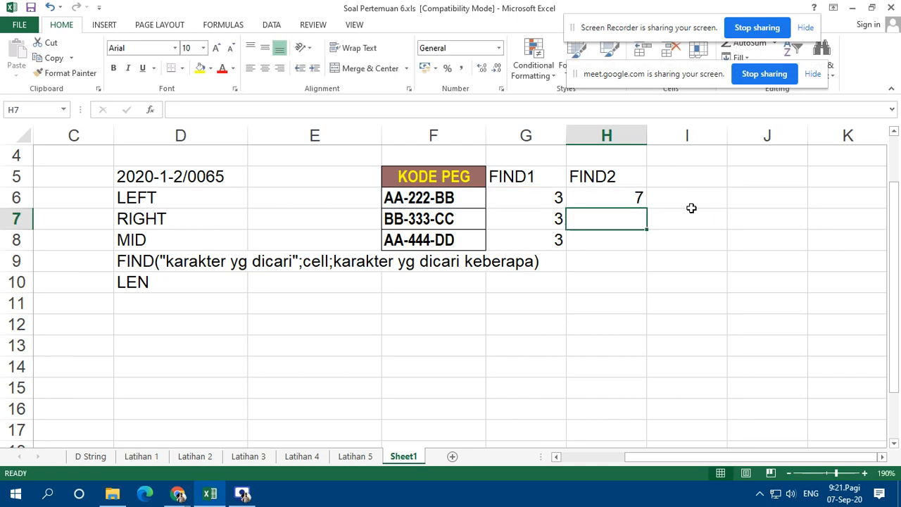
Step: Fill the FIND2 formula from H6 down to H8
left_click(639, 202)
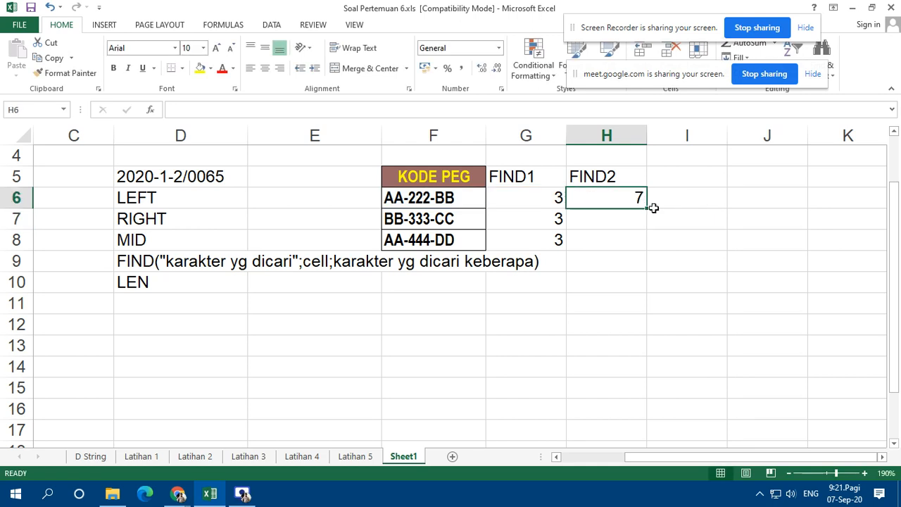
left_click_drag(646, 207, 648, 252)
left_click(672, 244)
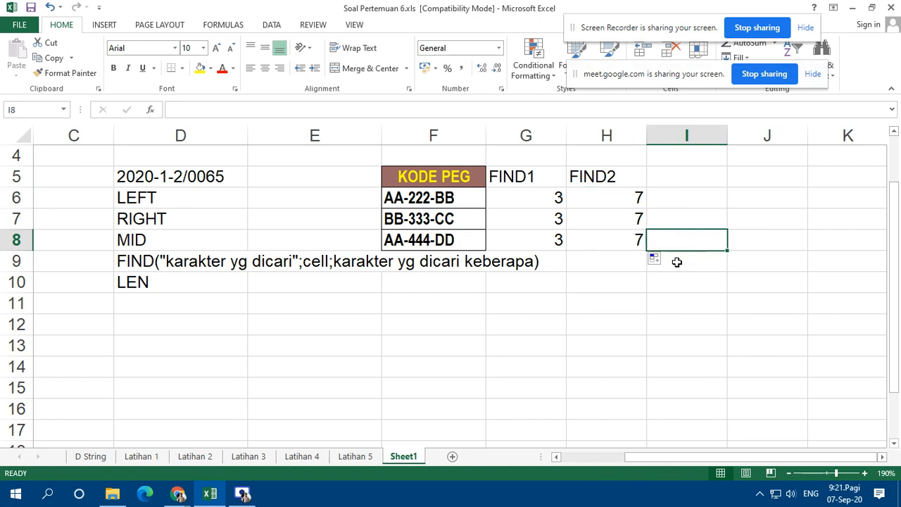
Step: Examine the FIND formulas in G6 and H6, comparing their starting-position arguments 1 and G6+1, without changing them
left_click(603, 199)
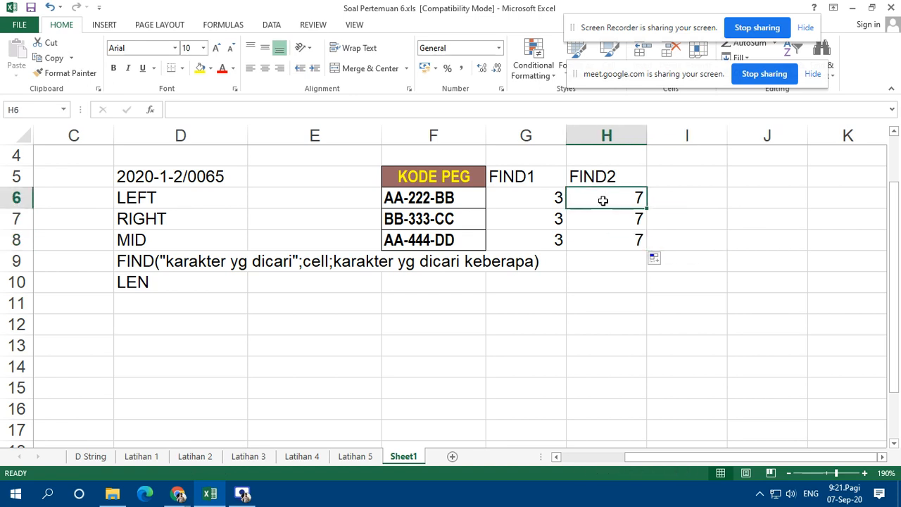
key("F2")
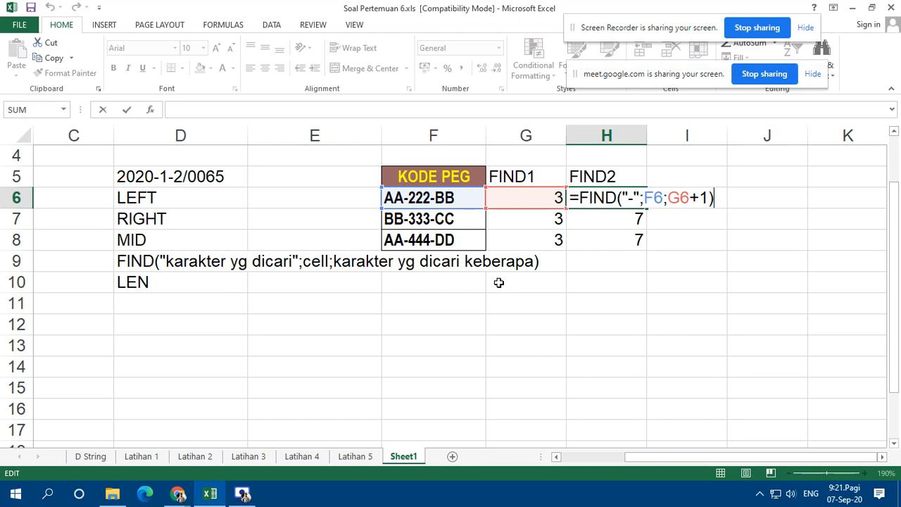
key("ctrl+Return")
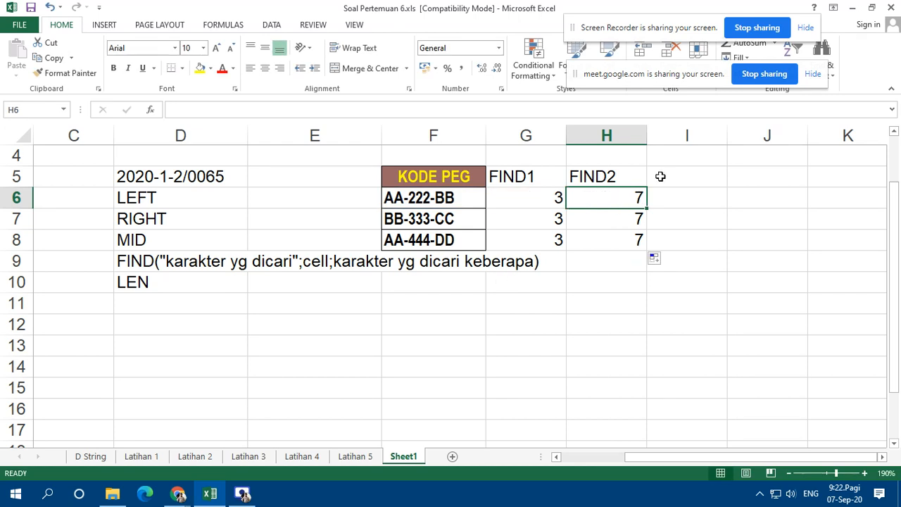
left_click(660, 176)
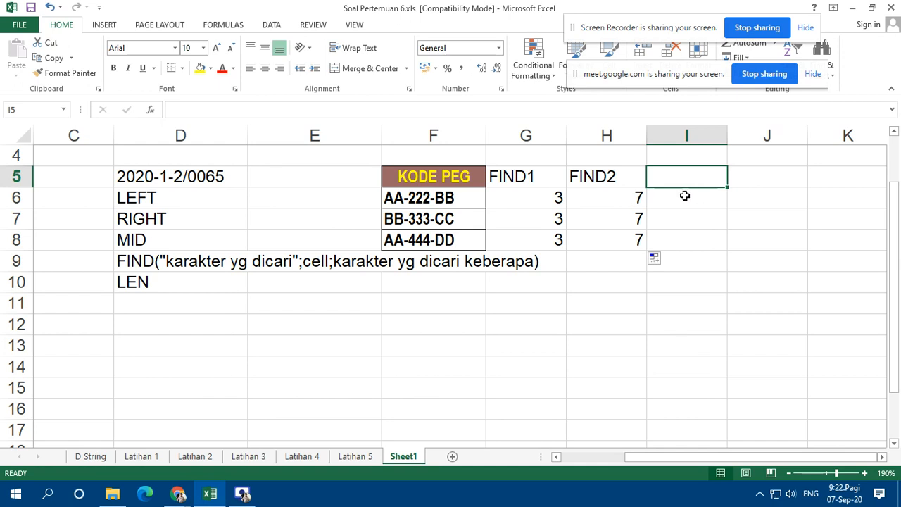
left_click(545, 200)
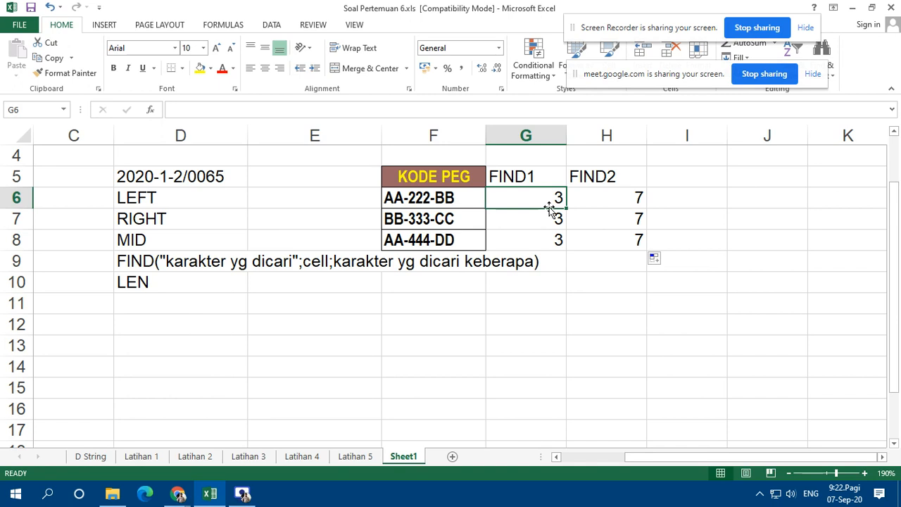
double_click(543, 203)
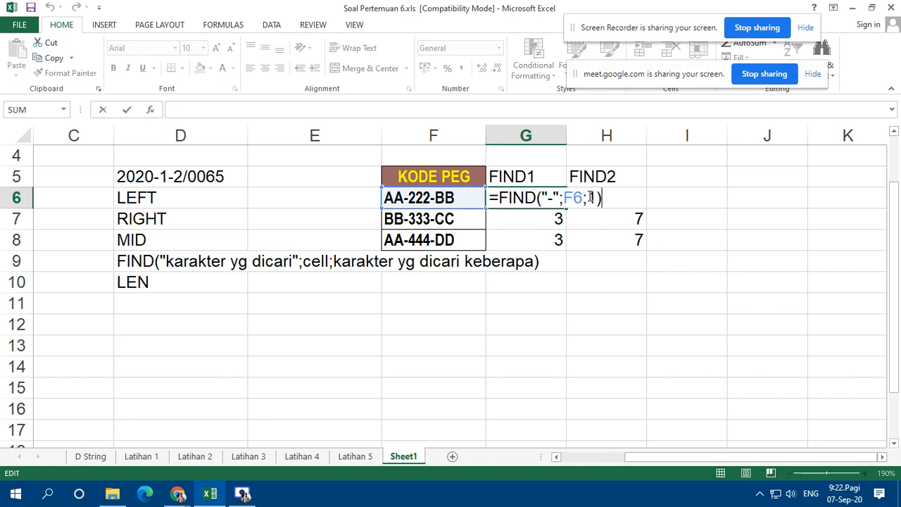
left_click(612, 197)
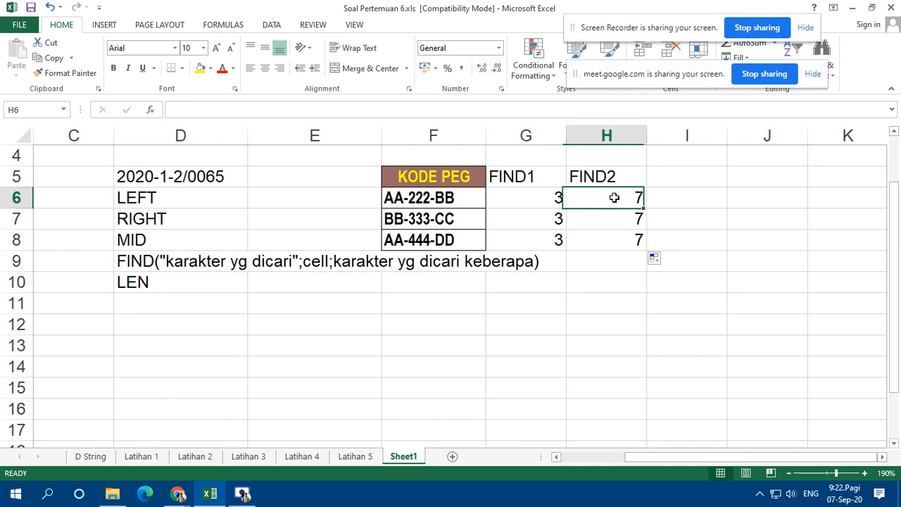
double_click(613, 197)
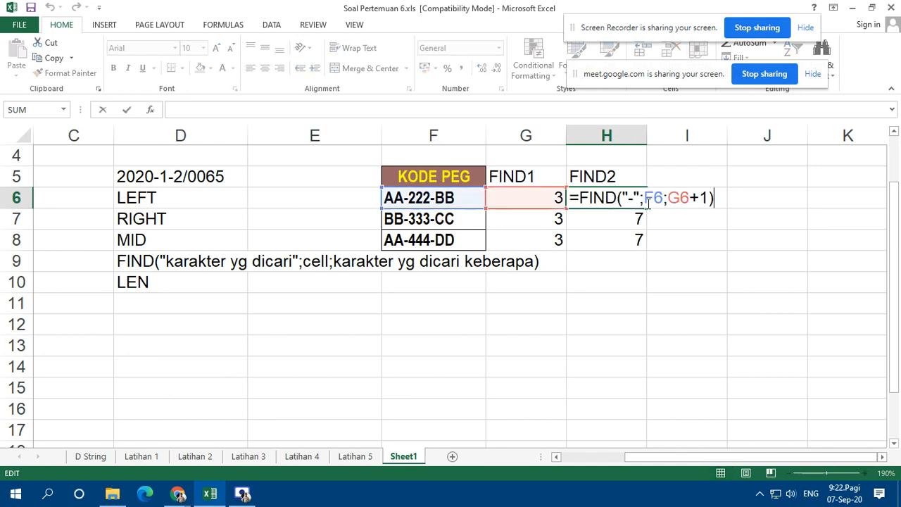
left_click_drag(669, 197, 708, 198)
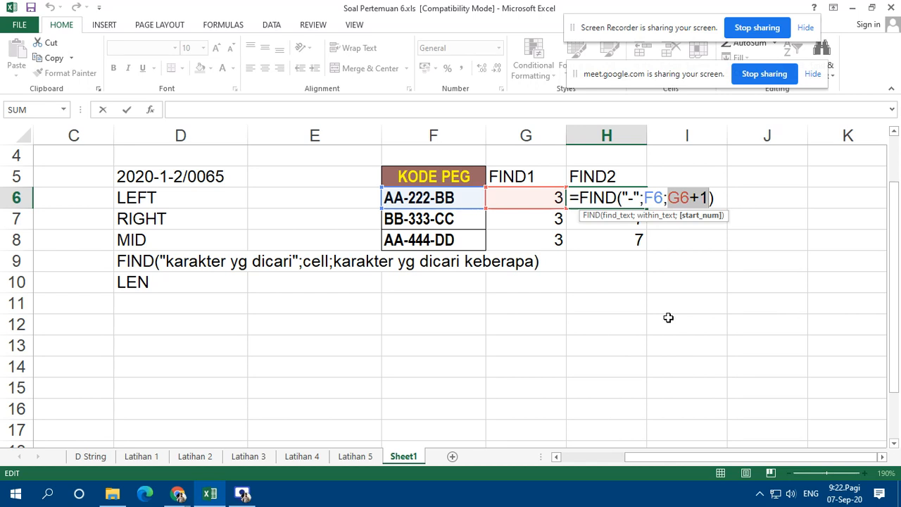
key("Escape")
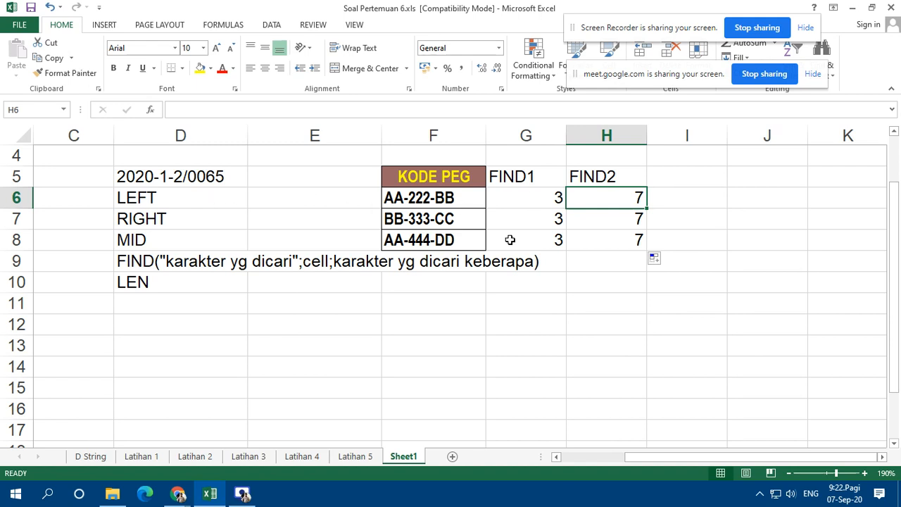
Step: Enter the heading LEFT in cell I5 beside FIND2
left_click(665, 178)
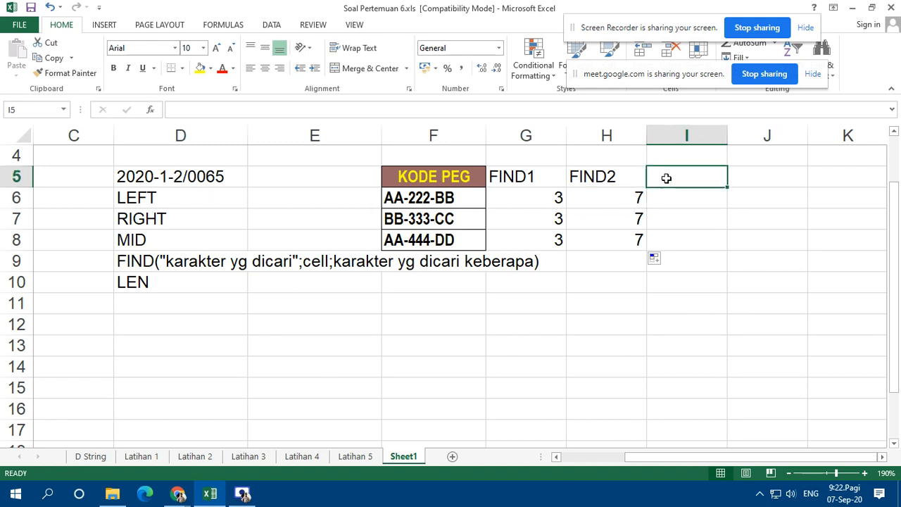
type("LEFT")
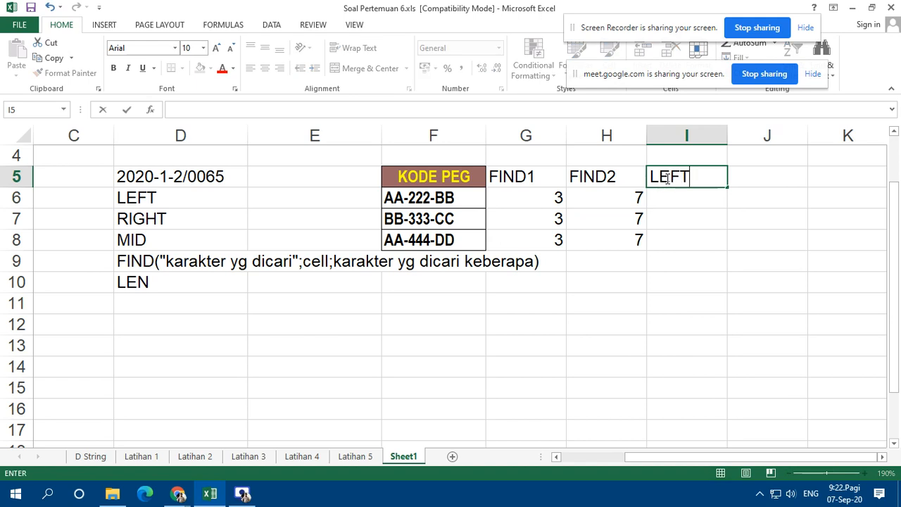
key("Return")
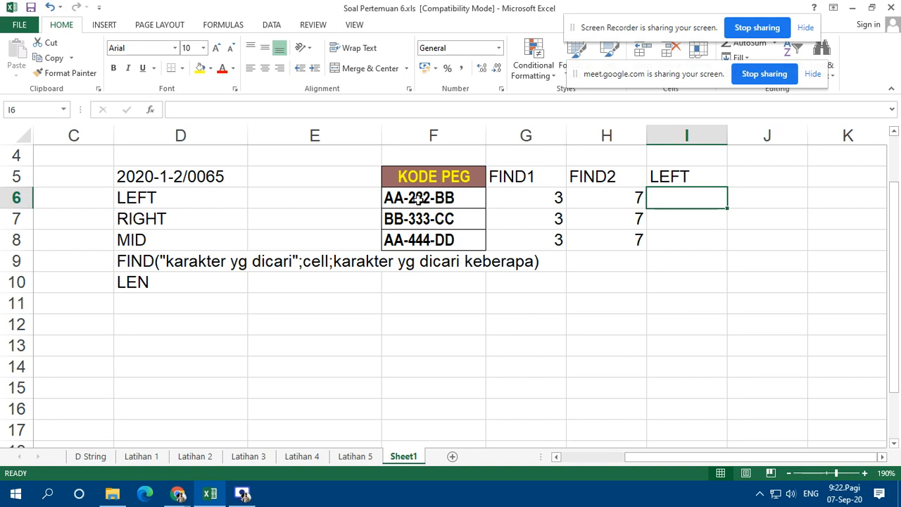
Step: Extend the LEFT entry in D6 with its syntax so it reads LEFT(cell;jumlah digit)
left_click(182, 191)
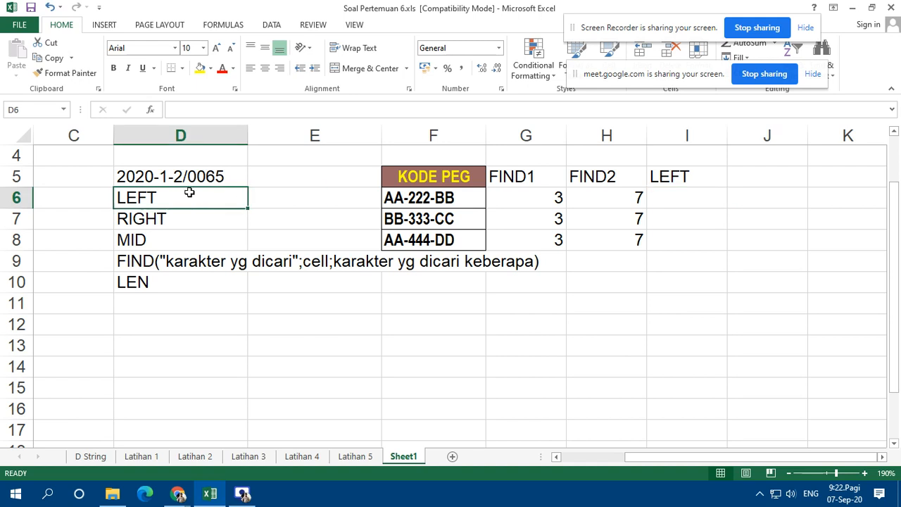
double_click(229, 204)
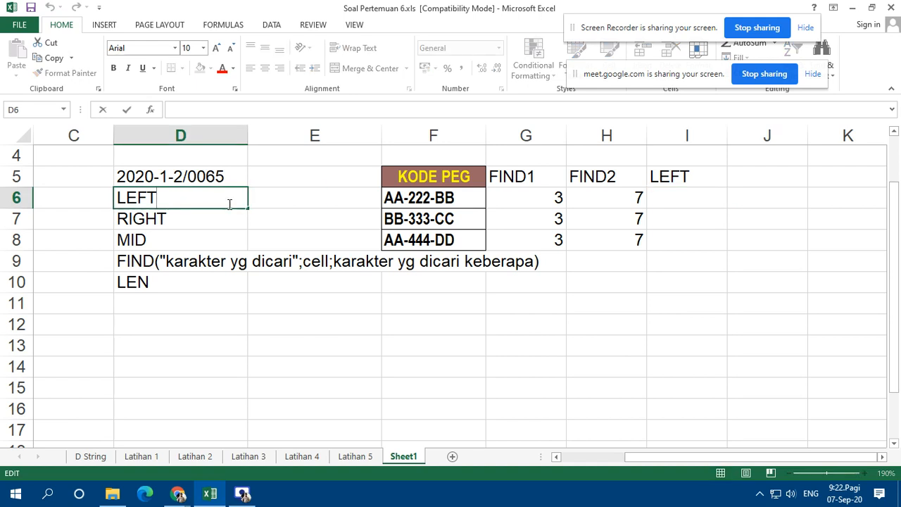
type("(")
type("cell;jumlah")
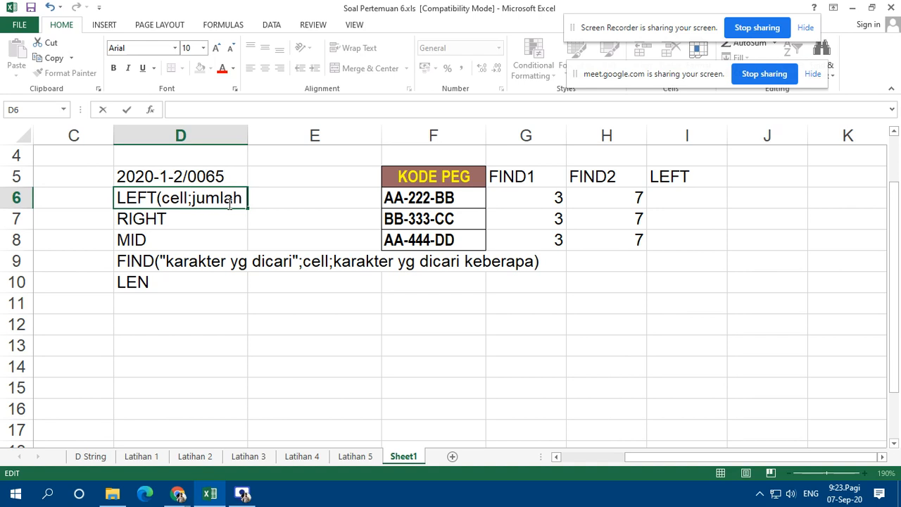
type(" digit)")
key("Return")
Step: Enter the formula =LEFT(F6;2) in I6 to extract the first two characters of the KODE PEG code
key("Up")
key("Right")
key("Right")
key("Right")
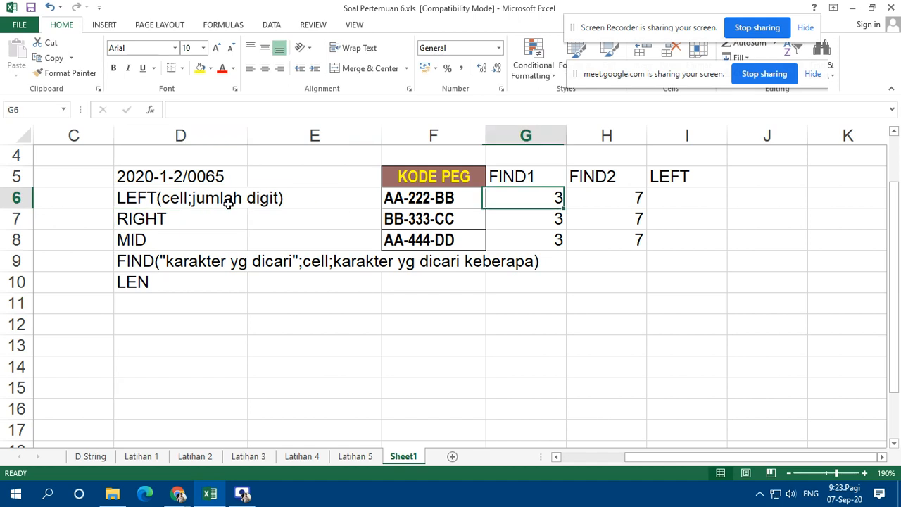
key("Right")
key("Right")
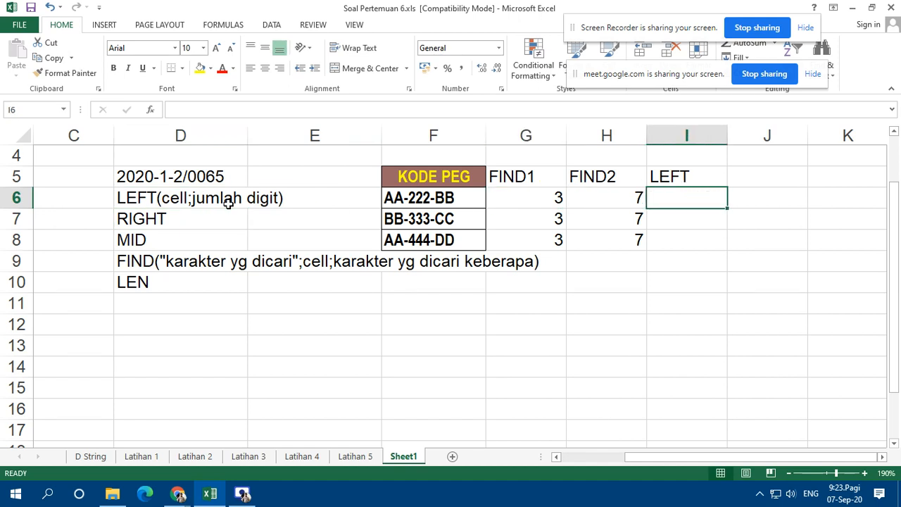
type("=le")
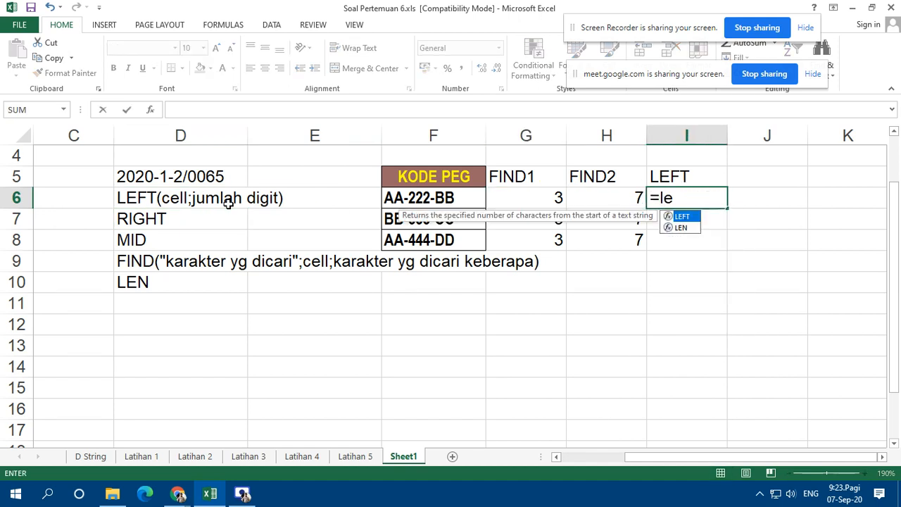
key("Tab")
key("Left")
key("Left")
key("Left")
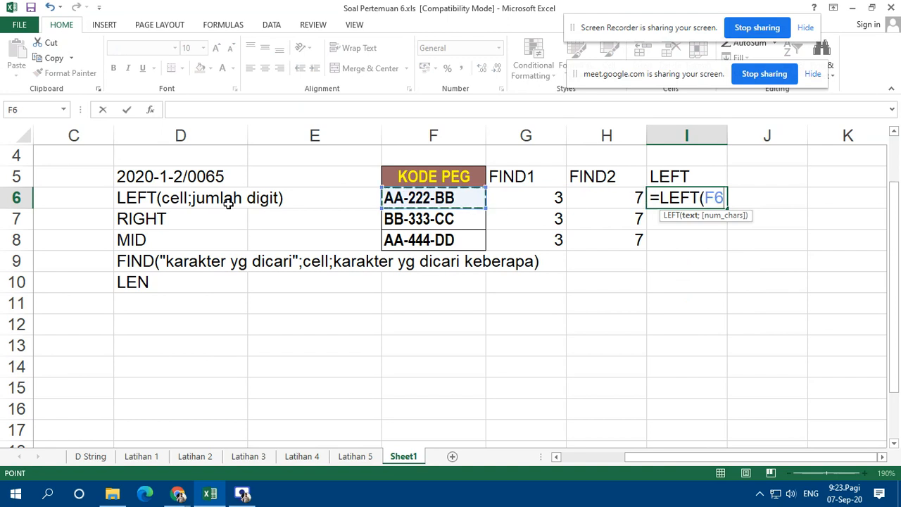
type(";")
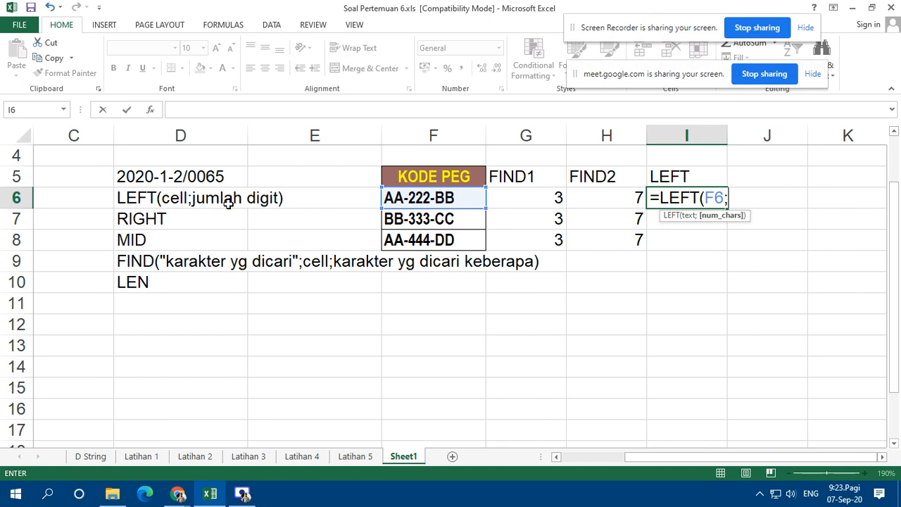
type("2)")
key("Return")
Step: Copy the LEFT formula from I6 down to I8
key("Up")
key("ctrl+c")
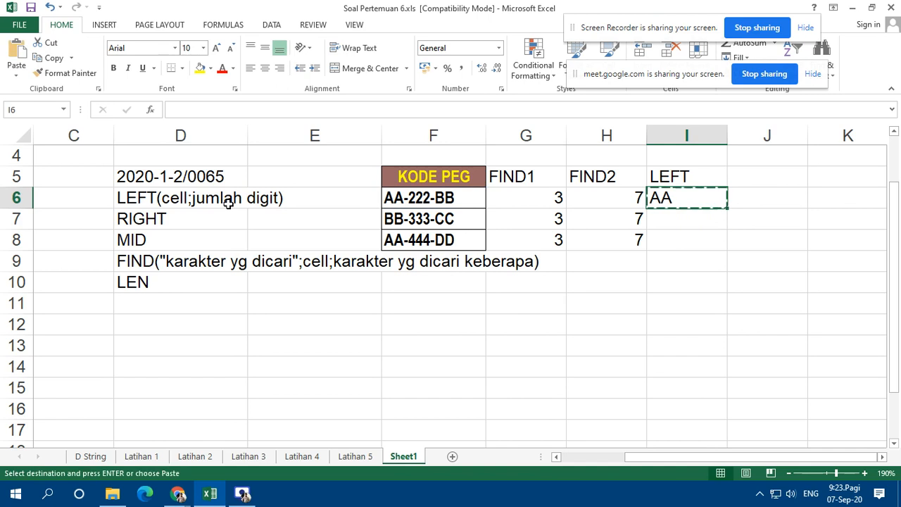
key("shift+Down")
key("shift+Down")
key("Return")
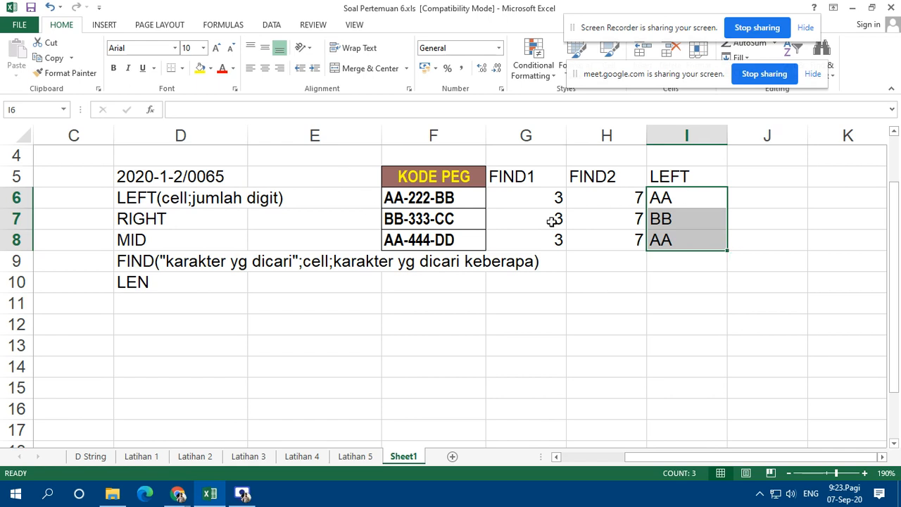
Step: Enter the heading RIGHT in cell J5 beside LEFT
scroll(506, 238, "up", 1)
scroll(471, 236, "down", 1)
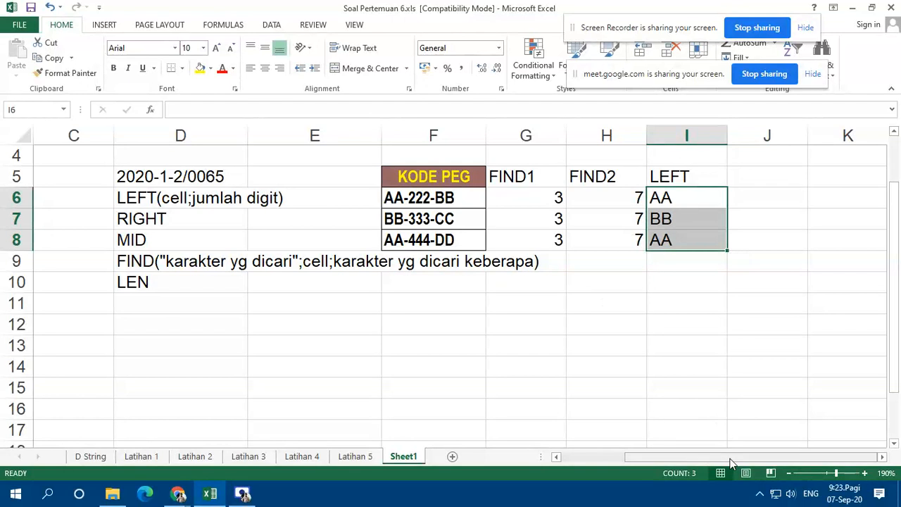
left_click(770, 178)
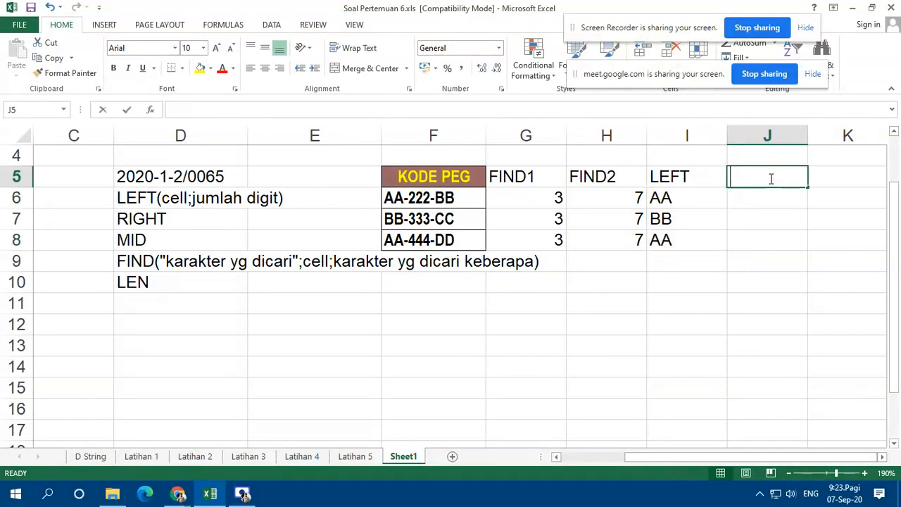
type("RIGHT")
key("Return")
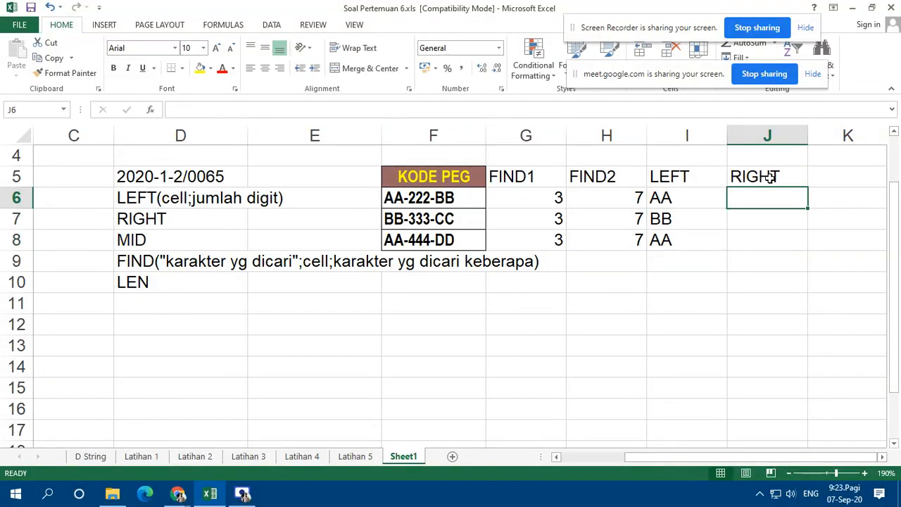
Step: Enter the formula =RIGHT(F6;2) in J6 to extract the last two characters of the KODE PEG code
type("=ri")
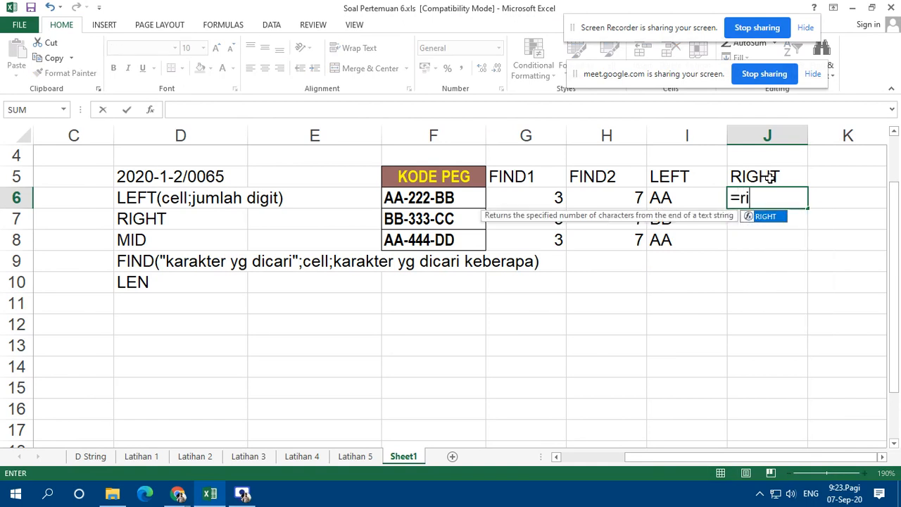
key("Tab")
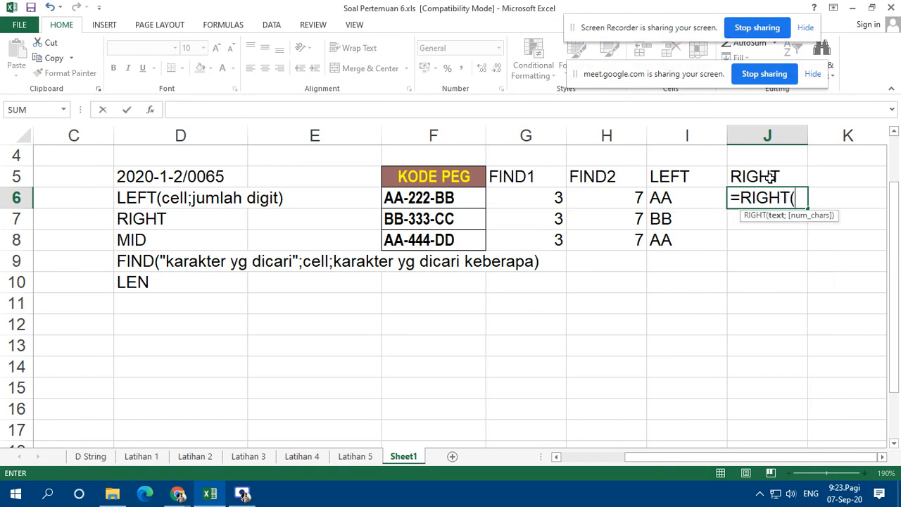
key("Left")
key("Left")
key("Left")
key("Left")
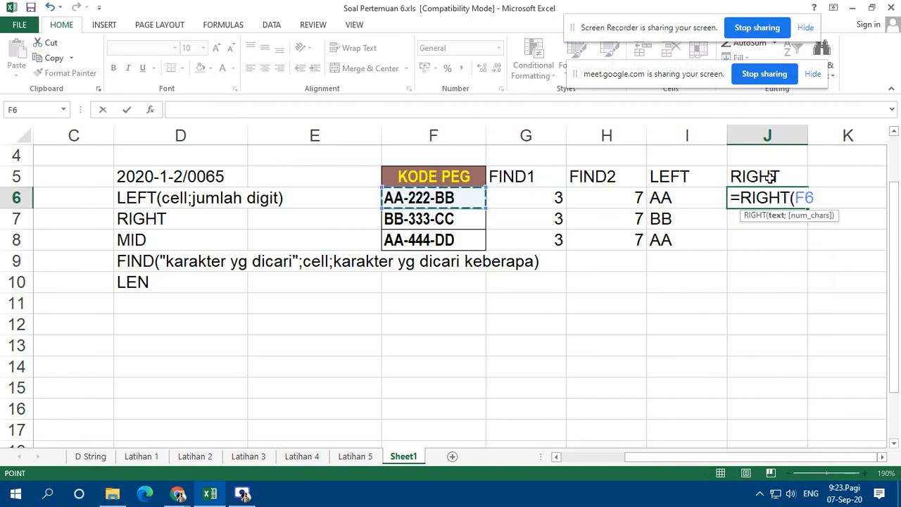
type(";2")
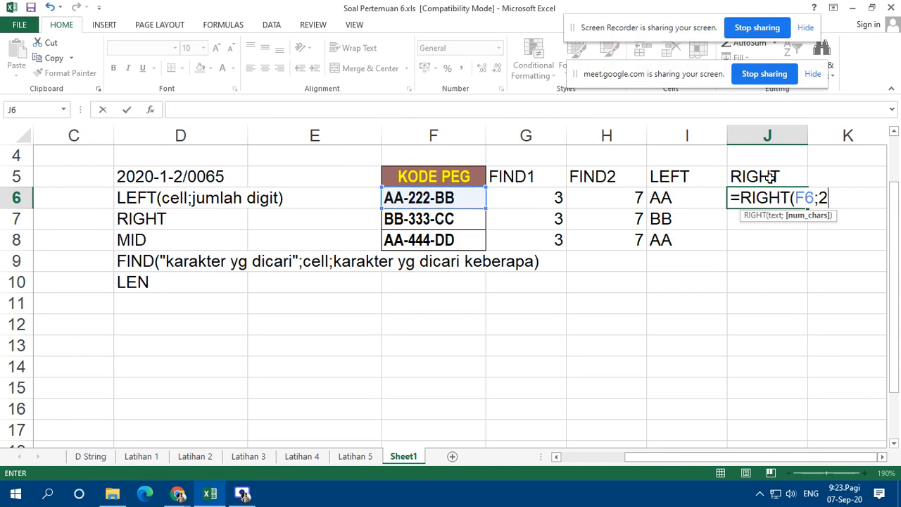
type(")")
key("Return")
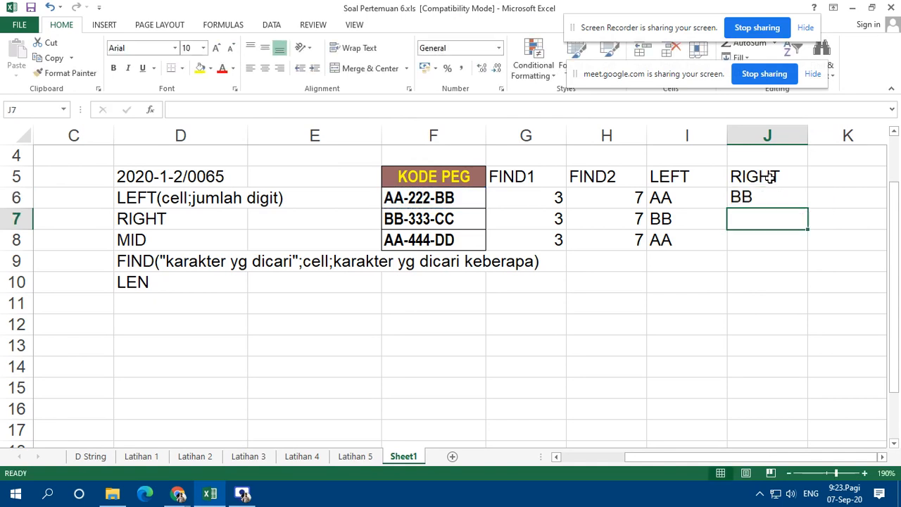
Step: Copy the RIGHT formula from J6 down to J8
key("Up")
key("ctrl+c")
key("shift+Down")
key("shift+Down")
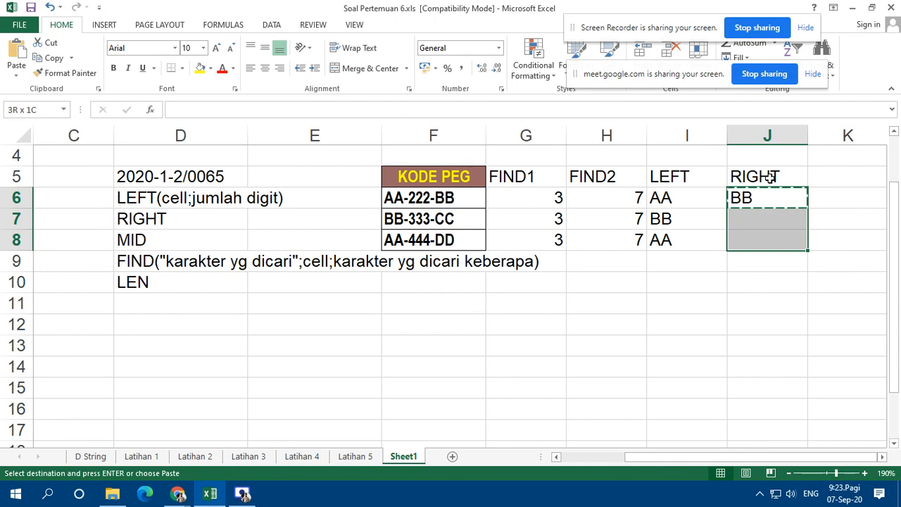
key("ctrl+v")
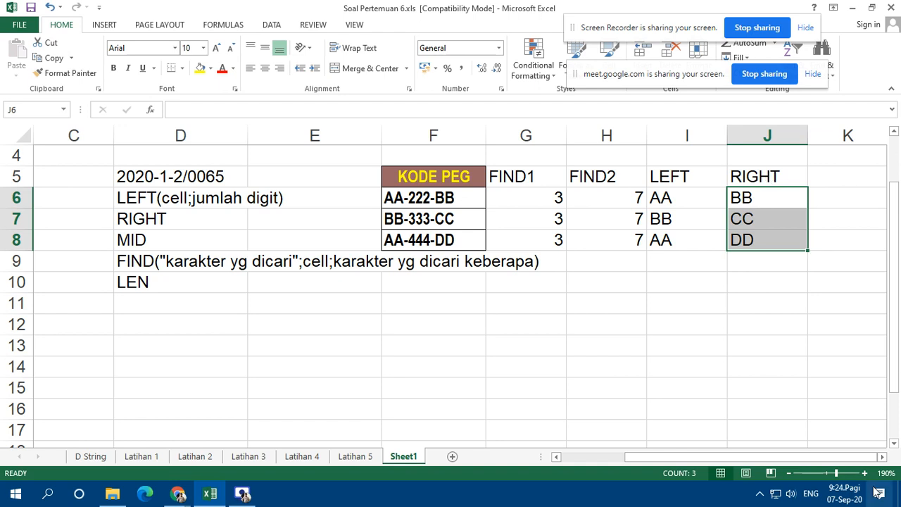
Step: Extend the MID entry in D8 to MID(cell;posisi awal pencarian;jumlah digit) and widen column E until the whole note fits
left_click(882, 457)
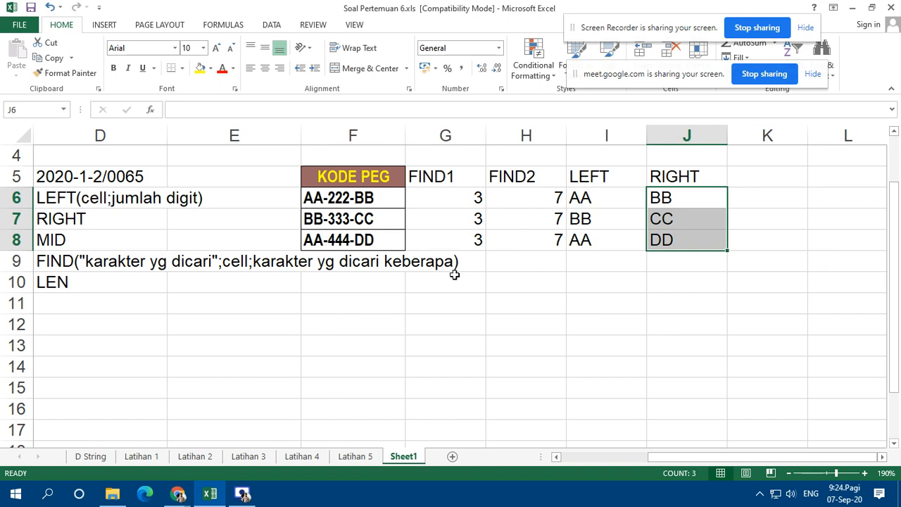
left_click(129, 239)
double_click(129, 239)
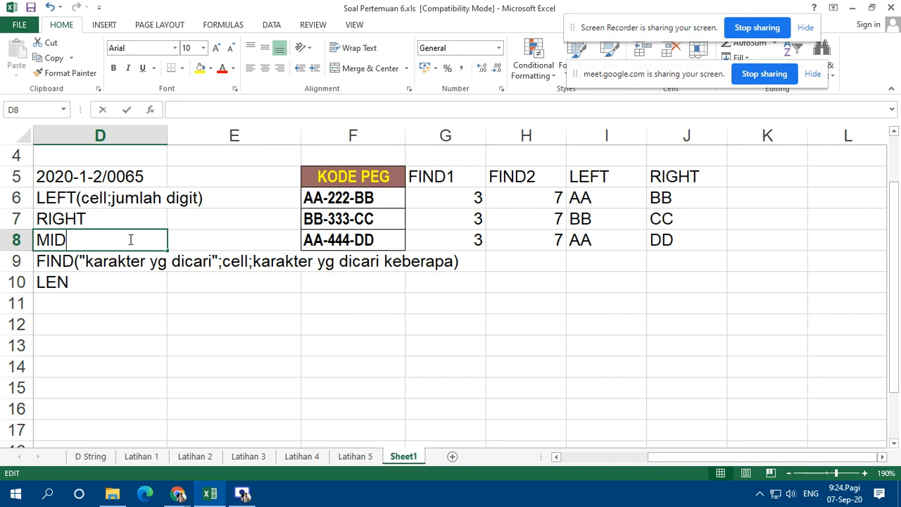
type("(")
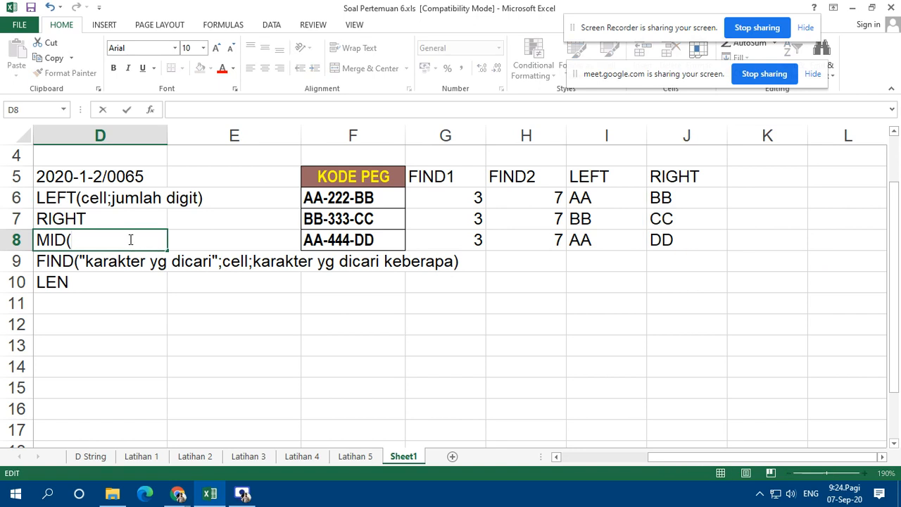
type("cell;posisi awal ")
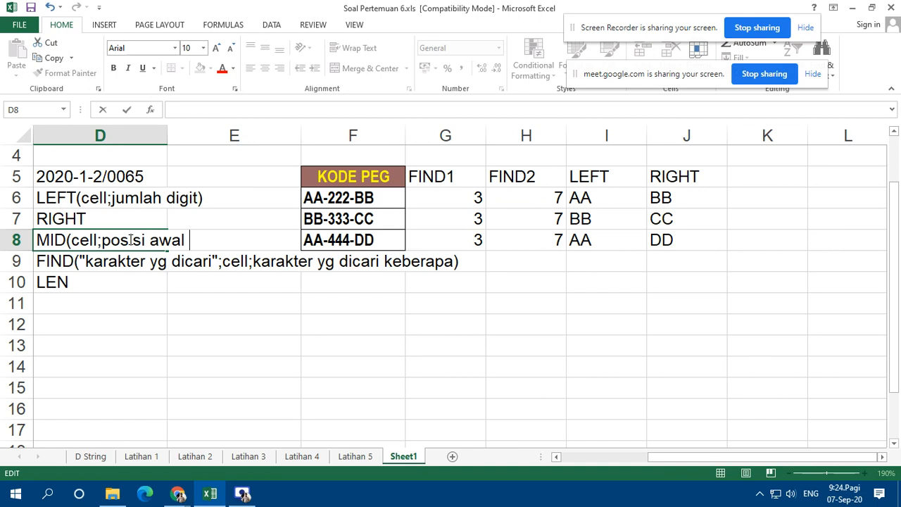
type("pencarian")
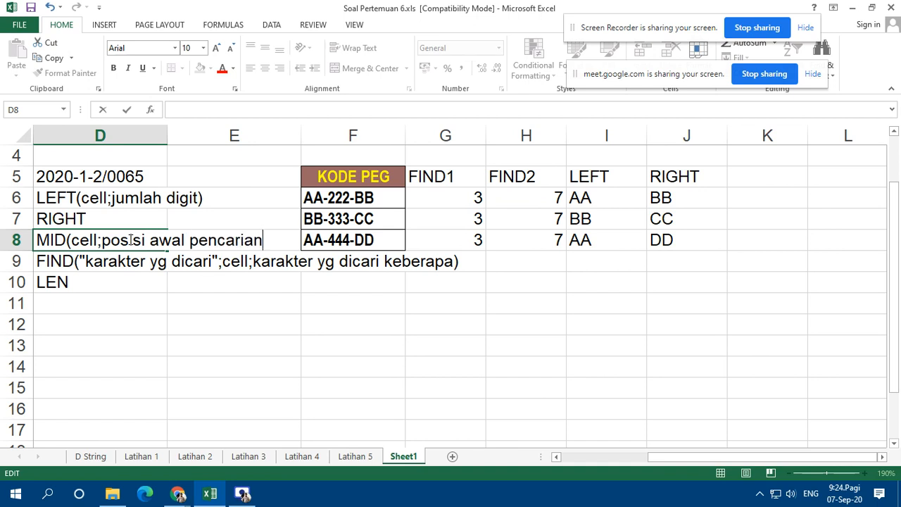
type(";jumlah d")
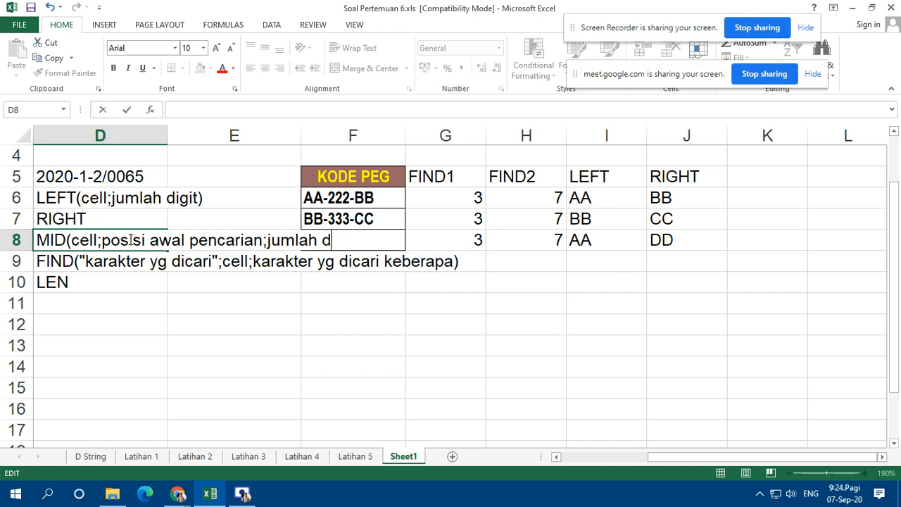
type("igit)")
key("Return")
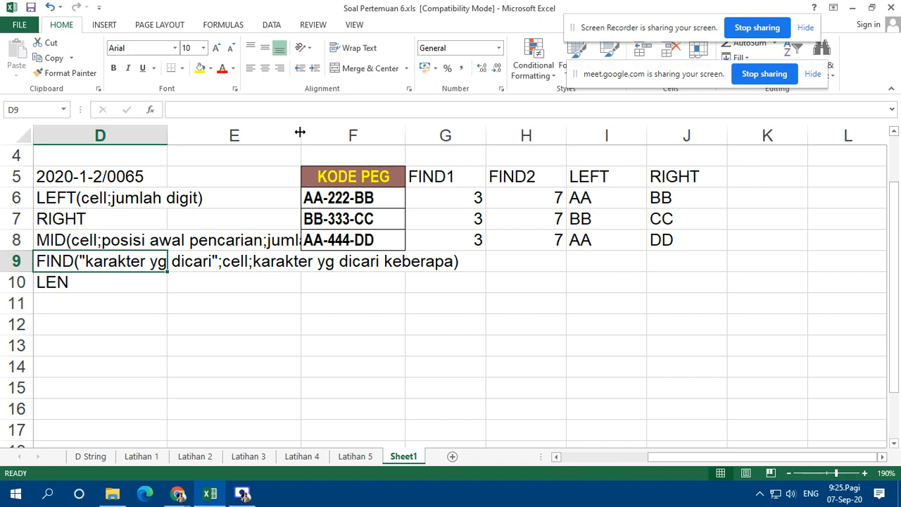
left_click_drag(300, 133, 393, 133)
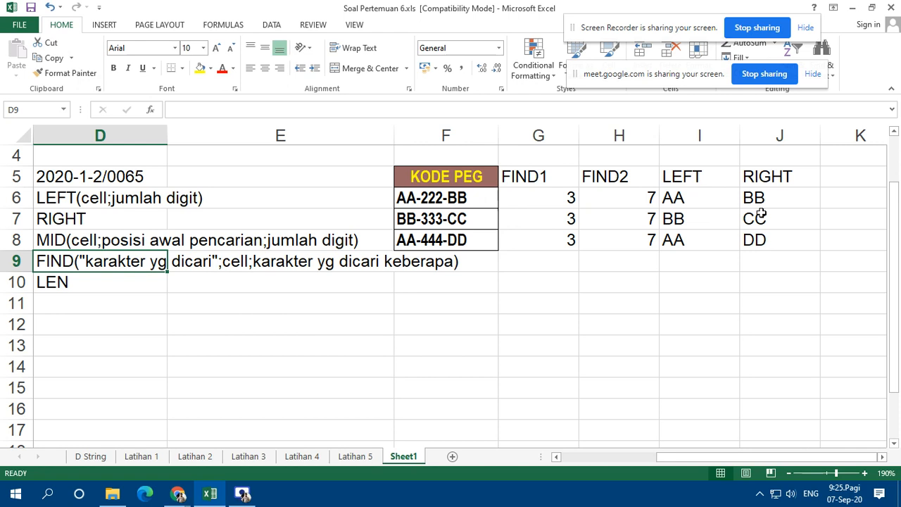
Step: Enter the heading MID in cell K5 beside RIGHT
left_click(824, 185)
type("MID")
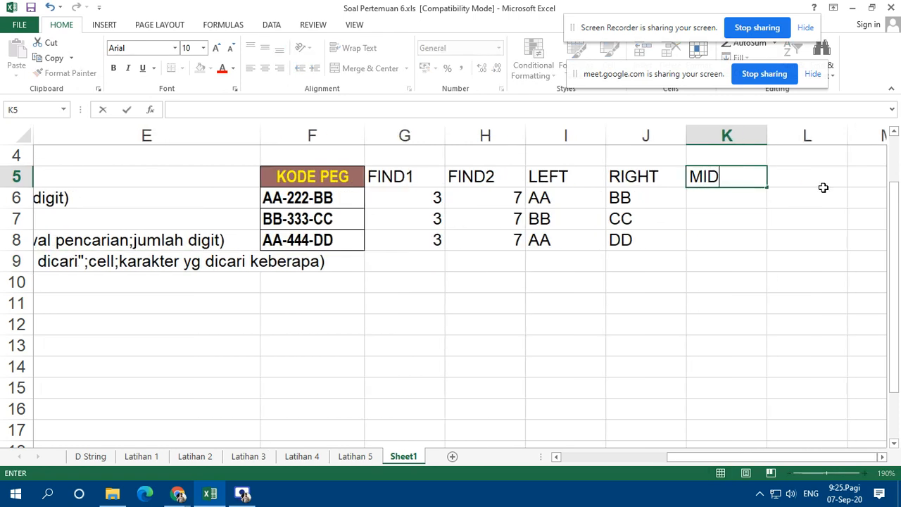
key("Return")
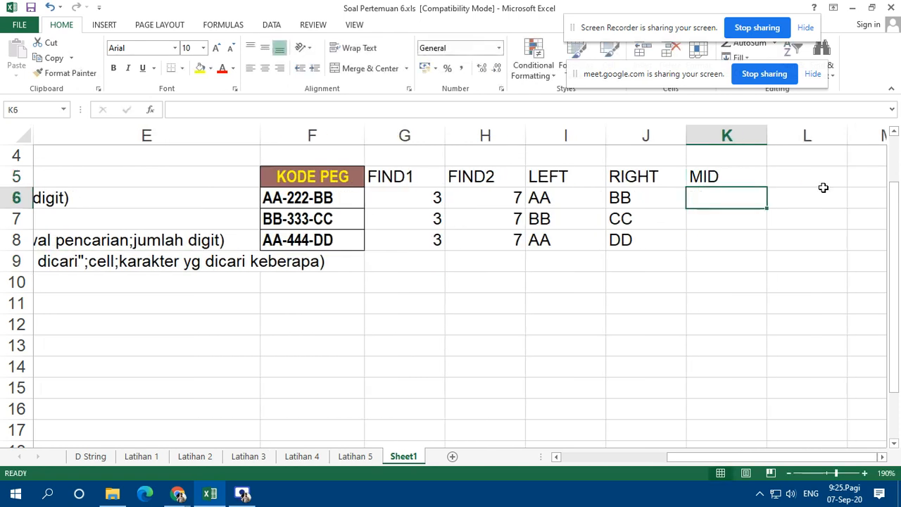
Step: Enter the formula =MID(F6;4;3) in K6 to extract the three middle digits of the KODE PEG code
type("=mi")
key("Tab")
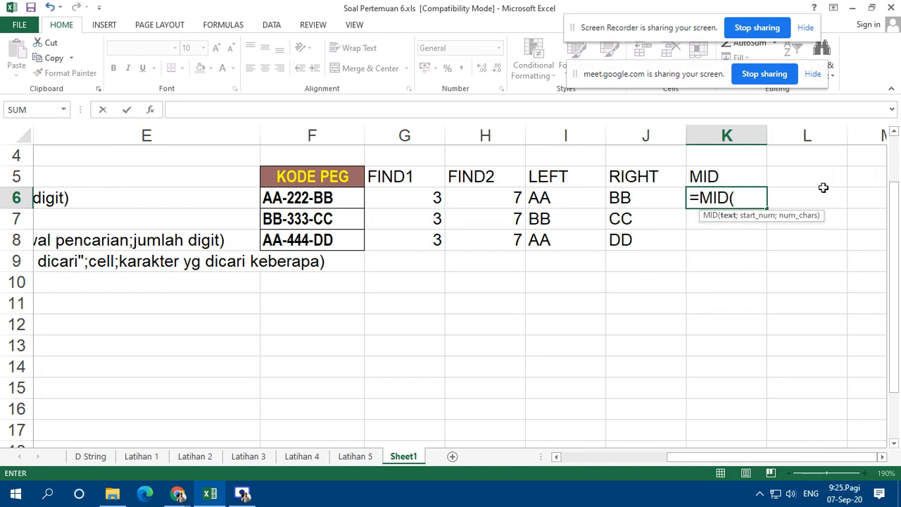
left_click(320, 198)
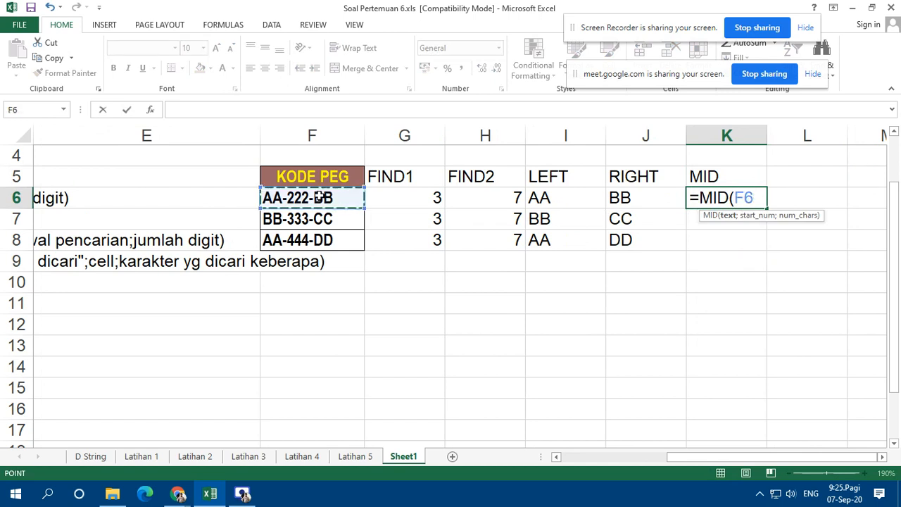
type(";")
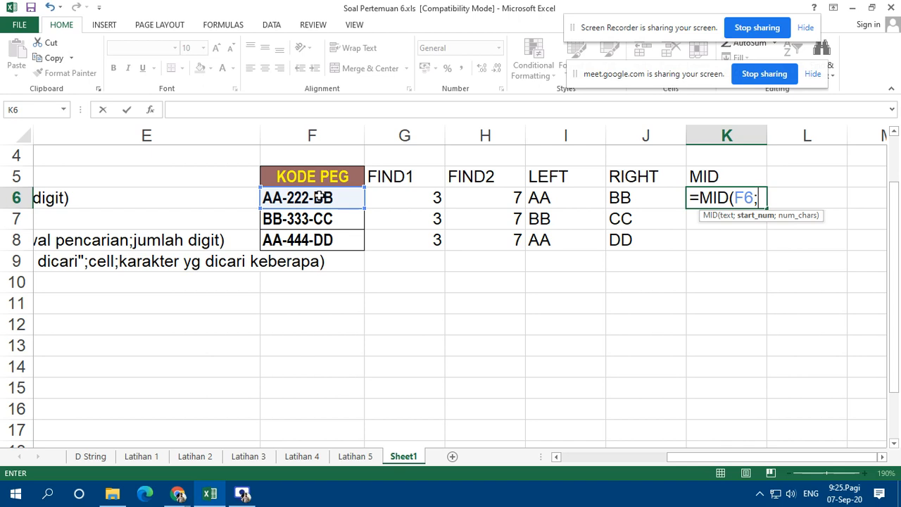
type("4;")
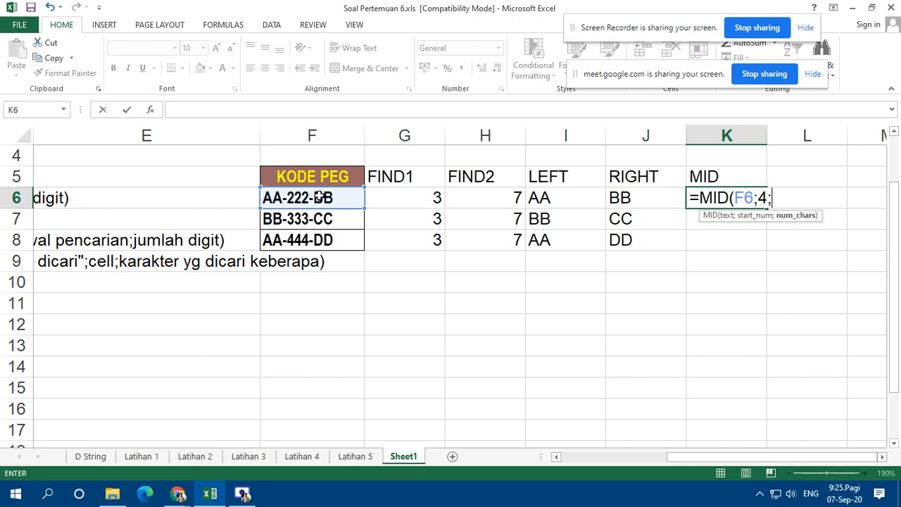
type("3)")
key("Return")
key("Up")
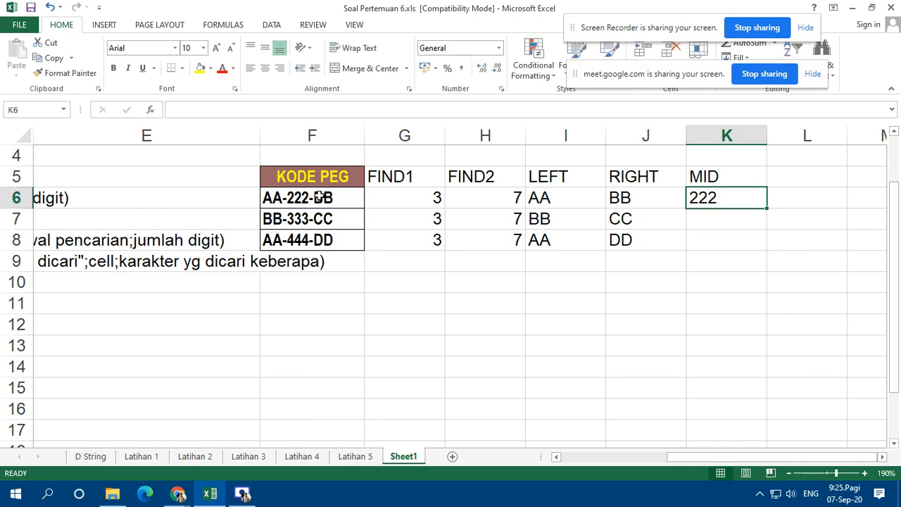
Step: Copy the MID formula from K6 down to K8
key("ctrl+c")
key("shift+Down")
key("shift+Down")
key("Return")
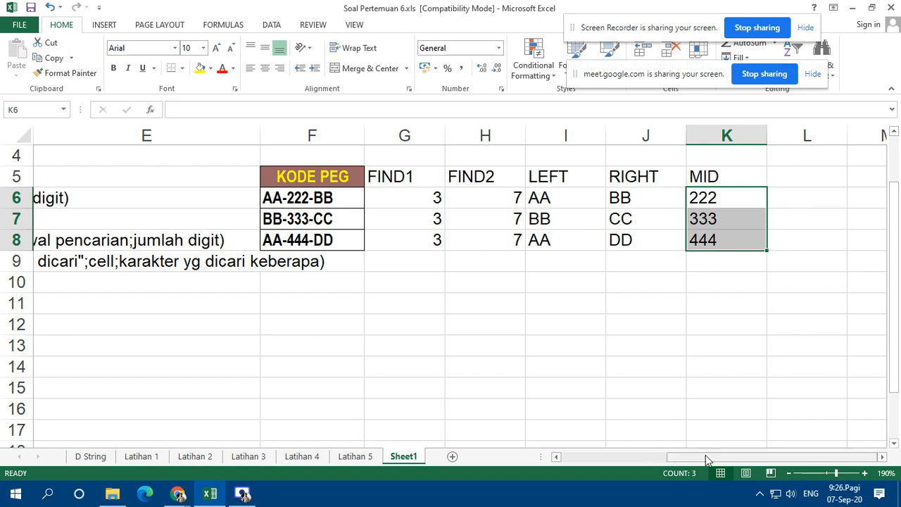
left_click(719, 259)
left_click(722, 198)
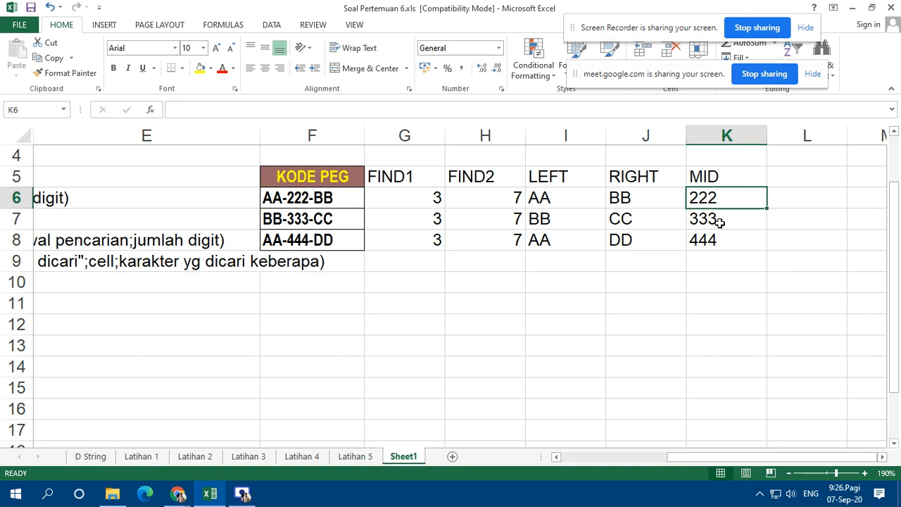
Step: Enter the test formula =SUM(K6:K8) in K10 to try adding up the MID results
left_click(722, 282)
type("=SUM(")
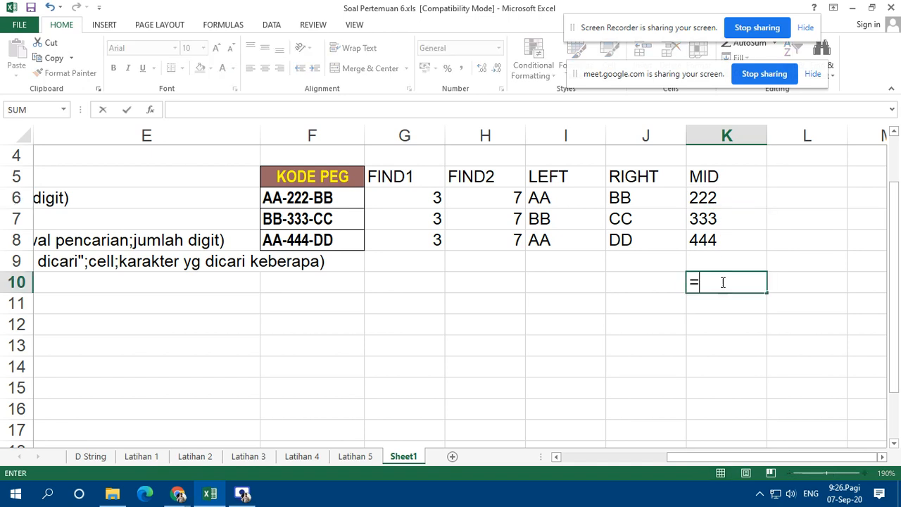
key("Up")
key("Up")
key("Up")
key("Up")
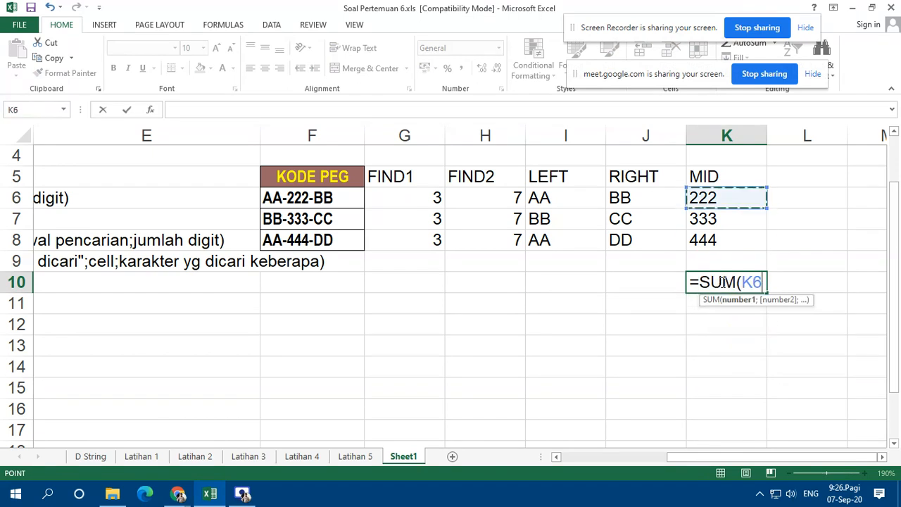
key("F8")
key("Down")
key("Down")
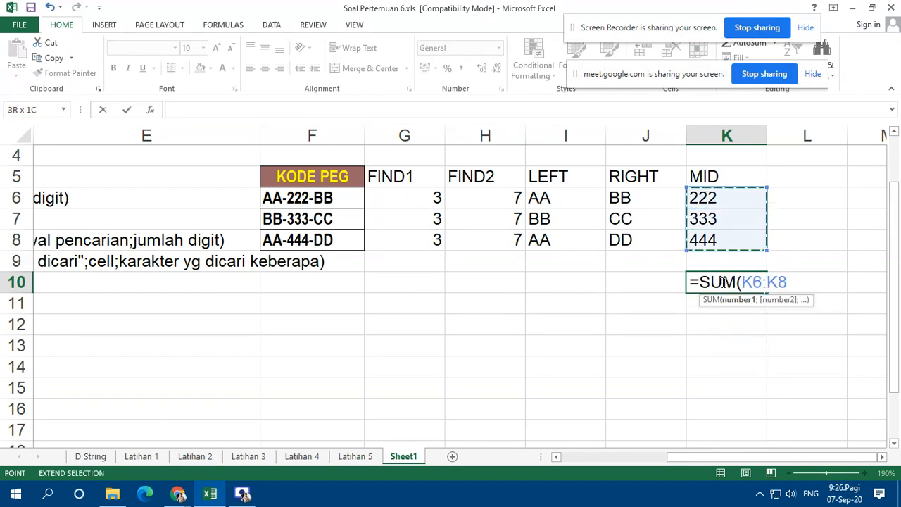
type(")")
key("Return")
key("Up")
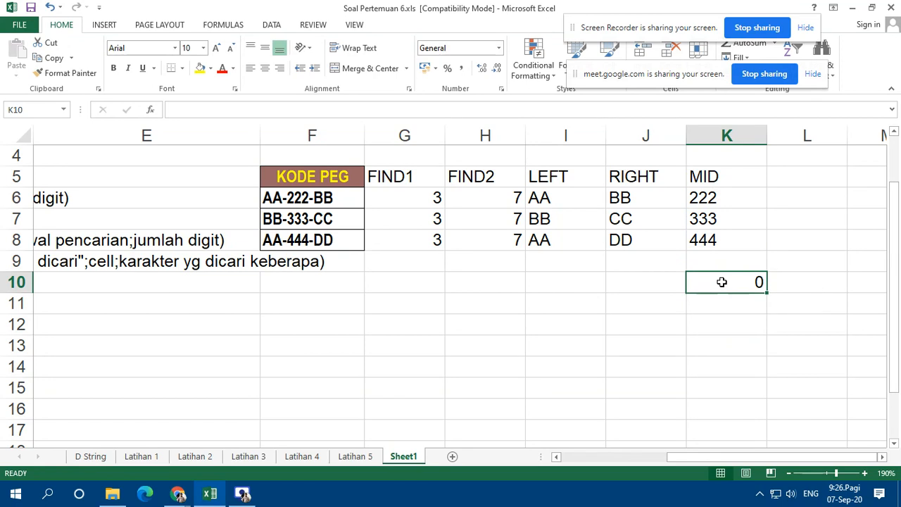
Step: Compare the K10 sum with the MID results above it, and delete the sum from K10
key("Up")
key("Up")
key("Up")
key("Up")
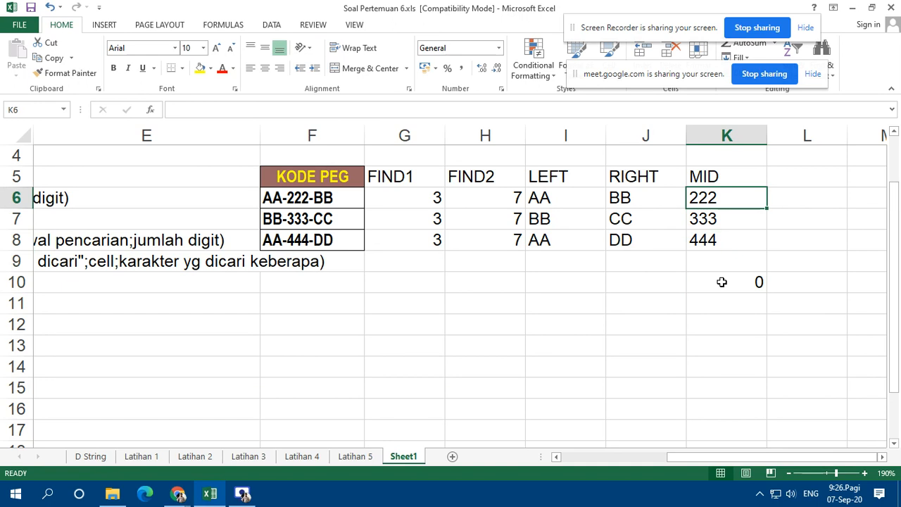
key("Down")
key("Down")
key("Down")
key("Down")
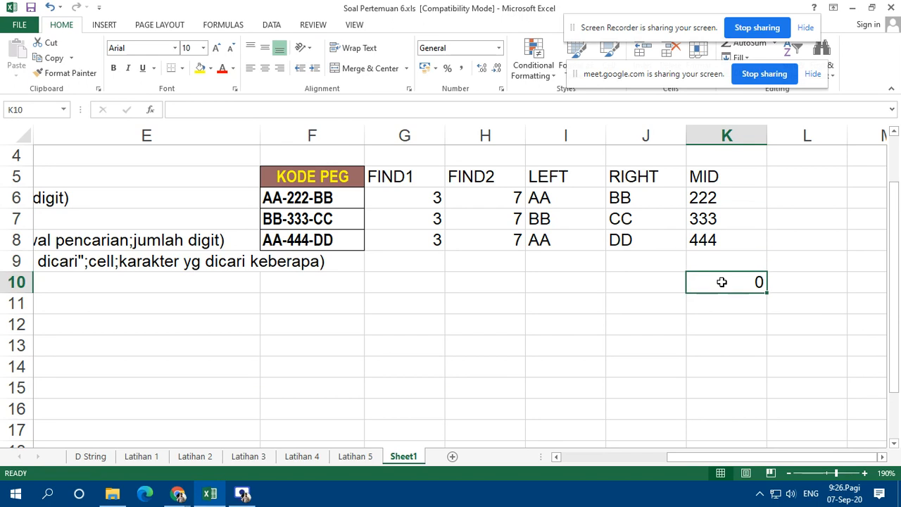
key("Up")
key("Up")
key("Up")
key("Up")
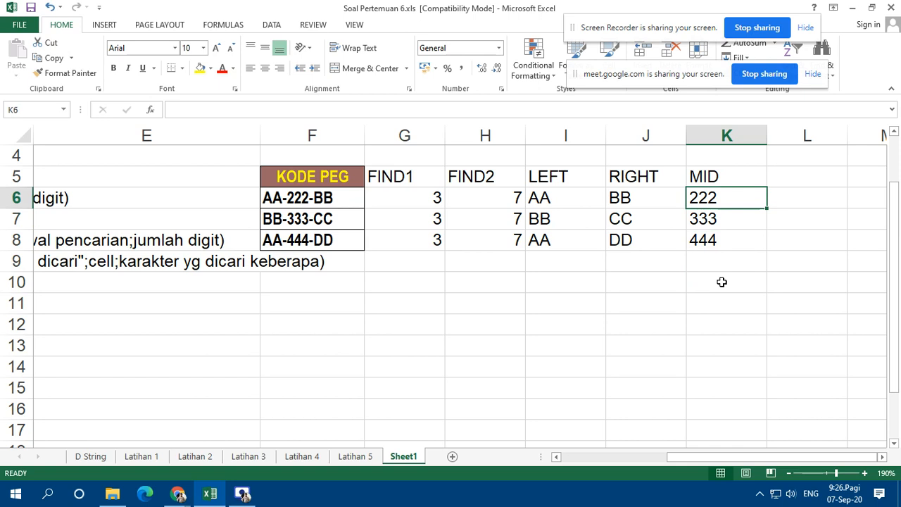
key("Right")
key("Left")
key("Right")
key("Right")
key("Right")
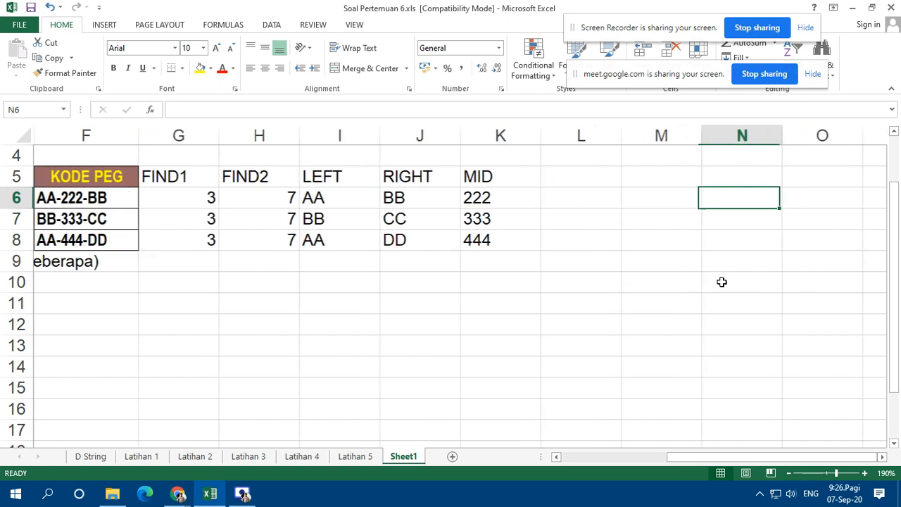
key("Left")
key("Left")
key("Left")
key("Left")
key("Right")
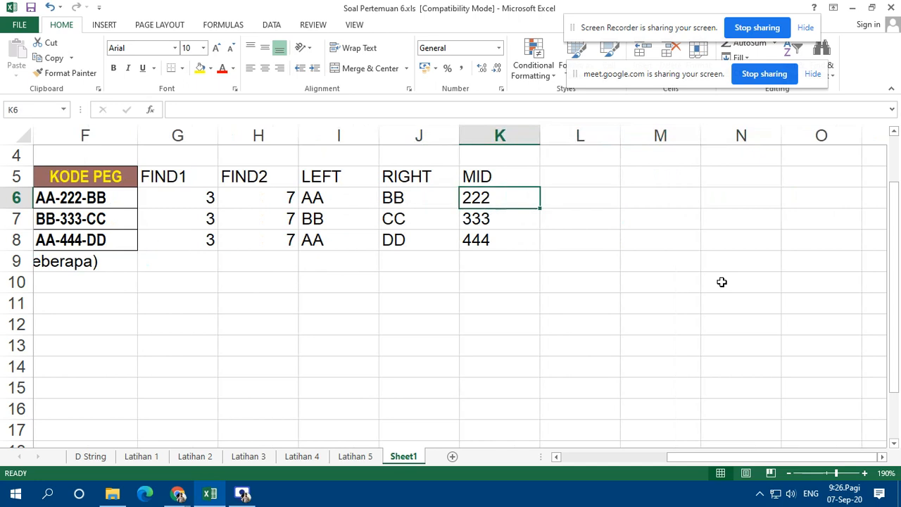
key("Down")
key("Down")
Step: Enter the heading VALUE in cell L5 beside MID
key("Up")
key("Up")
key("Up")
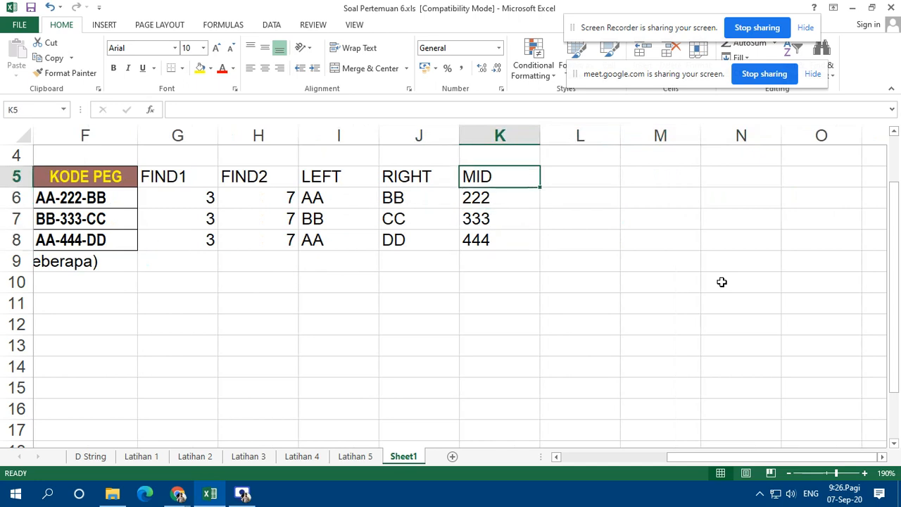
key("Right")
type("VALUE")
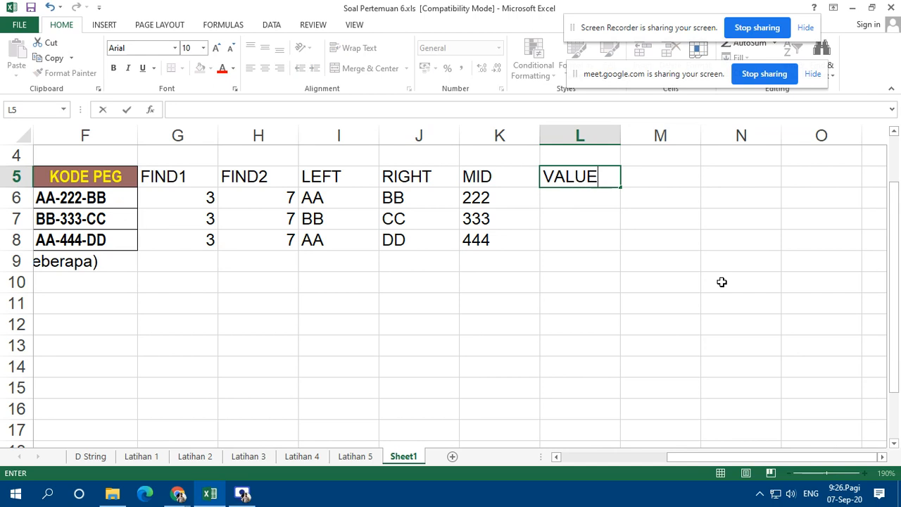
key("Return")
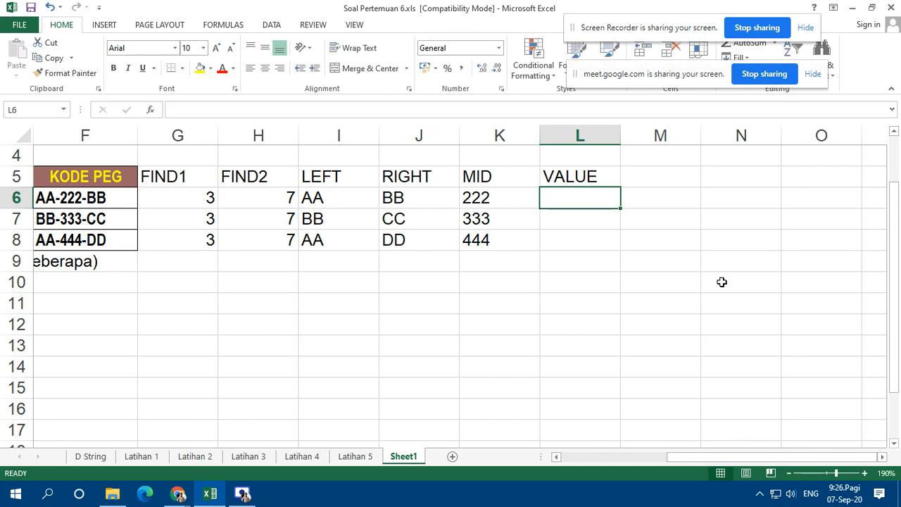
Step: Enter the formula =VALUE(K6) in L6 to convert the extracted MID text into a number
type("=")
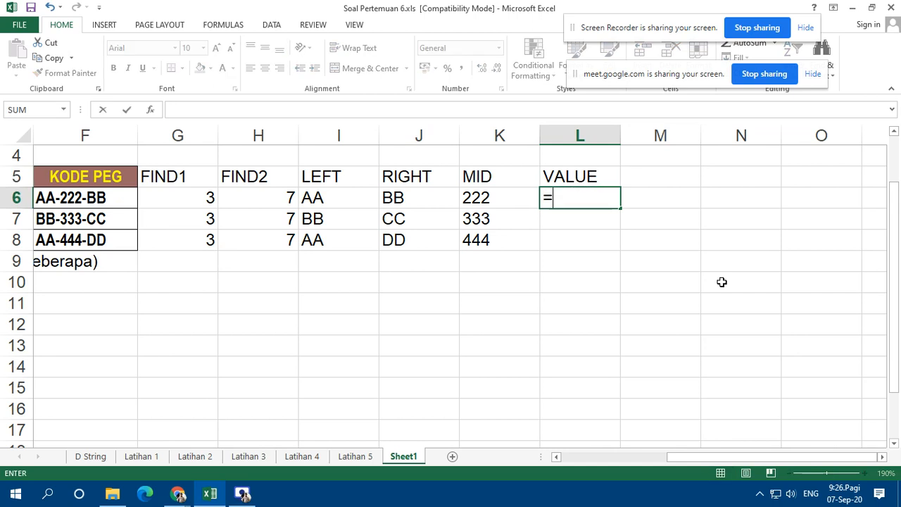
type("va")
key("Tab")
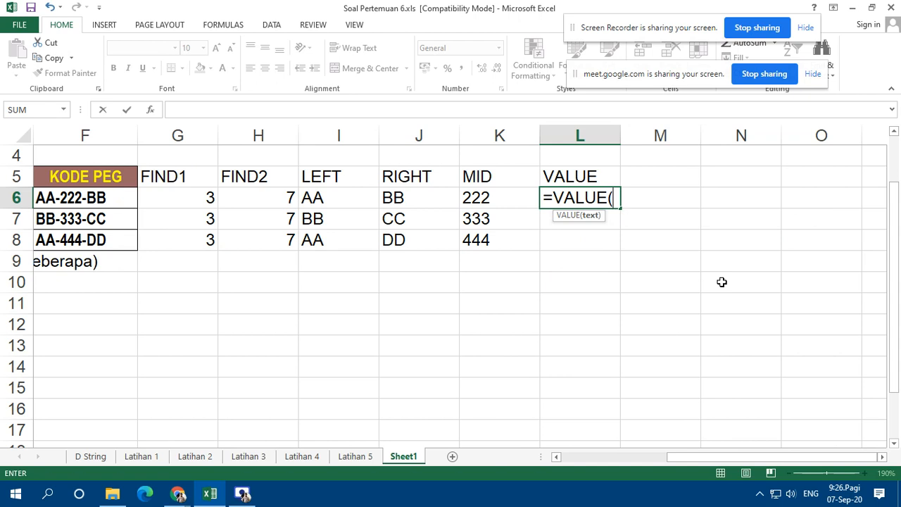
key("Left")
key("Left")
key("Right")
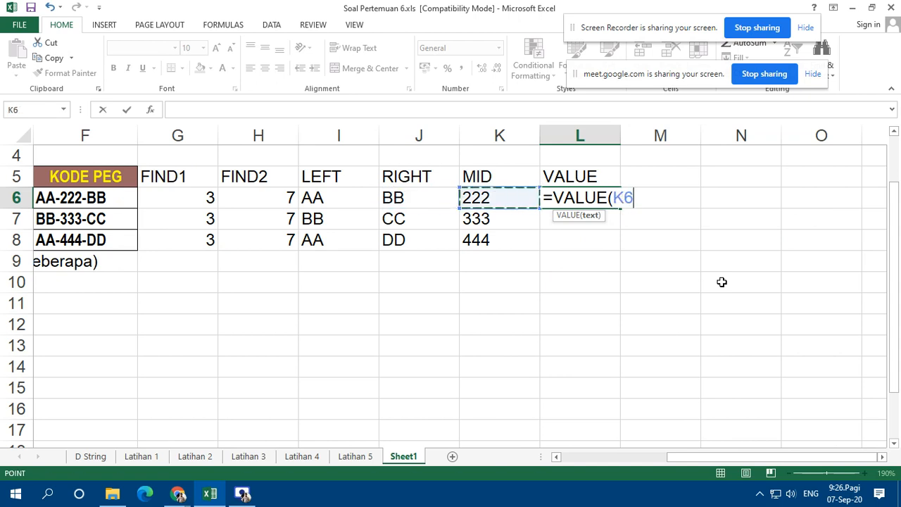
type(")")
key("Return")
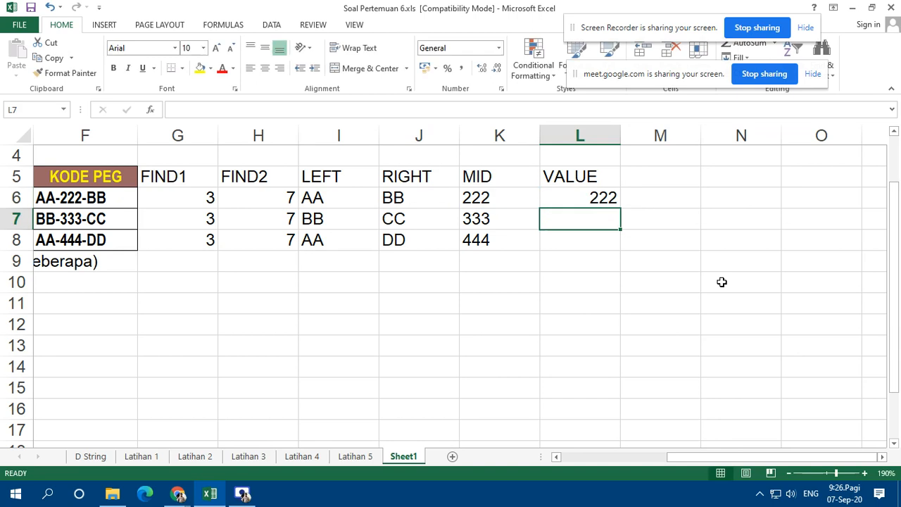
Step: Copy the VALUE formula from L6 down to L8
key("Up")
key("ctrl+c")
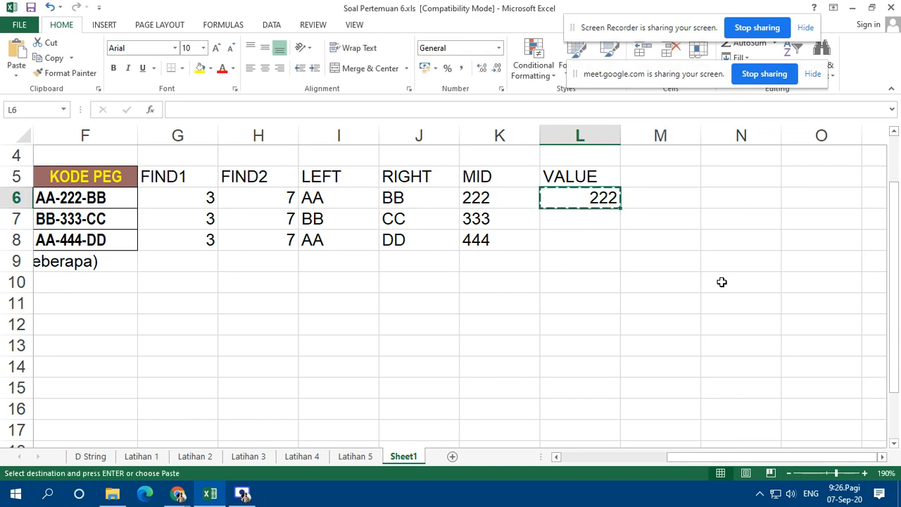
key("shift+Down")
key("shift+Down")
key("Return")
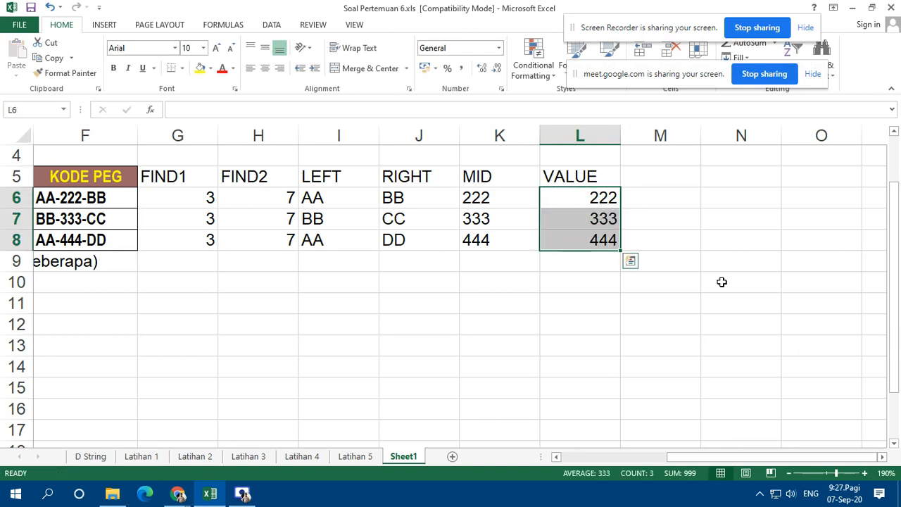
key("Left")
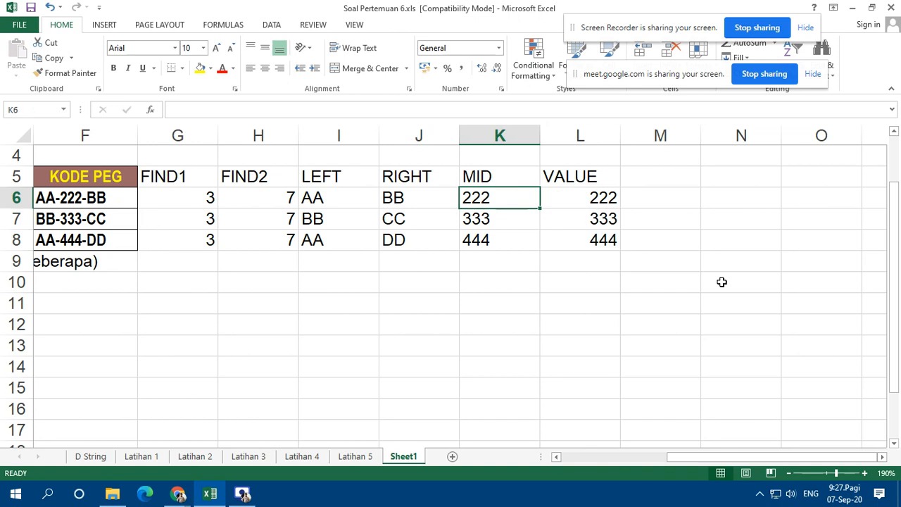
key("Right")
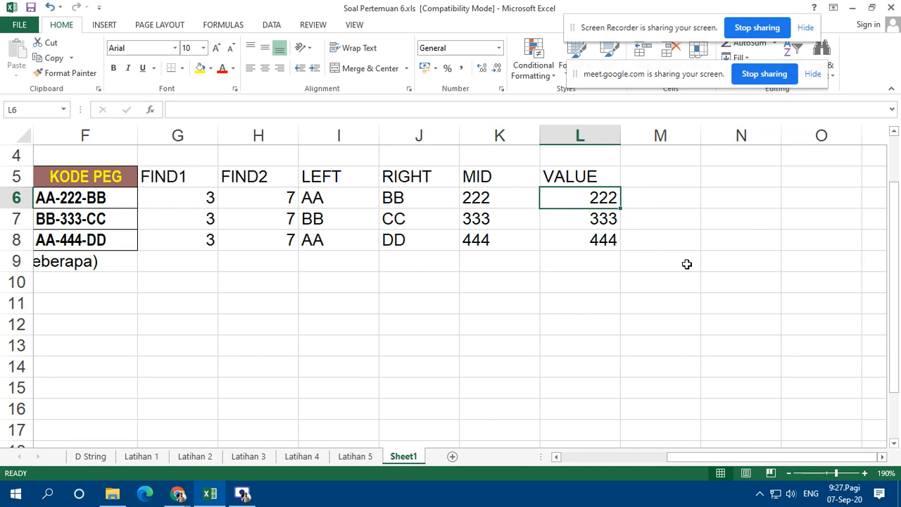
Step: Enter the test formula =SUM(L6:L8) in L10 to add up the converted VALUE numbers
left_click(584, 285)
type("=SUM(")
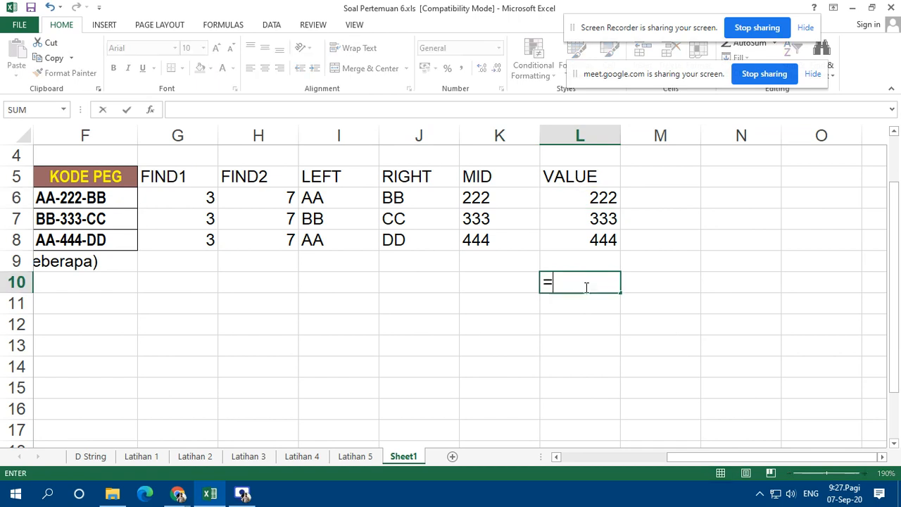
key("Up")
key("Up")
key("Up")
key("Up")
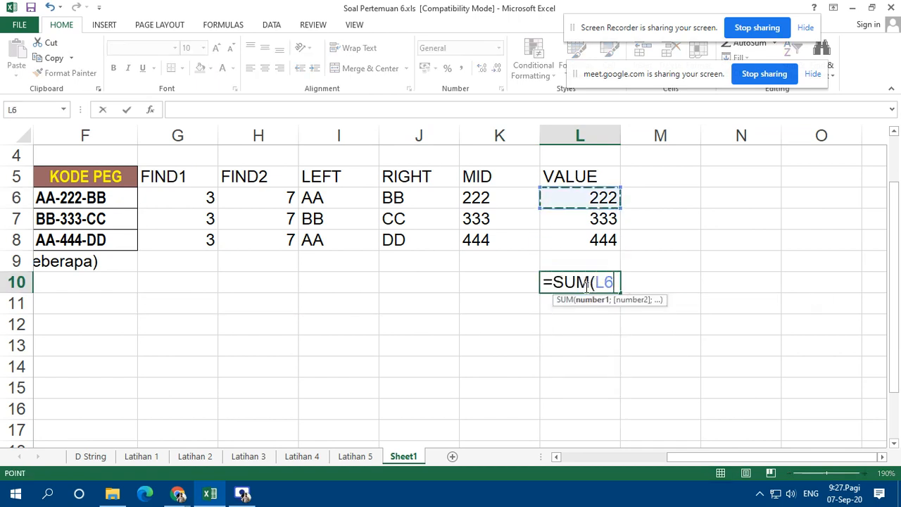
key("F8")
key("Down")
key("Down")
type(")")
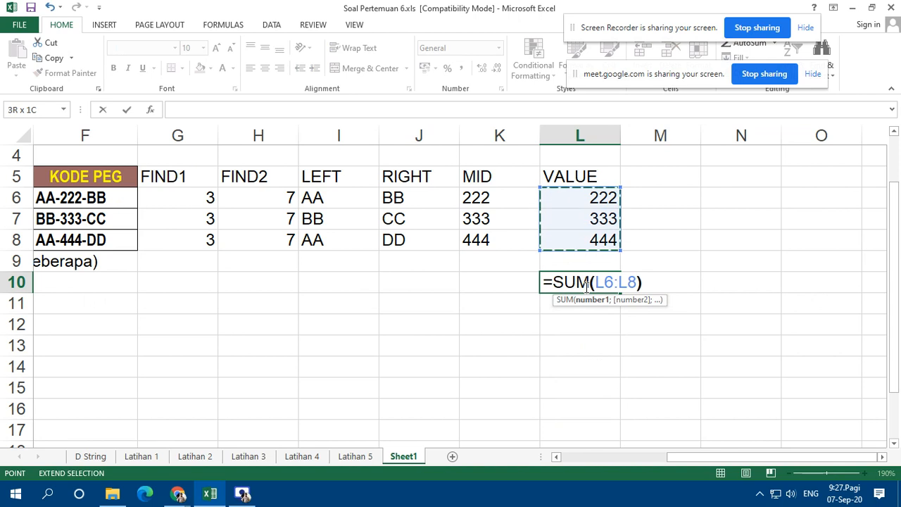
key("Return")
left_click(584, 286)
key("Left")
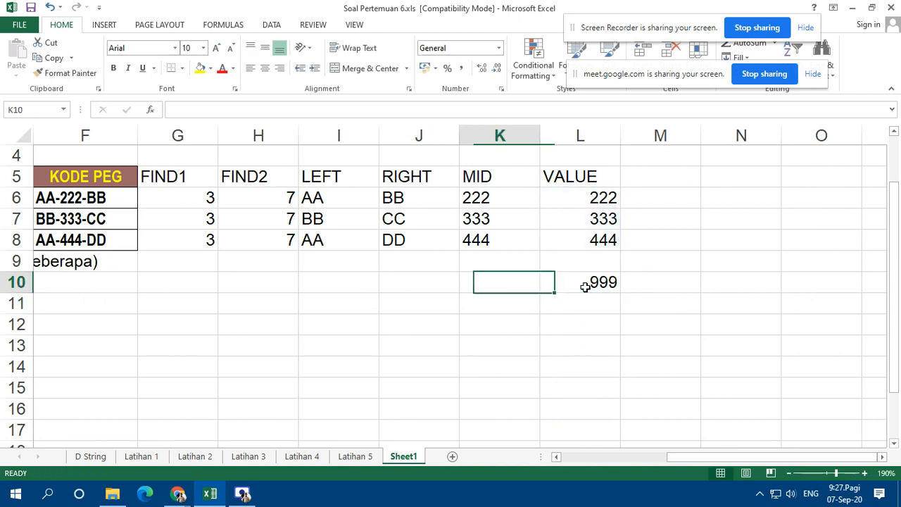
key("Right")
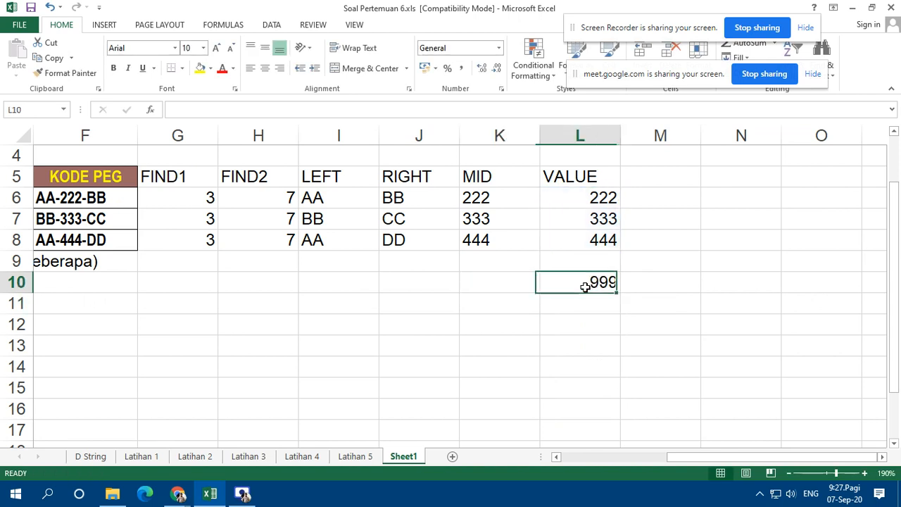
Step: Delete the test sum from L10
key("Delete")
key("Up")
key("Up")
key("Up")
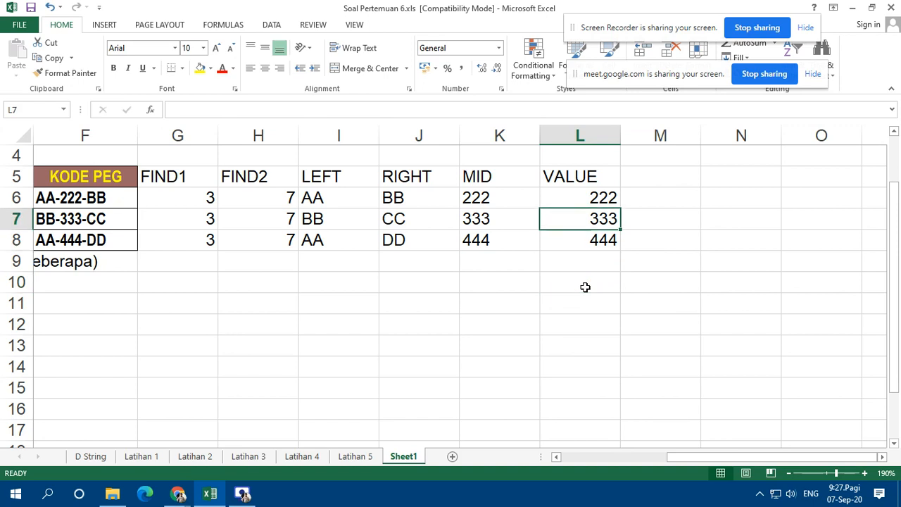
key("Up")
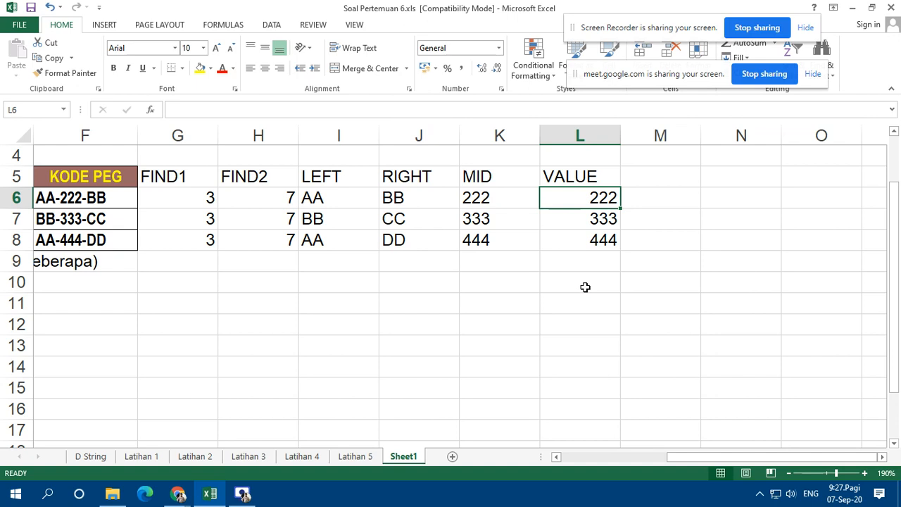
key("Down")
key("Up")
key("Up")
key("Down")
key("Left")
key("Left")
key("Left")
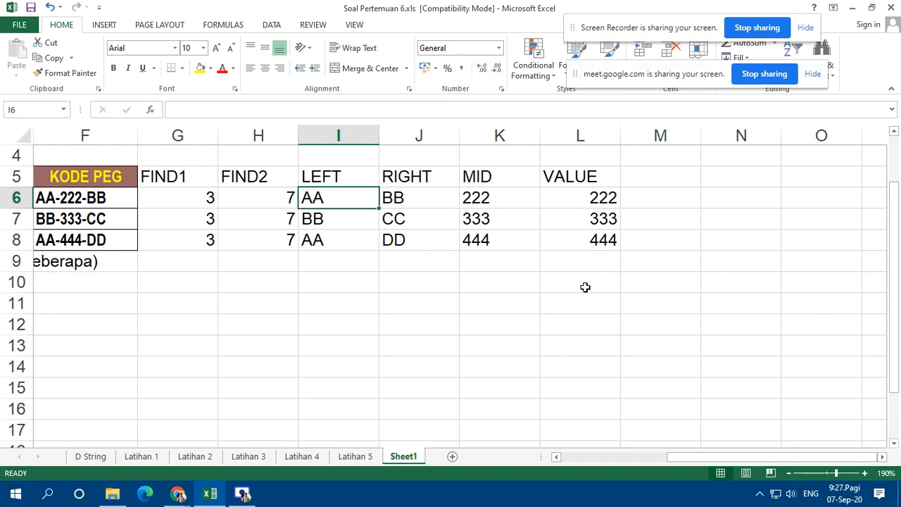
key("Right")
key("Right")
key("Right")
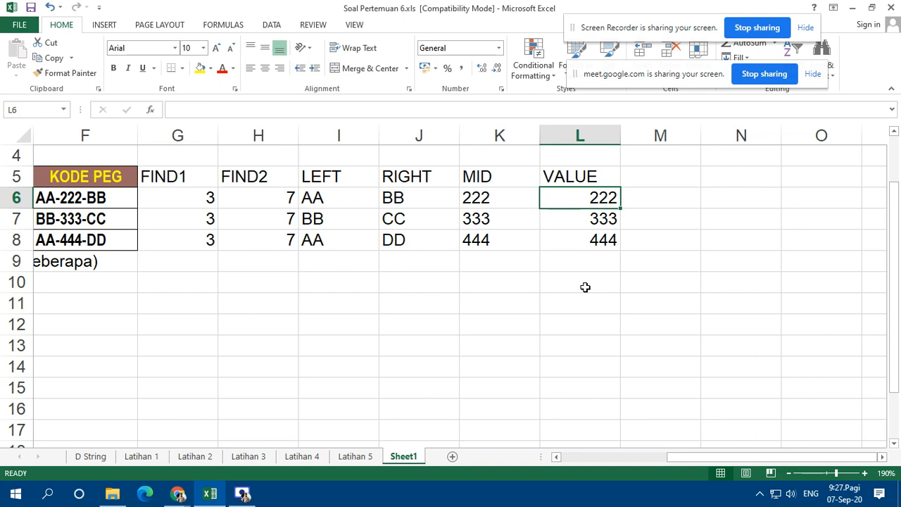
key("Left")
key("Left")
key("Left")
key("Left")
key("Left")
key("Left")
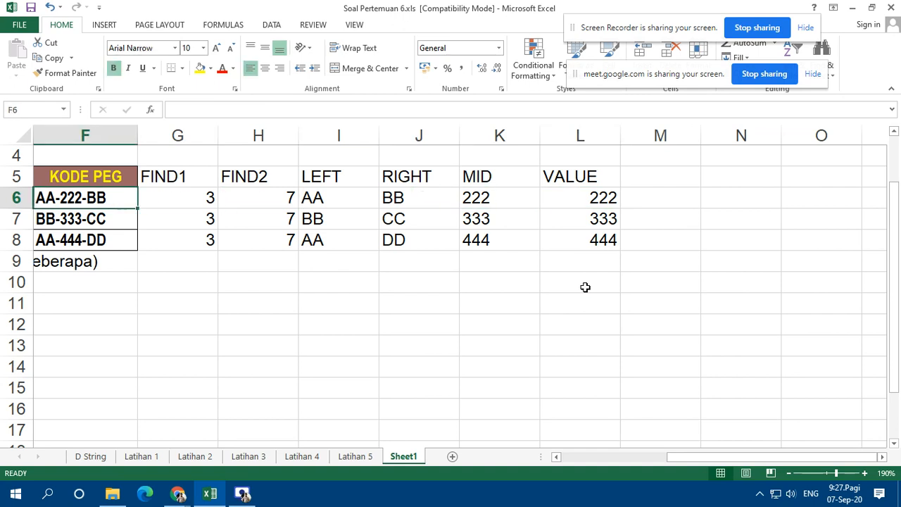
key("Right")
key("Right")
key("Right")
key("Right")
key("Right")
key("Right")
key("Right")
key("Right")
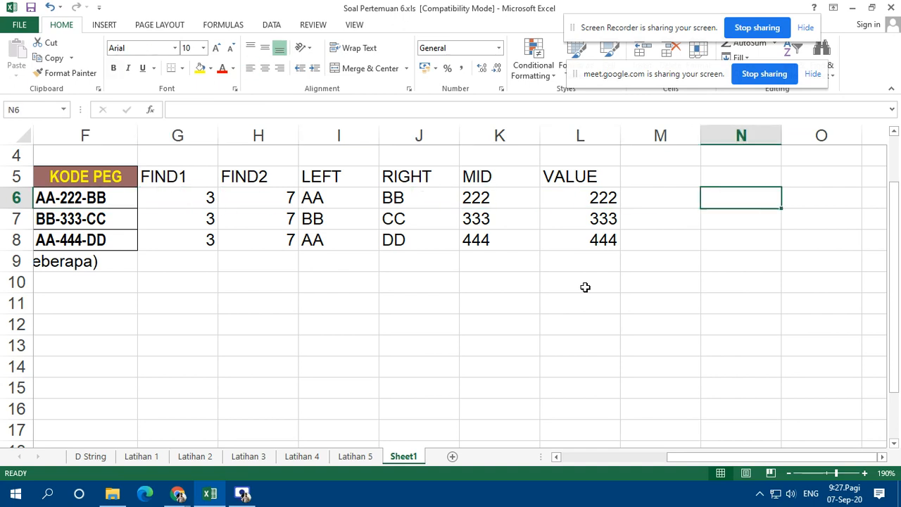
Step: Enter the heading TEXT in cell M5 beside VALUE
key("Left")
key("Left")
key("Right")
key("Up")
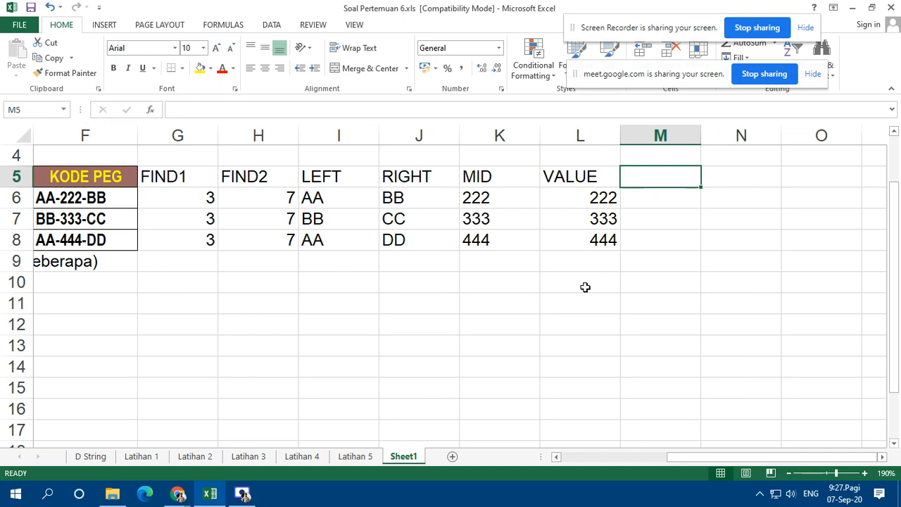
type("TEXT")
key("Return")
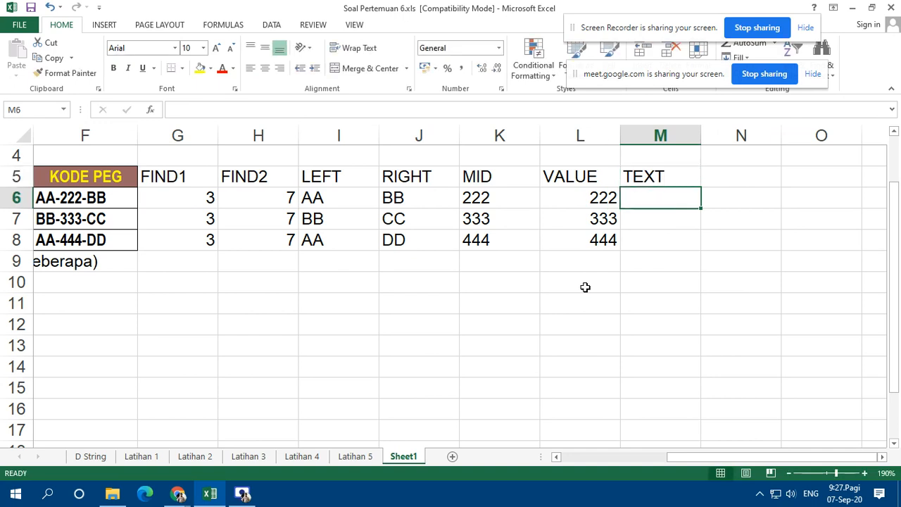
Step: Enter the formula =TEXT(L6;0) in M6 to convert the VALUE number back to text
type("=te")
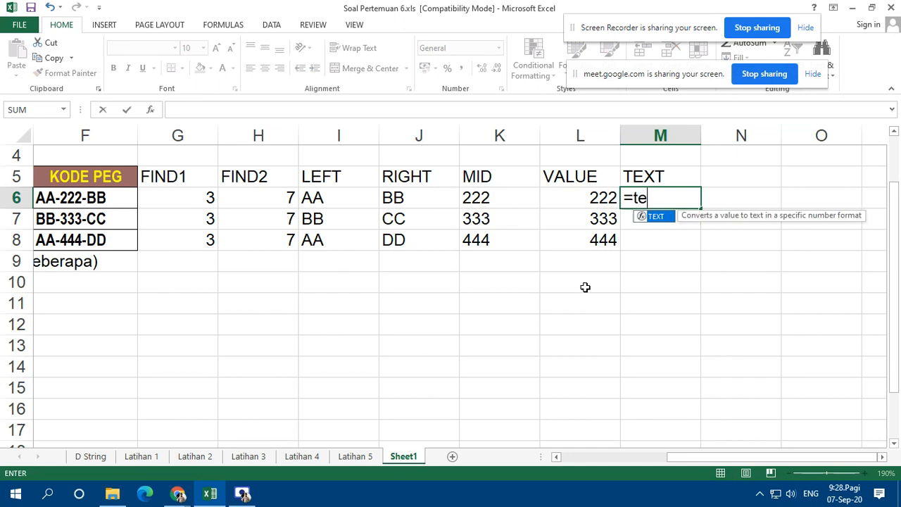
key("Tab")
key("Left")
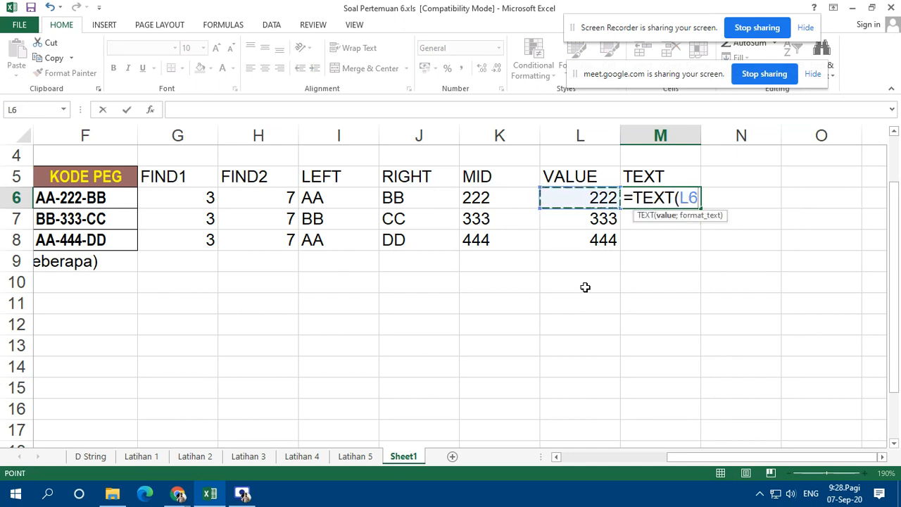
type(";")
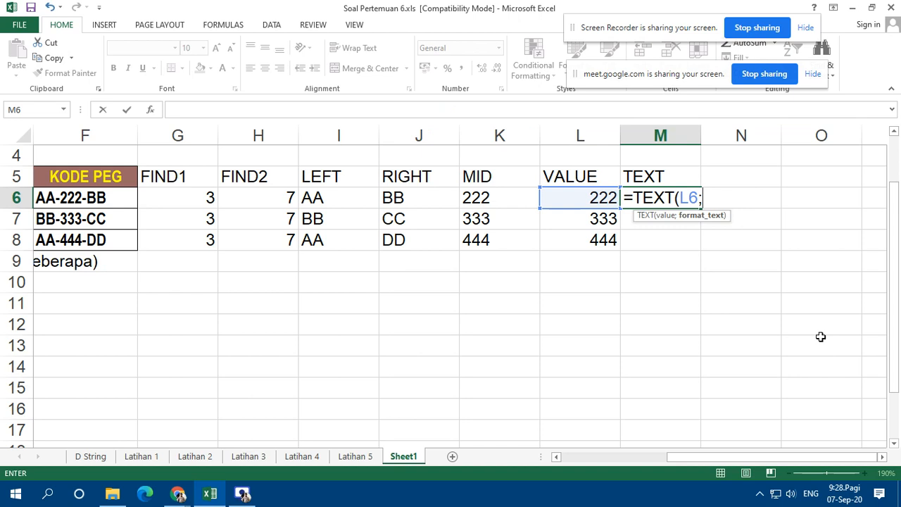
type("0)")
key("Return")
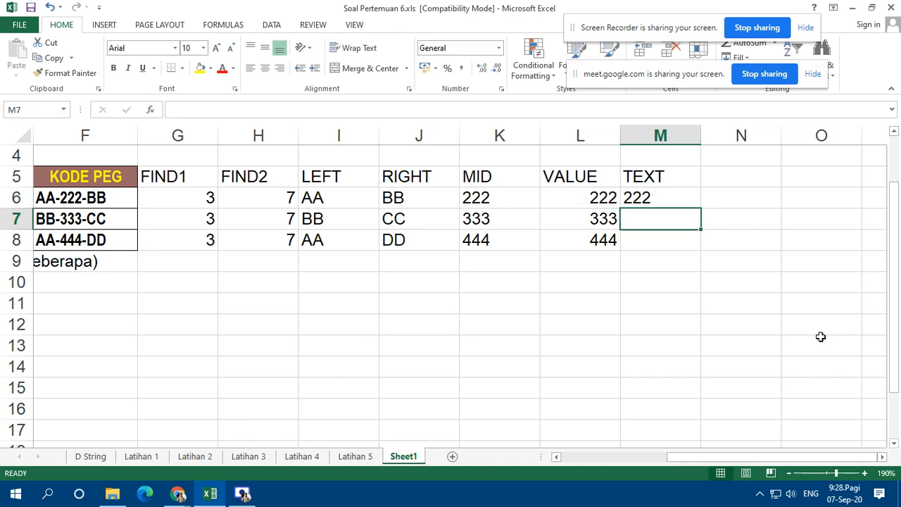
key("Up")
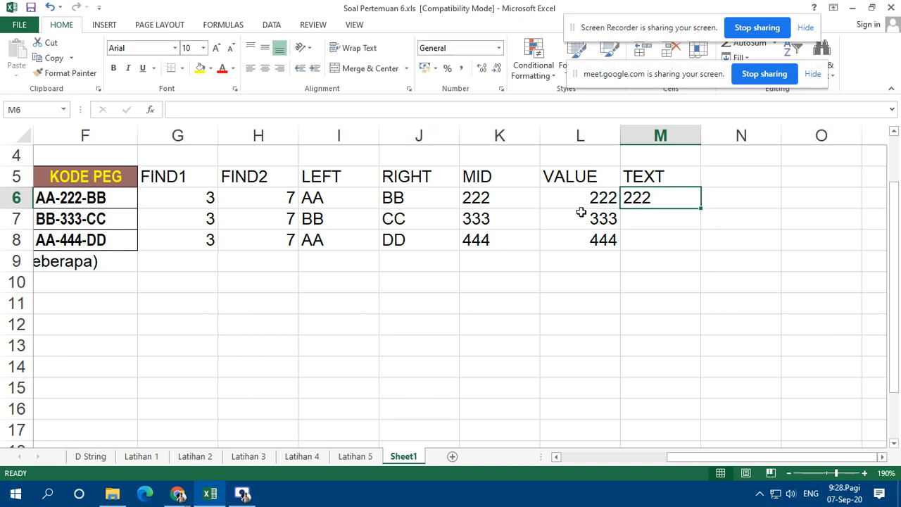
Step: Examine the available number formats for M6 and review its TEXT formula
left_click(499, 47)
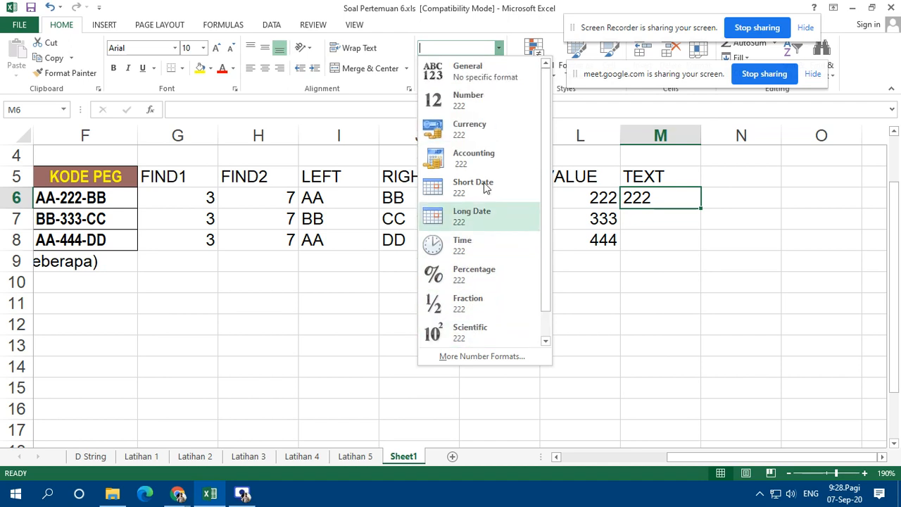
left_click(656, 176)
left_click(656, 176)
left_click(651, 199)
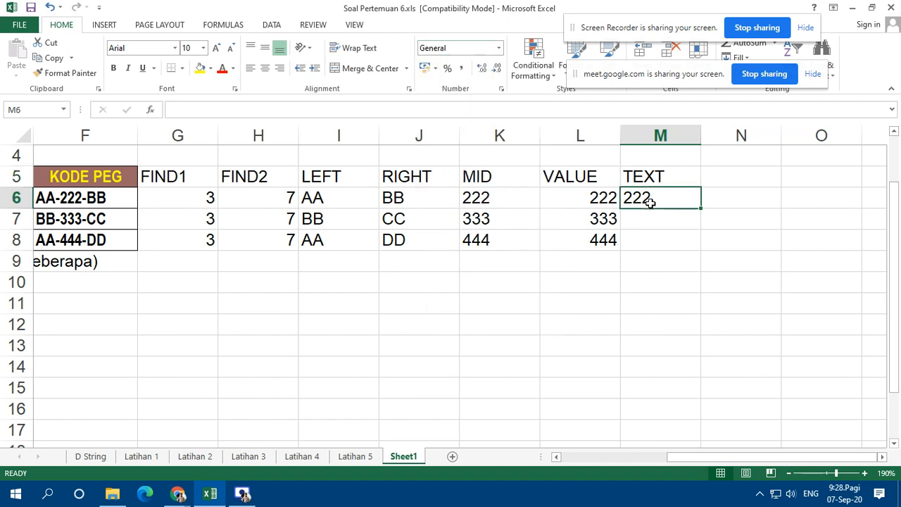
double_click(665, 211)
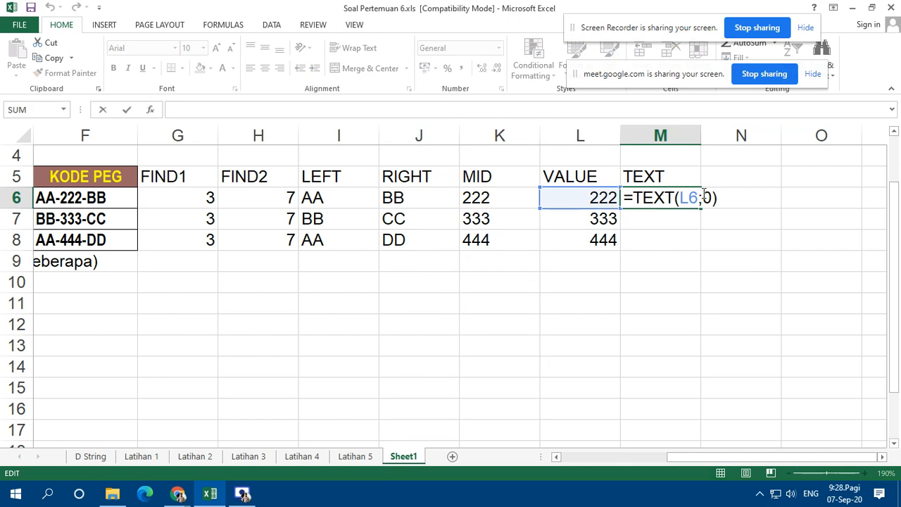
left_click(749, 227)
Step: Copy the TEXT formula from M6 down to M8
left_click(682, 204)
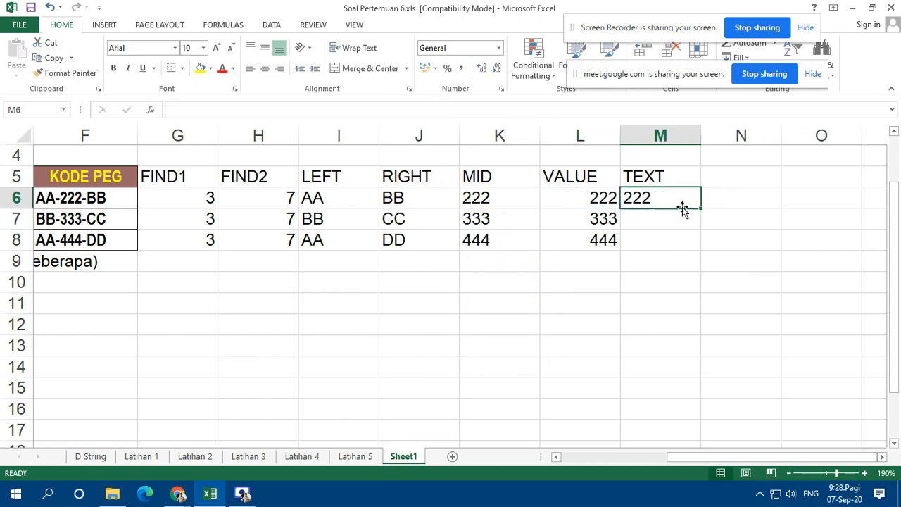
left_click_drag(702, 207, 702, 259)
left_click(651, 201)
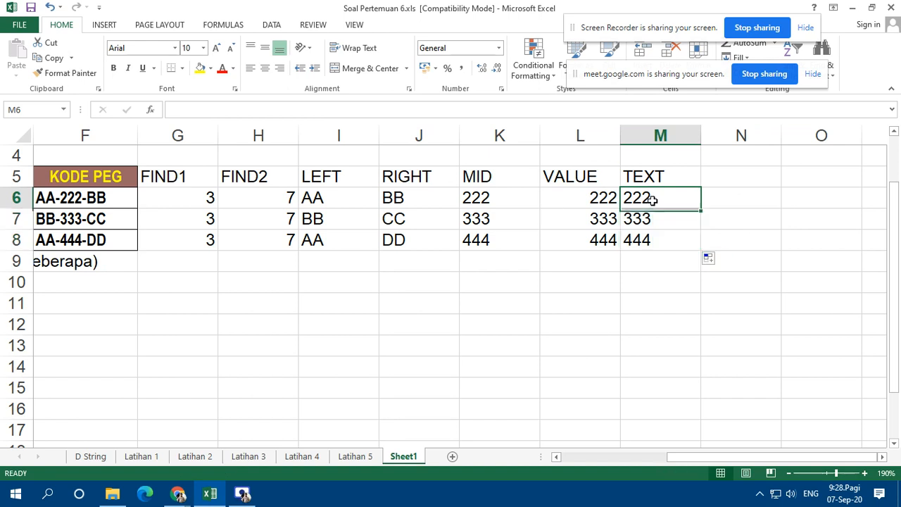
Step: Compare the data in the FIND1, FIND2, MID, VALUE and TEXT columns, noting numbers versus text
left_click(493, 201)
left_click(637, 200)
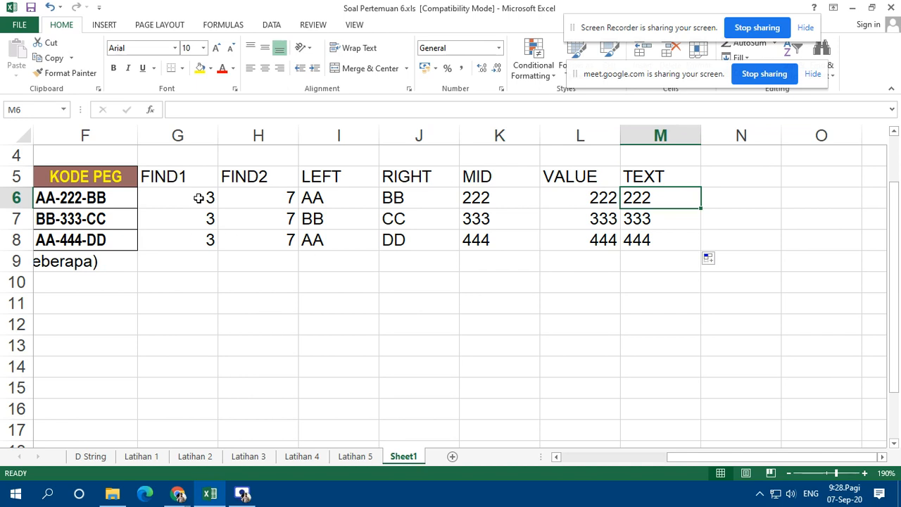
left_click_drag(198, 198, 204, 243)
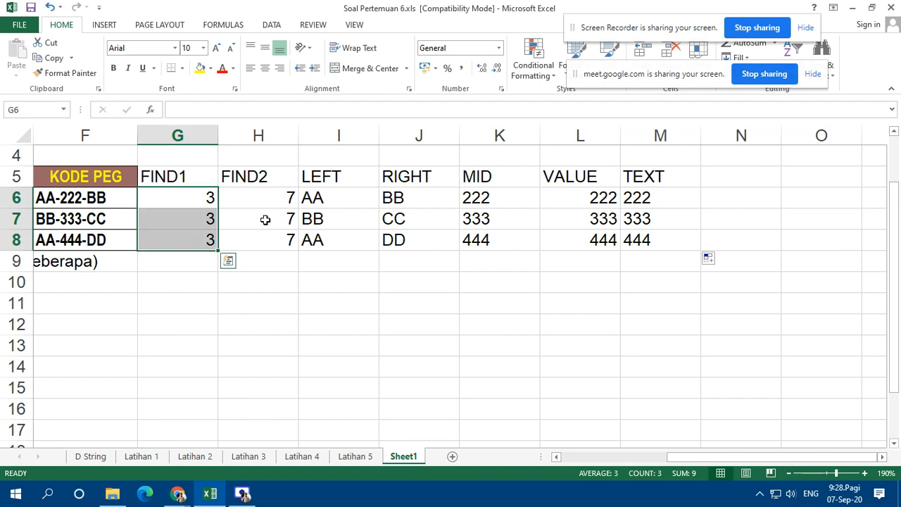
left_click_drag(271, 194, 283, 248)
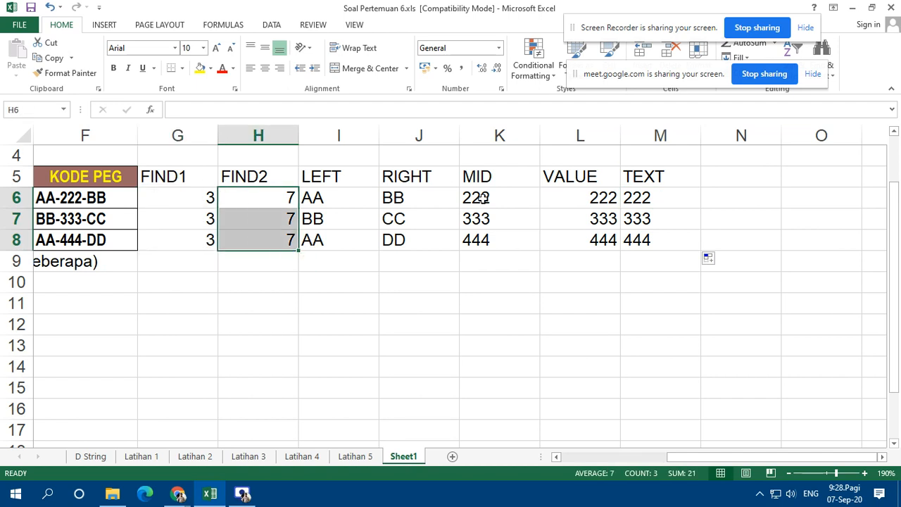
left_click_drag(476, 197, 494, 245)
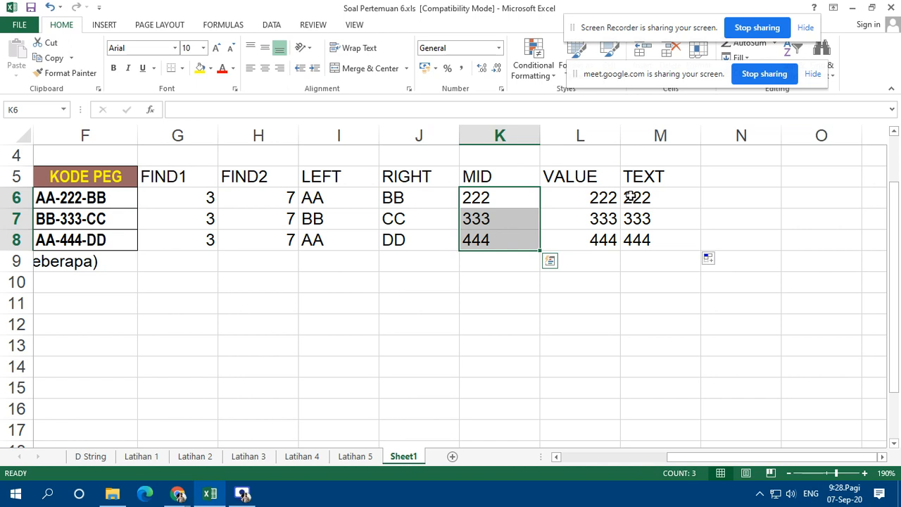
left_click(591, 182)
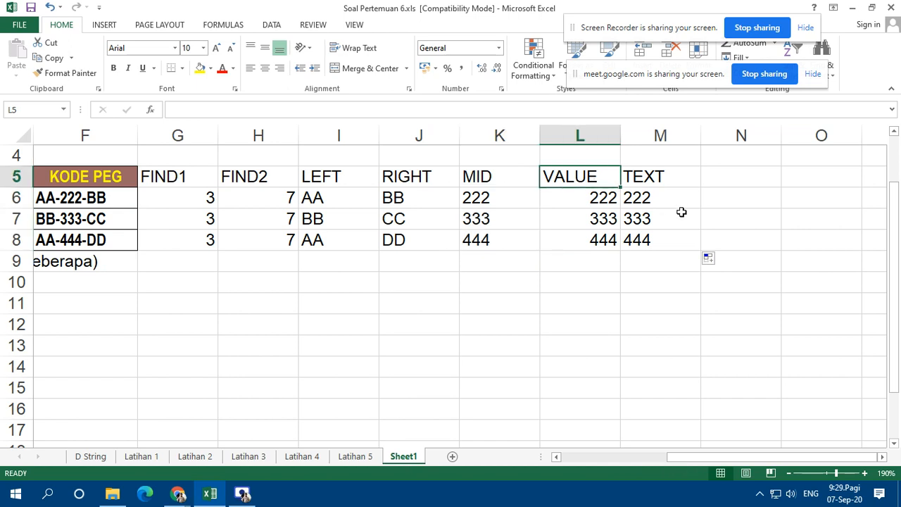
Step: Enter the heading & in N5 beside TEXT
left_click(882, 457)
left_click(882, 458)
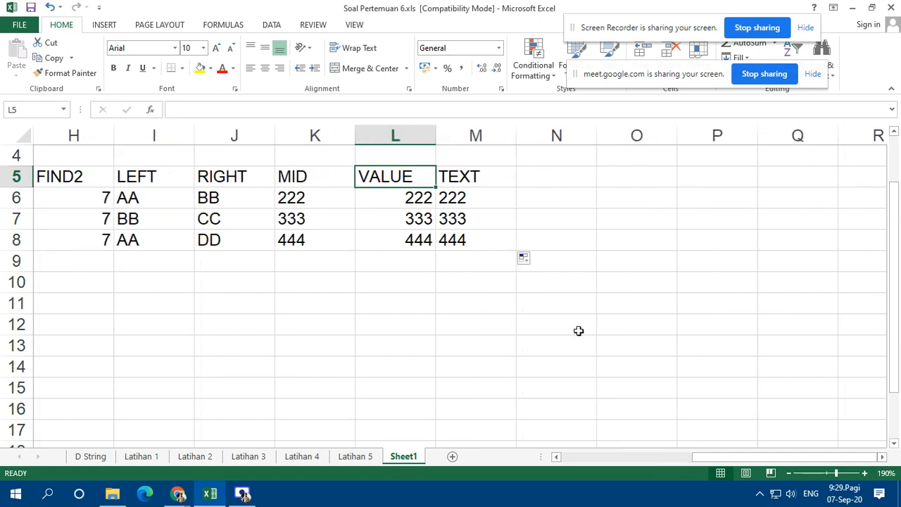
left_click(556, 182)
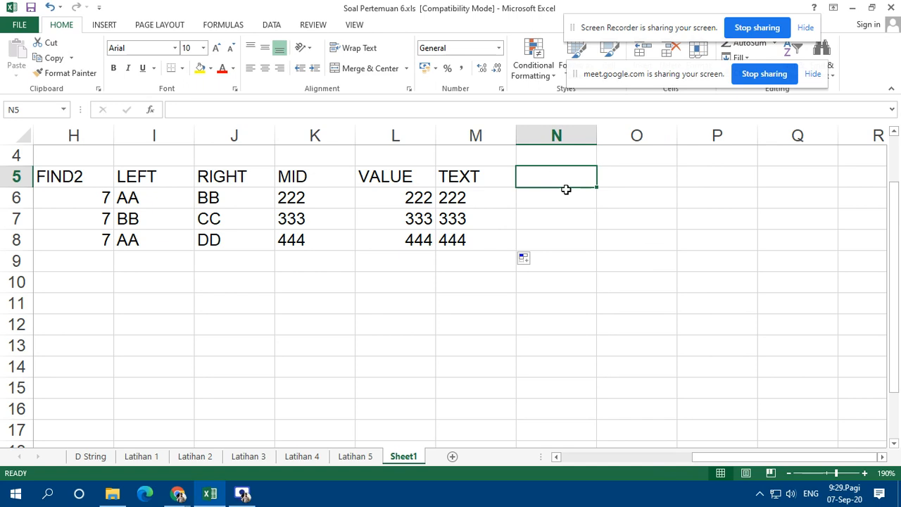
type("&")
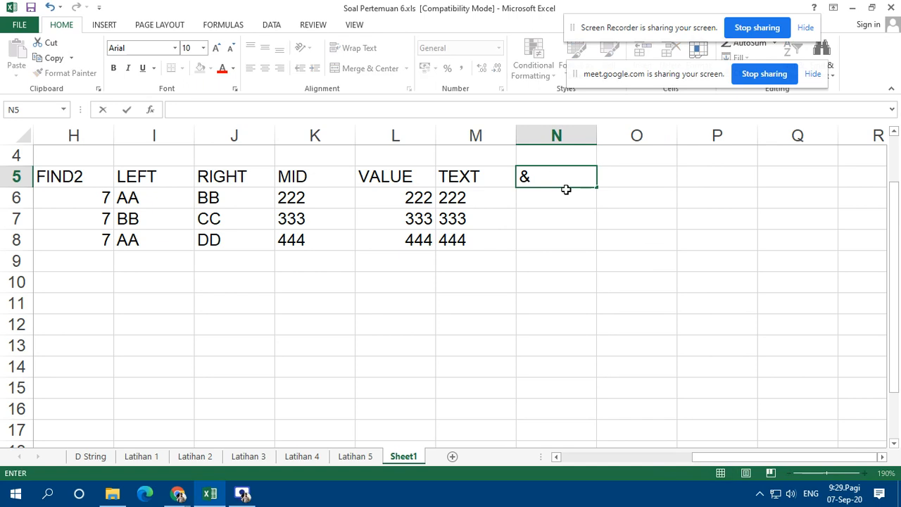
key("Return")
key("Up")
Step: Enter the heading Concatenate in O5 and widen column O to fit it
key("Right")
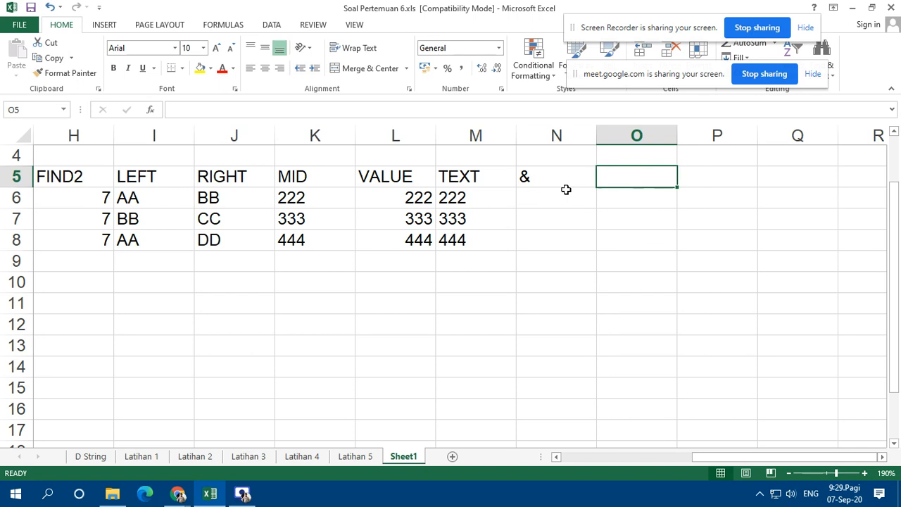
type("Con")
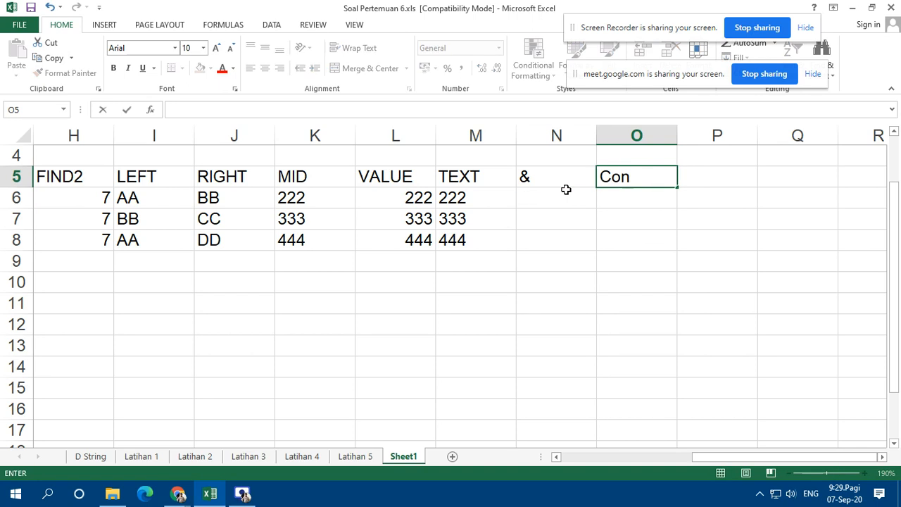
type("catenate")
key("Return")
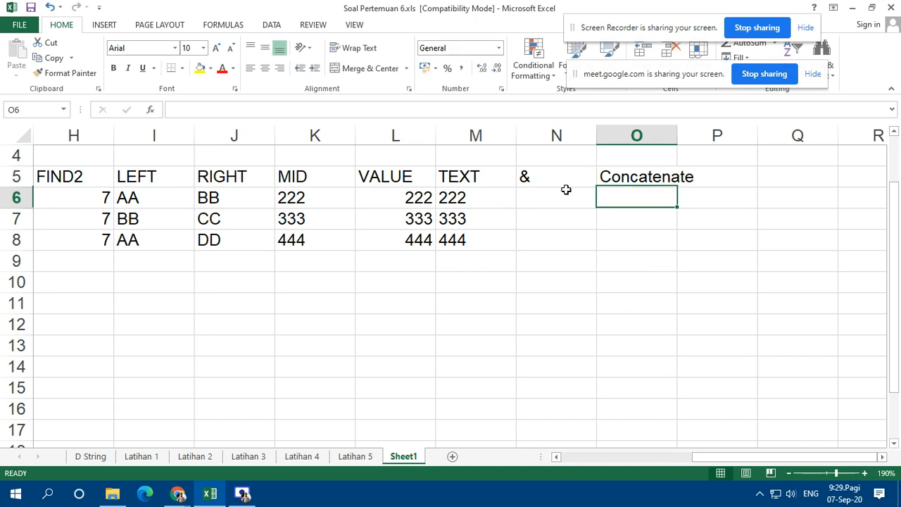
key("Up")
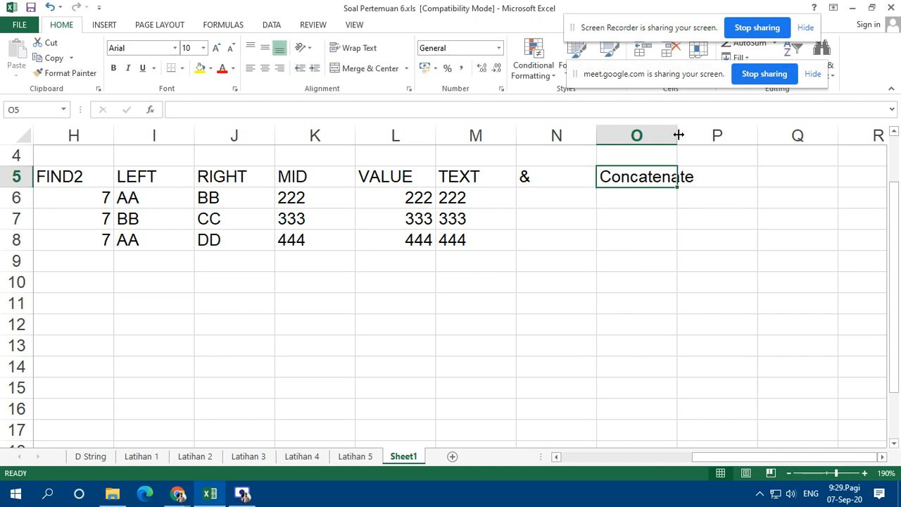
left_click_drag(677, 133, 719, 134)
Step: Enter the formula =J6&L6 in N6 to join the RIGHT and VALUE results
left_click(554, 195)
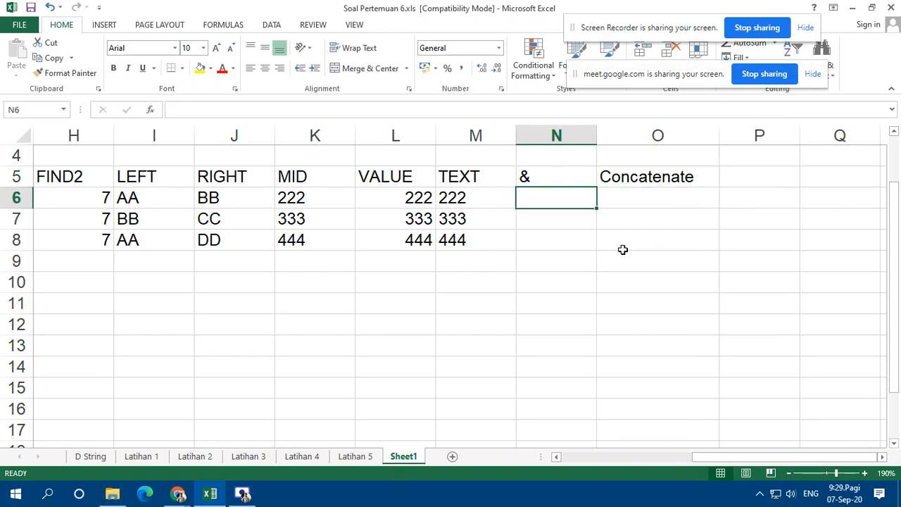
type("=")
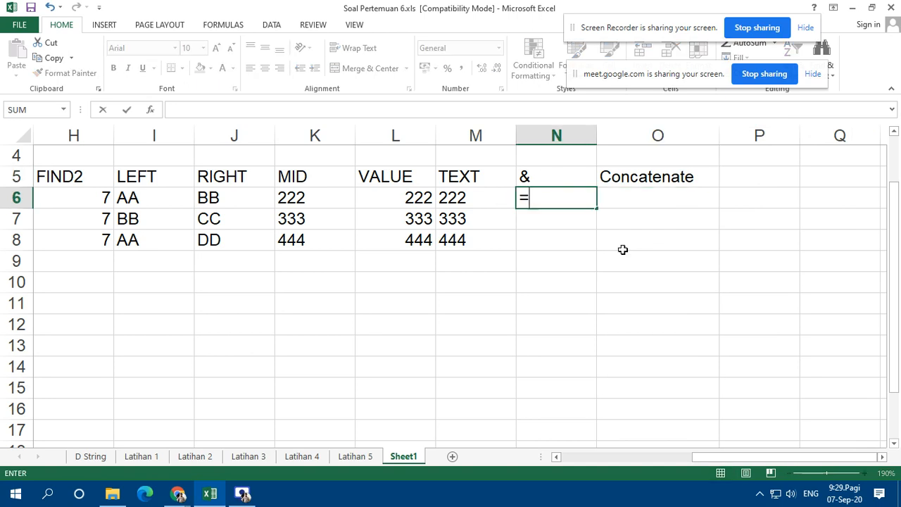
key("Left")
key("Left")
key("Left")
key("Left")
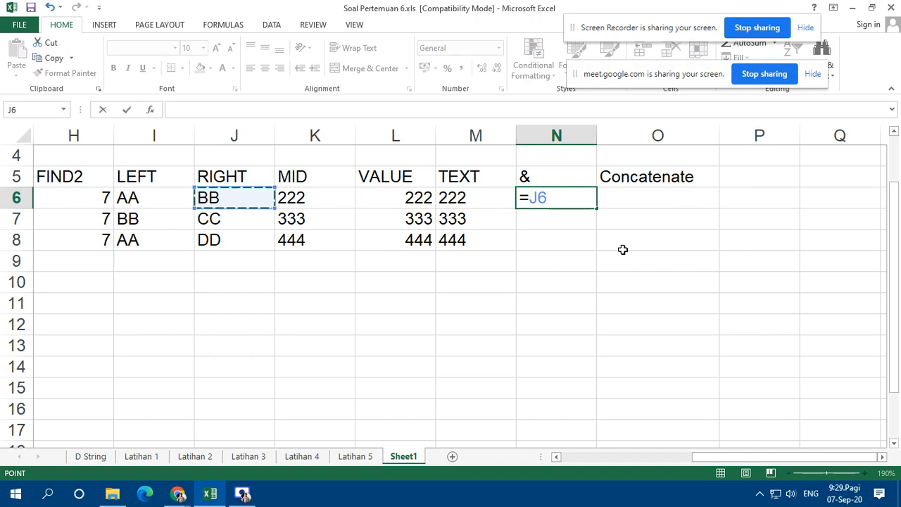
type("&")
key("Right")
key("Right")
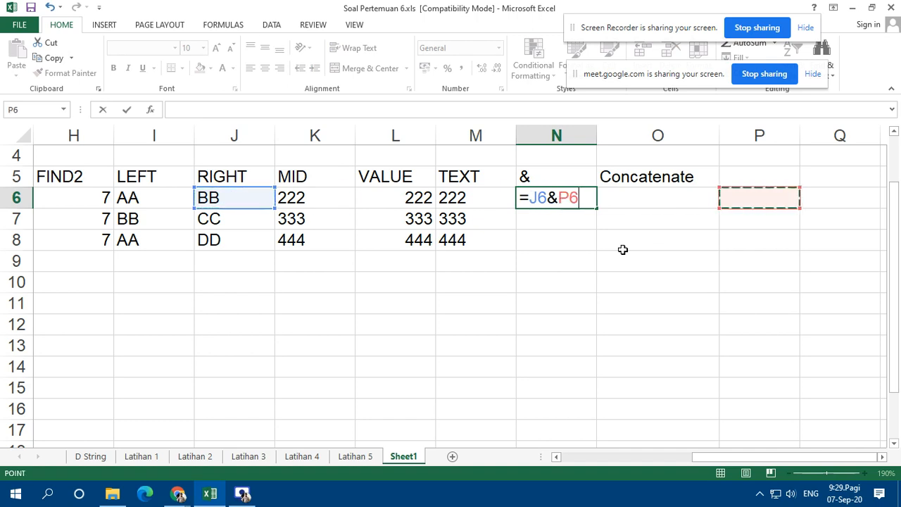
key("Left")
key("Left")
key("Left")
key("Left")
key("Left")
key("Return")
key("Up")
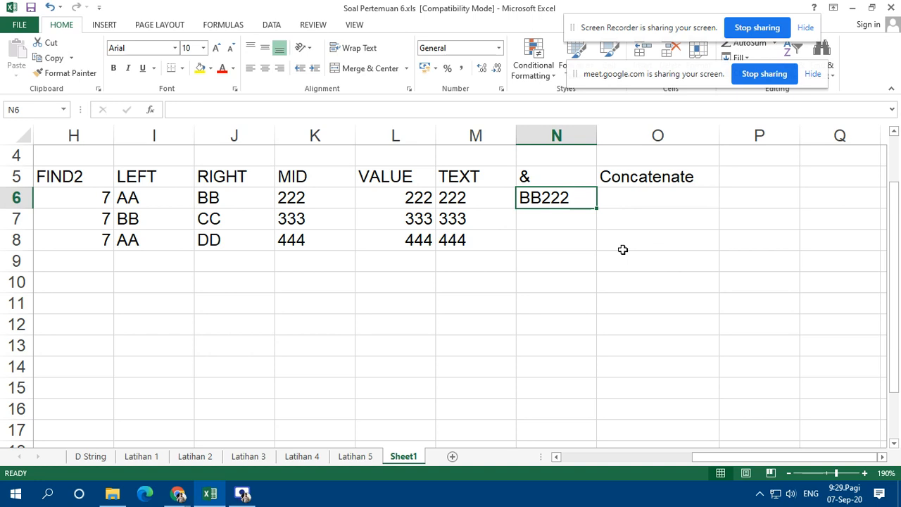
Step: Change the N6 formula to =J6&"-"&M6, joining the RIGHT and TEXT results with a hyphen
key("F2")
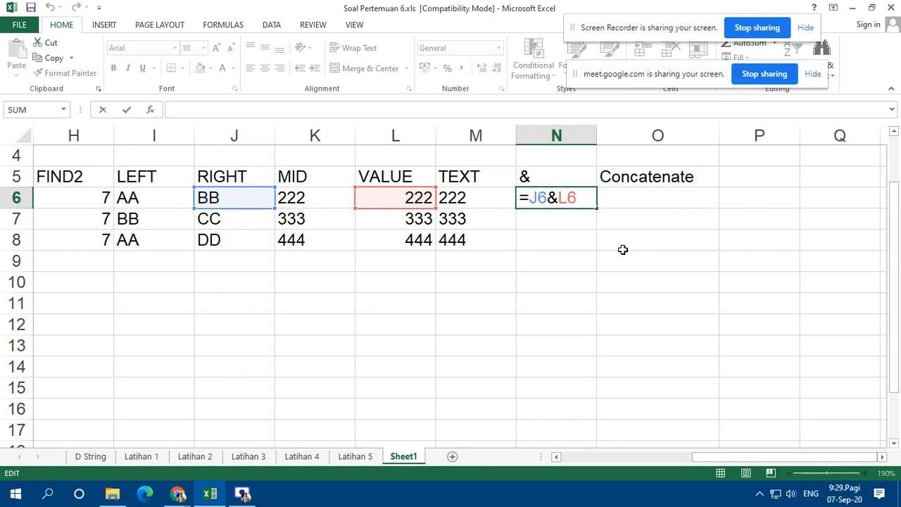
key("BackSpace")
key("BackSpace")
key("BackSpace")
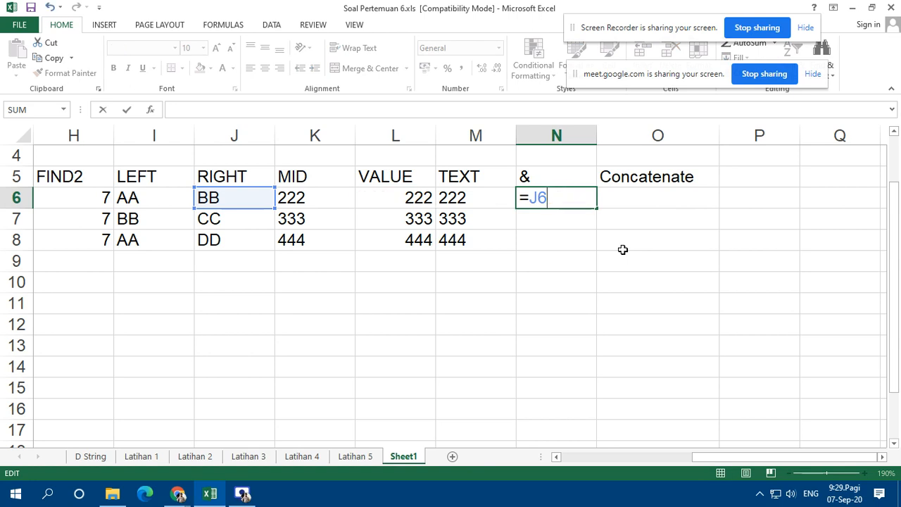
type("&\"-\"&")
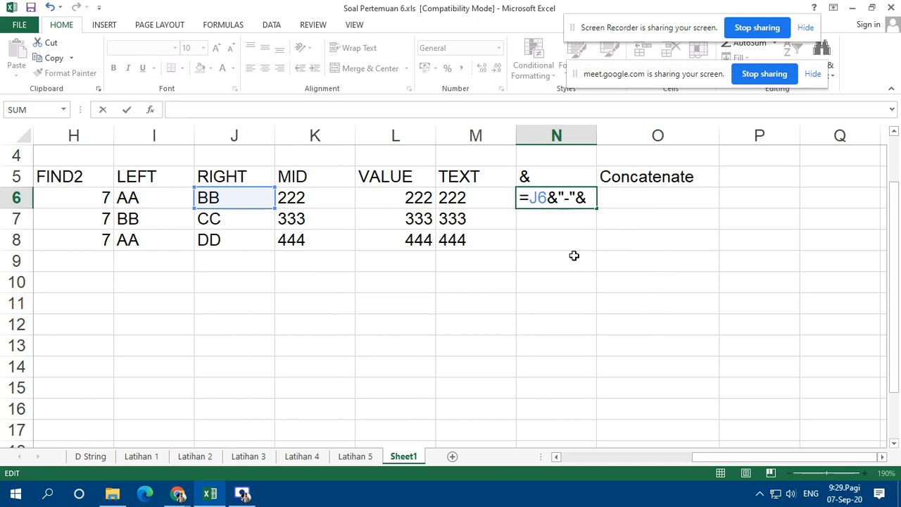
left_click(468, 199)
key("Return")
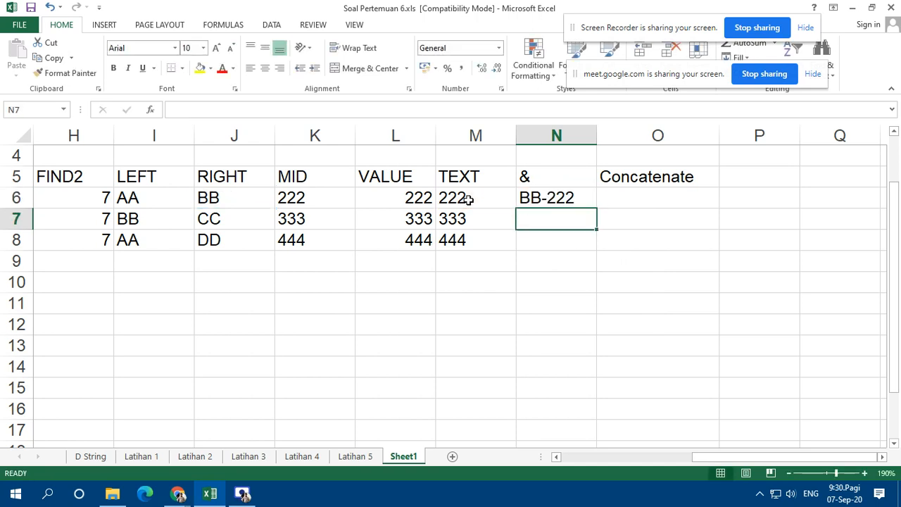
Step: Enter =CONCATENATE(I6;"-";K6;"-";J6) in O6 to join the LEFT, MID and RIGHT results with hyphens
key("Up")
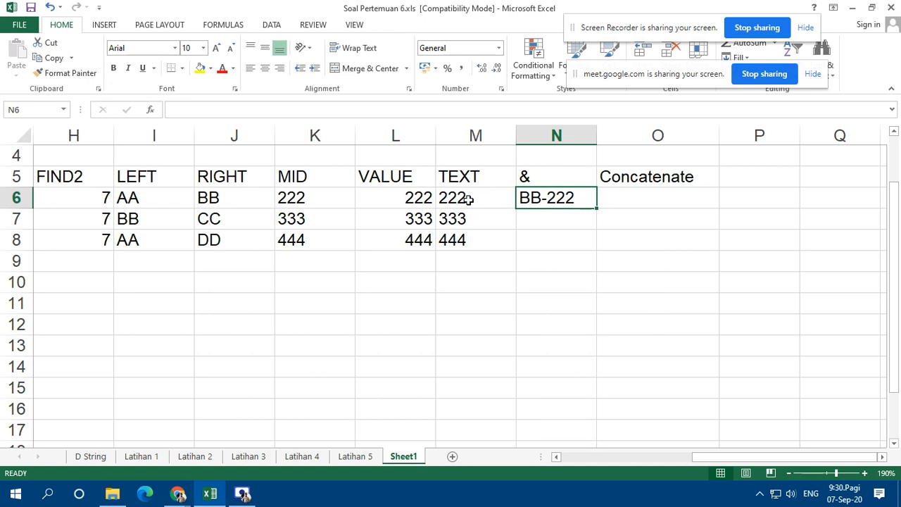
key("Right")
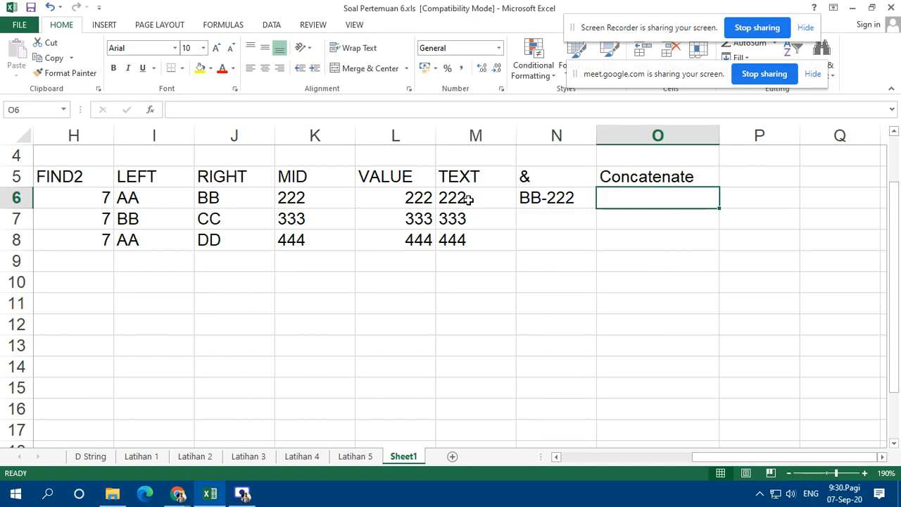
type("=con")
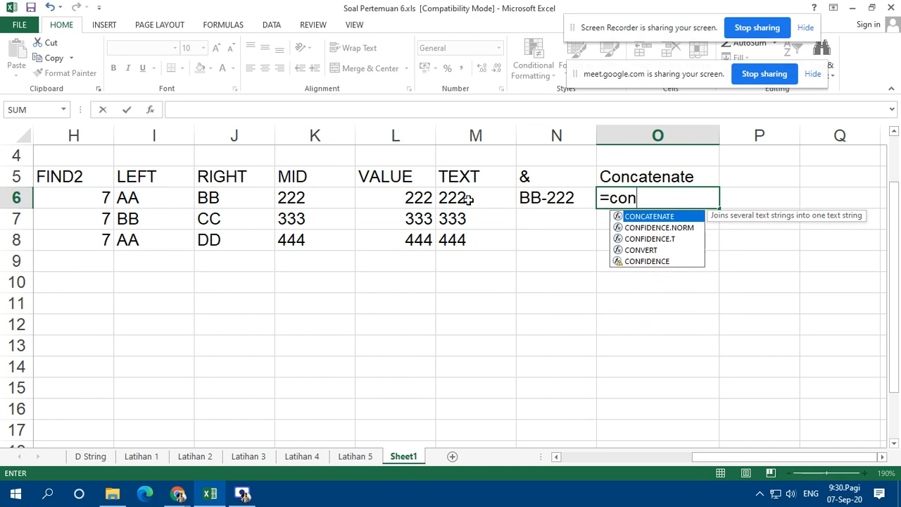
key("Tab")
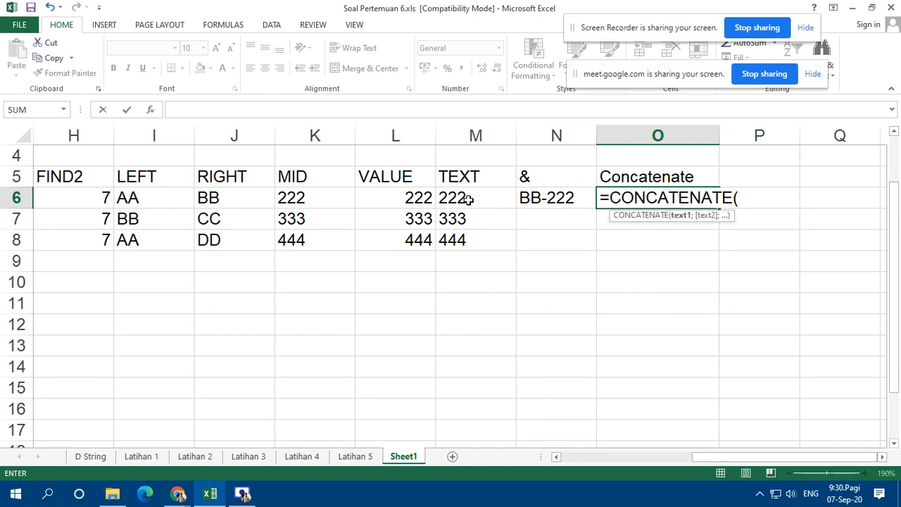
left_click(143, 201)
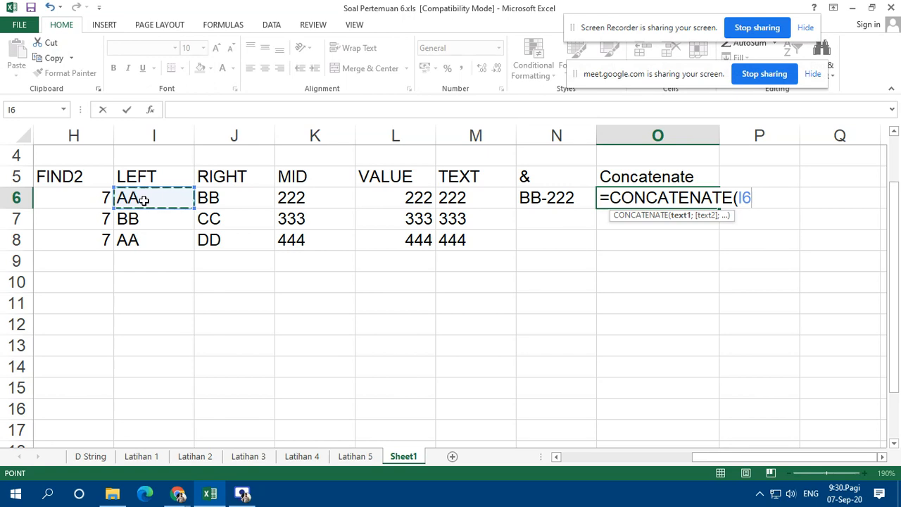
type(";")
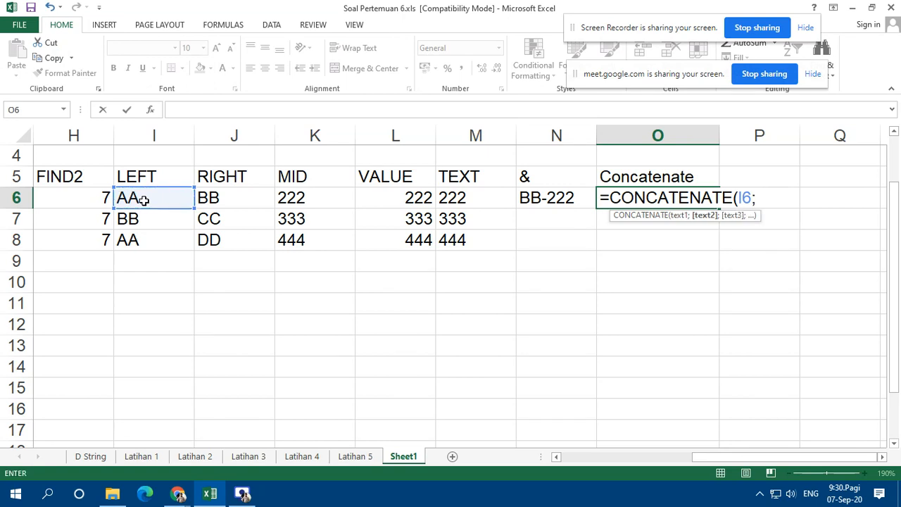
type("\"-\";")
left_click(311, 201)
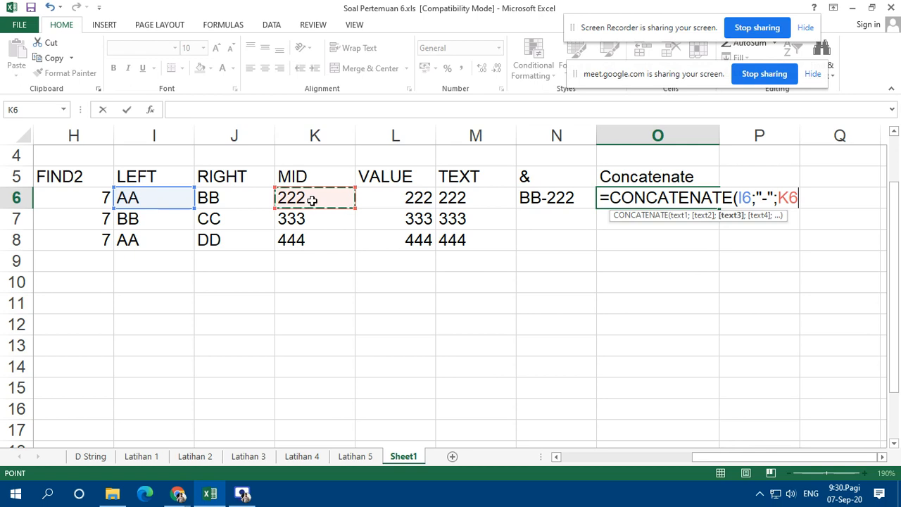
type(";\"")
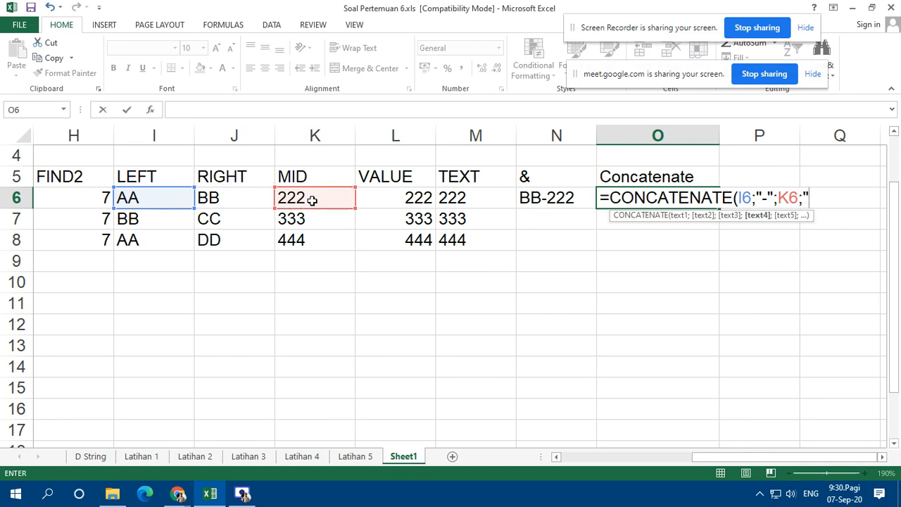
type("-\";")
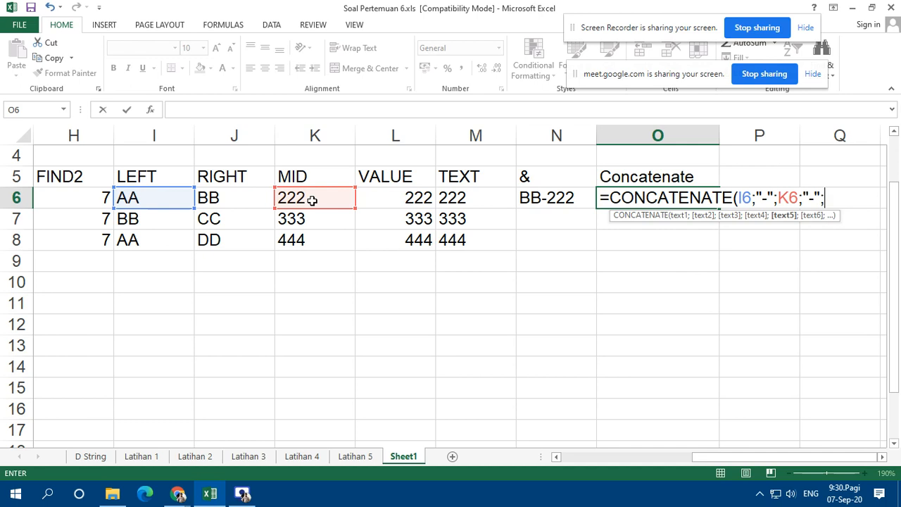
left_click(237, 198)
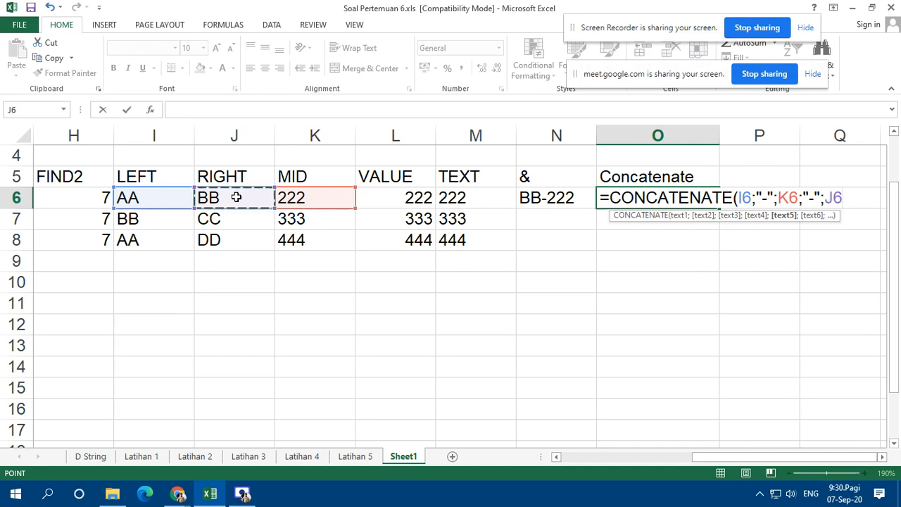
type(")")
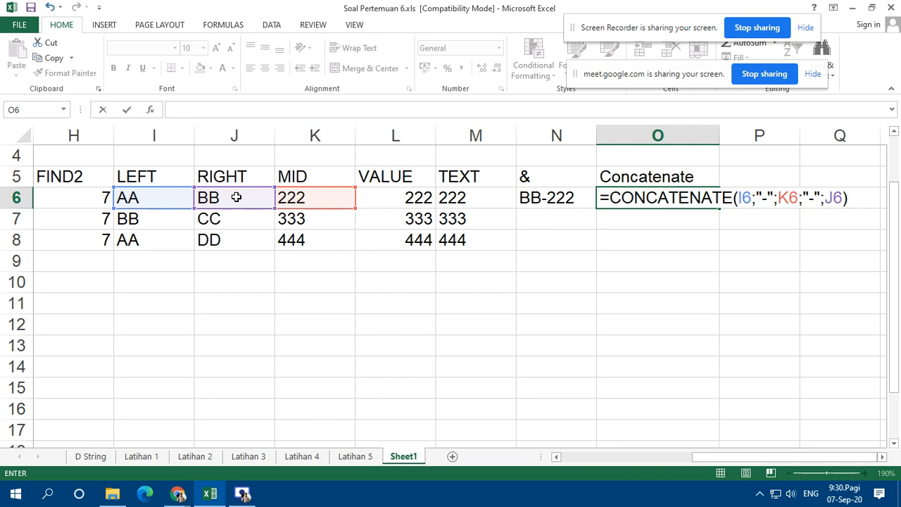
key("Return")
key("Up")
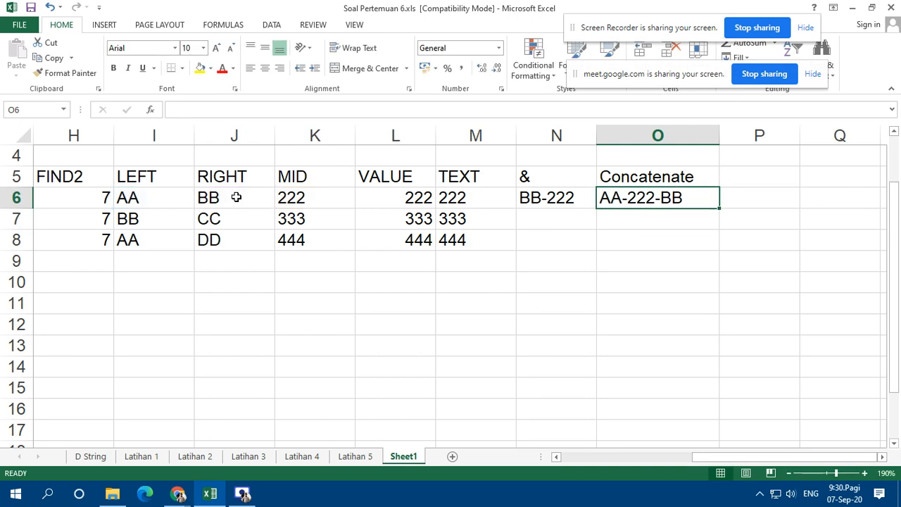
Step: Fill the & formula in N6 and the CONCATENATE formula in O6 down to row 8
left_click(529, 198)
left_click_drag(597, 212, 599, 247)
left_click(672, 198)
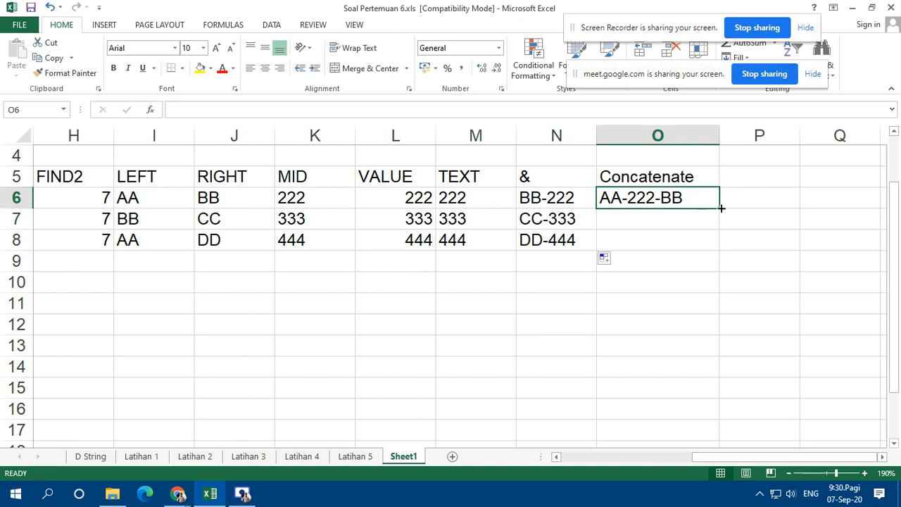
left_click_drag(721, 208, 720, 248)
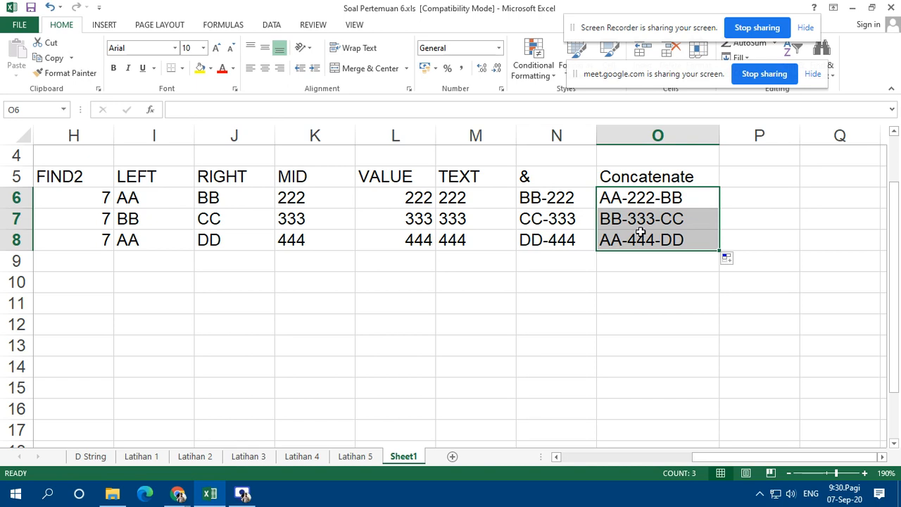
Step: Compare the rebuilt codes in O6:O8 with the original KODE PEG codes in F6:F8
left_click_drag(706, 457, 665, 457)
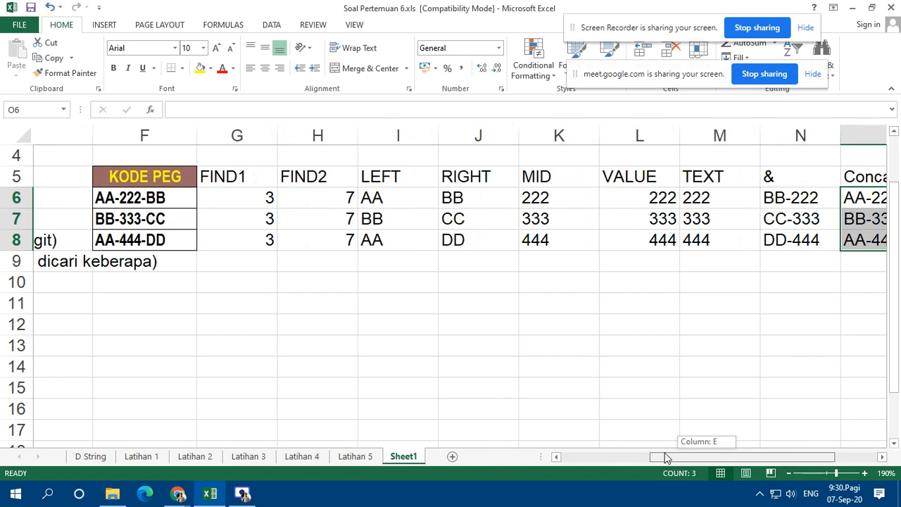
left_click_drag(665, 456, 682, 457)
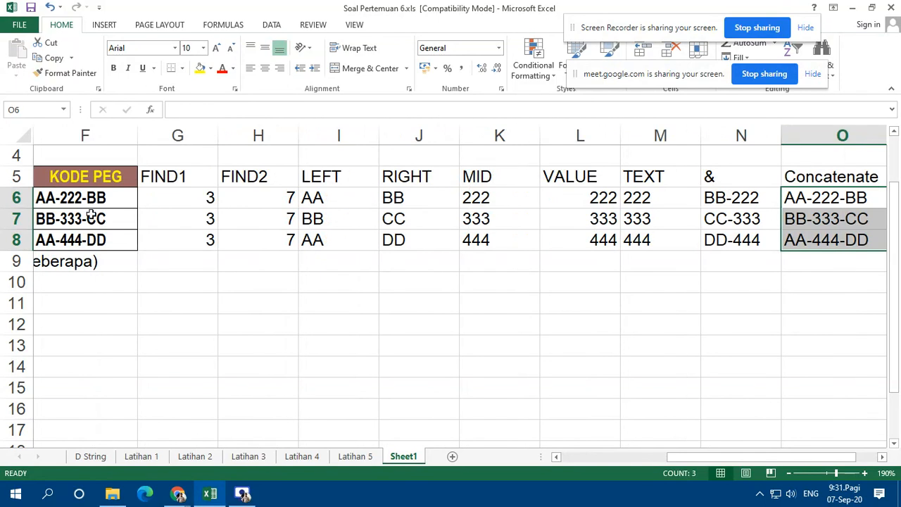
left_click(50, 196)
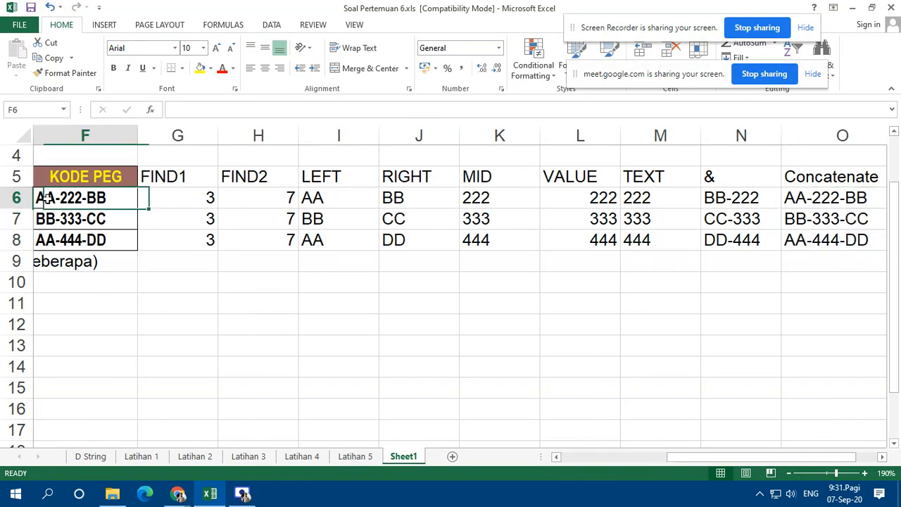
left_click(78, 219)
left_click(91, 238)
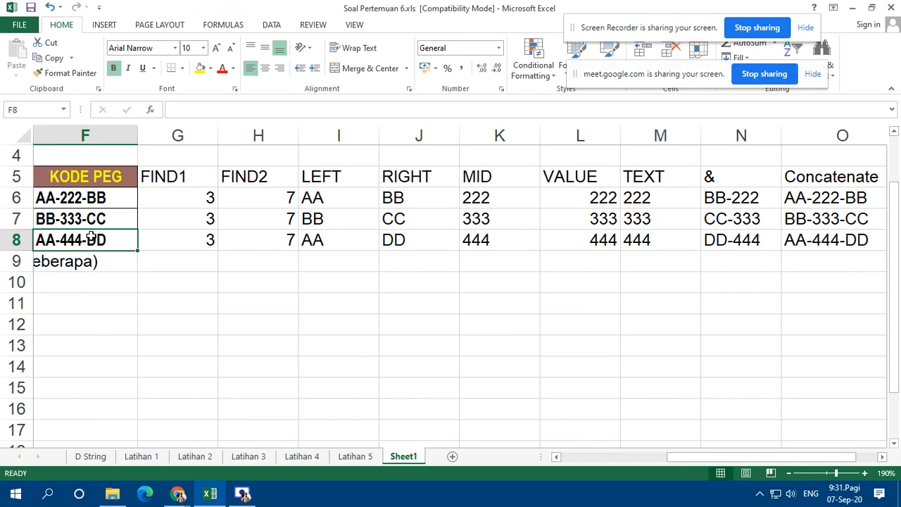
Step: Enter the heading LEN in P5 beside Concatenate
left_click_drag(668, 457, 704, 459)
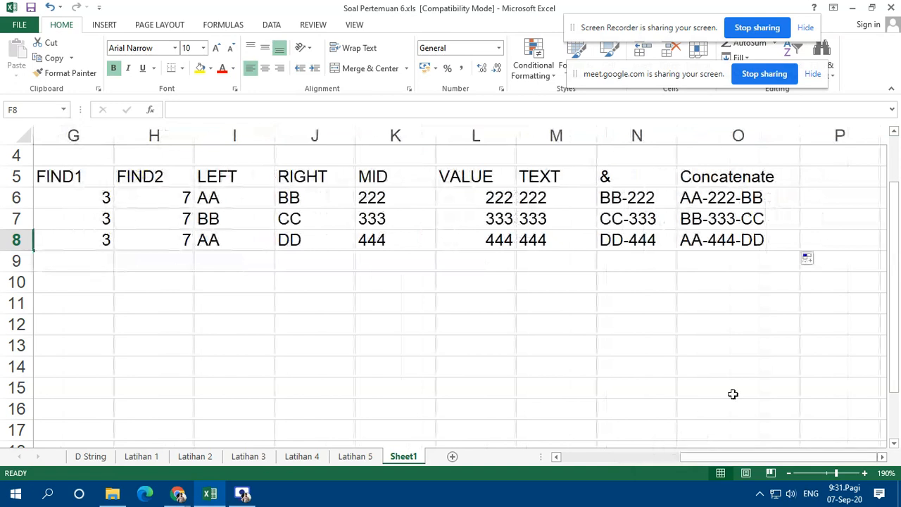
left_click(826, 179)
type("LEN")
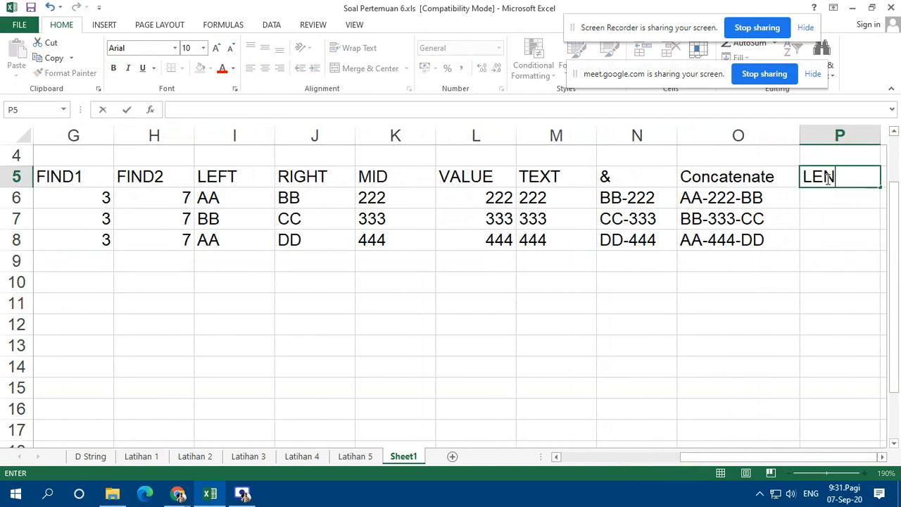
key("Return")
type("=le")
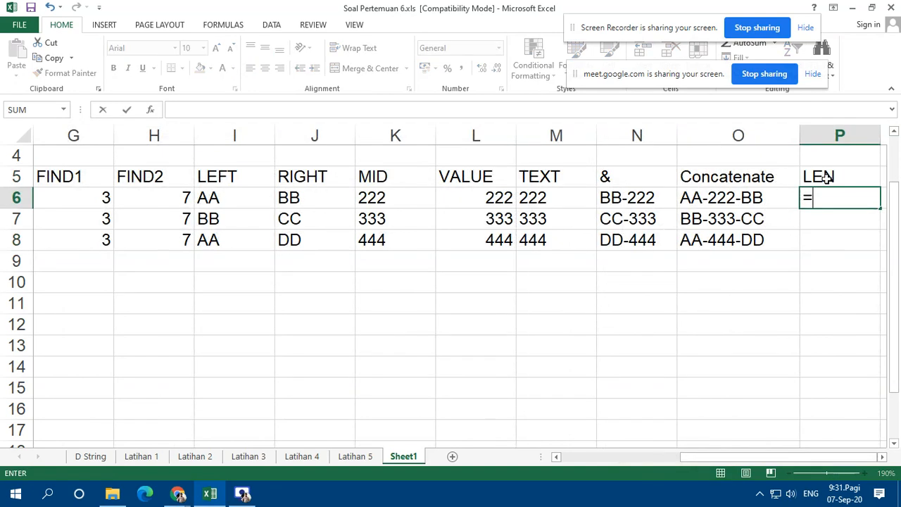
key("Tab")
key("Left")
key("Left")
key("Left")
key("Left")
key("Left")
key("Left")
key("Left")
key("Left")
key("Left")
key("Left")
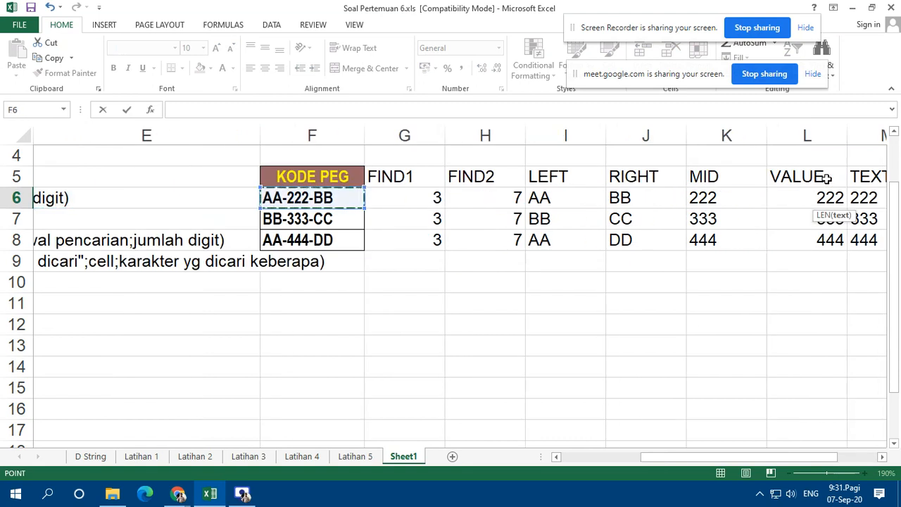
type(")")
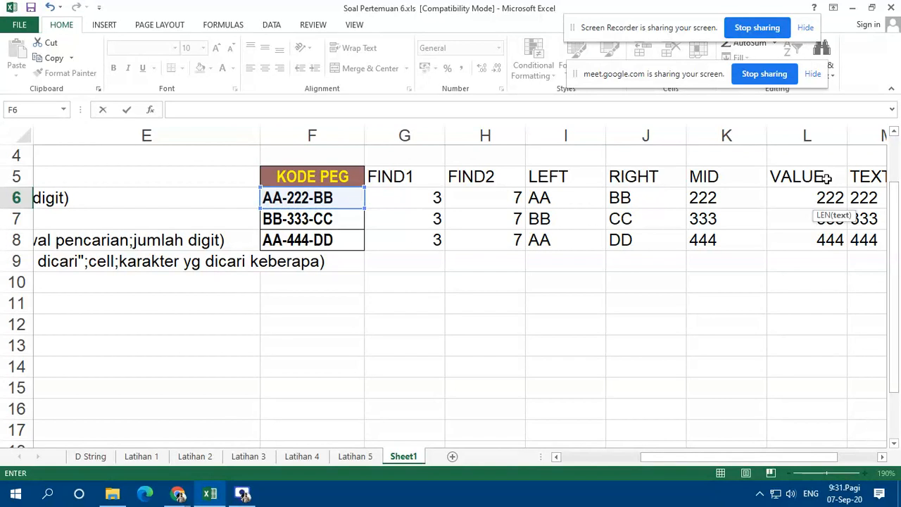
key("Return")
key("Return")
key("Escape")
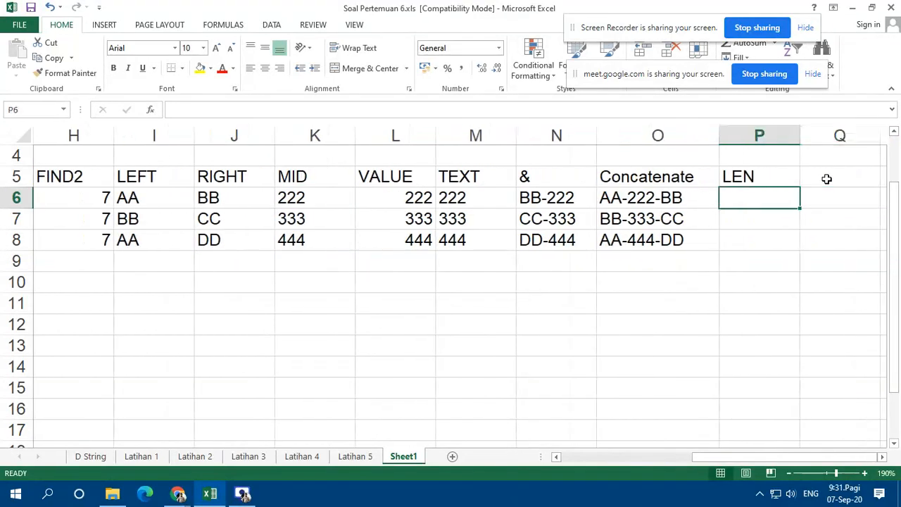
Step: Enter the formula =LEN(F6) in P6 to count the characters of the first KODE PEG code
type("=len")
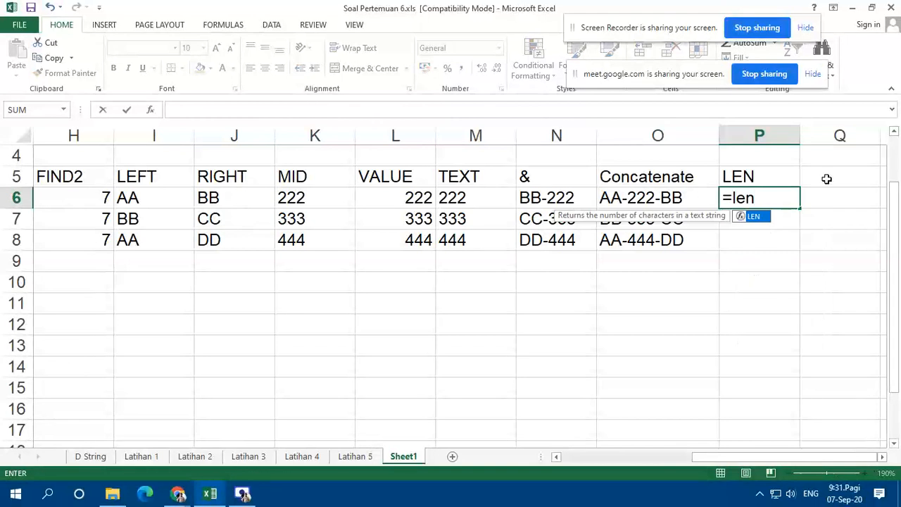
type("(")
key("Left")
key("Left")
key("Left")
key("Left")
key("Left")
key("Left")
key("Left")
key("Left")
key("Left")
key("Left")
key("Left")
key("Left")
key("Left")
key("Left")
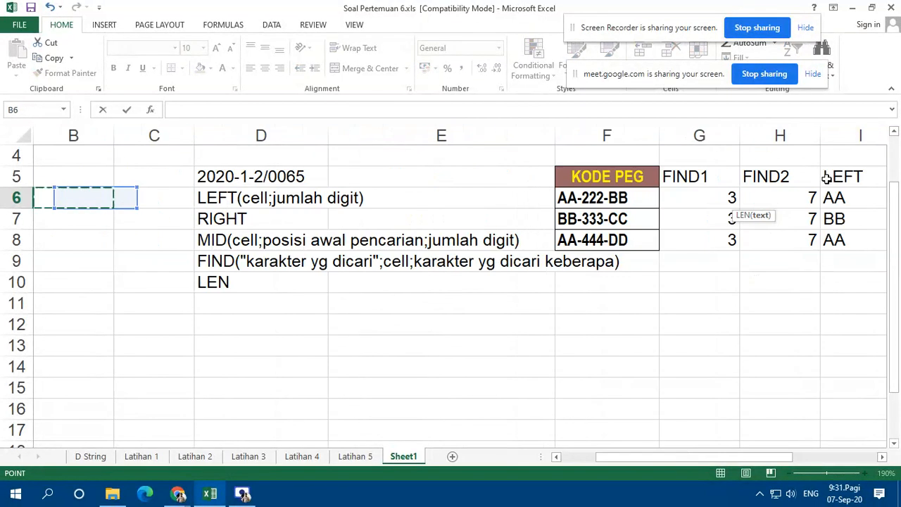
key("Right")
key("Right")
key("Right")
key("Right")
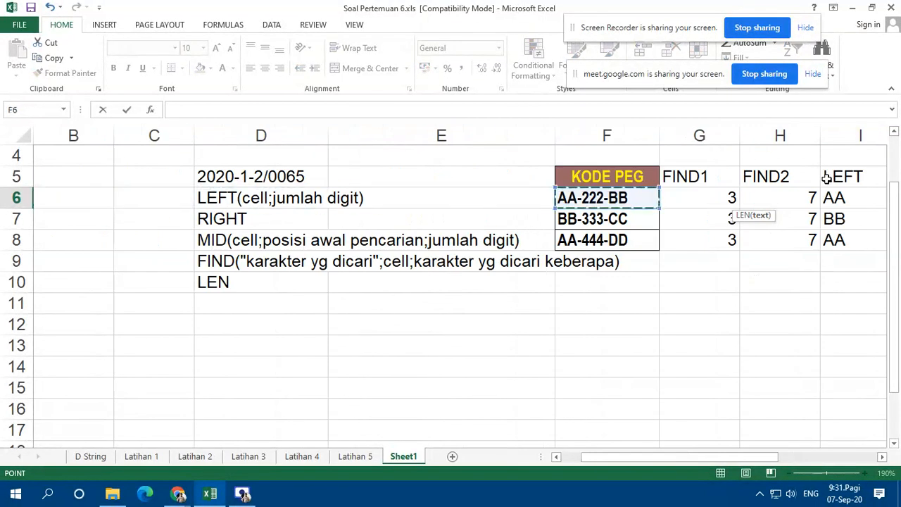
key("ctrl+Return")
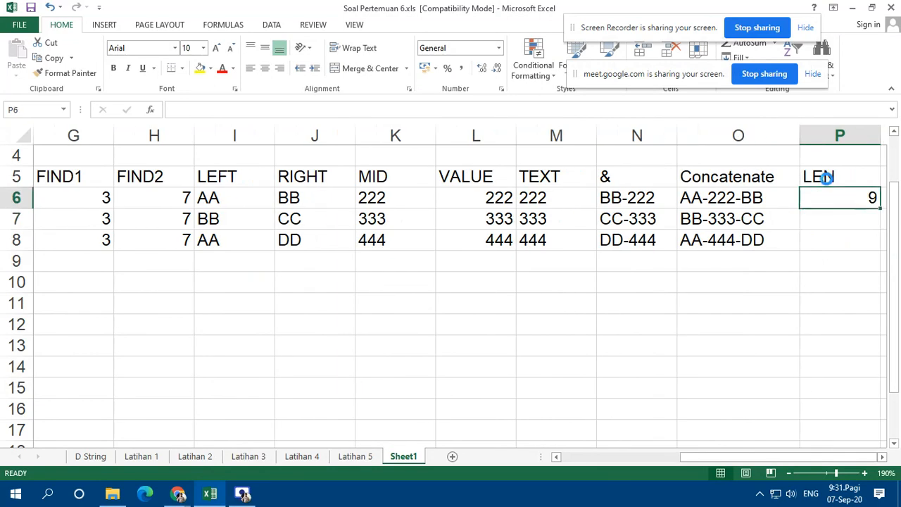
Step: Copy the LEN formula from P6 down through P8
key("ctrl+c")
key("shift+Down")
key("shift+Down")
key("Return")
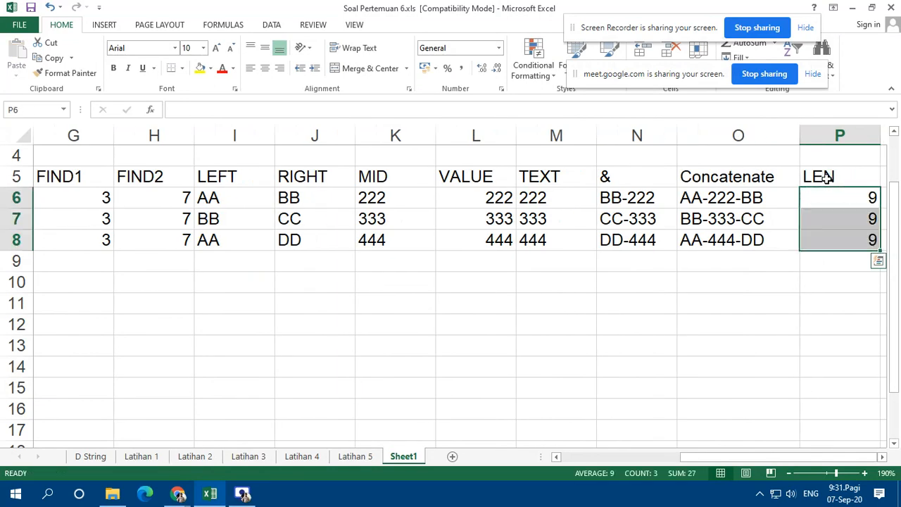
key("Left")
key("Right")
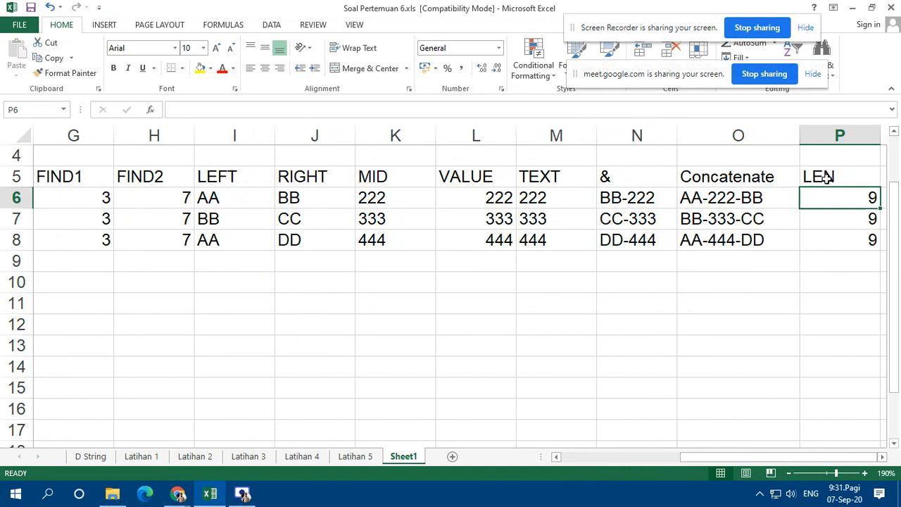
Step: Review the row 6 example results cell by cell, including those under the LEFT, RIGHT and MID headings
key("Left")
key("Left")
key("Left")
key("Left")
key("Left")
key("Left")
key("Left")
key("Left")
key("Left")
key("Left")
key("Left")
key("Left")
key("Left")
key("Left")
key("Left")
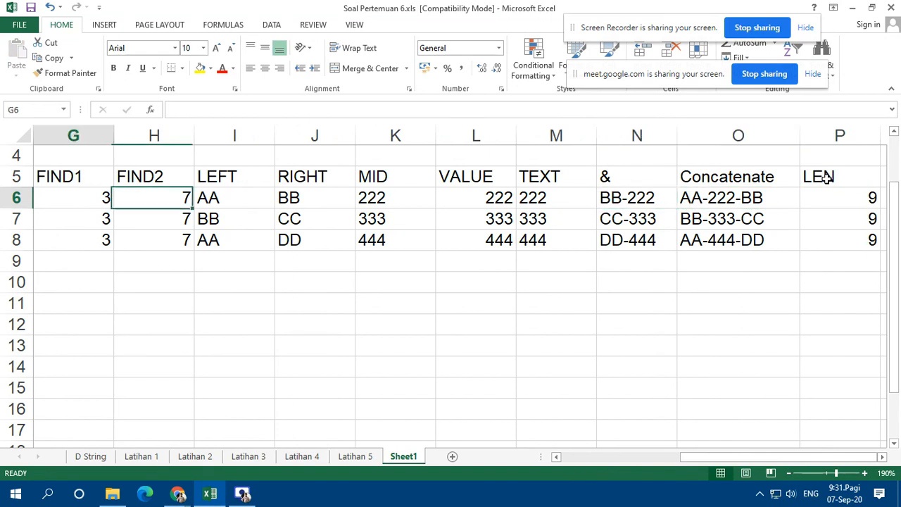
key("Right")
key("Right")
key("Right")
key("Right")
key("Right")
key("Right")
key("Right")
key("Right")
key("Right")
key("Right")
key("Left")
key("Left")
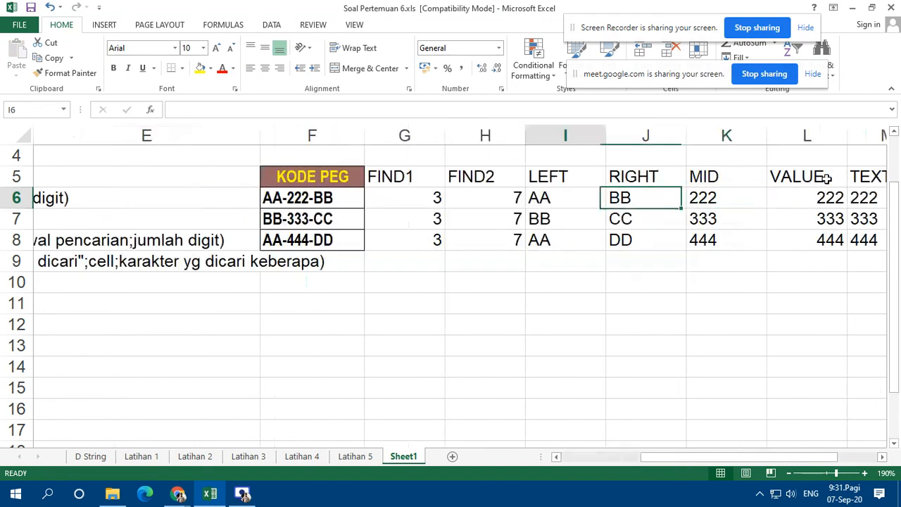
key("Left")
key("Right")
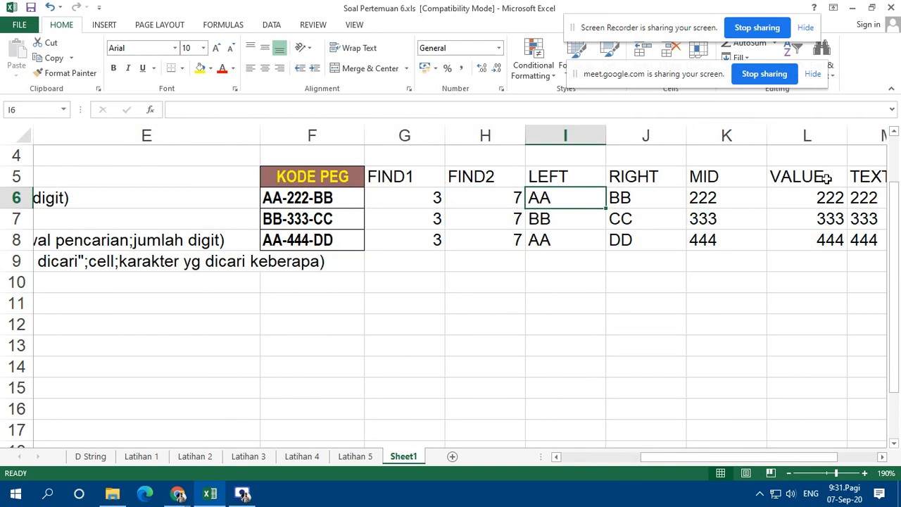
key("Right")
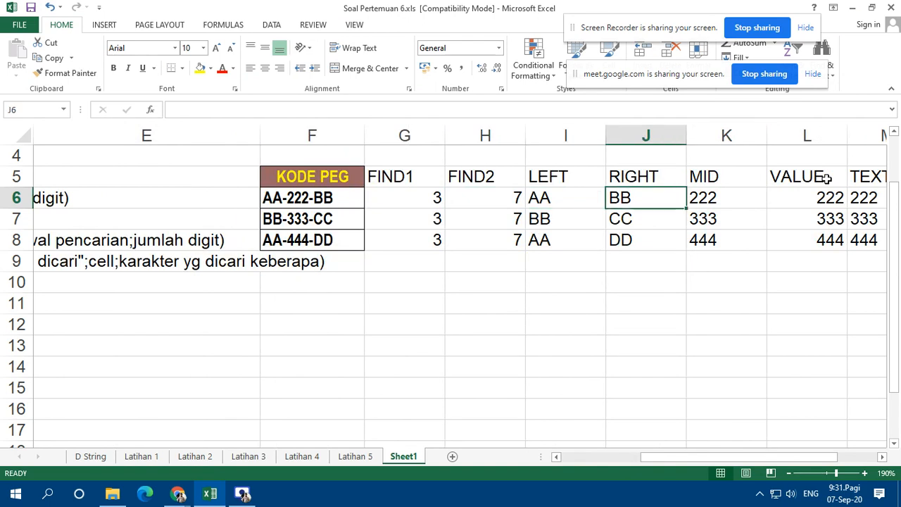
key("Right")
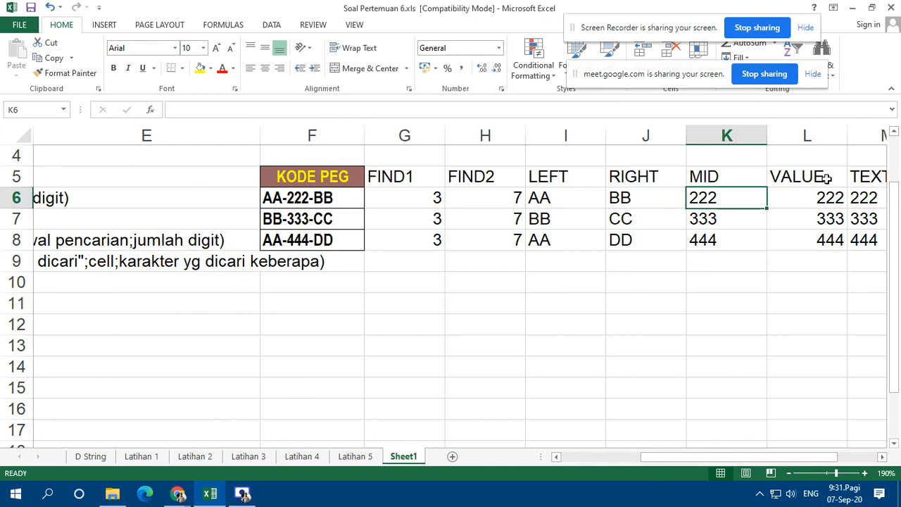
Step: Review the row 6 results cell by cell under the VALUE, TEXT, &, Concatenate and LEN headings
key("Right")
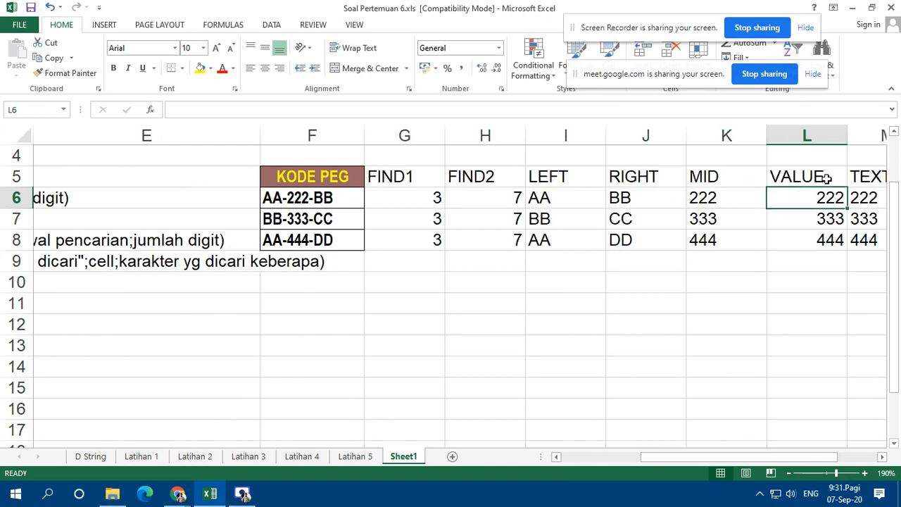
key("Left")
key("Right")
key("Right")
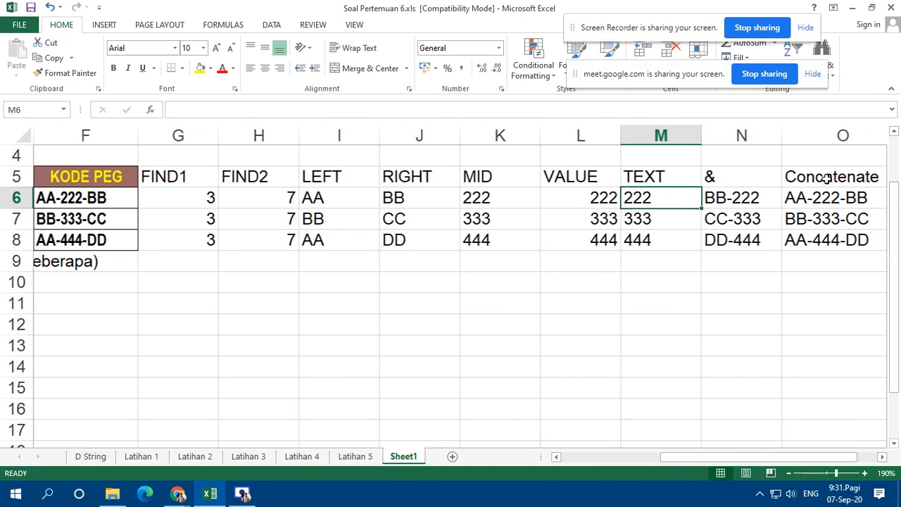
key("Left")
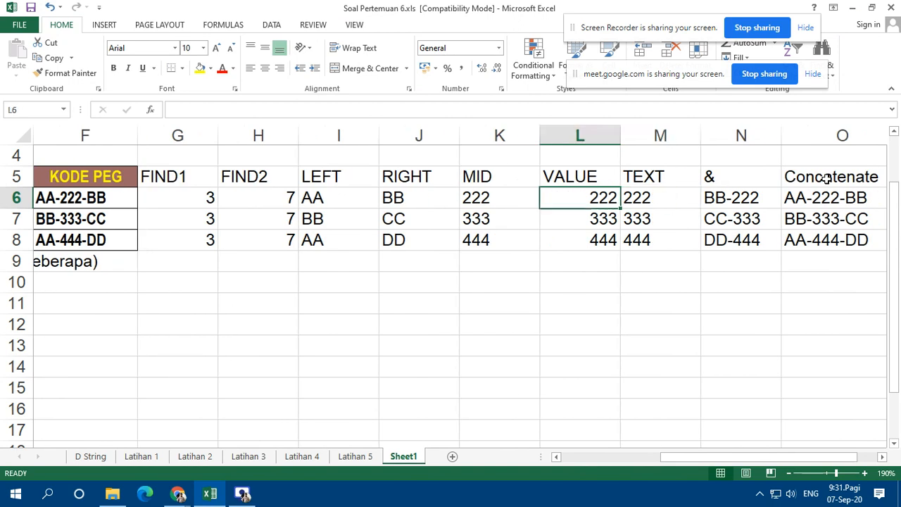
key("Right")
key("Right")
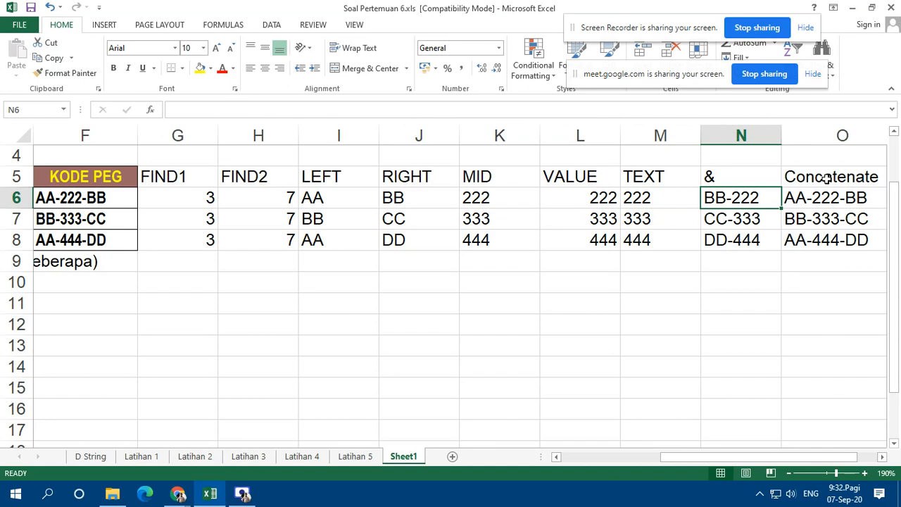
key("Left")
key("Right")
key("Right")
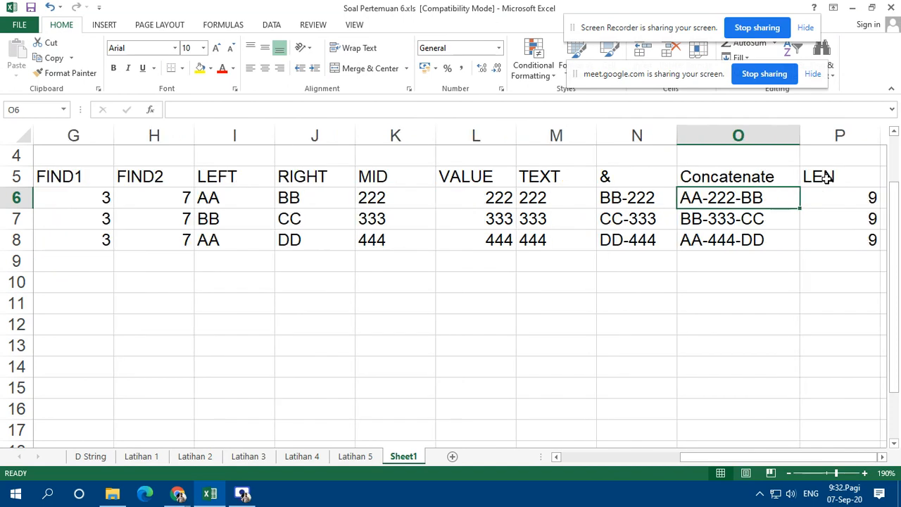
key("Right")
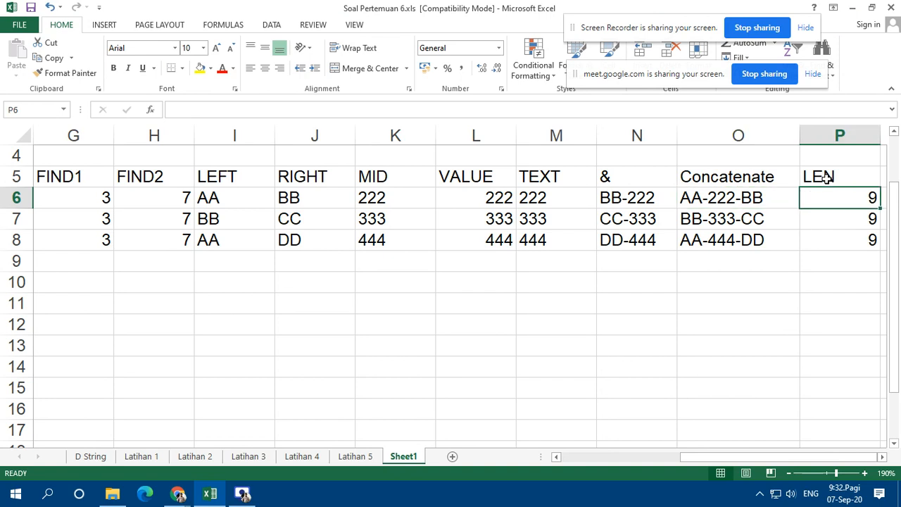
Step: Go back along row 6 from the LEN result to the first KODE PEG code in F6
key("Left")
key("Left")
key("Left")
key("Left")
key("Left")
key("Left")
key("Left")
key("Left")
key("Left")
key("Left")
key("Left")
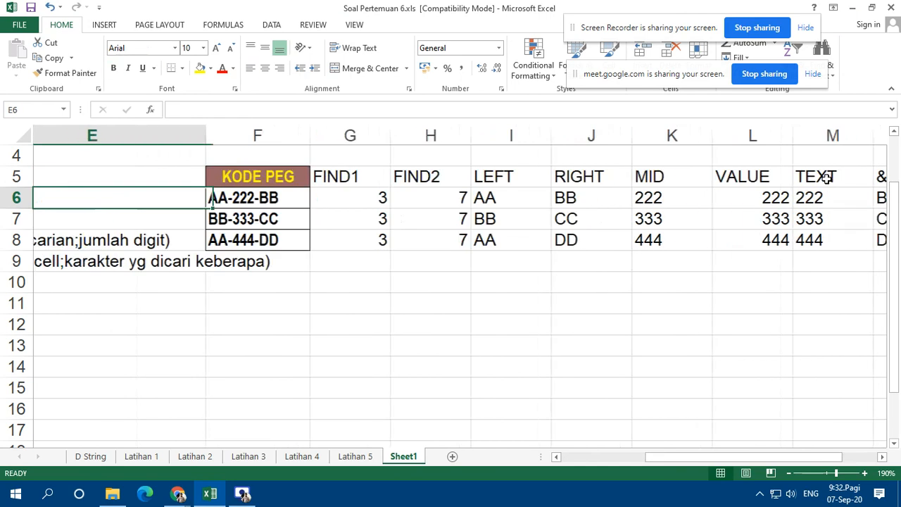
key("Right")
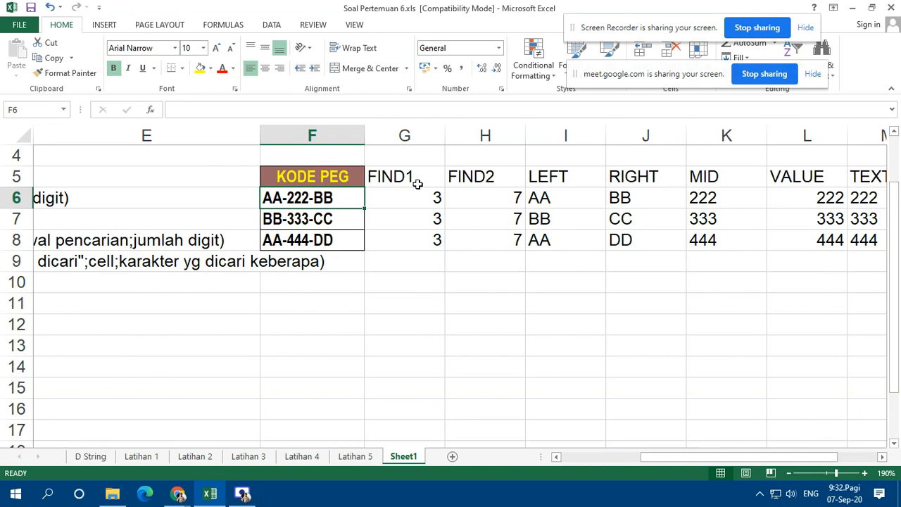
Step: Narrow column E to about half its width beside the KODE PEG table and select F12 below the table
scroll(415, 246, "up", 1)
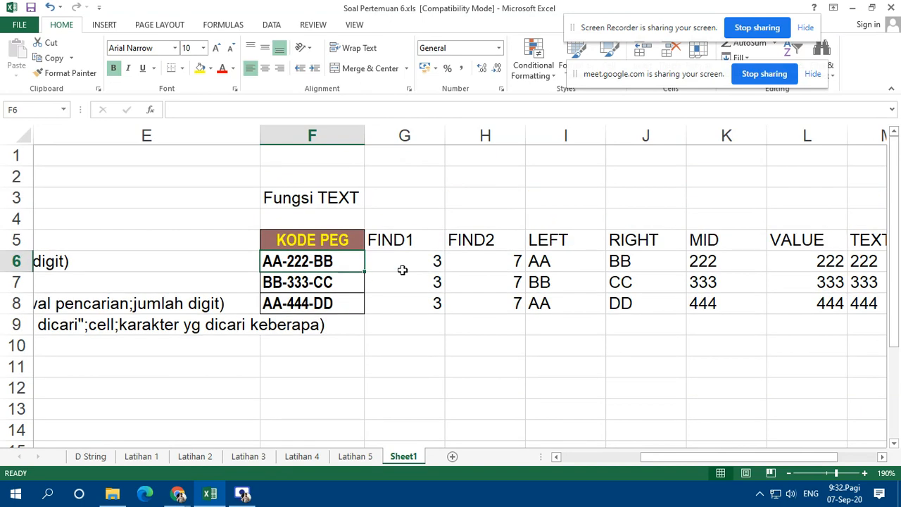
left_click(449, 220)
left_click_drag(326, 243, 331, 304)
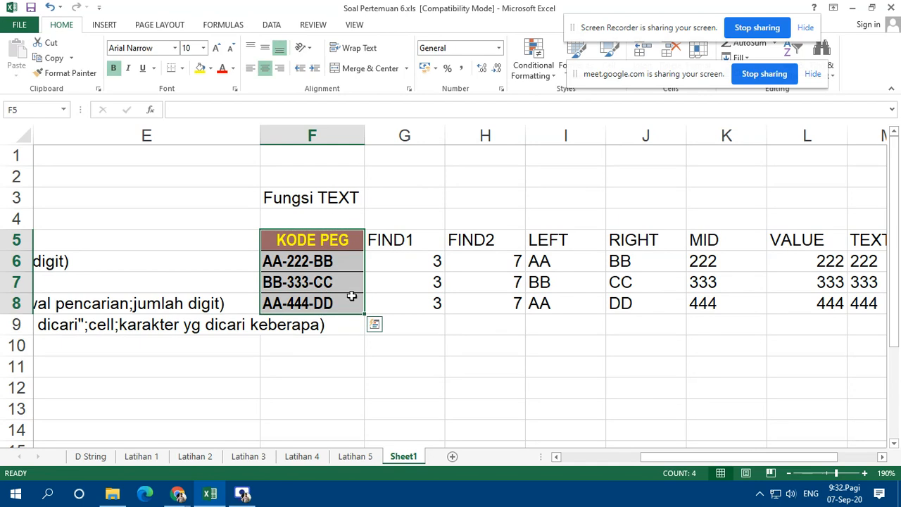
scroll(362, 318, "down", 1)
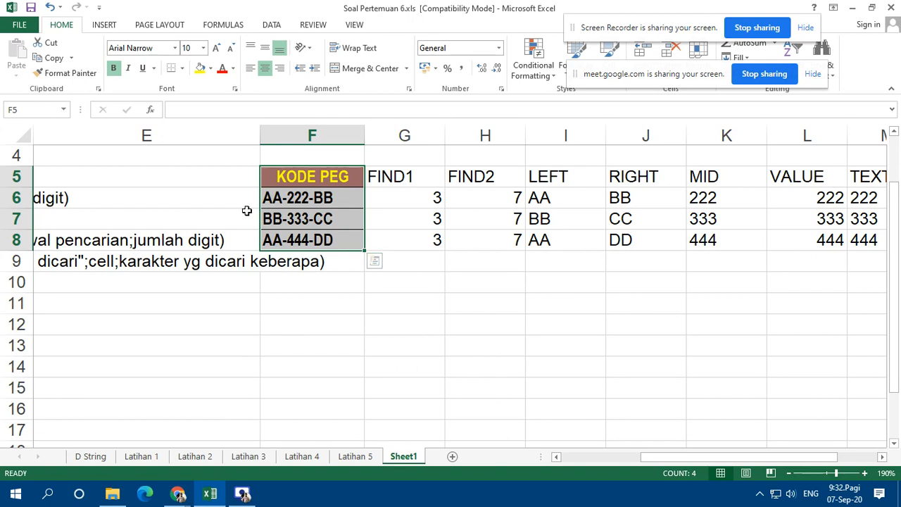
left_click_drag(260, 136, 129, 146)
left_click(190, 328)
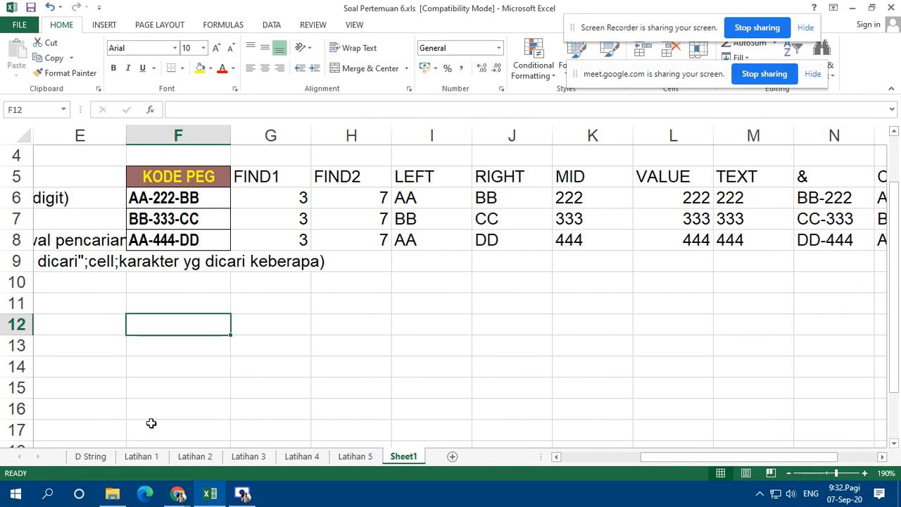
Step: Copy the NIP list B23:B28 from the FUNGSI STRING 2A table on the D String sheet to F12 on Sheet1
left_click(90, 456)
scroll(140, 380, "down", 4)
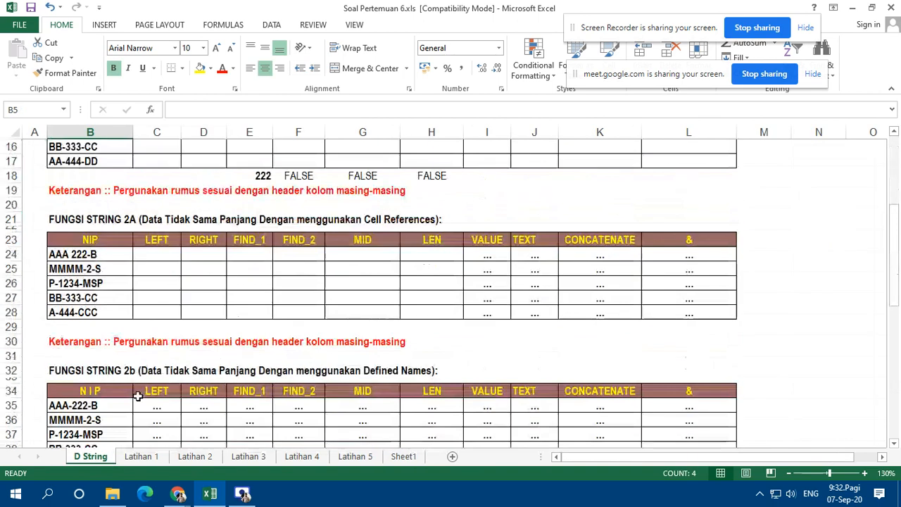
left_click(84, 219)
left_click_drag(92, 254, 95, 312)
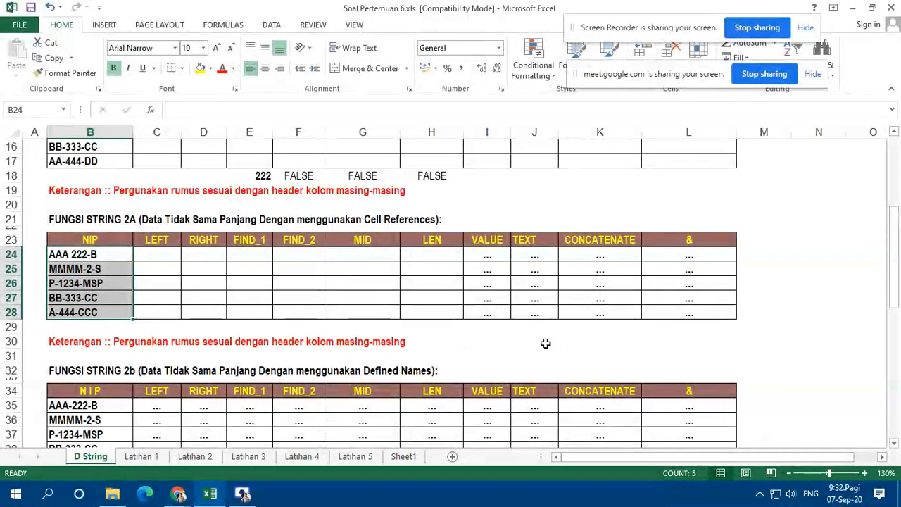
left_click(143, 328)
left_click_drag(98, 240, 99, 311)
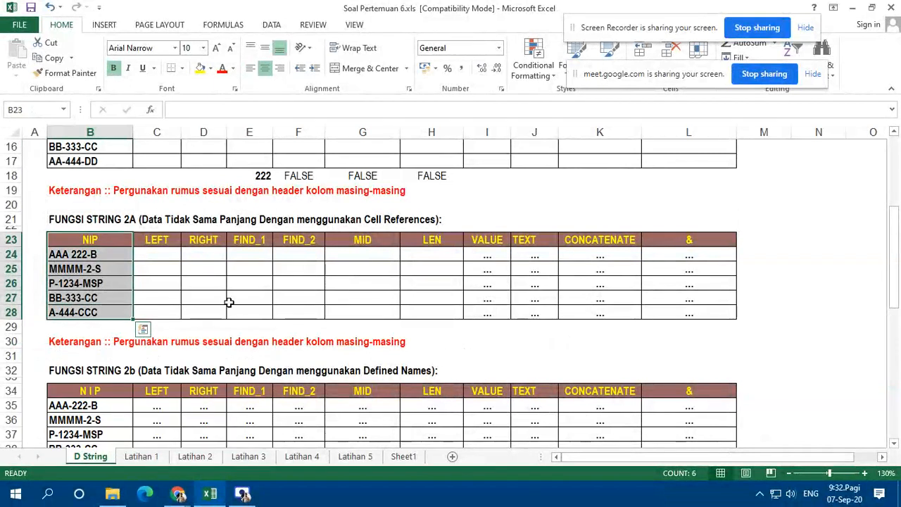
key("ctrl+c")
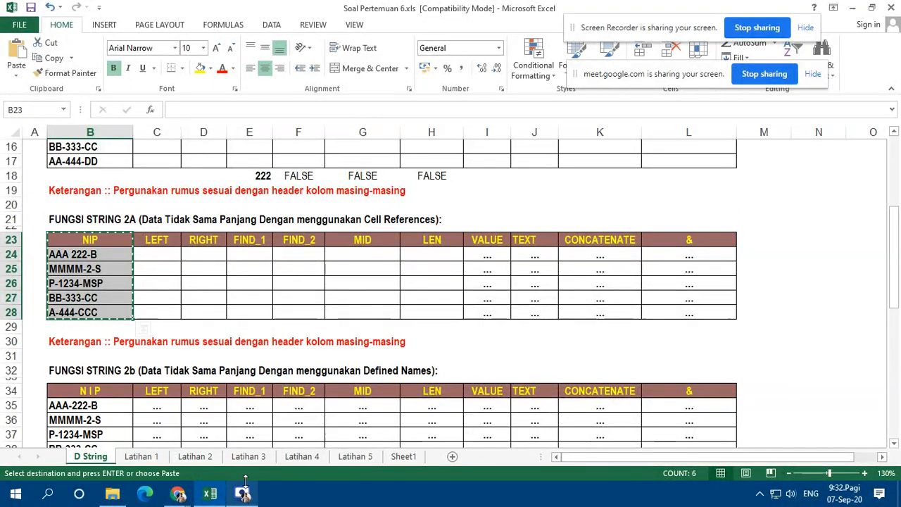
left_click(403, 456)
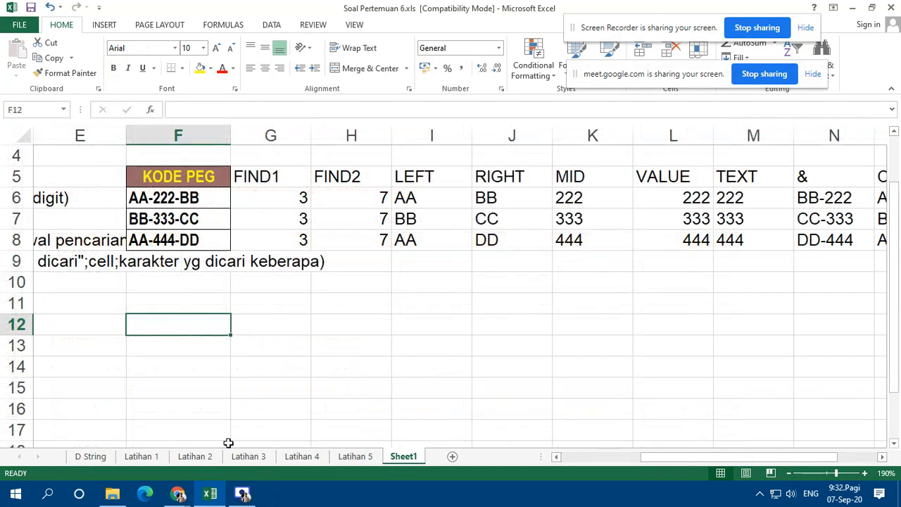
left_click(90, 456)
right_click(91, 309)
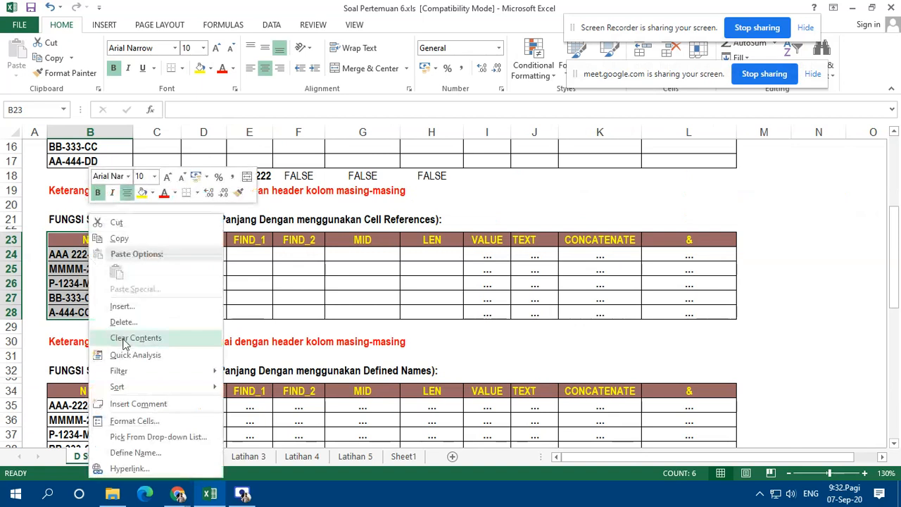
left_click(120, 238)
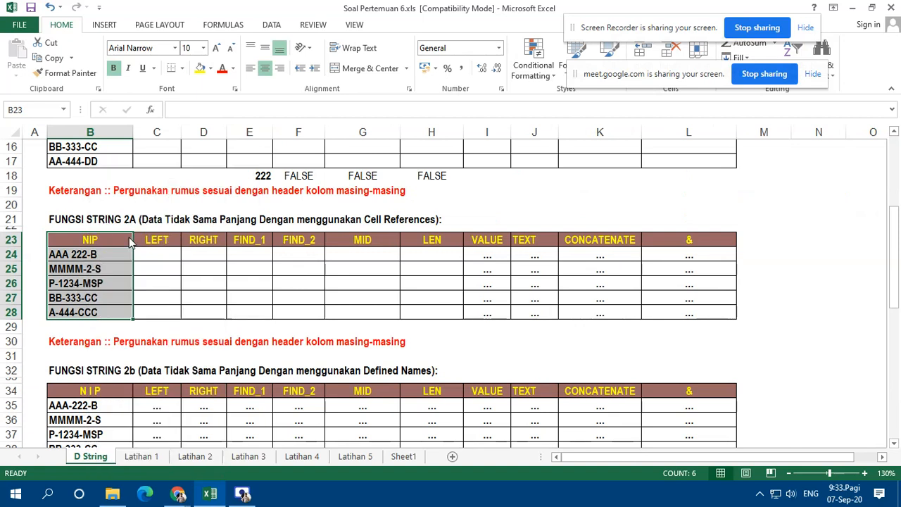
left_click(403, 456)
key("ctrl+v")
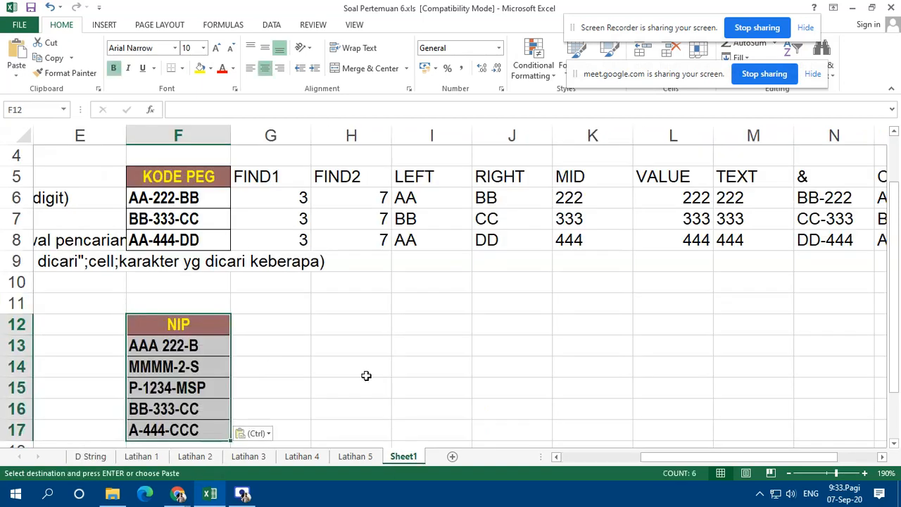
key("Escape")
Step: Widen column F slightly to give the pasted NIP list more room
left_click_drag(228, 135, 253, 135)
scroll(237, 294, "down", 2)
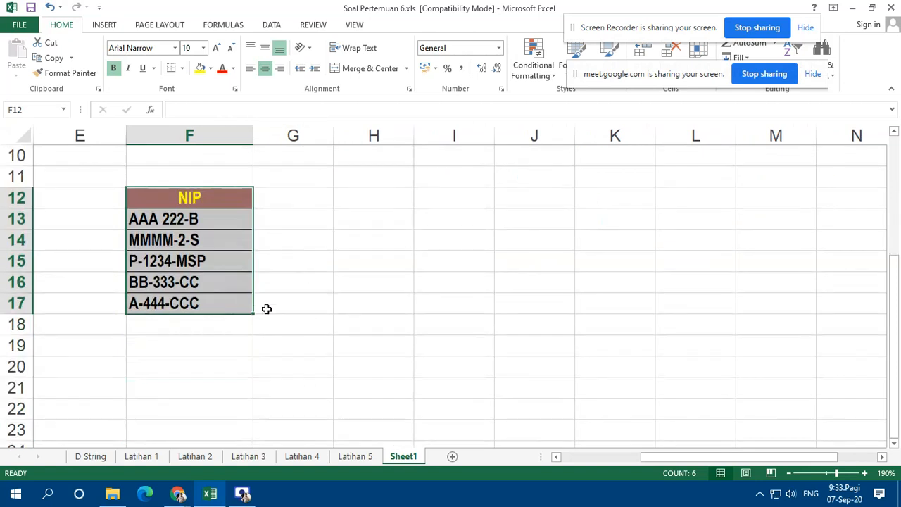
left_click(285, 330)
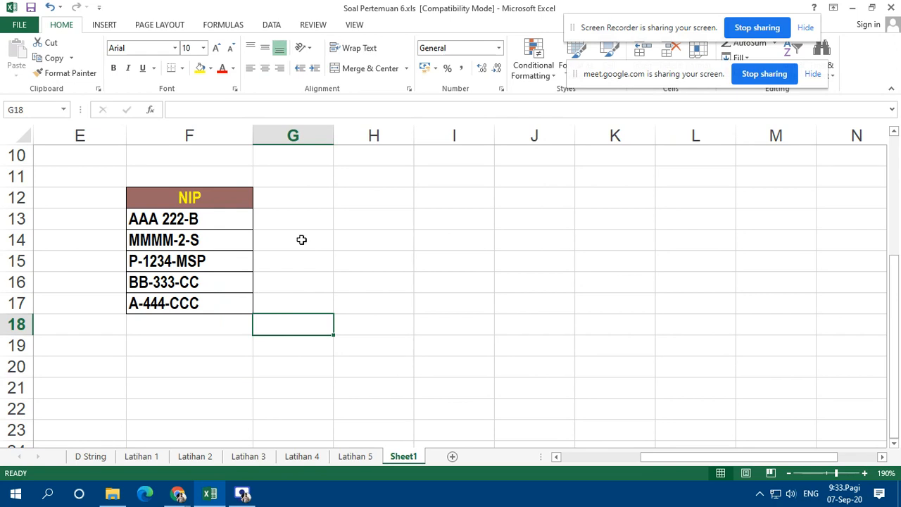
Step: Replace the space in the first NIP code in F13 with a hyphen so it reads AAA-222-B
left_click(188, 223)
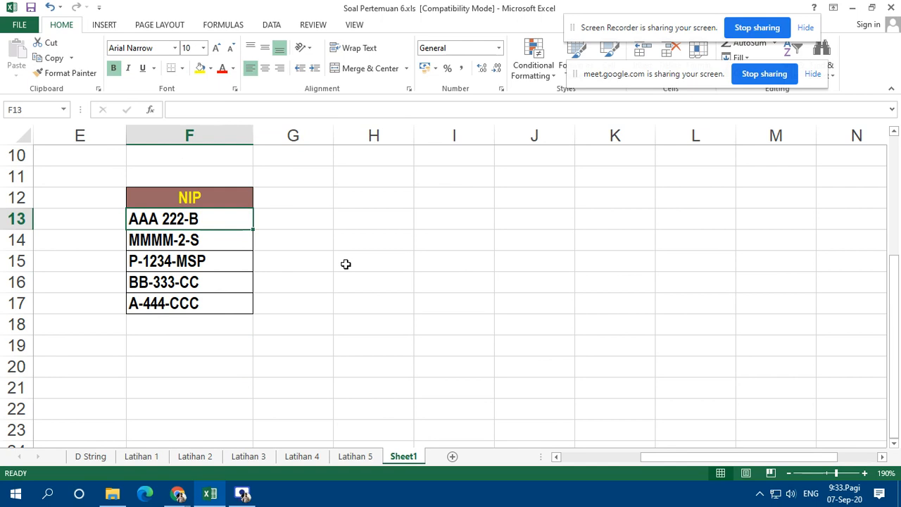
key("F2")
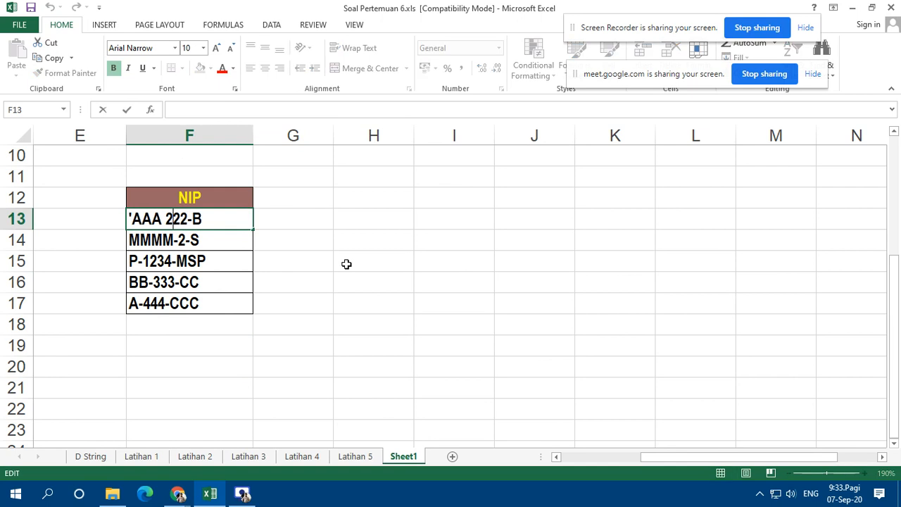
key("Left")
key("Left")
key("BackSpace")
type("-")
key("Return")
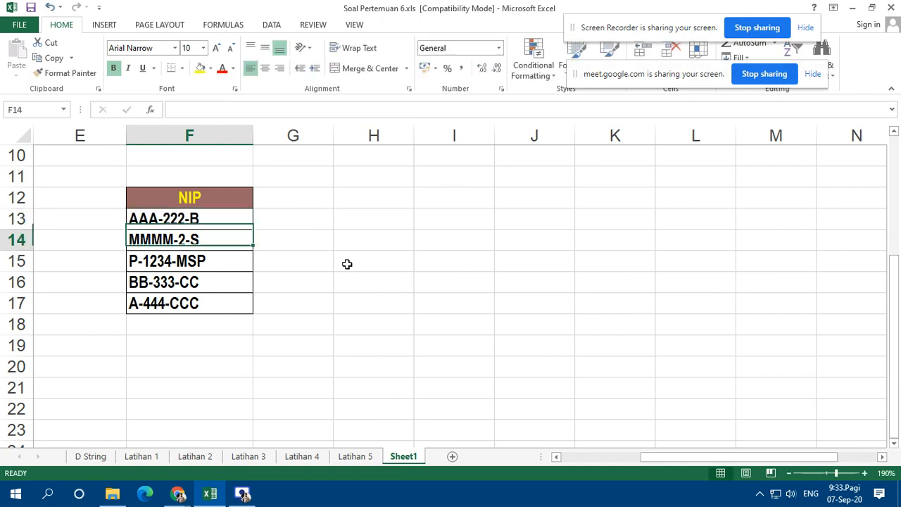
key("Down")
key("Down")
key("Down")
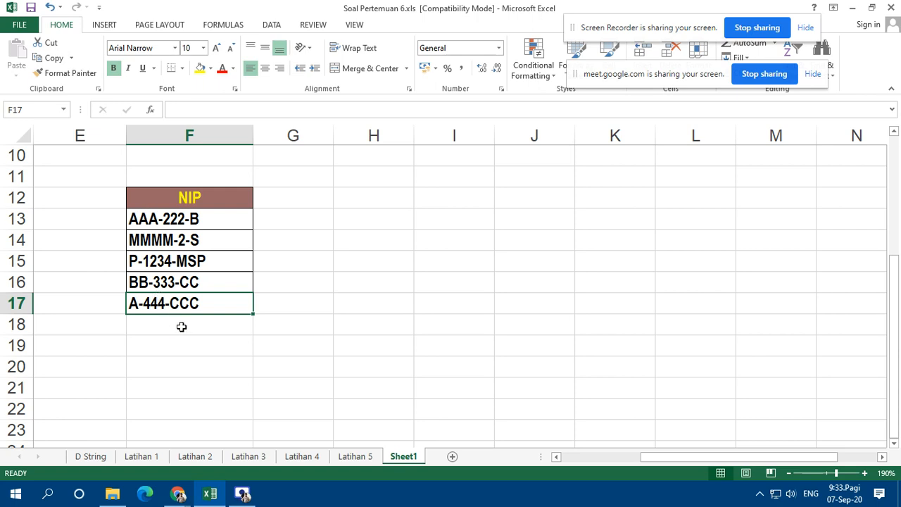
Step: Enter the heading FIND1 in G12 beside the NIP heading
left_click(297, 208)
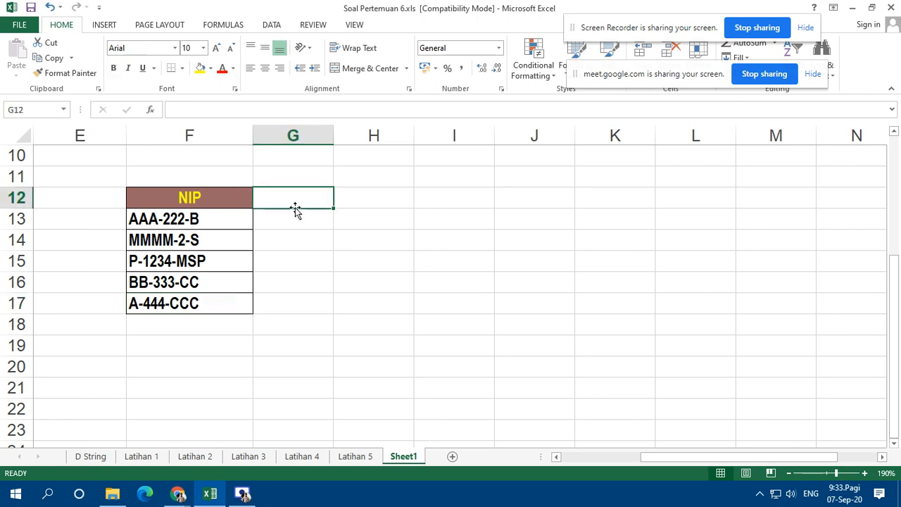
type("FIND")
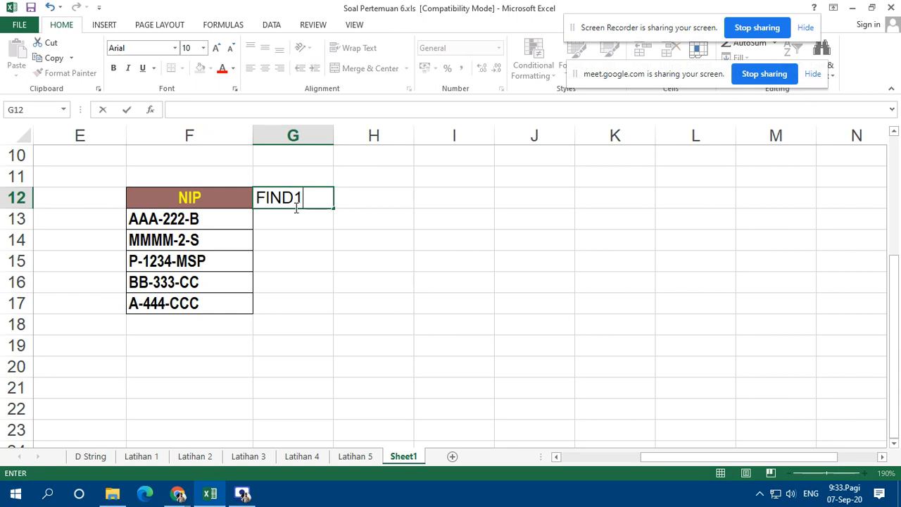
type("1")
key("Return")
Step: Enter the formula =FIND("-";F13;1) in G13 to locate the first hyphen of the first NIP code
type("=")
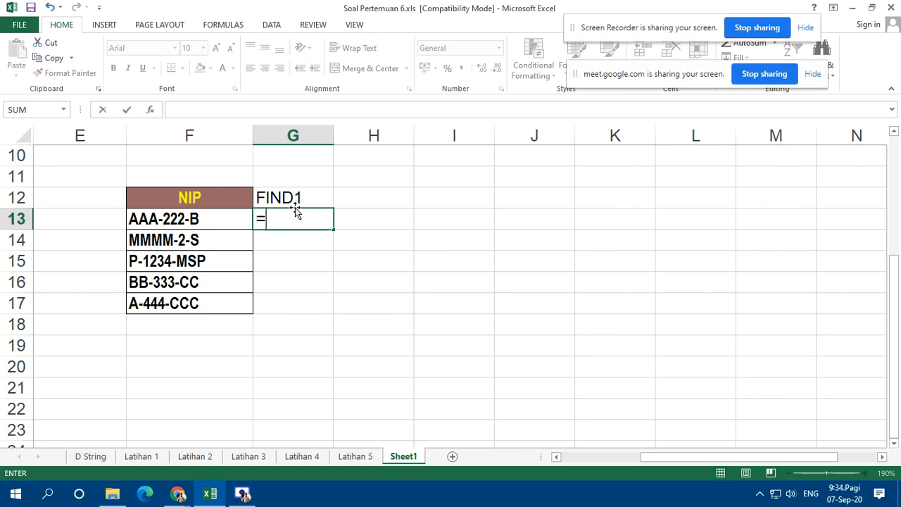
type("fin")
key("Tab")
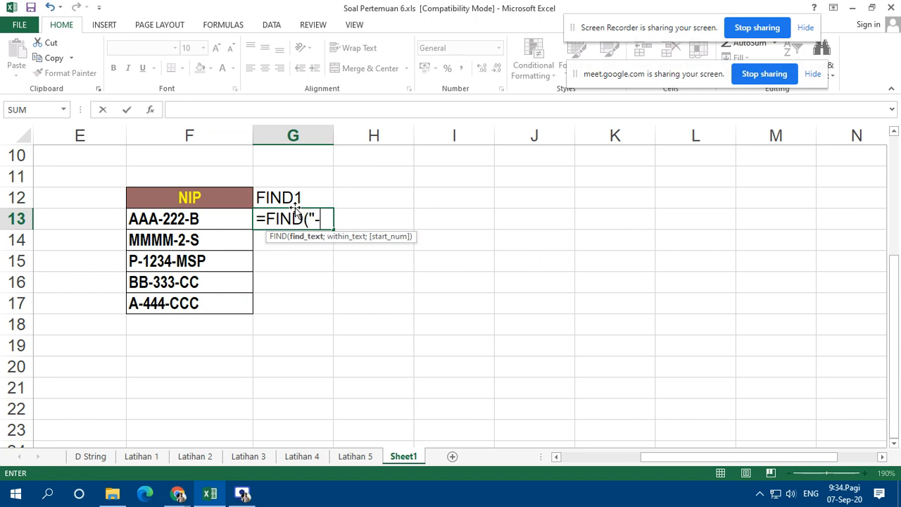
type("\"-\";")
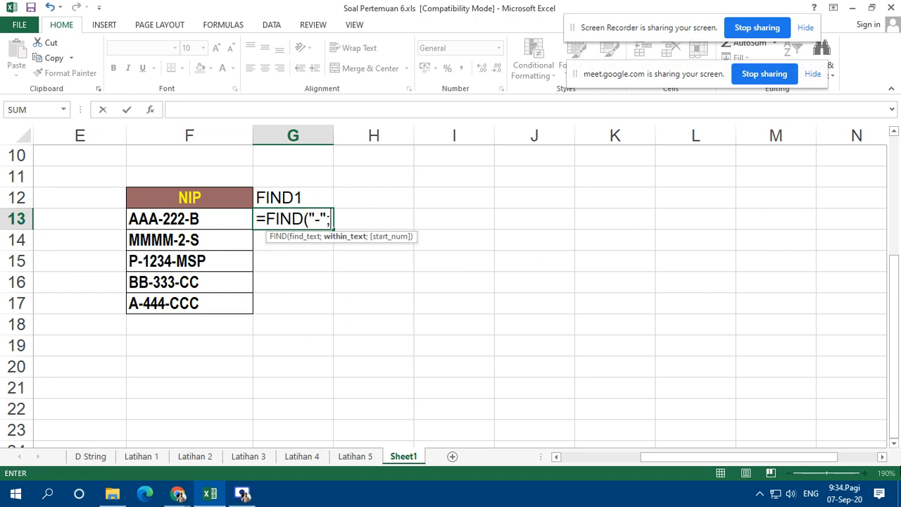
left_click(171, 219)
type(";")
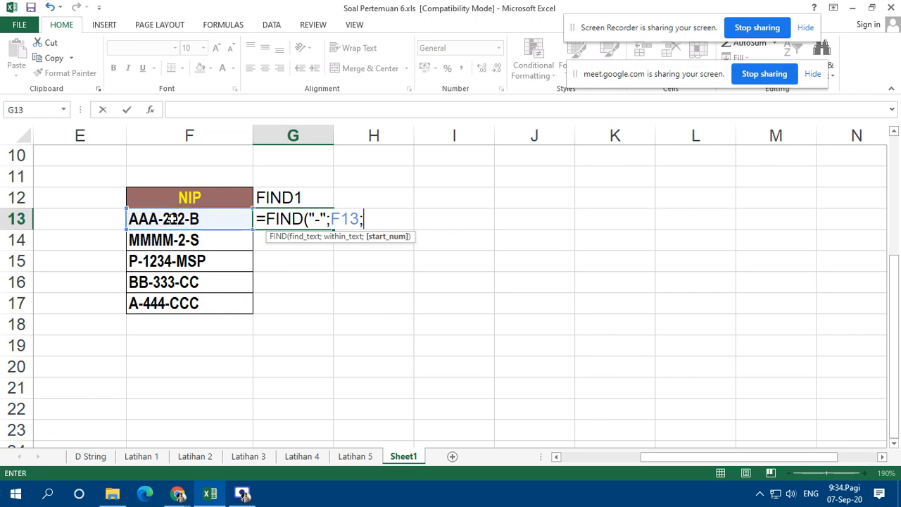
type("1)")
key("Return")
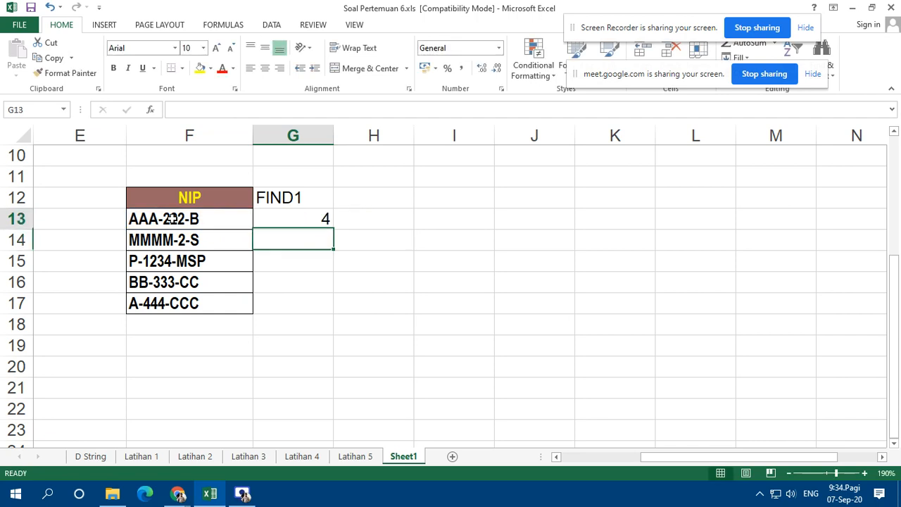
Step: Copy the FIND formula from G13 down through G17 for the remaining NIP codes
key("Up")
key("ctrl+c")
key("shift+Down")
key("shift+Down")
key("shift+Down")
key("shift+Down")
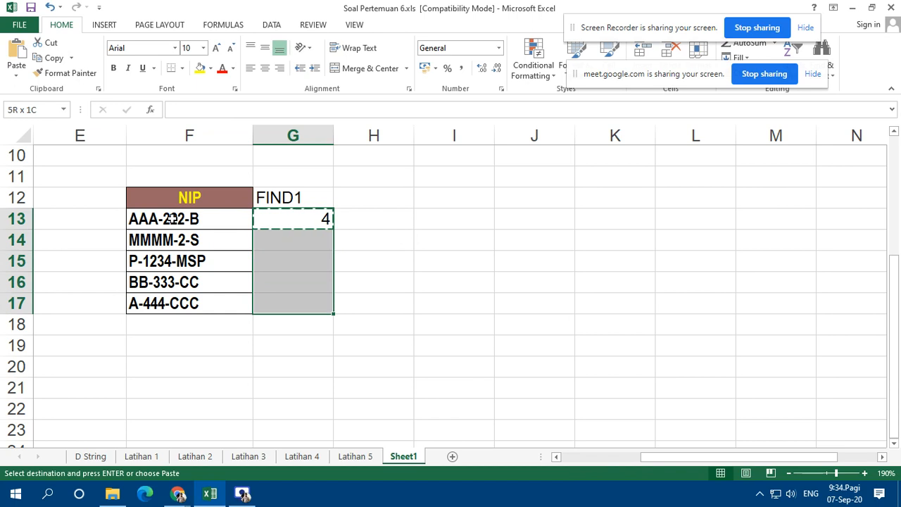
key("Return")
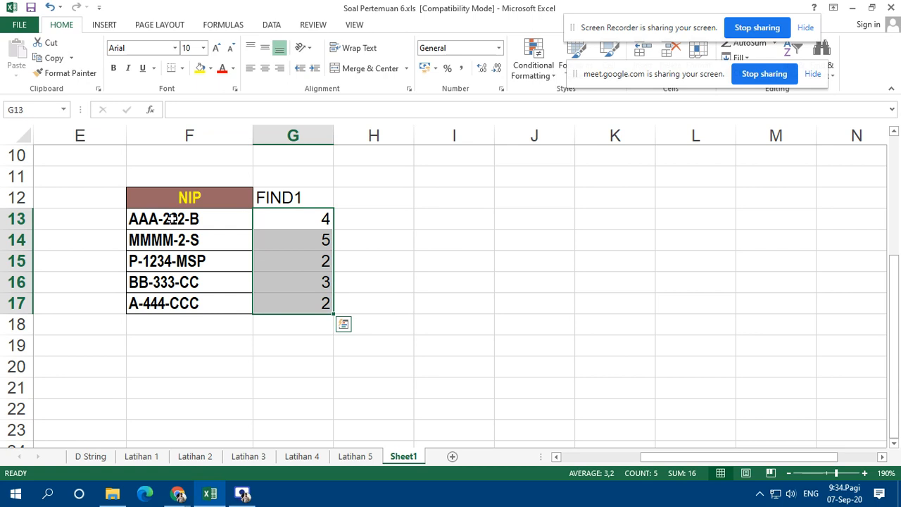
Step: Enter the heading FIND2 in H12 beside the FIND1 heading
key("Up")
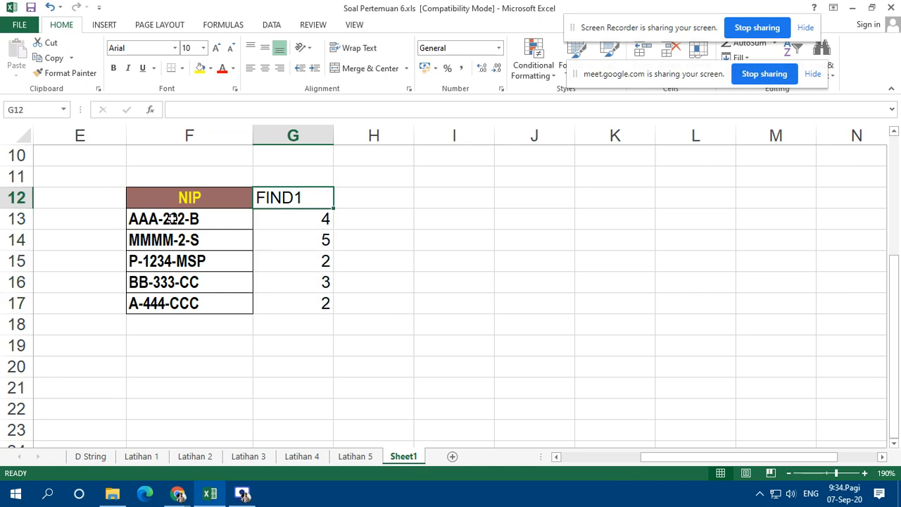
key("Right")
type("FIND2")
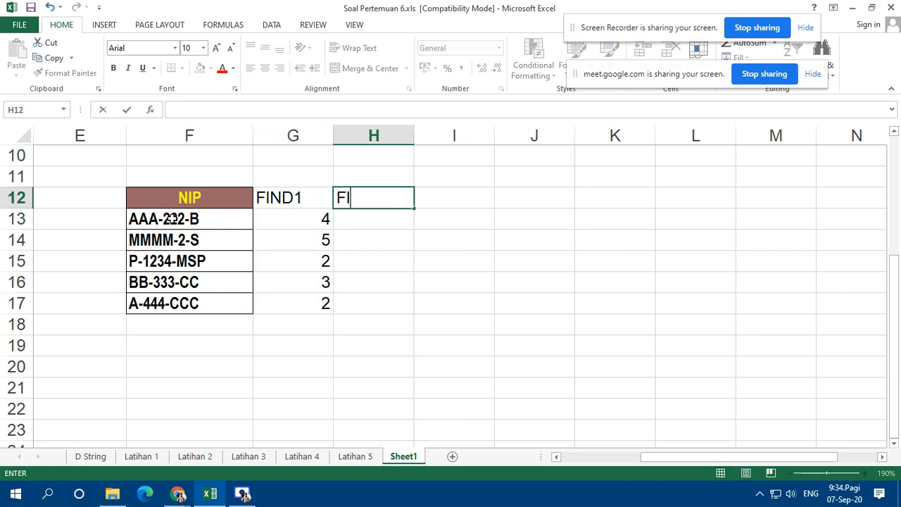
key("Return")
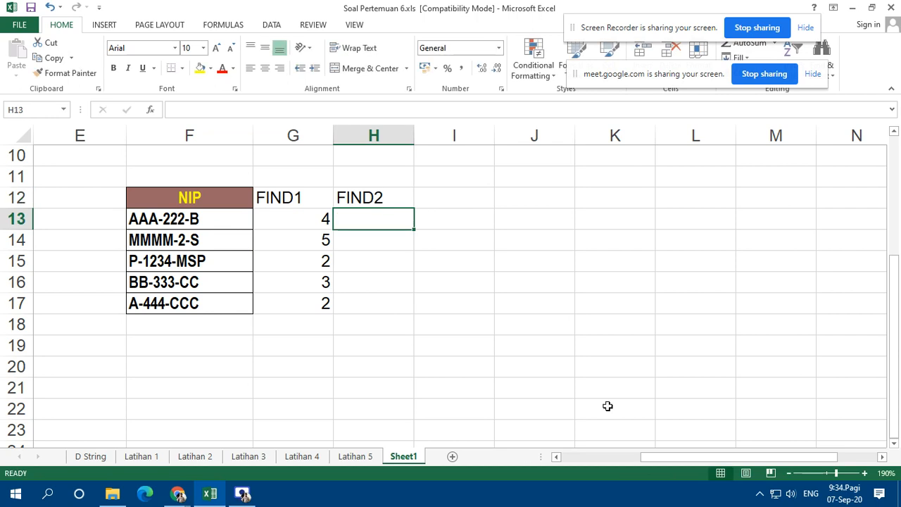
Step: Enter the formula =FIND("-";F13;G13+1) in H13 to locate the second hyphen of the first NIP code
type("=fin")
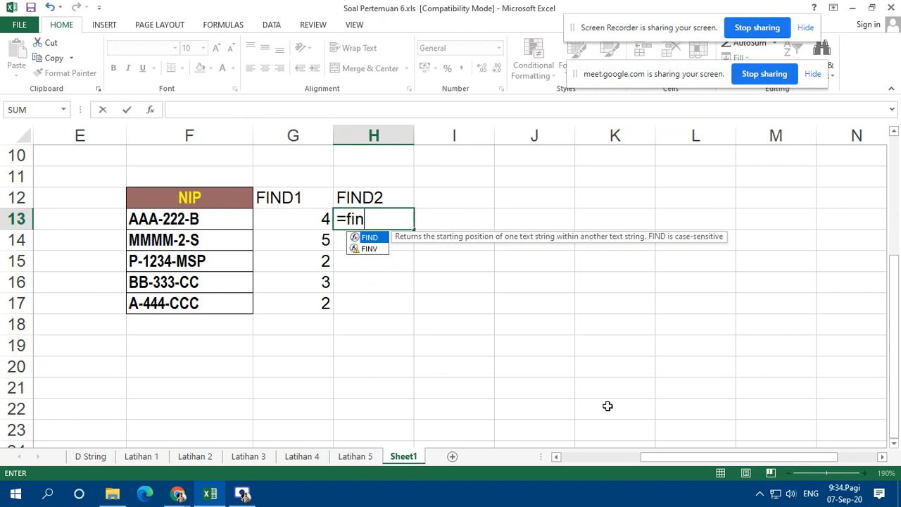
key("Tab")
type("\"-")
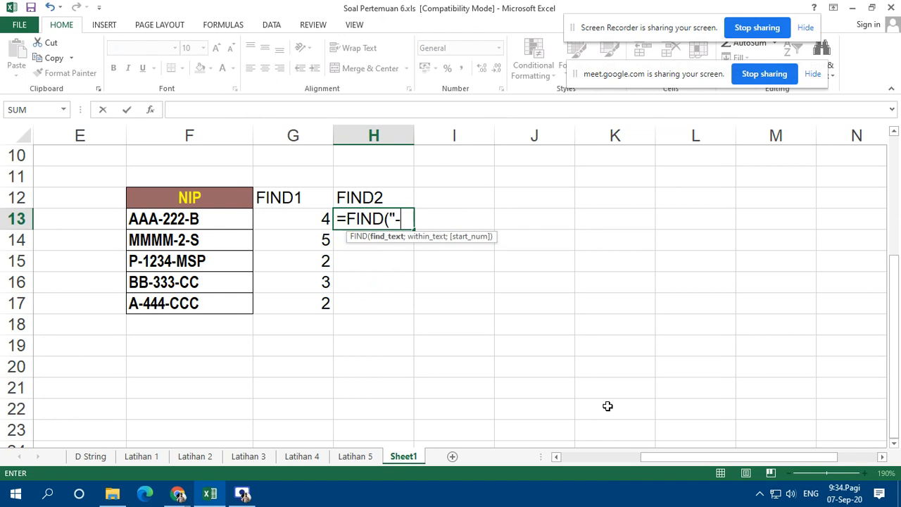
type("\";")
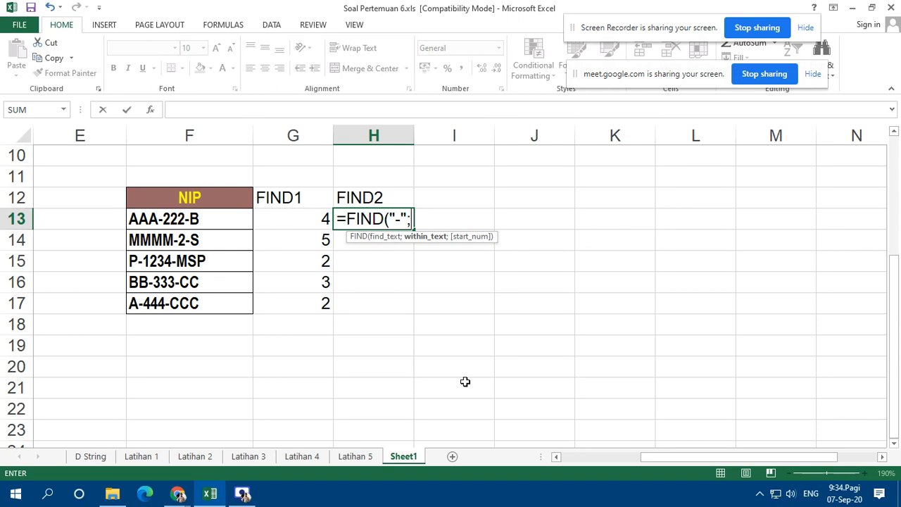
left_click(214, 218)
type(";")
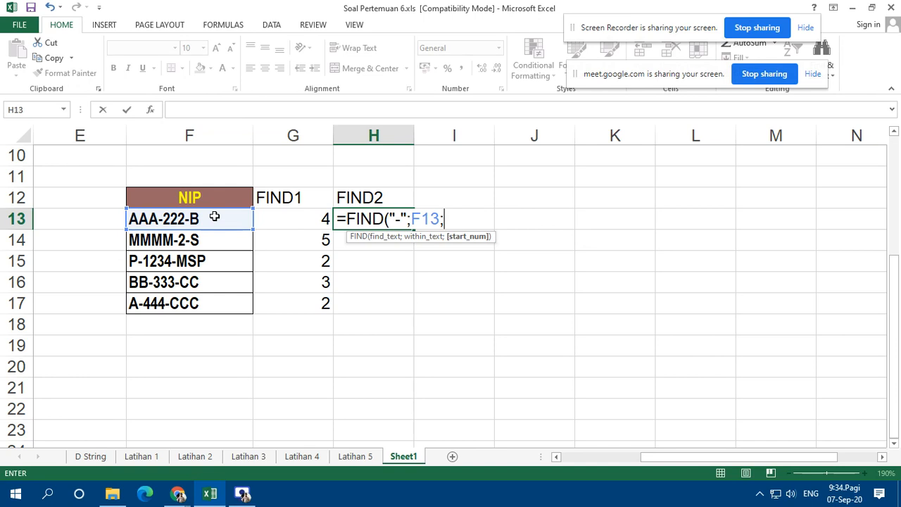
left_click(296, 219)
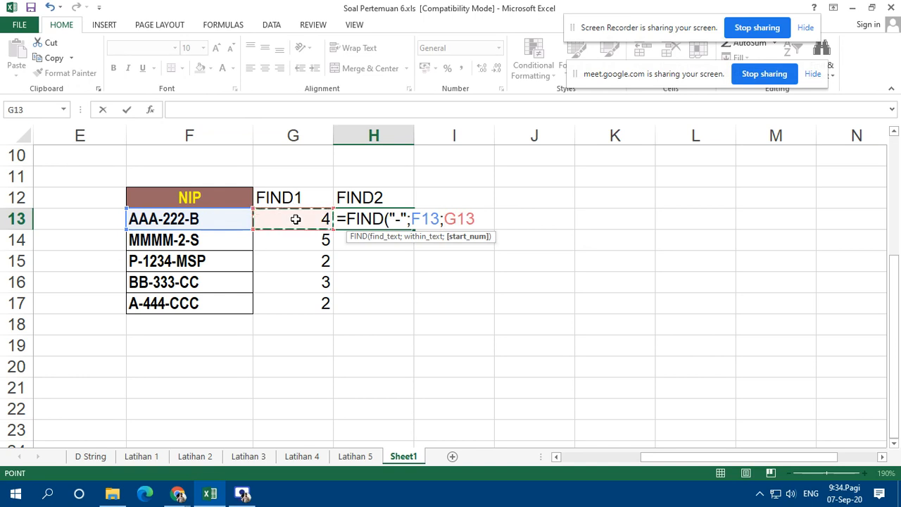
type("+1")
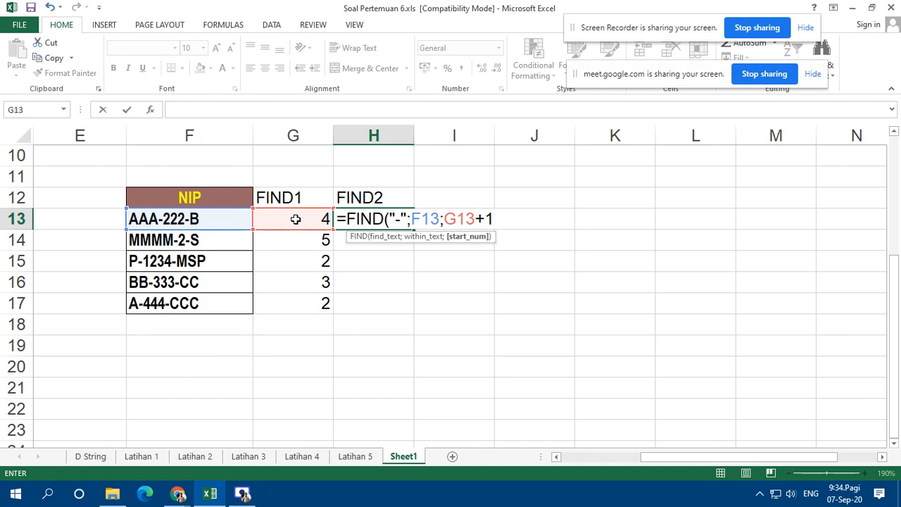
type(")")
key("Return")
Step: Copy the second-hyphen FIND formula from H13 down to H14 through H17
key("Up")
key("ctrl+c")
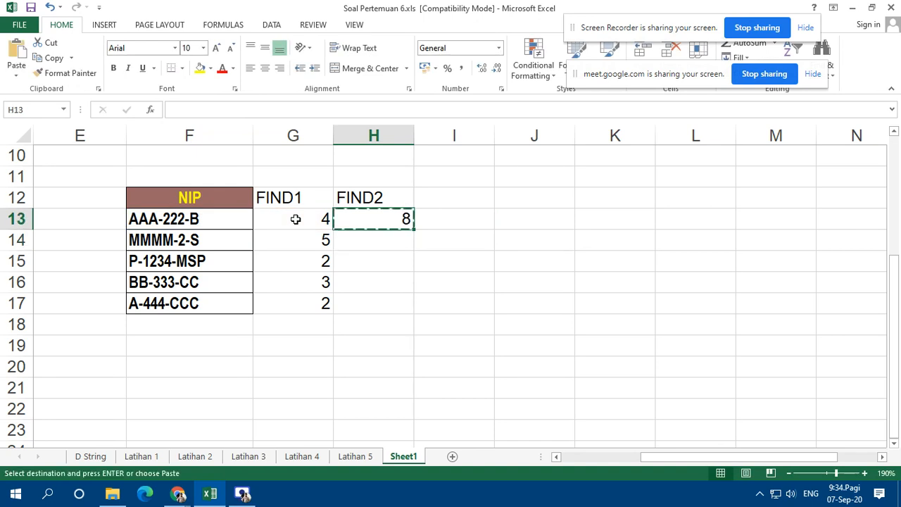
key("Down")
key("shift+Down")
key("shift+Down")
key("shift+Down")
key("ctrl+v")
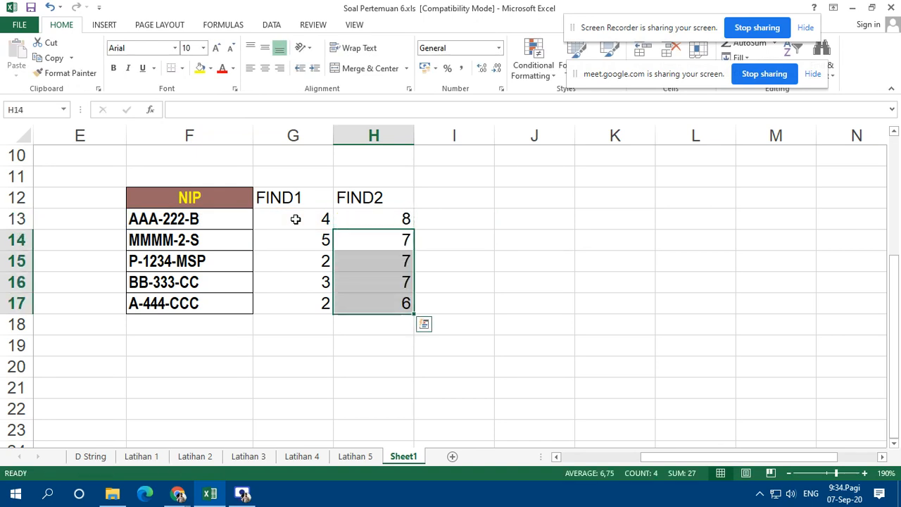
Step: Append *1 to the NIP code in F13 and *2 to the one in F14
left_click(219, 219)
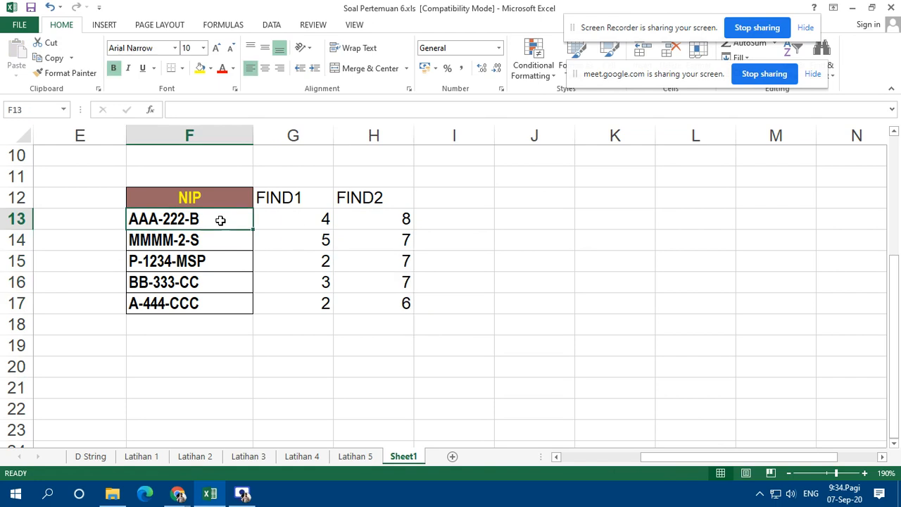
key("F2")
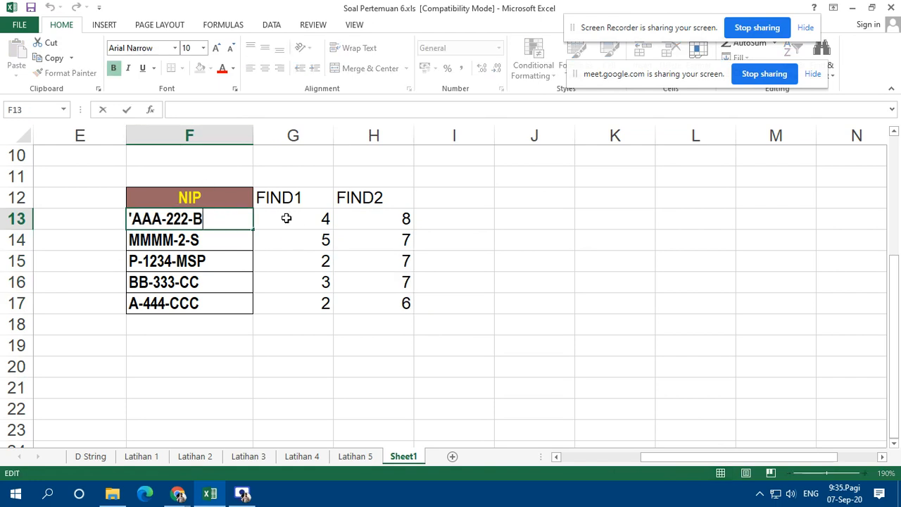
type("*1")
key("Return")
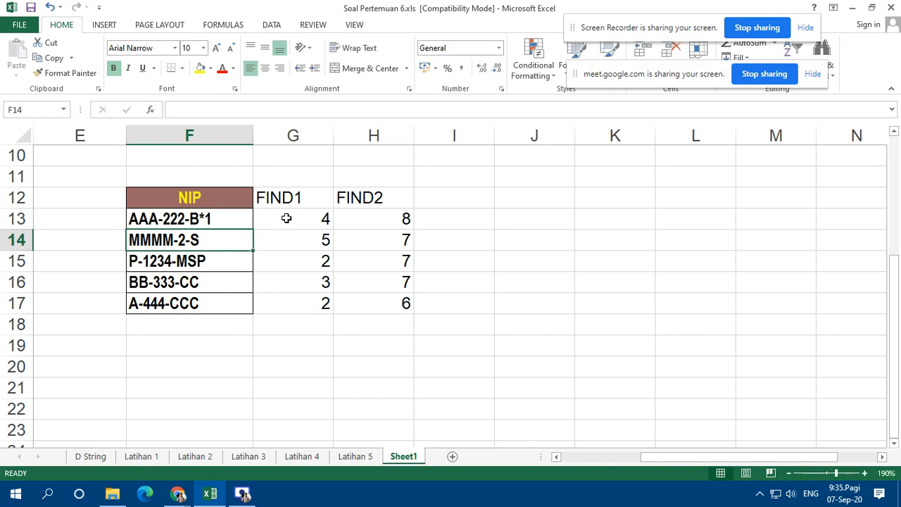
key("F2")
type("*2")
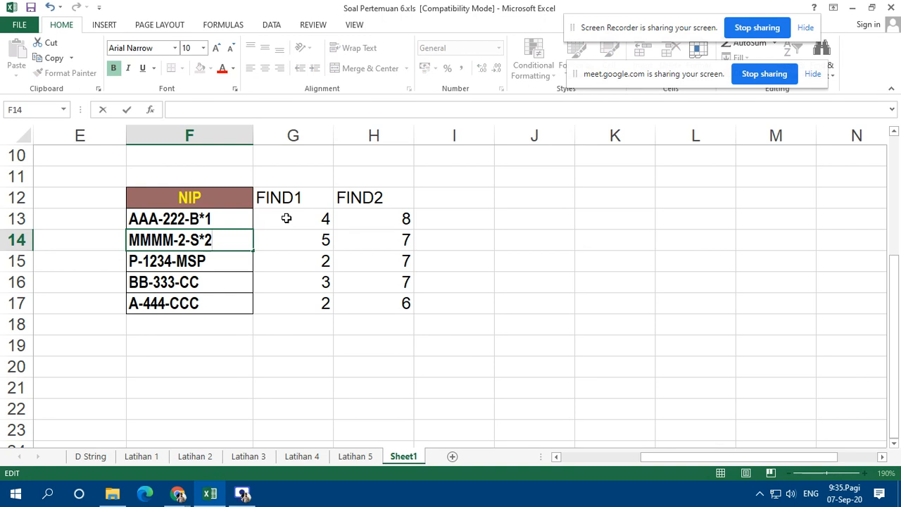
key("Return")
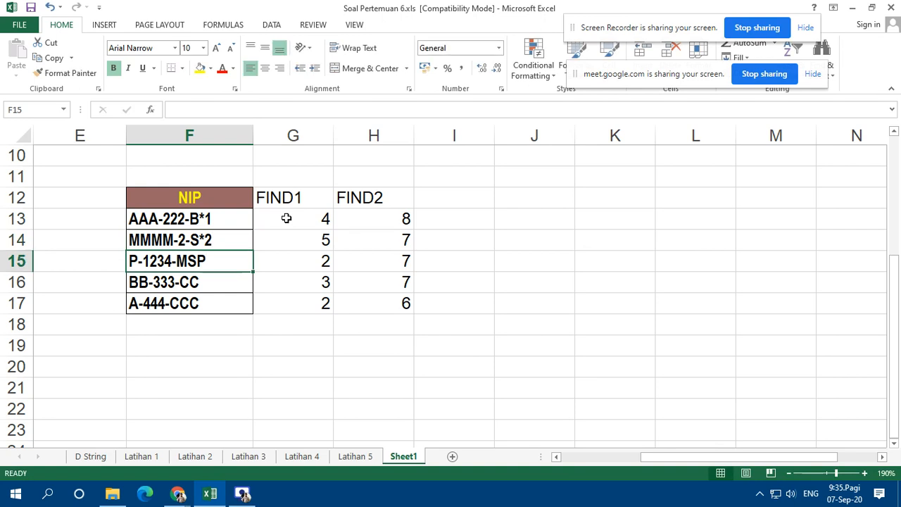
Step: Append *34 to the end of the third NIP code in F15, keeping it as text
key("F2")
key("Home")
type("'")
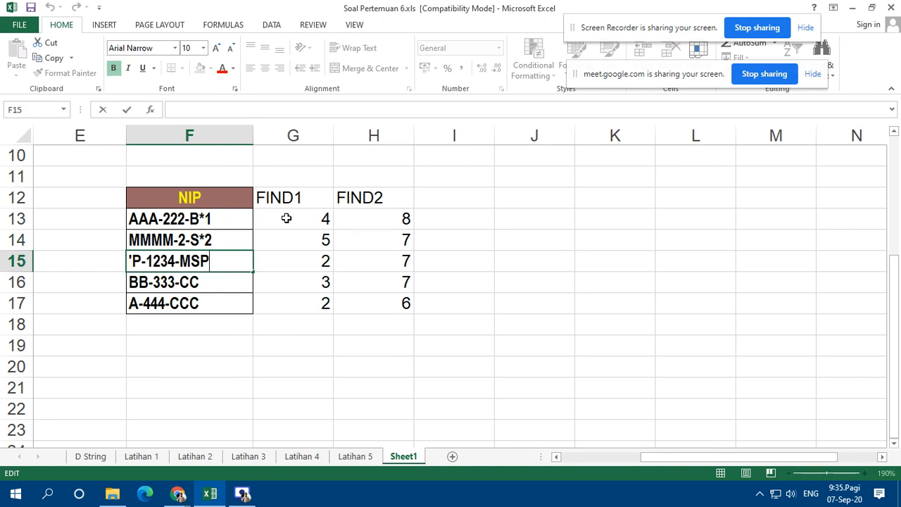
type("*34")
key("Return")
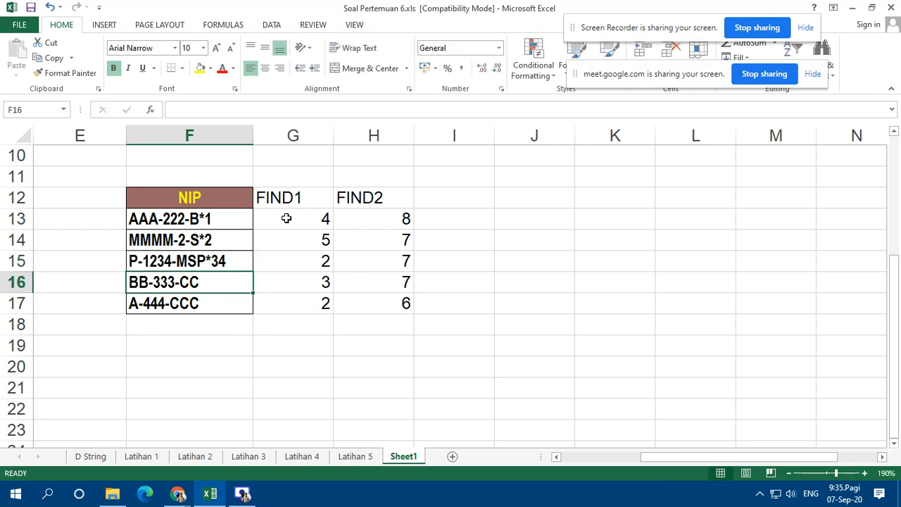
Step: Append *234 to the end of the fourth NIP code in F16, keeping it as text
key("F2")
key("Home")
type("'")
key("End")
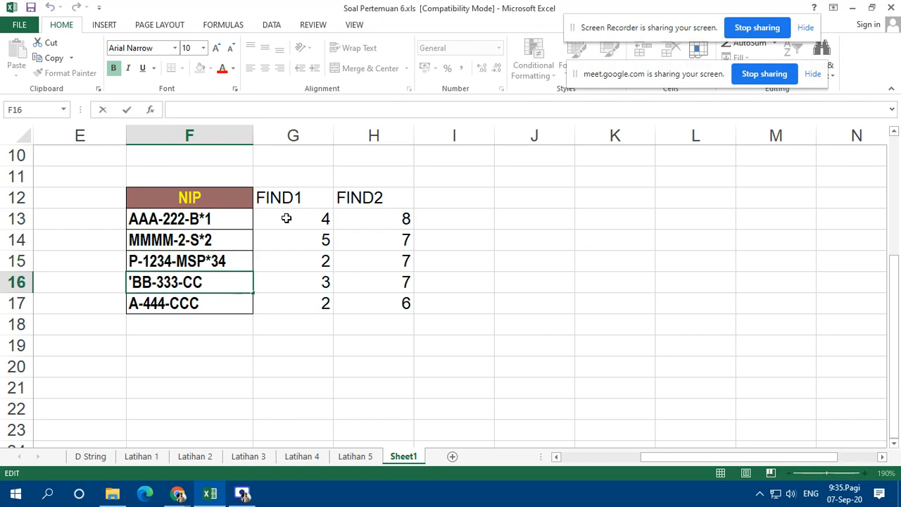
type("*234")
key("Return")
Step: Append *12 to the end of the last NIP code in F17, keeping it as text
key("F2")
key("Home")
type("'")
key("End")
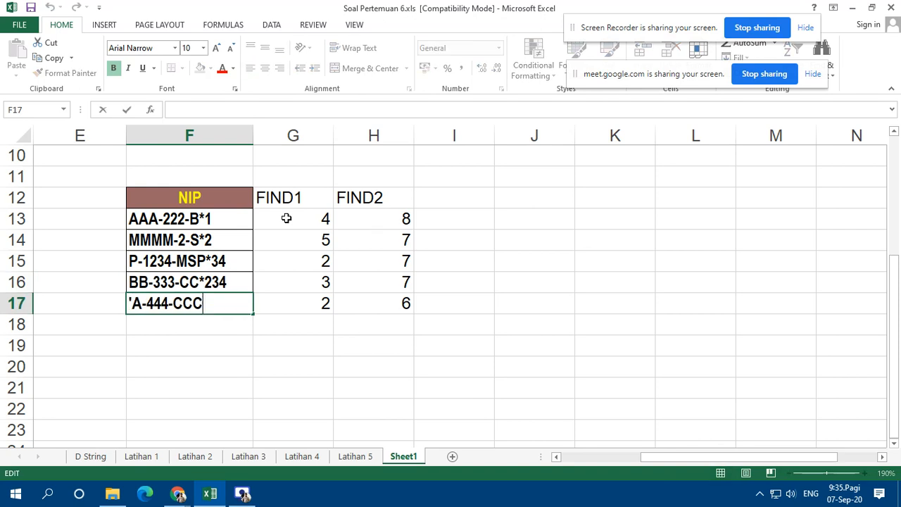
type("*12")
key("Return")
key("Up")
key("Up")
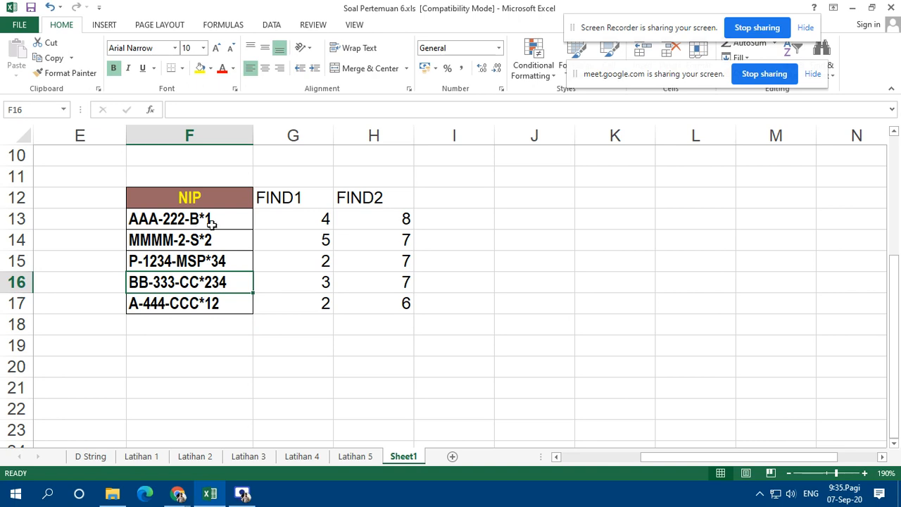
Step: Enter the heading find3 in I12 beside the FIND2 heading
left_click(451, 205)
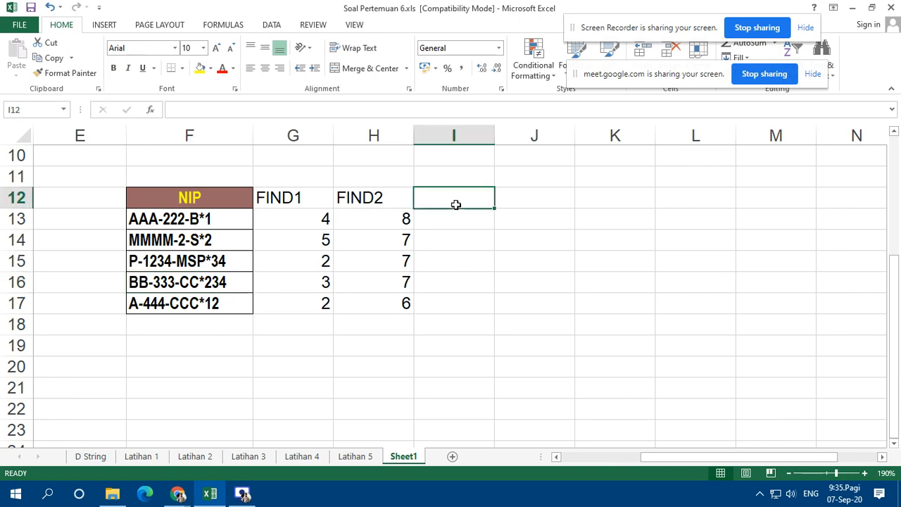
type("find")
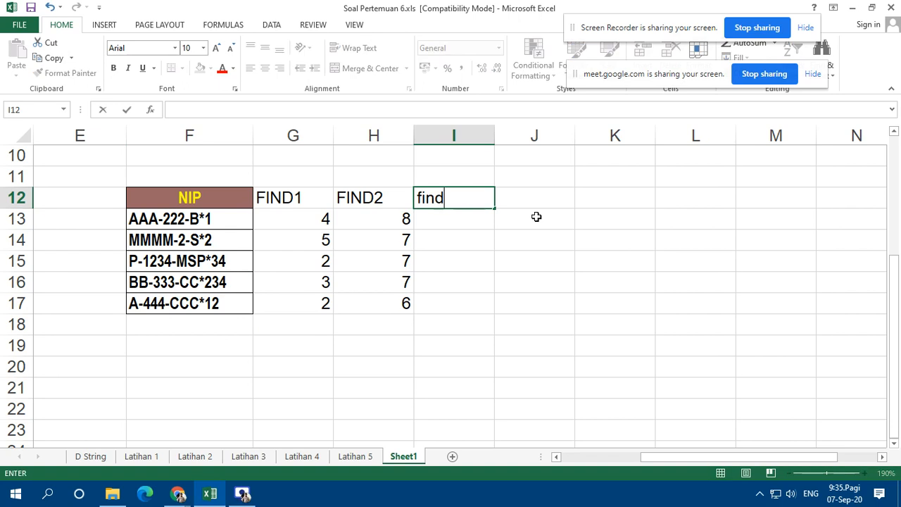
type("3")
key("Return")
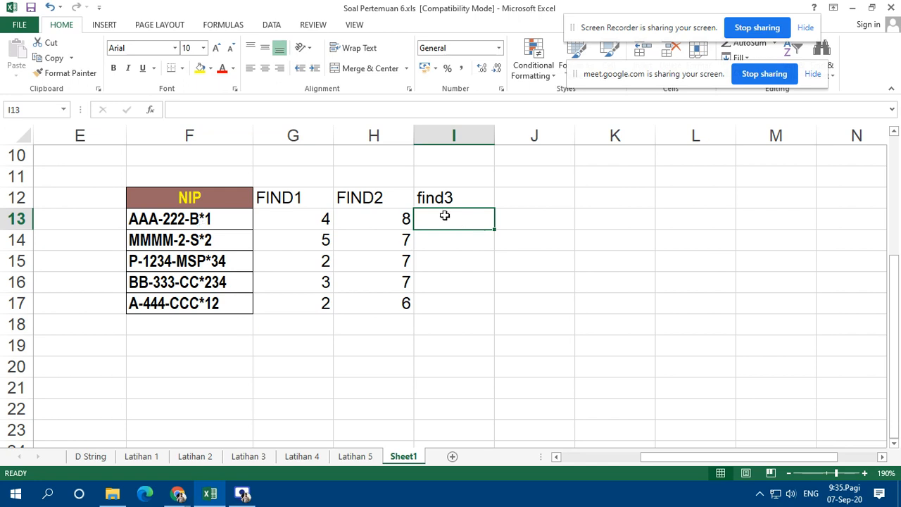
Step: Enter the formula =FIND("*";F13;1) in I13 to locate the asterisk in the first NIP code
type("=fin")
key("Tab")
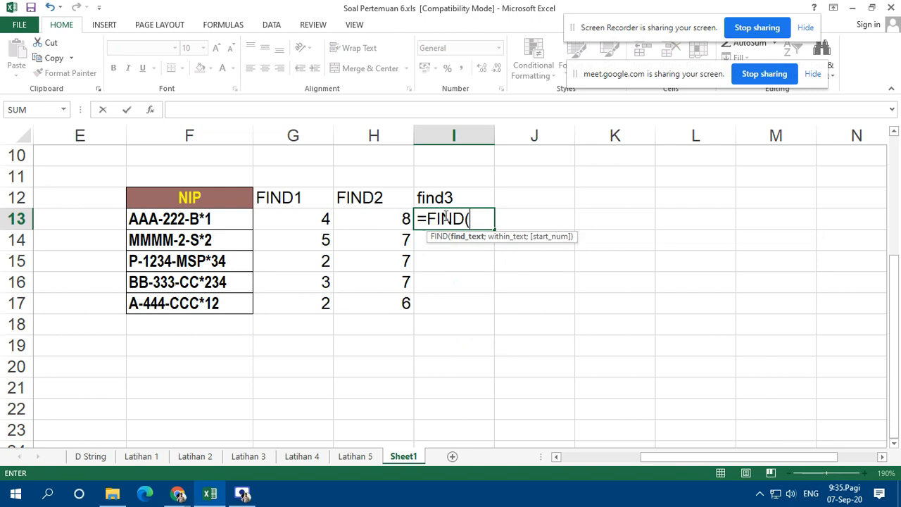
type("\"*\";")
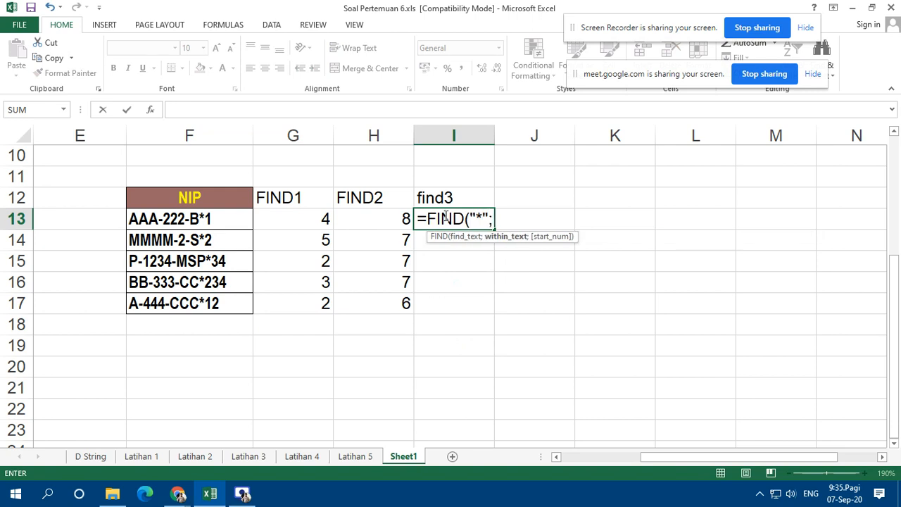
left_click(188, 218)
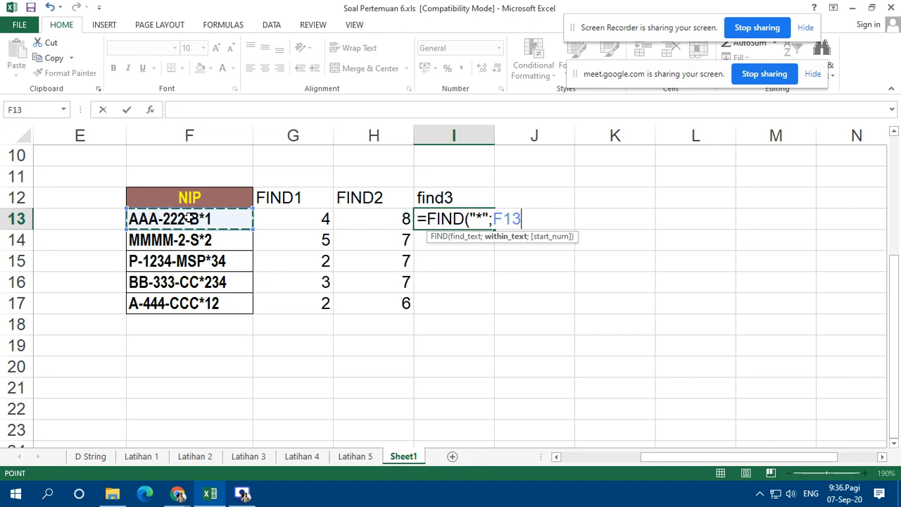
type(";")
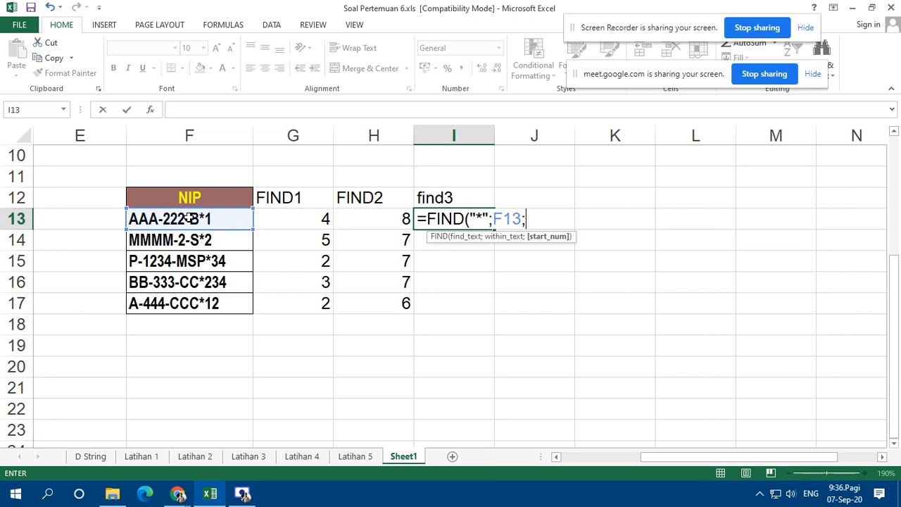
type("1)")
key("Return")
Step: Copy the asterisk FIND formula from I13 down through I17 for the remaining NIP codes
key("Up")
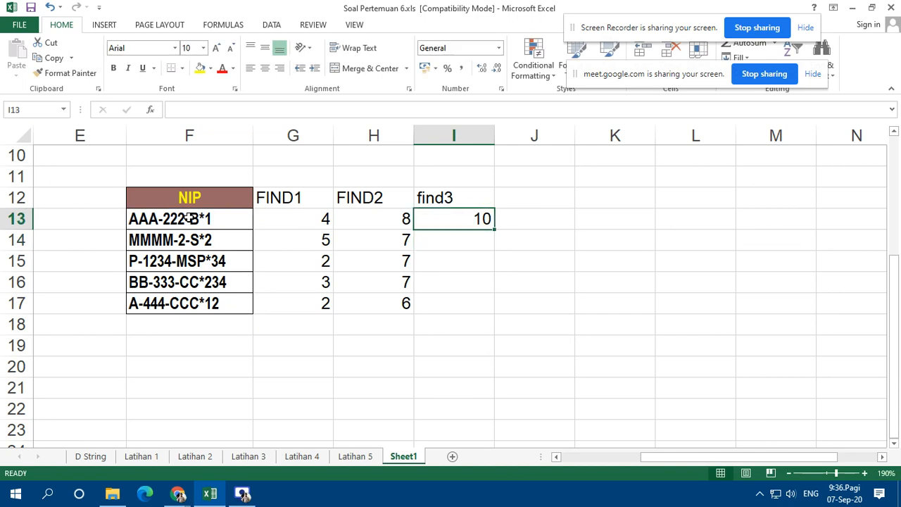
key("ctrl+c")
key("shift+Down")
key("shift+Down")
key("shift+Down")
key("shift+Down")
key("Return")
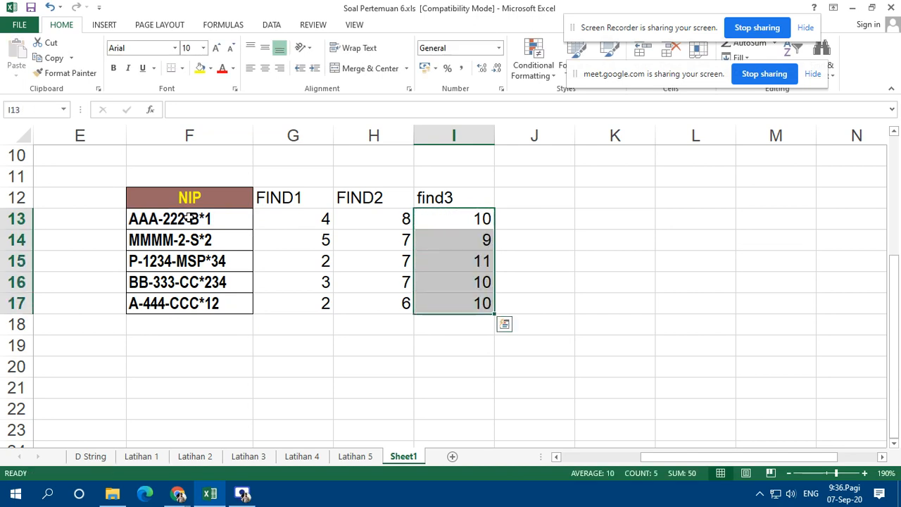
Step: Inspect the FIND formula in I13 and leave it without editing
left_click(456, 223)
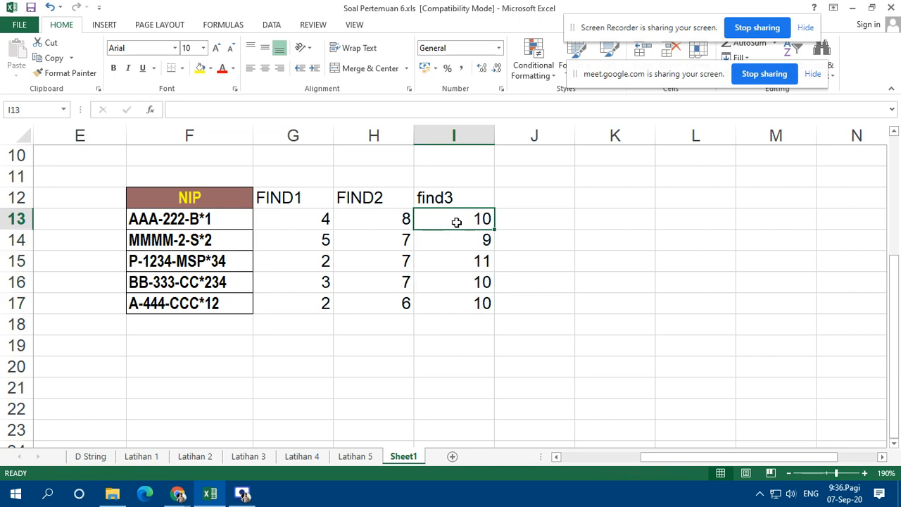
double_click(456, 223)
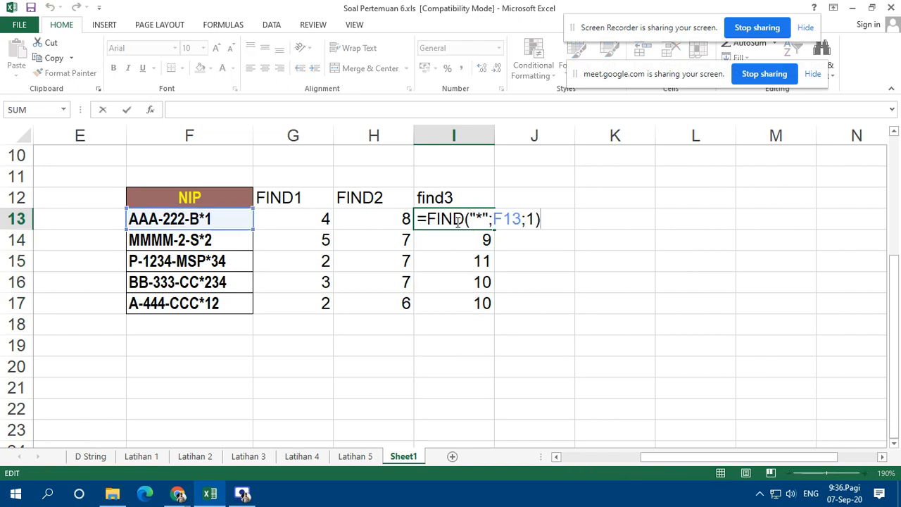
key("Escape")
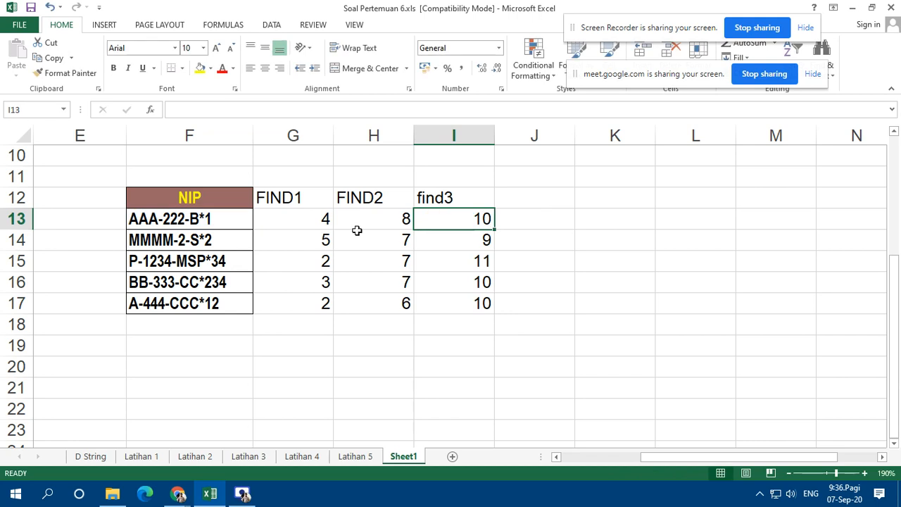
left_click(499, 385)
Step: Replace the asterisk with a hyphen in the first NIP code in F13
left_click(192, 220)
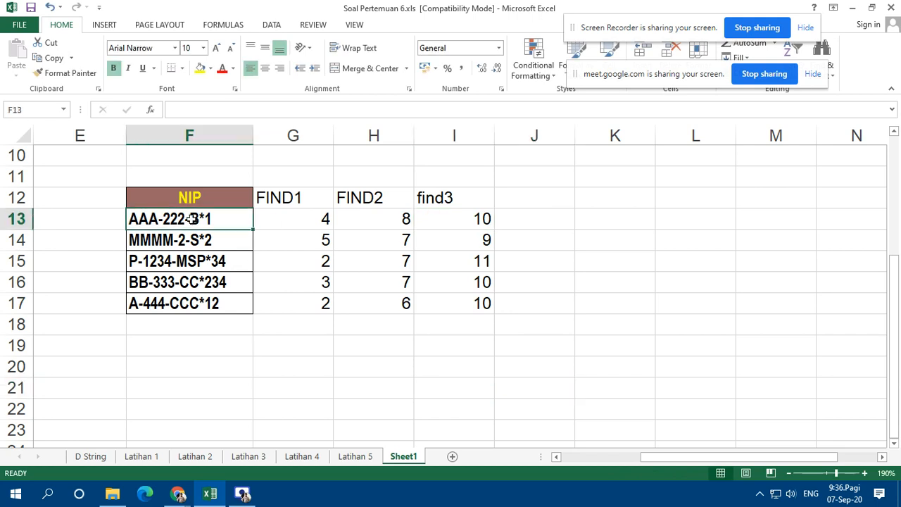
key("F2")
key("Left")
key("Left")
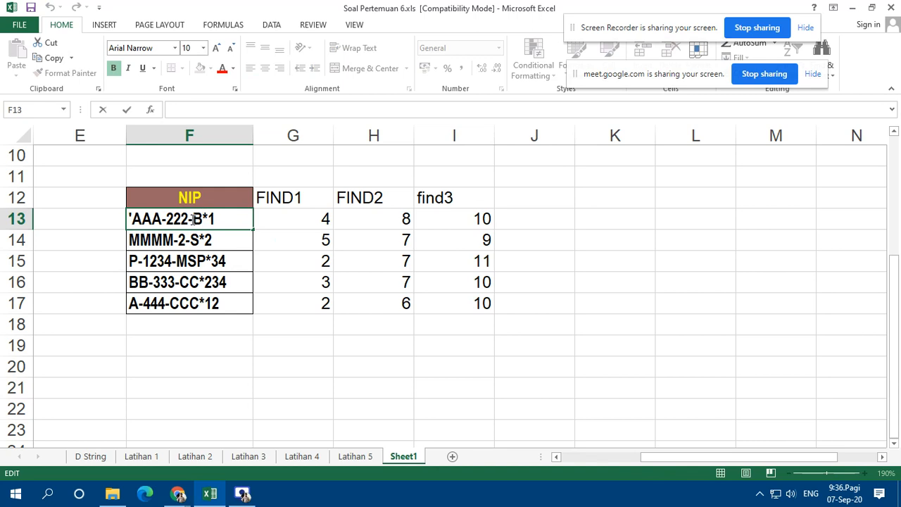
key("Delete")
type("-")
key("Return")
Step: Change the asterisk to a hyphen in the second NIP code in F14
key("F2")
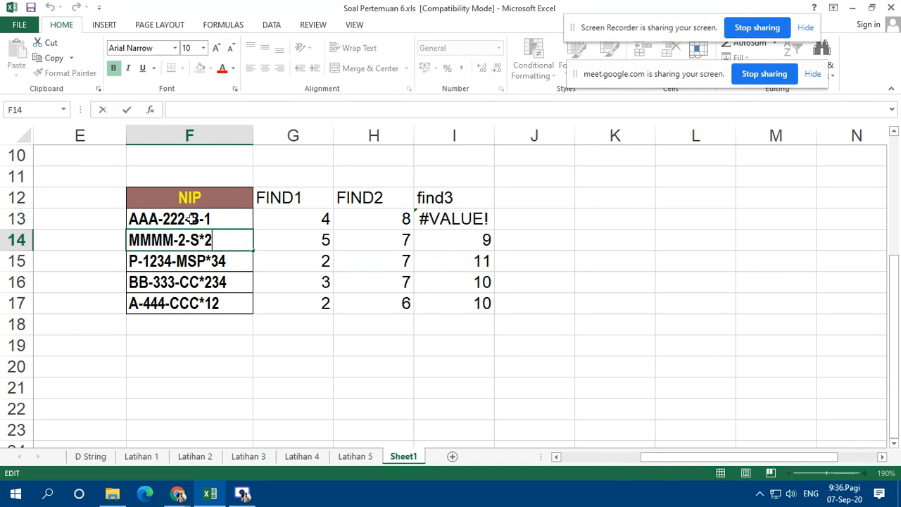
key("Left")
key("Left")
key("Delete")
type("-")
key("Return")
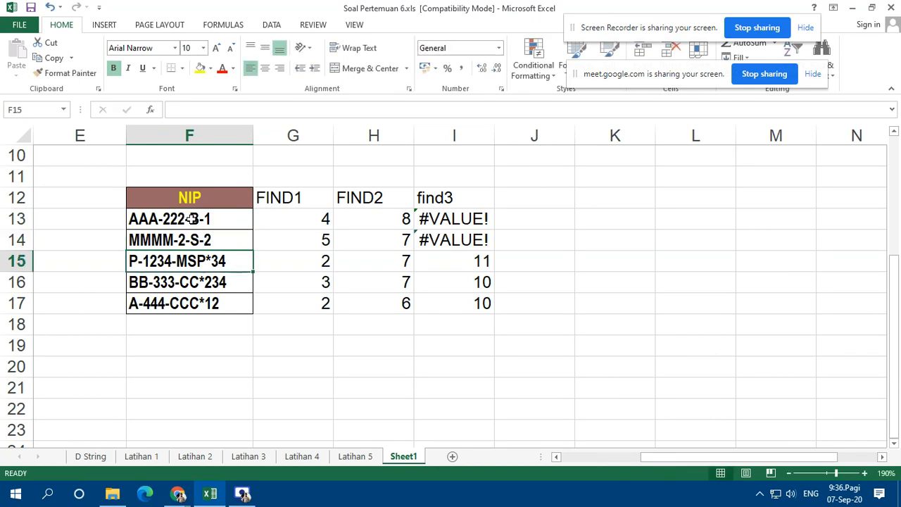
Step: Replace the asterisk in the third NIP code, in F15, with a hyphen
key("Down")
key("Up")
key("F2")
key("Left")
key("Left")
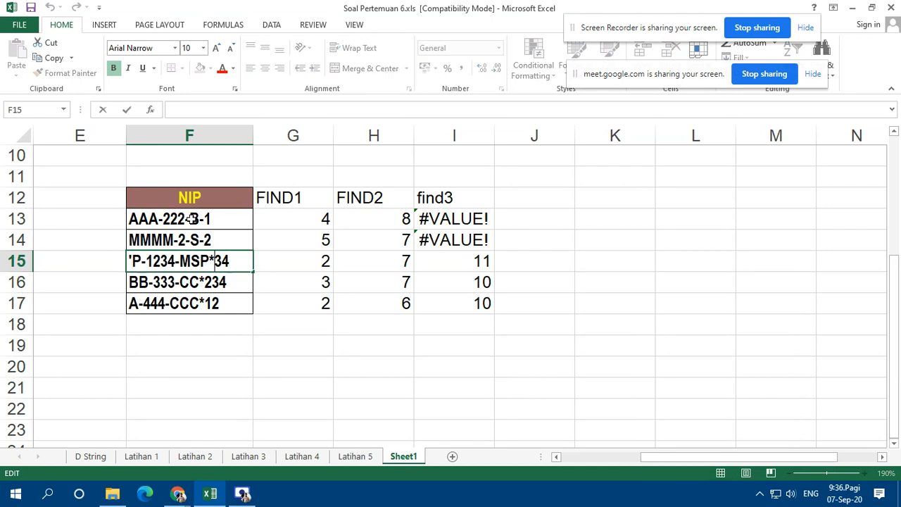
key("Left")
key("Delete")
type("-")
key("Return")
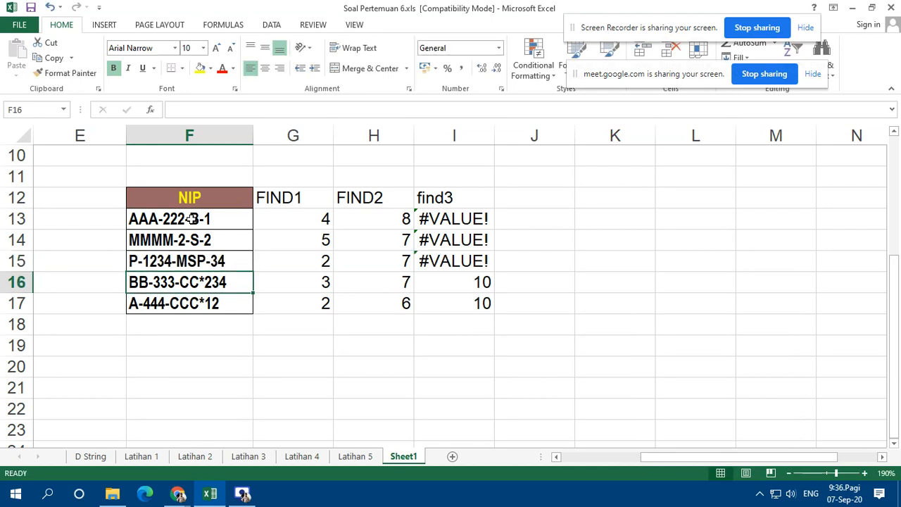
Step: Edit the fourth NIP code in F16 so a hyphen replaces its asterisk
key("F2")
key("Left")
key("Left")
key("Left")
key("Left")
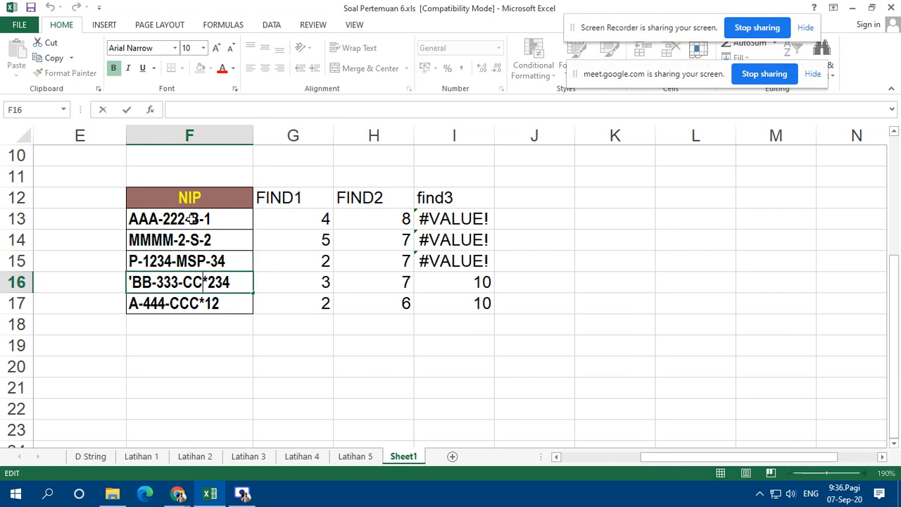
key("Delete")
type("-")
key("Return")
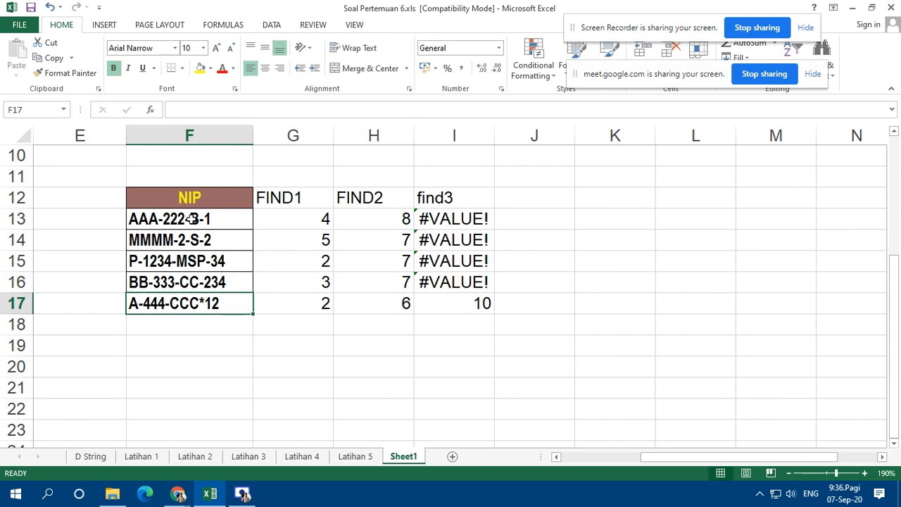
Step: Change the asterisk to a hyphen in the last NIP code in F17
key("F2")
key("Left")
key("Left")
key("Left")
key("Delete")
type("-")
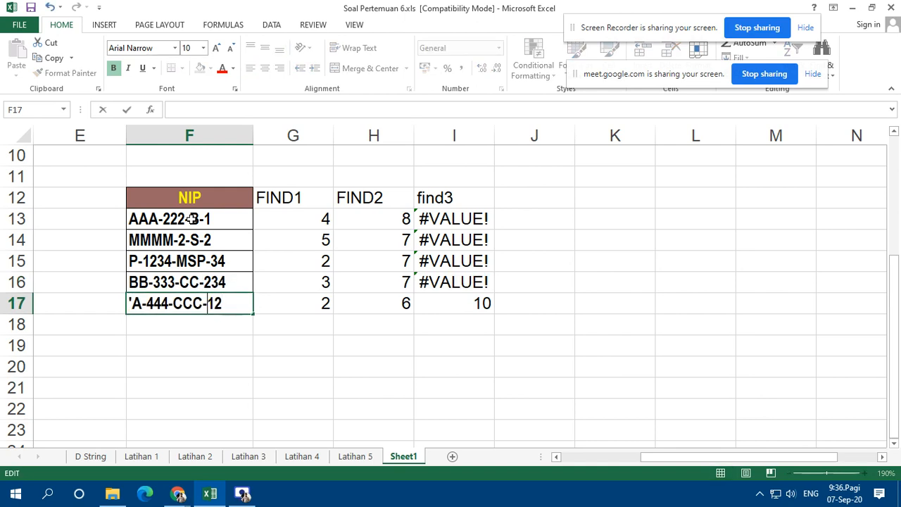
key("Return")
Step: Clear the asterisk FIND formula from I13 under the find3 heading
key("Up")
key("Up")
key("Up")
key("Up")
key("Up")
key("Right")
key("Right")
key("Right")
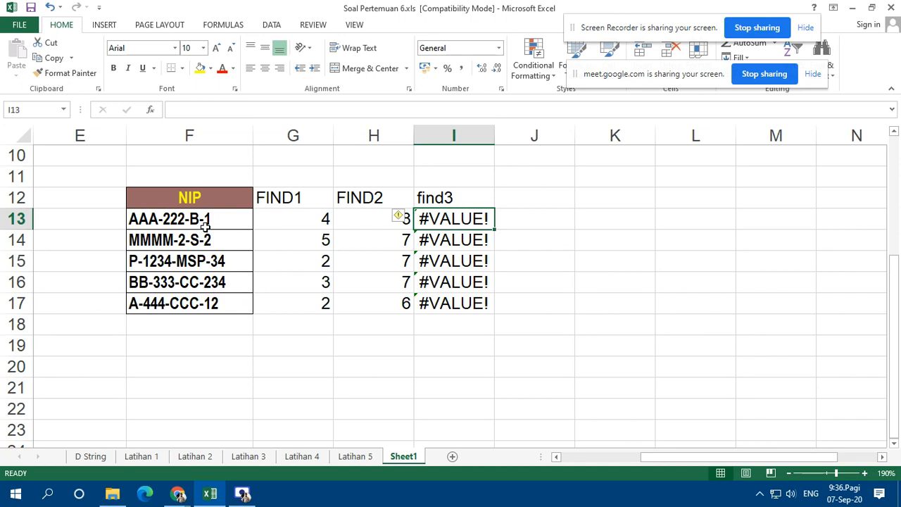
key("Delete")
Step: Enter the formula =FIND("-";F13;H13+1) in I13 to locate the third hyphen in the first NIP code
type("=")
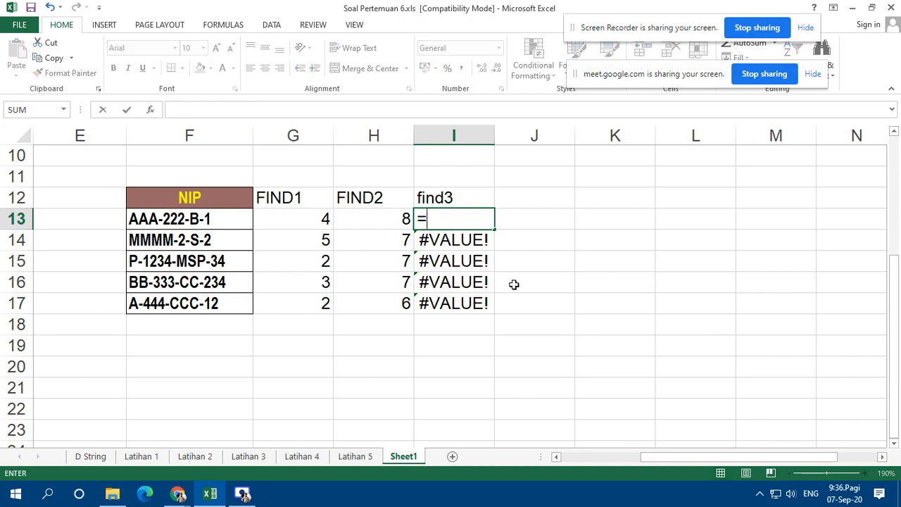
type("fin")
key("Tab")
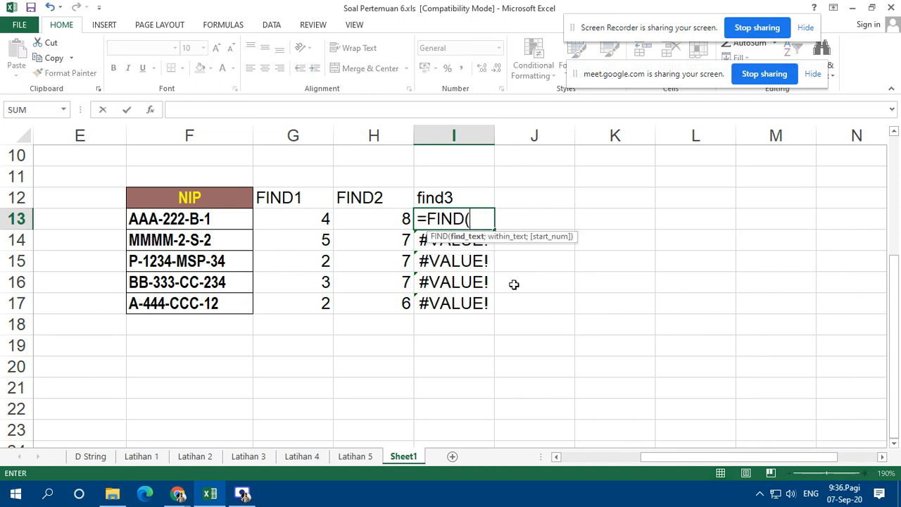
type("\"-\";")
left_click(216, 220)
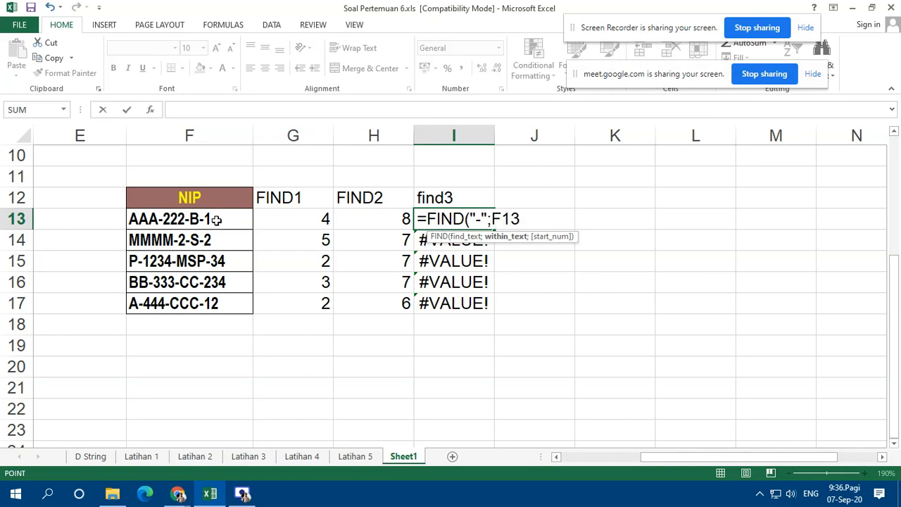
type(";")
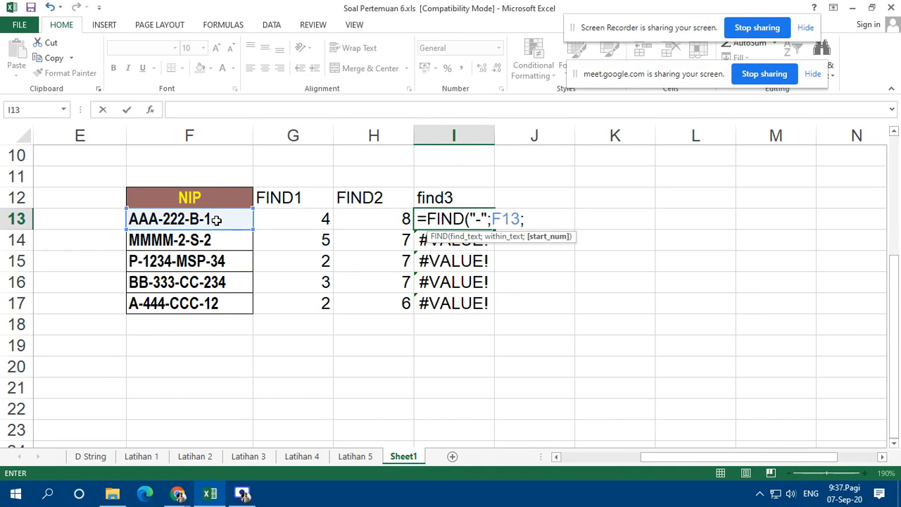
left_click(377, 218)
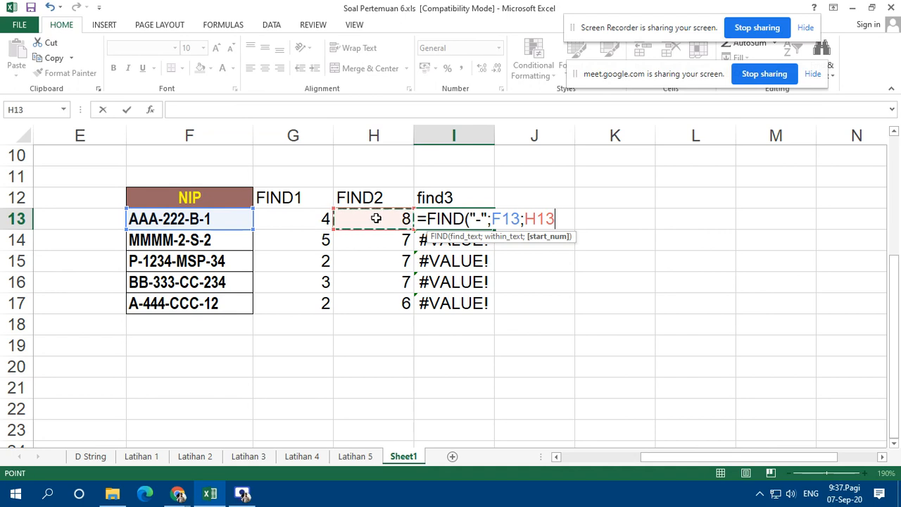
type("+1")
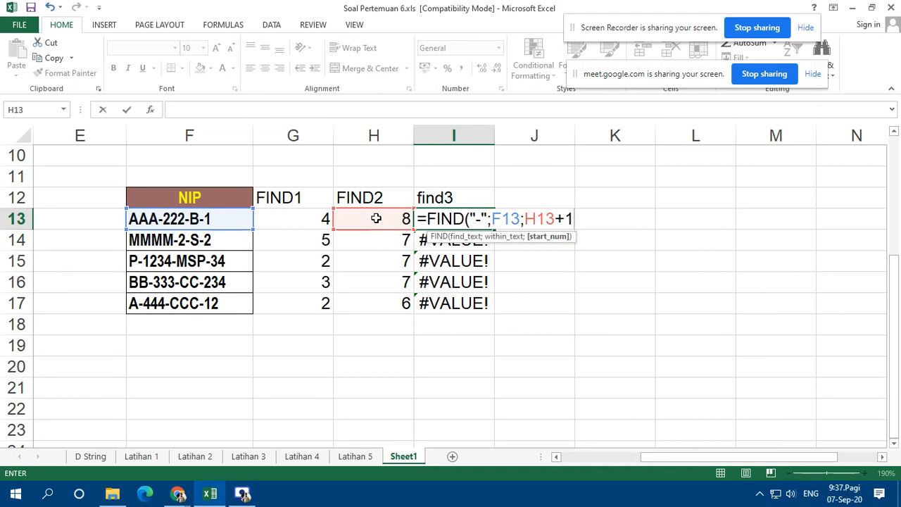
type(")")
key("ctrl+Return")
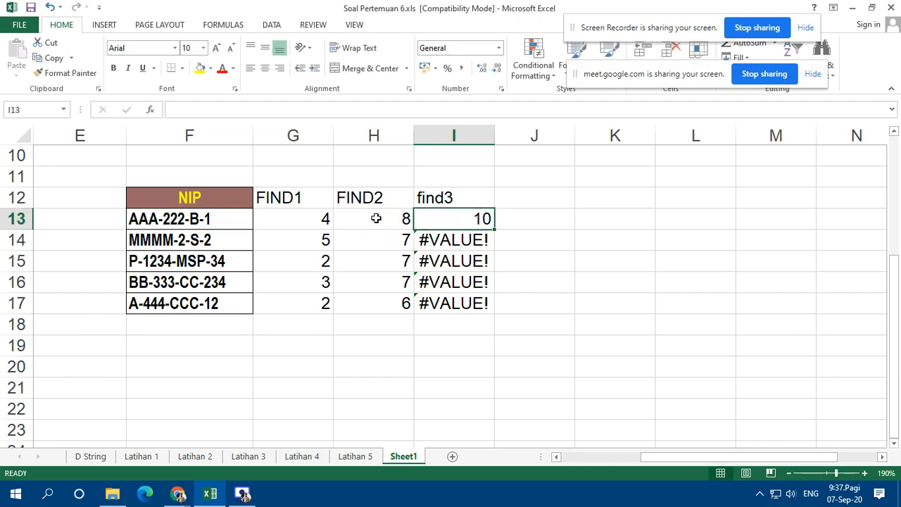
Step: Copy the find3 formula from I13 down through I17
key("ctrl+c")
key("shift+Down")
key("shift+Down")
key("shift+Down")
key("shift+Down")
key("ctrl+v")
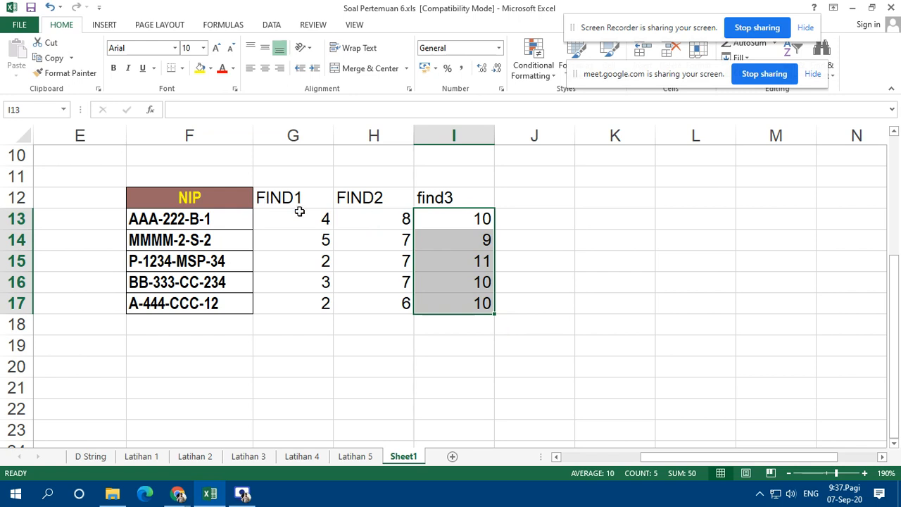
left_click(399, 221)
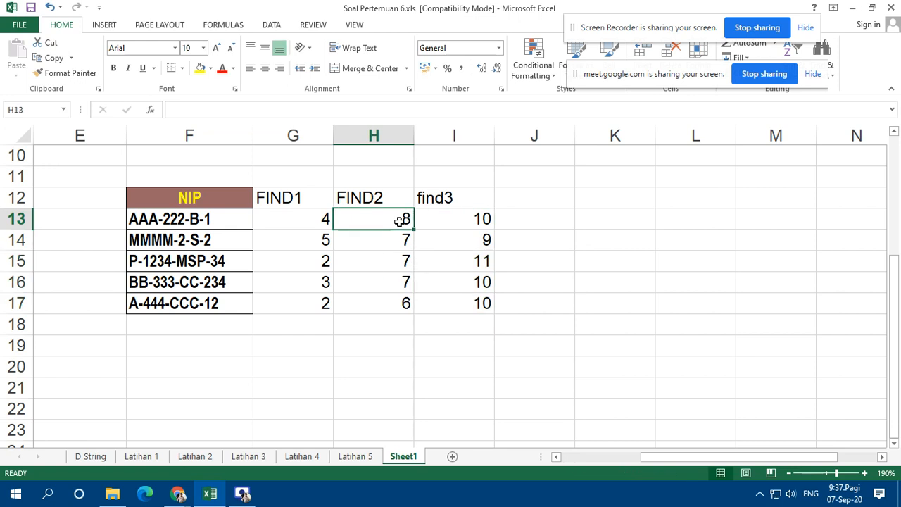
left_click(456, 222)
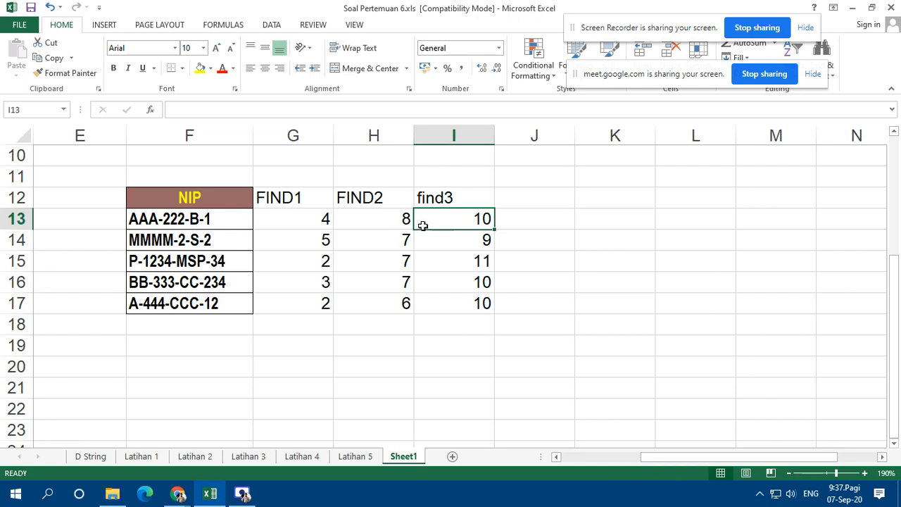
Step: Undo the recent edits to restore the asterisks in the NIP codes F13:F17 and clear the find3 results in I14:I17
left_click(226, 224)
key("ctrl+z")
key("ctrl+z")
key("ctrl+z")
key("ctrl+z")
key("ctrl+z")
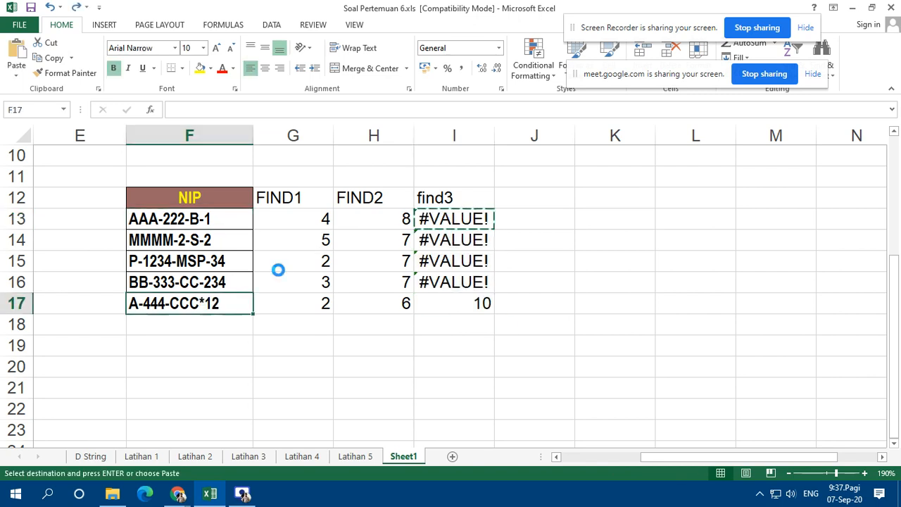
key("ctrl+z")
key("ctrl+z")
key("ctrl+z")
left_click(452, 356)
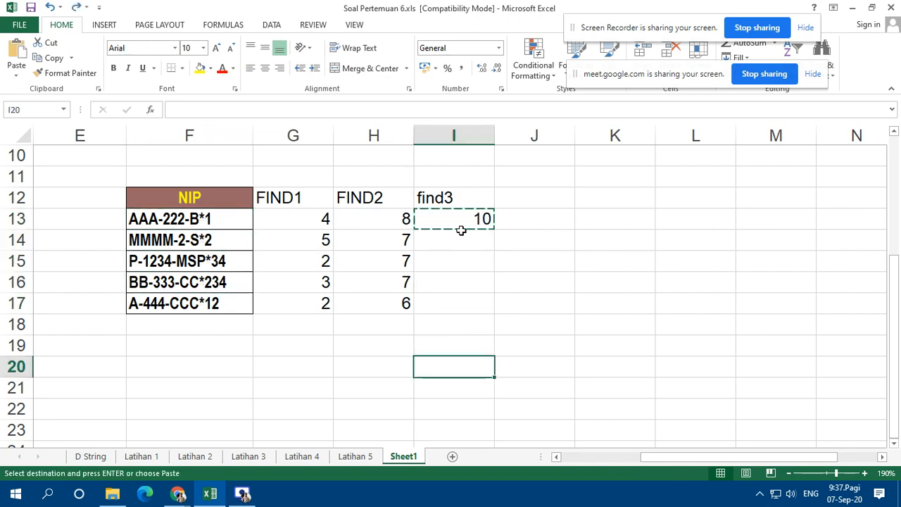
Step: Check the formula =FIND("*";F13;1) in I13 and fill it down through I17
left_click(466, 225)
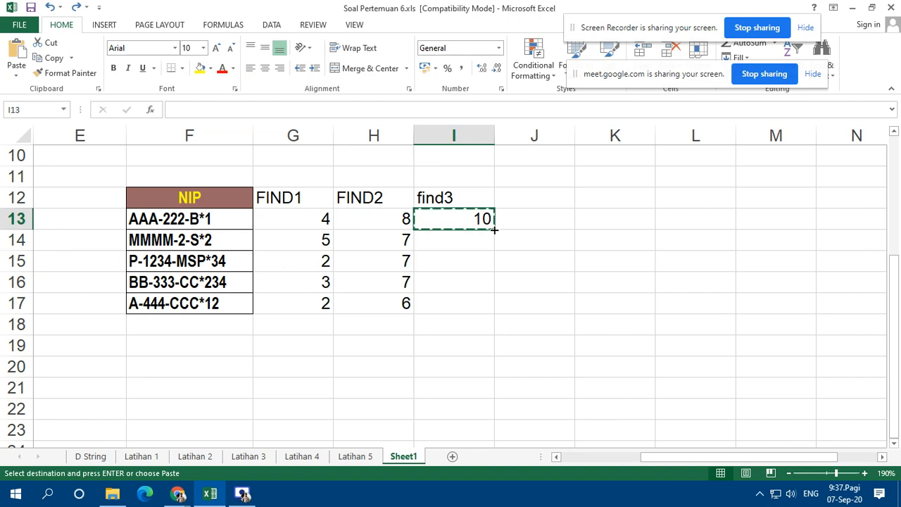
double_click(492, 227)
left_click_drag(527, 218, 537, 219)
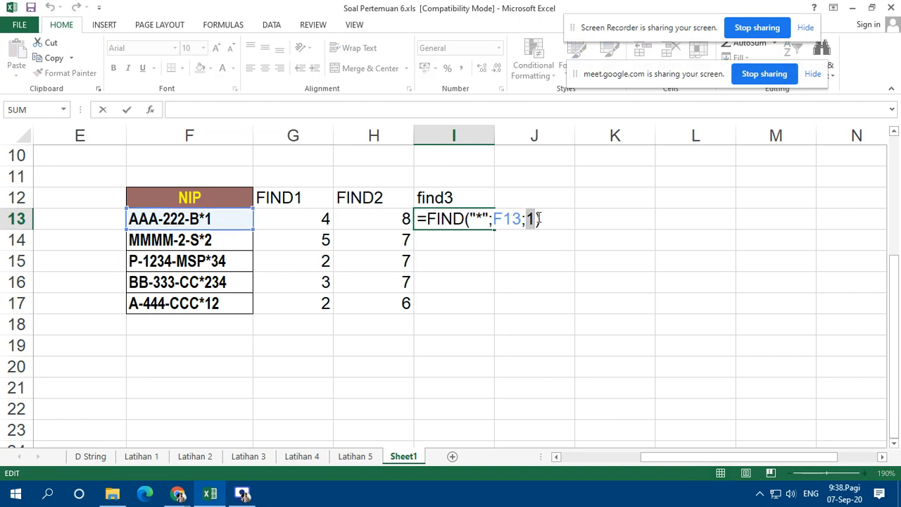
key("Return")
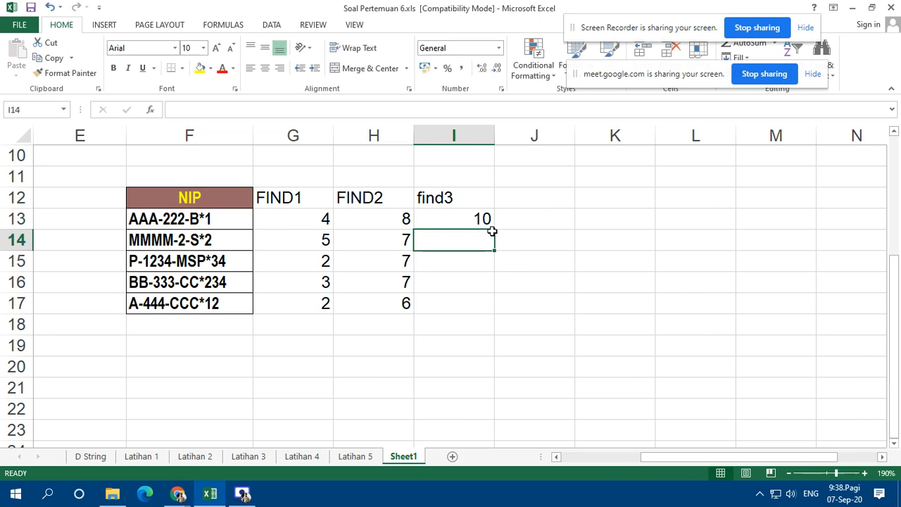
left_click(486, 221)
left_click_drag(494, 232, 496, 310)
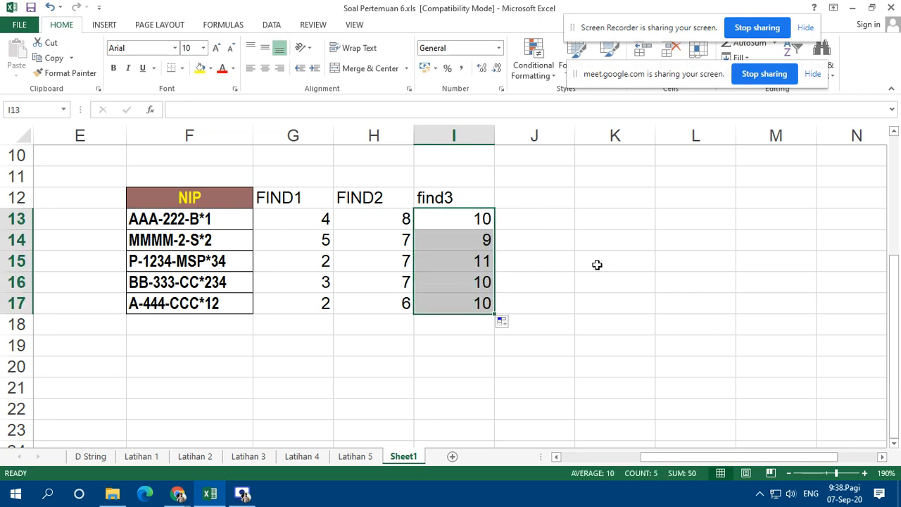
Step: Add the column header "len" in J12, beside the find3 column
left_click(301, 197)
left_click(342, 197)
left_click(457, 197)
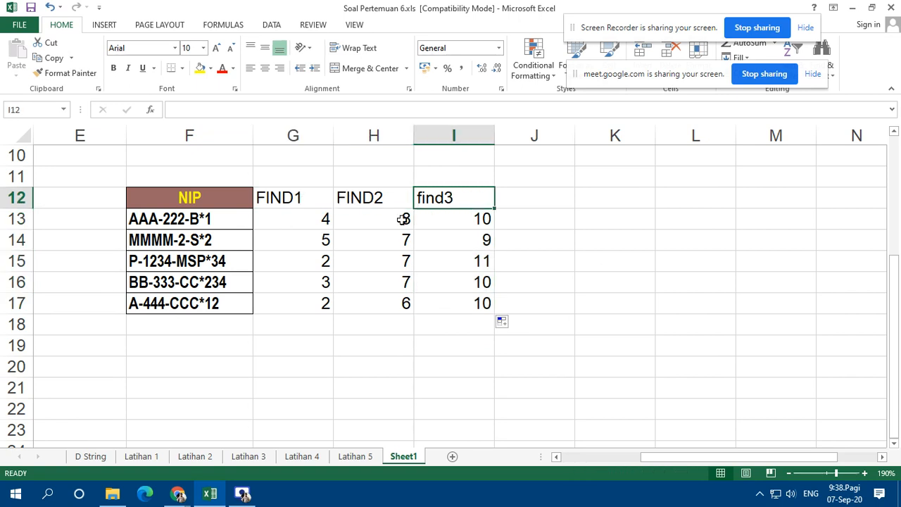
left_click_drag(150, 214, 215, 303)
left_click(532, 202)
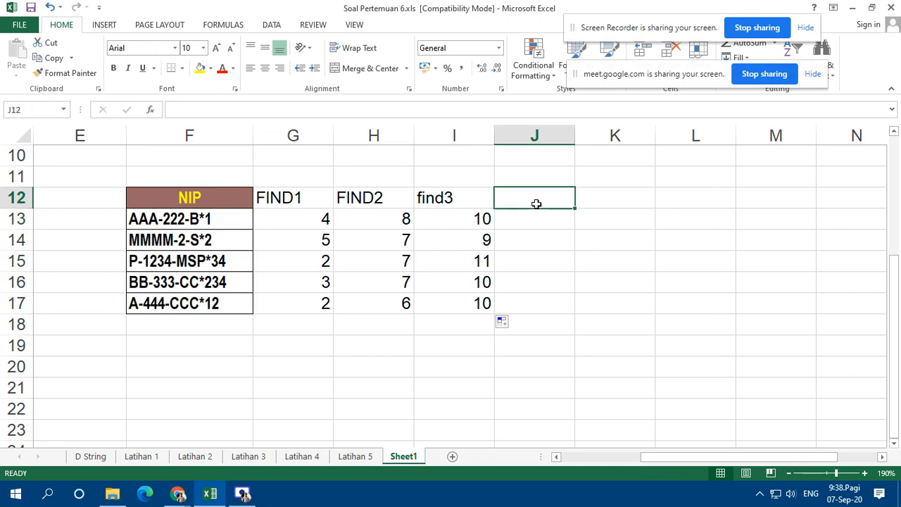
type("len")
key("Return")
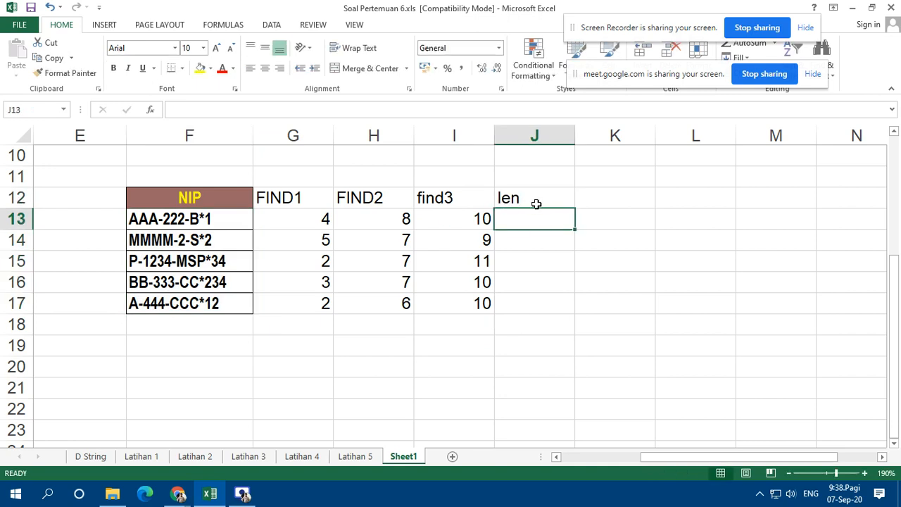
Step: Enter the formula =LEN(F13) in J13 to count the characters of the first NIP code
type("=leb")
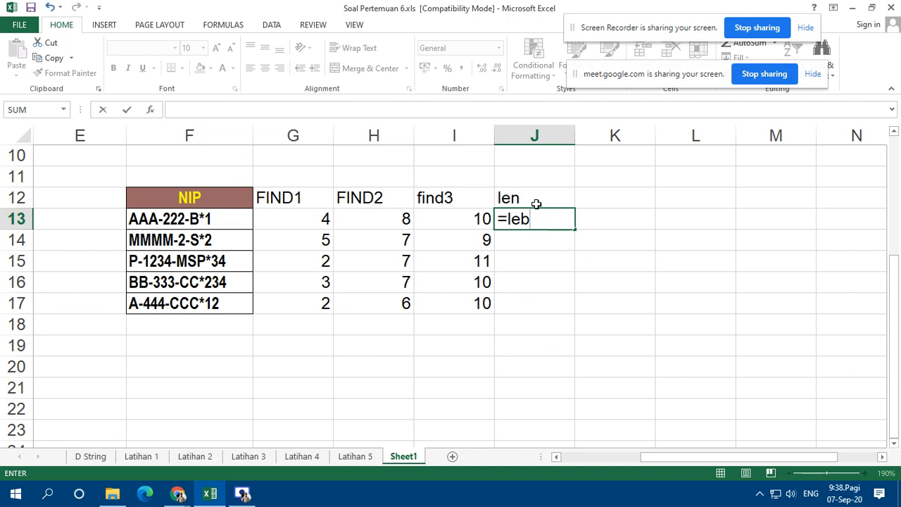
key("BackSpace")
key("Down")
key("Tab")
key("Left")
key("Left")
key("Left")
key("Left")
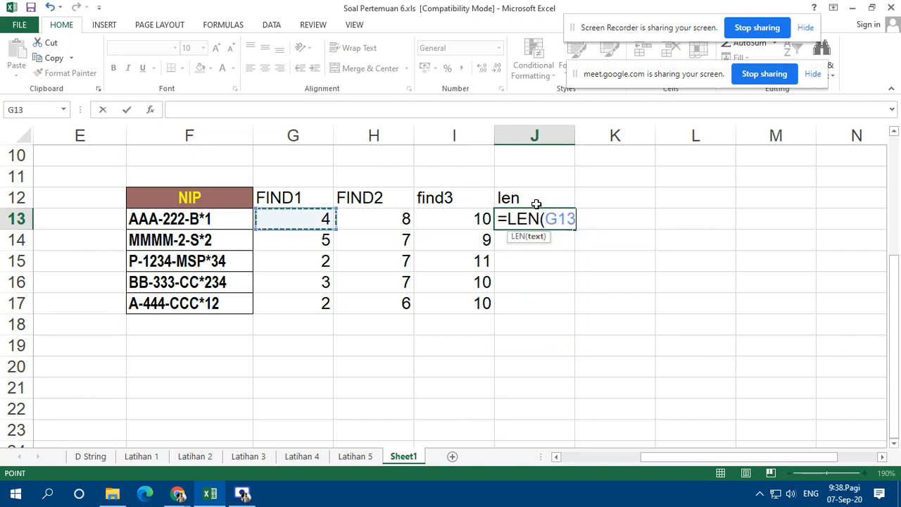
key("ctrl+Return")
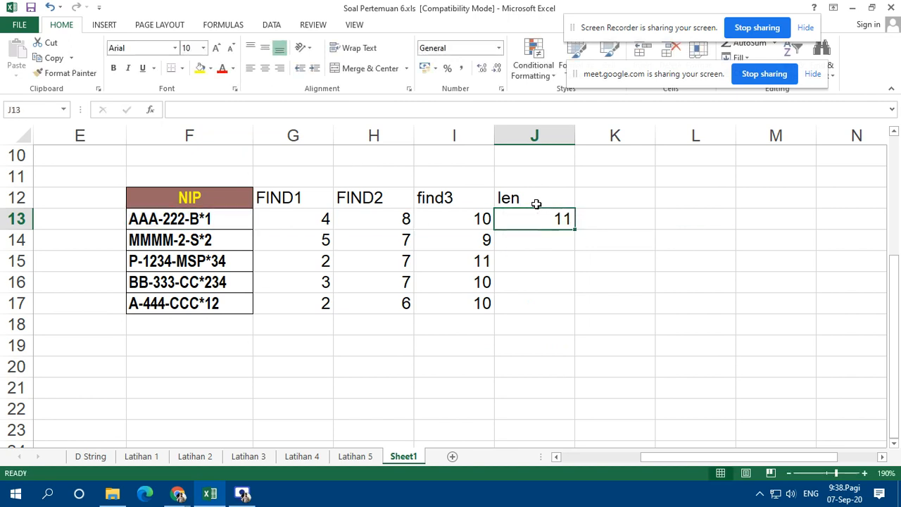
Step: Copy the LEN formula from J13 down through J17
key("ctrl+c")
key("shift+Down")
key("shift+Down")
key("shift+Down")
key("shift+Down")
key("Return")
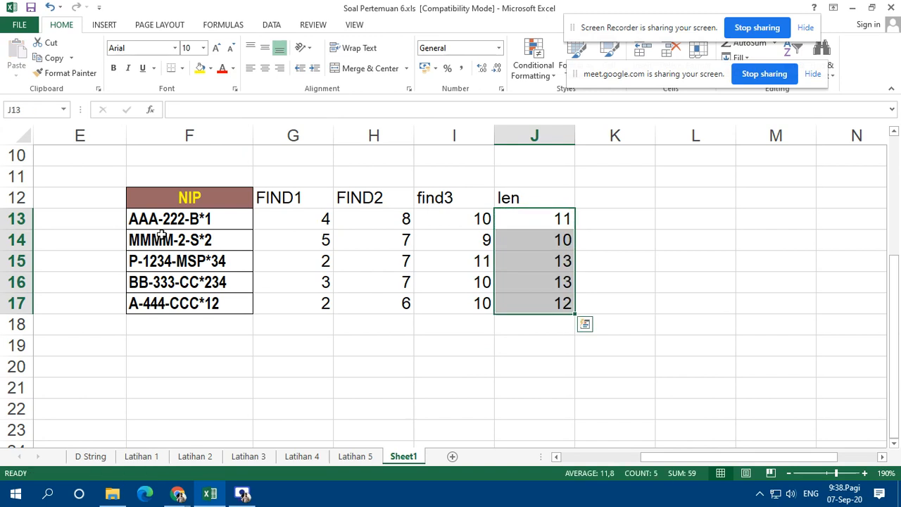
Step: Add the column header "LEFT" in K12
left_click(621, 202)
type("LEFT")
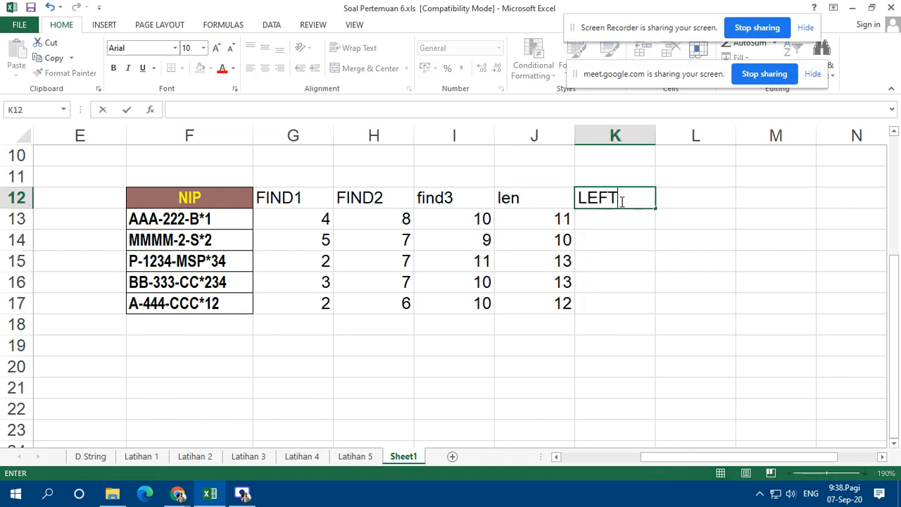
key("Return")
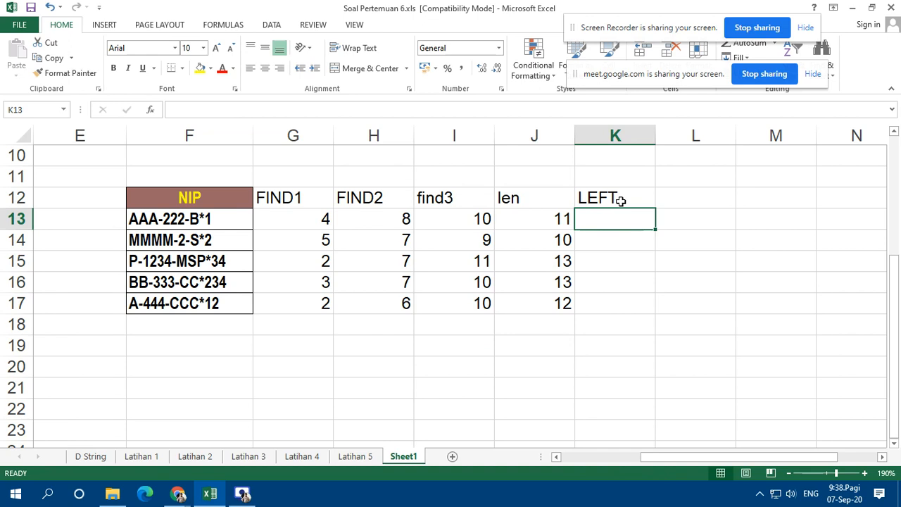
Step: Enter the formula =LEFT(F13;G13-1) in K13 to extract the text before the first dash
type("=le")
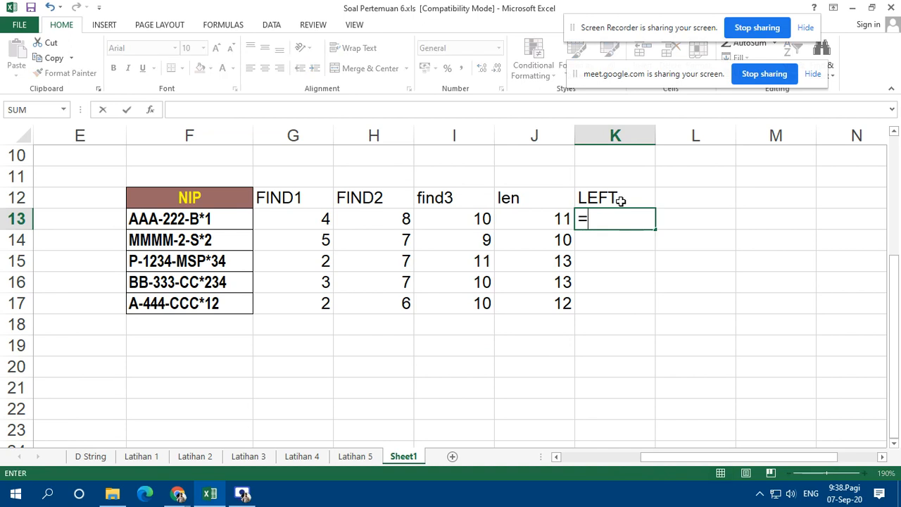
key("Tab")
key("Left")
key("Left")
key("Left")
key("Left")
key("Left")
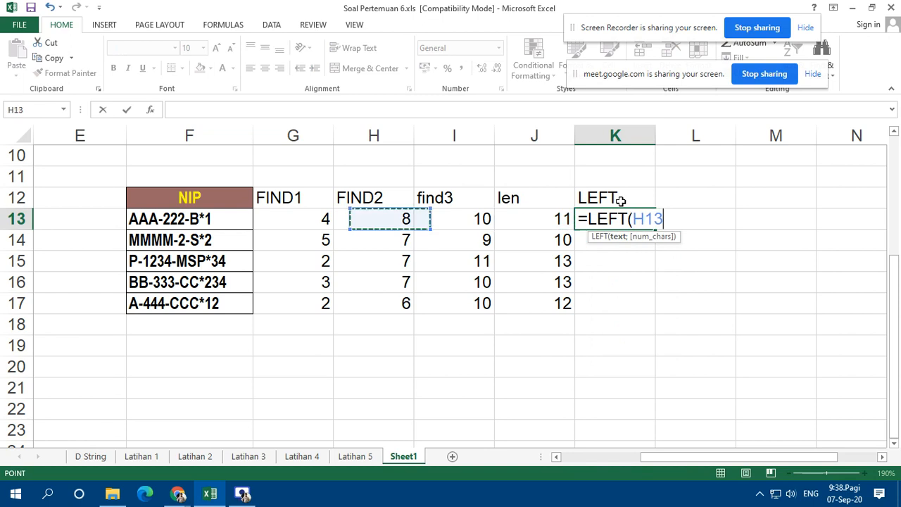
type(";")
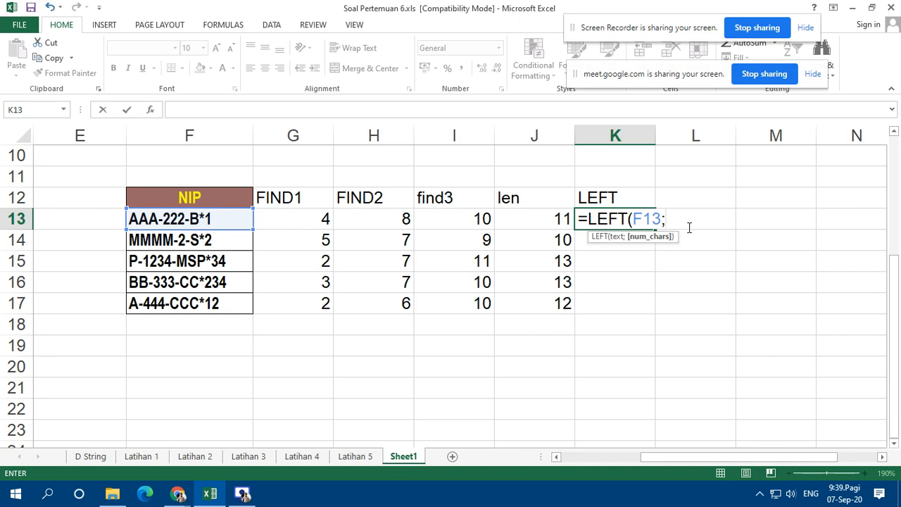
left_click(314, 218)
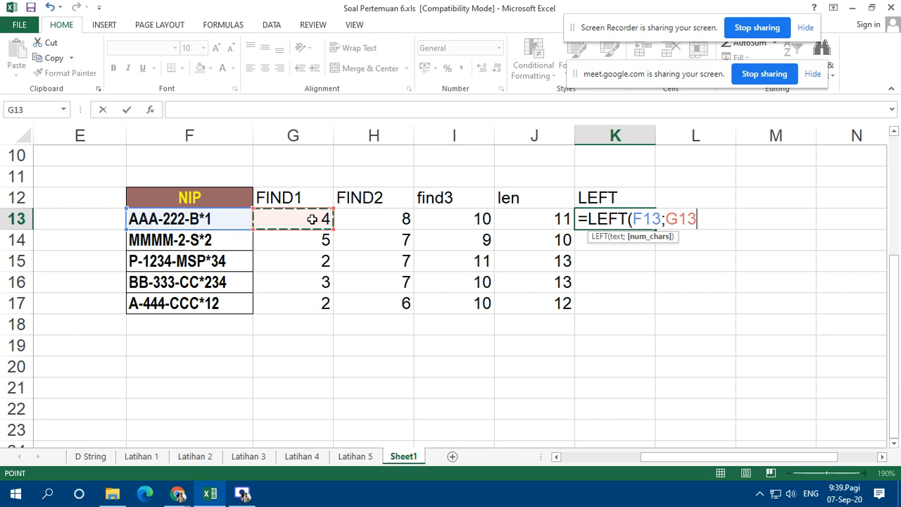
type("-1")
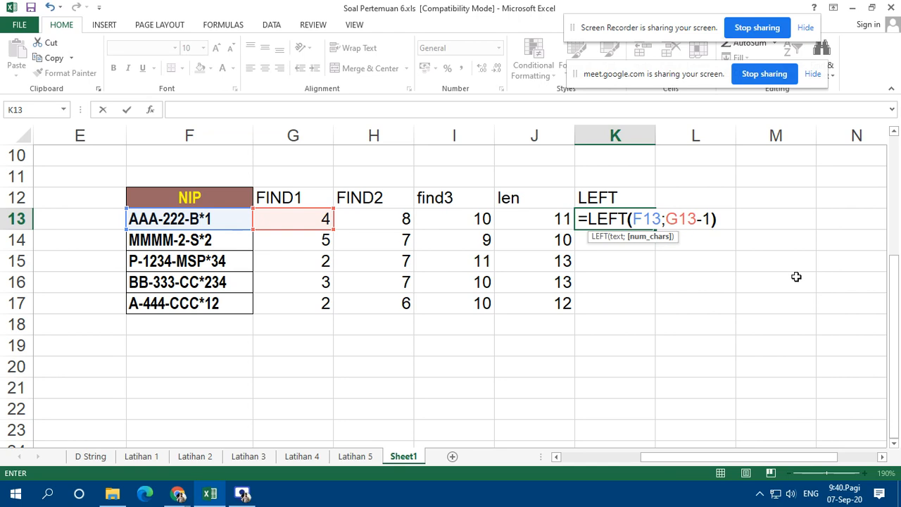
key("ctrl+Return")
Step: Copy the LEFT formula from K13 down through K17
key("ctrl+c")
key("shift+Down")
key("shift+Down")
key("shift+Down")
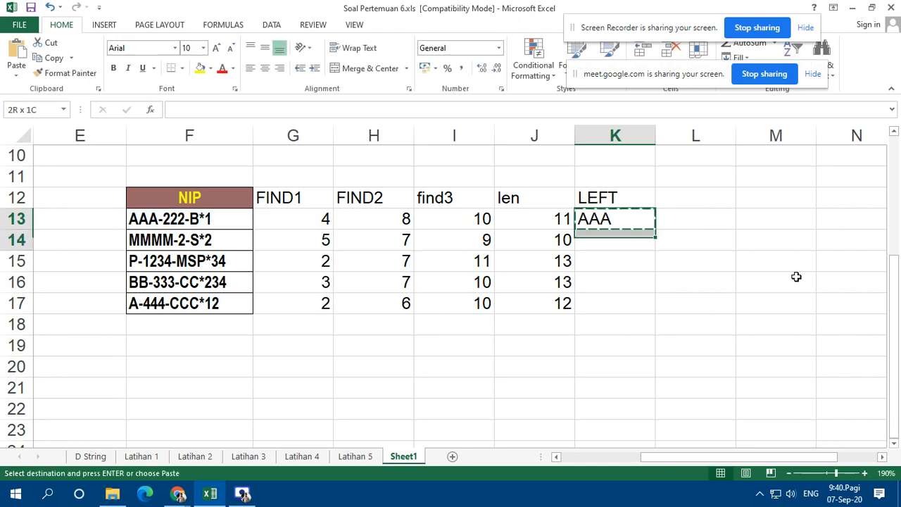
key("shift+Down")
key("Return")
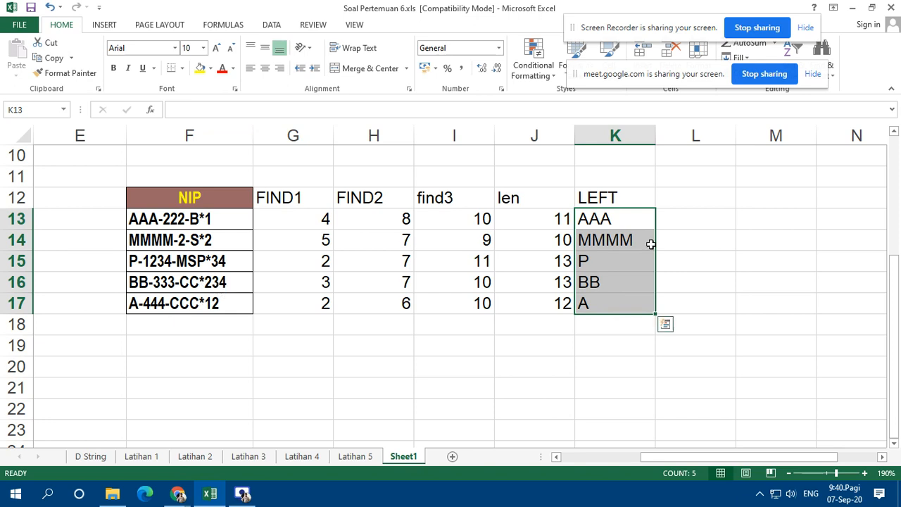
Step: Add the column header "RIGHT" in L12
left_click(701, 194)
type("RIGHT")
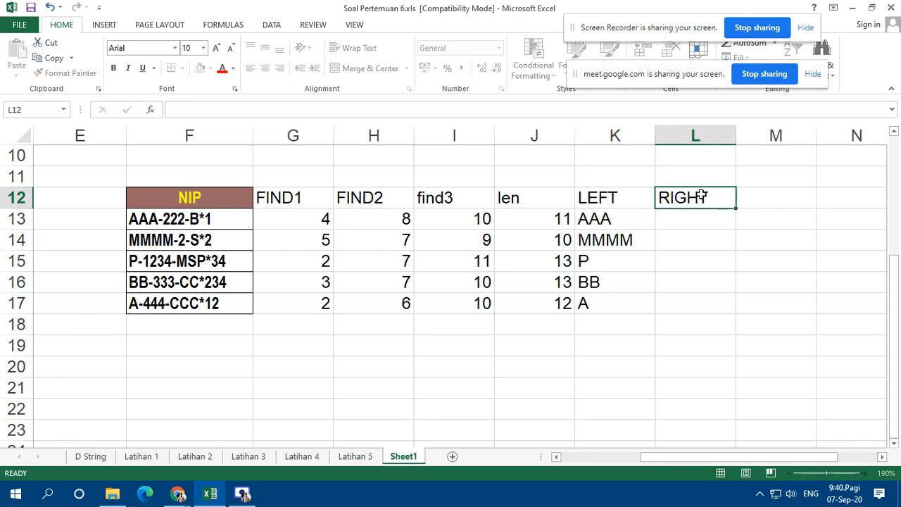
key("Return")
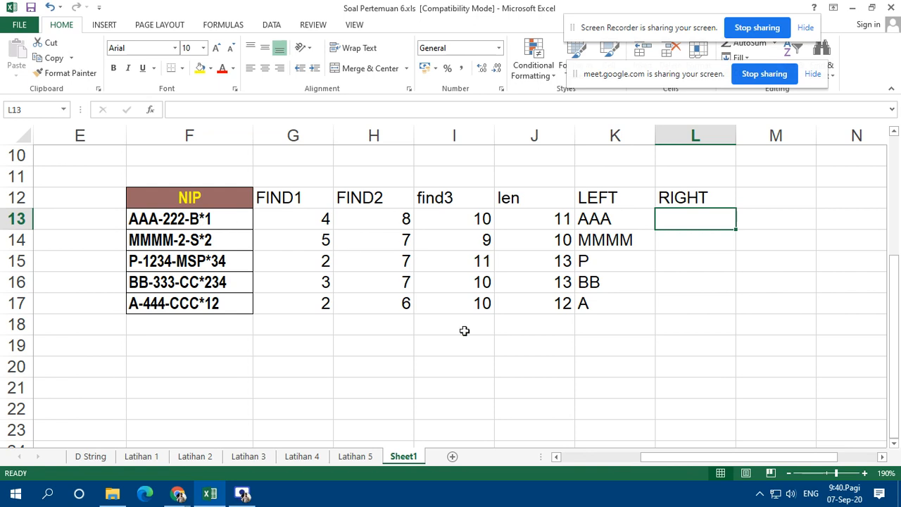
Step: Enter the formula =RIGHT(F13;I13+1) in L13, using the find3 position for the number of characters
type("rig")
key("BackSpace")
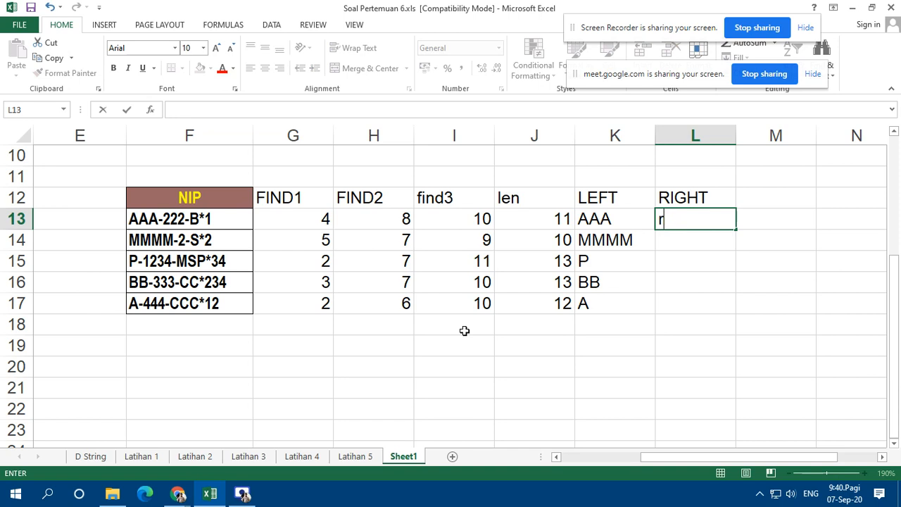
key("BackSpace")
type("=ri")
key("Tab")
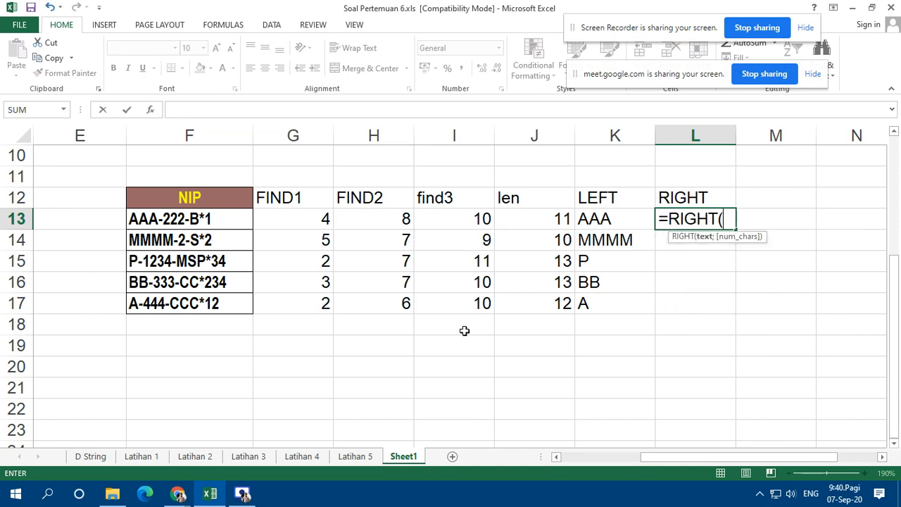
left_click(201, 219)
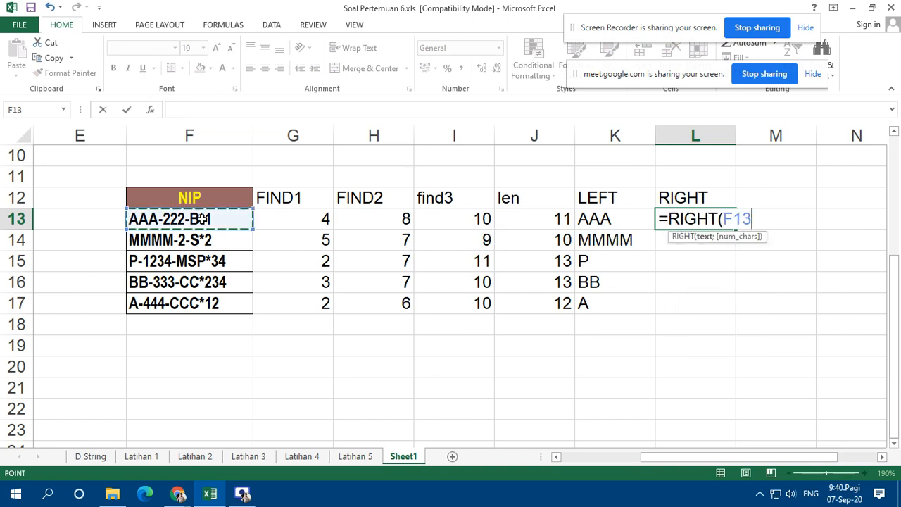
type(";2")
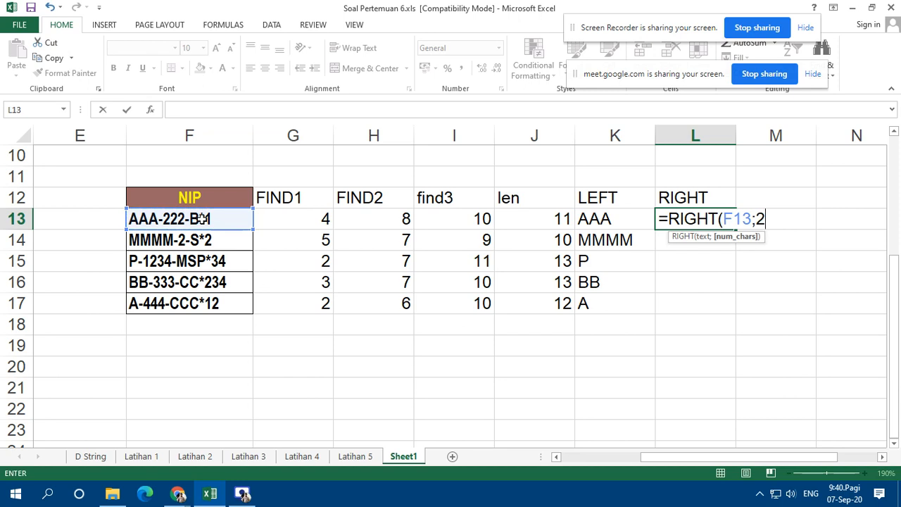
key("BackSpace")
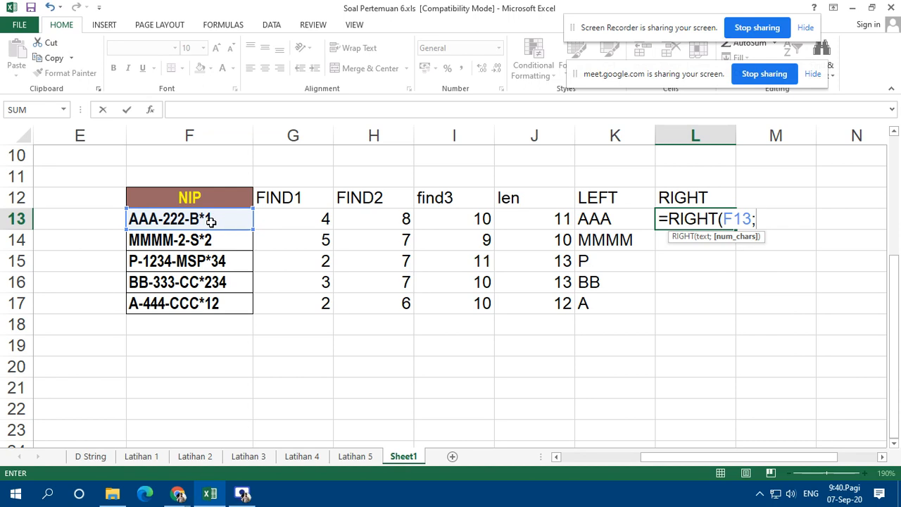
left_click(465, 221)
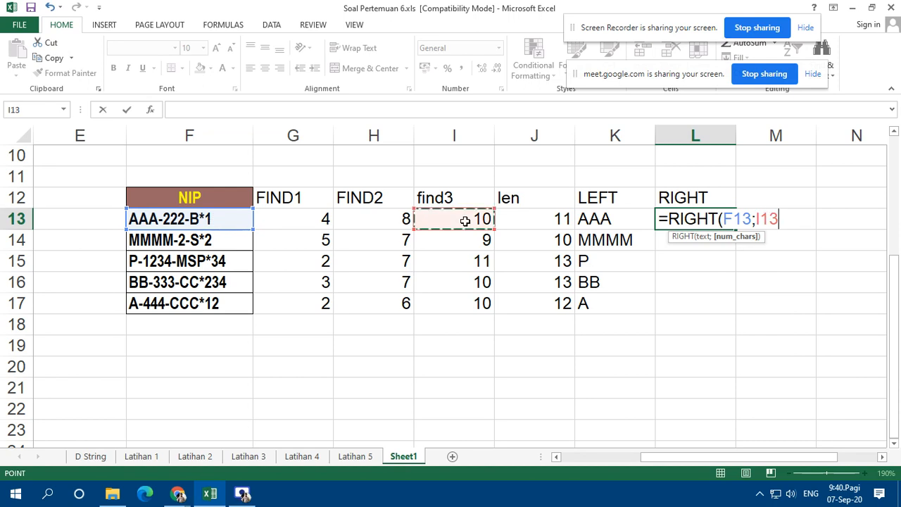
type("+1")
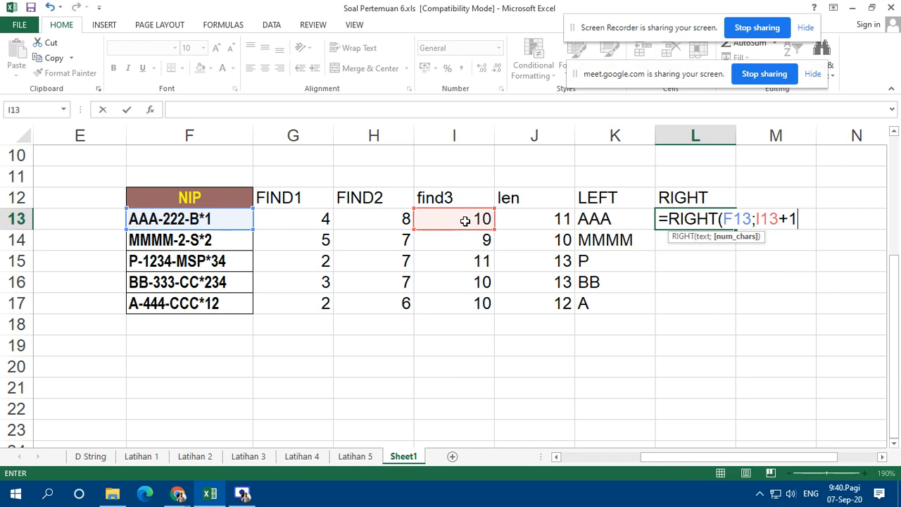
type(")")
key("Return")
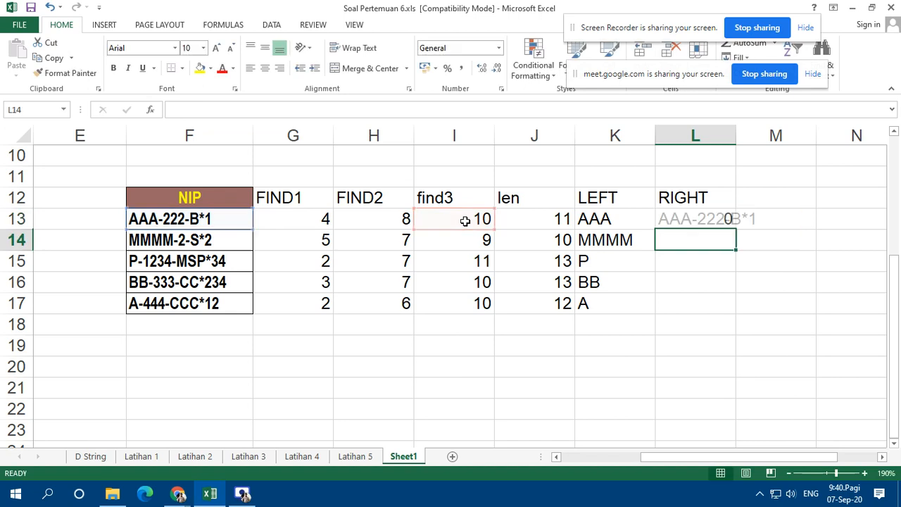
Step: Widen column L enough to fit the full text in L13, and clear the RIGHT formula from L13
key("Up")
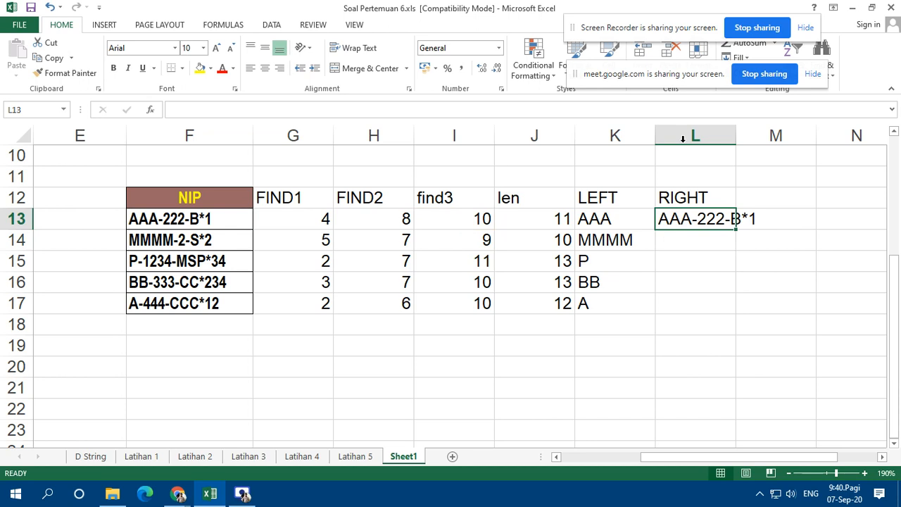
left_click_drag(736, 135, 770, 136)
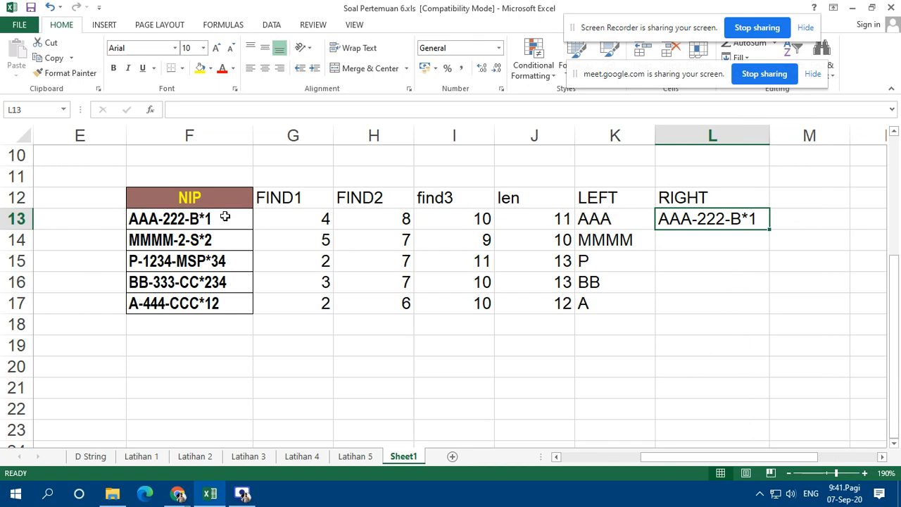
key("Delete")
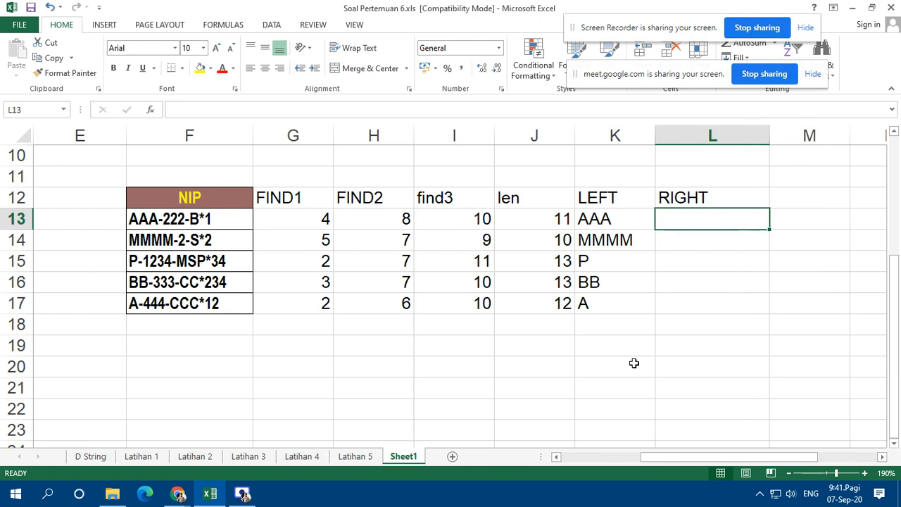
Step: Enter the formula =RIGHT(F13;J13-I13) in L13 to extract the text after the asterisk
type("=ri")
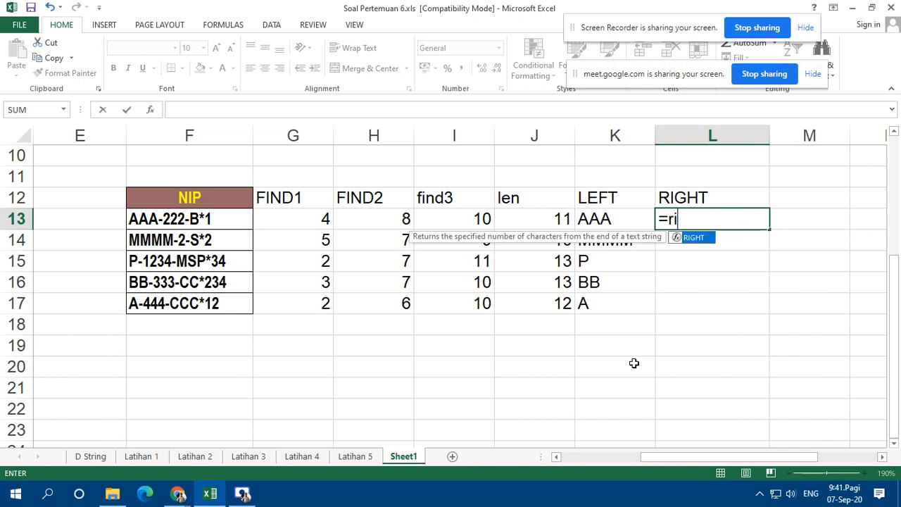
key("Tab")
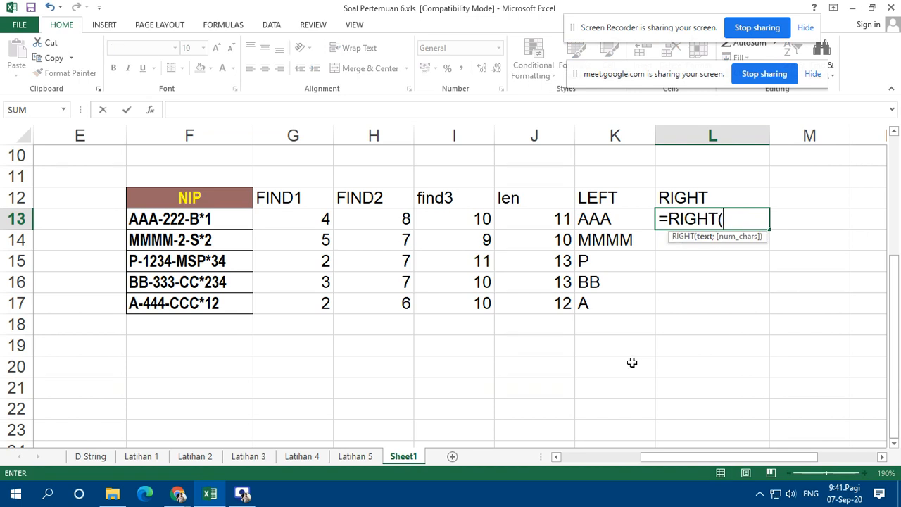
left_click(215, 221)
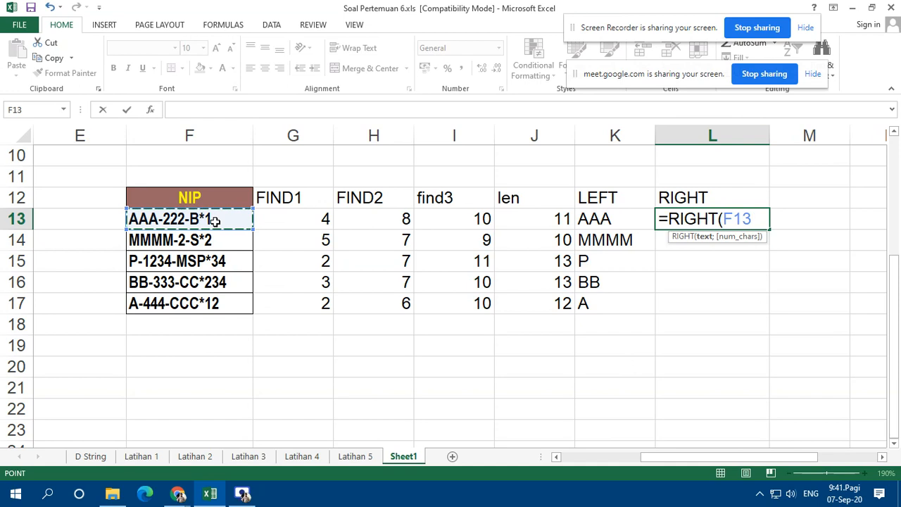
type(";")
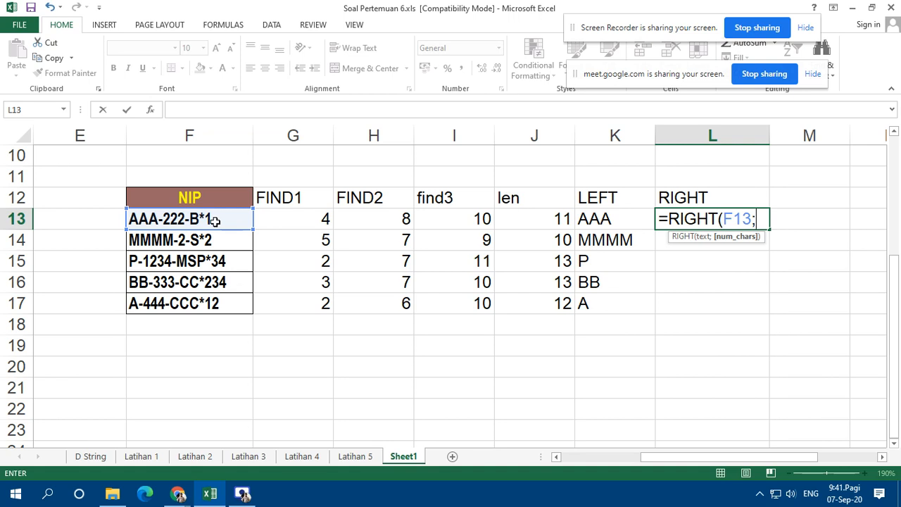
left_click(536, 219)
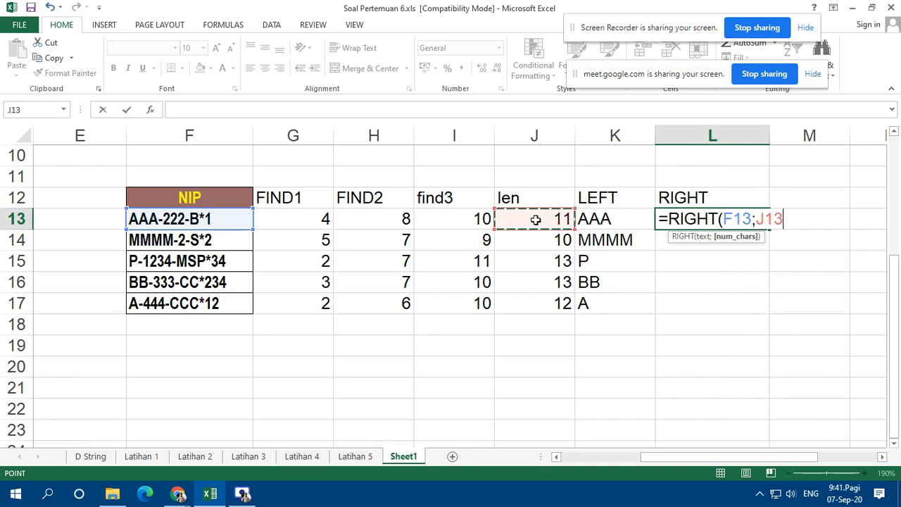
type("-")
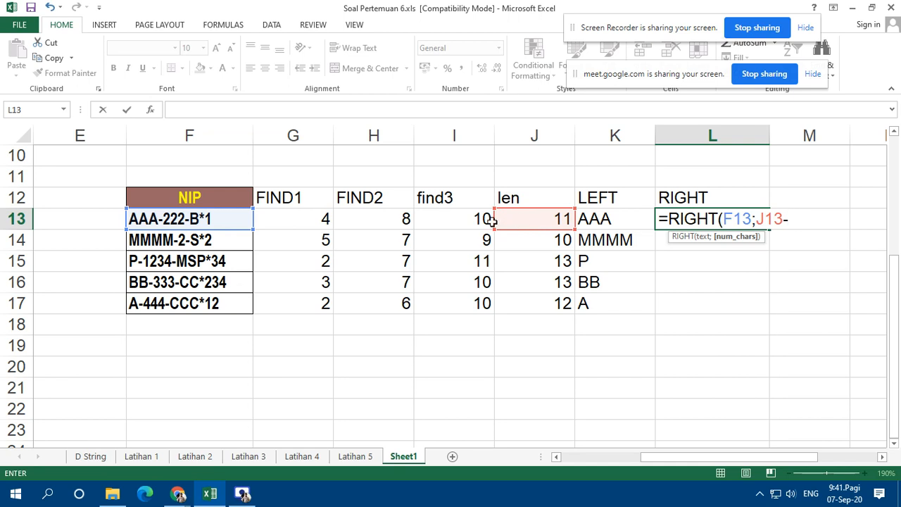
left_click(469, 221)
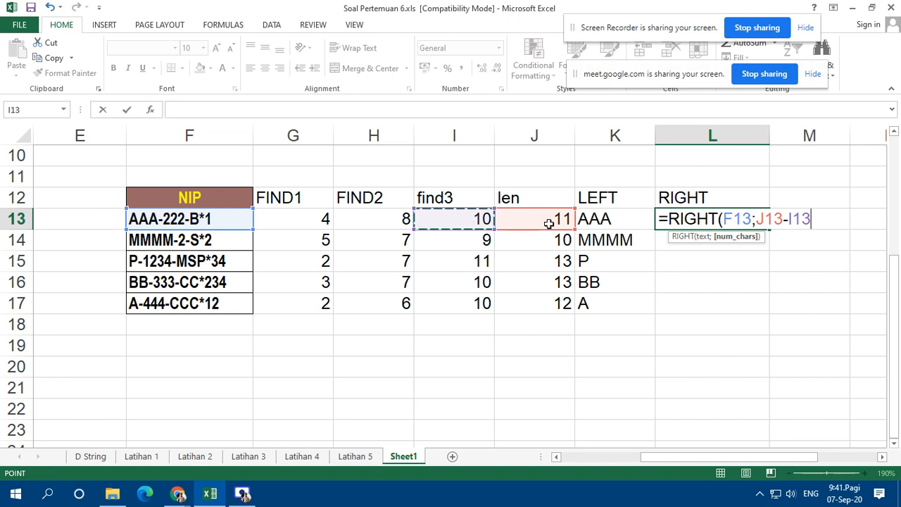
key("Return")
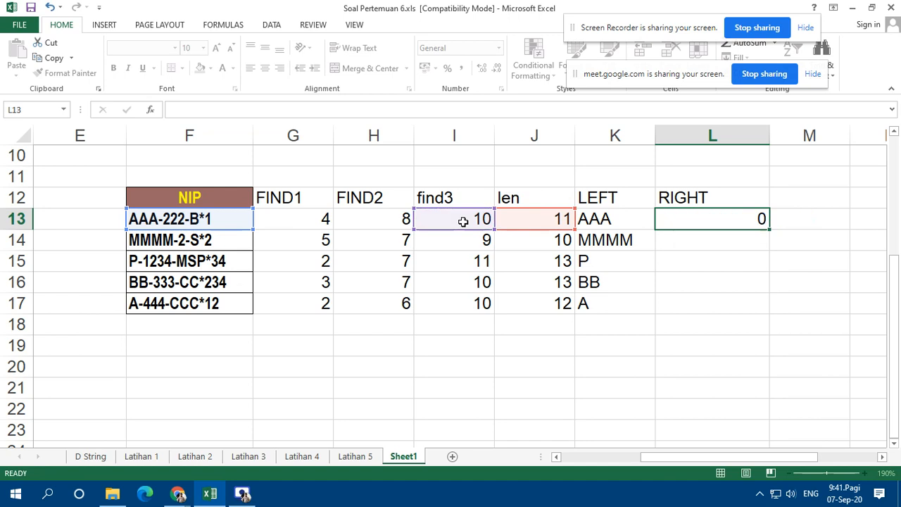
Step: Copy the RIGHT formula from L13 down through L17
key("Up")
key("ctrl+c")
key("shift+Down")
key("shift+Down")
key("shift+Down")
key("shift+Down")
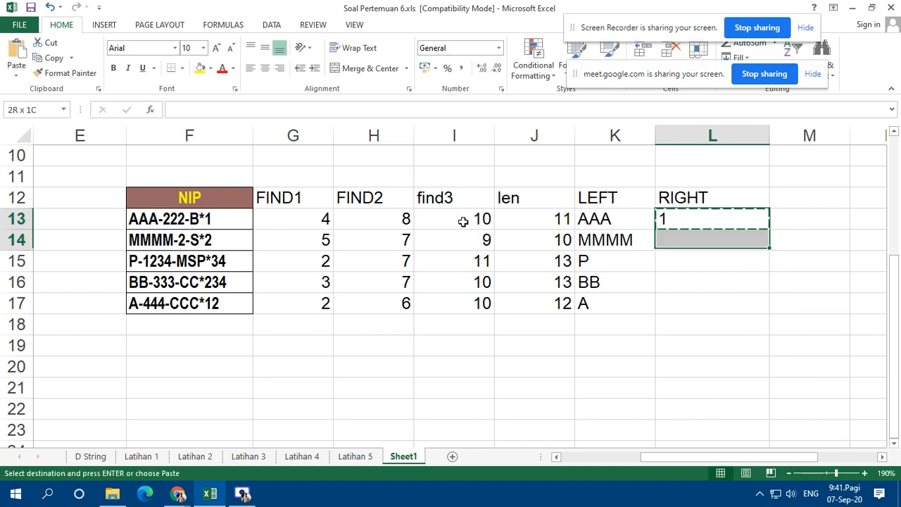
key("Return")
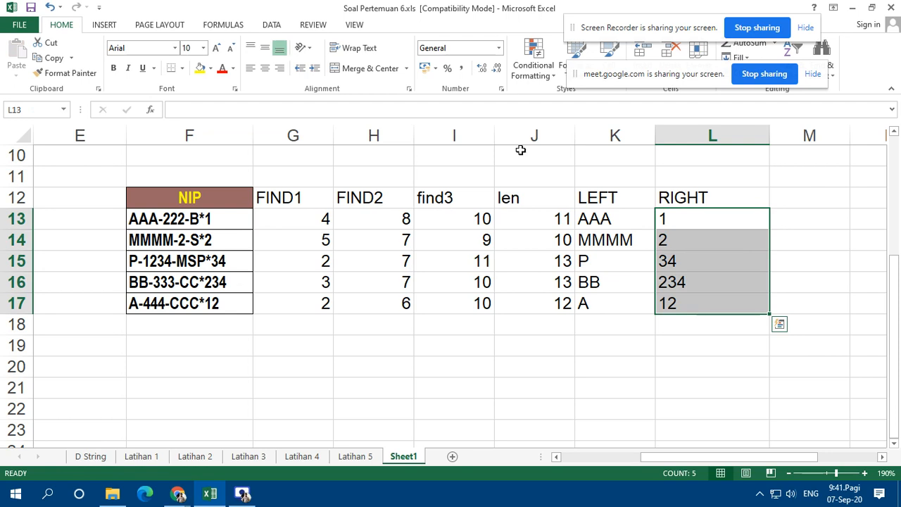
Step: Review the RIGHT formula in L13 and the cells it references, leaving it unchanged
left_click(702, 223)
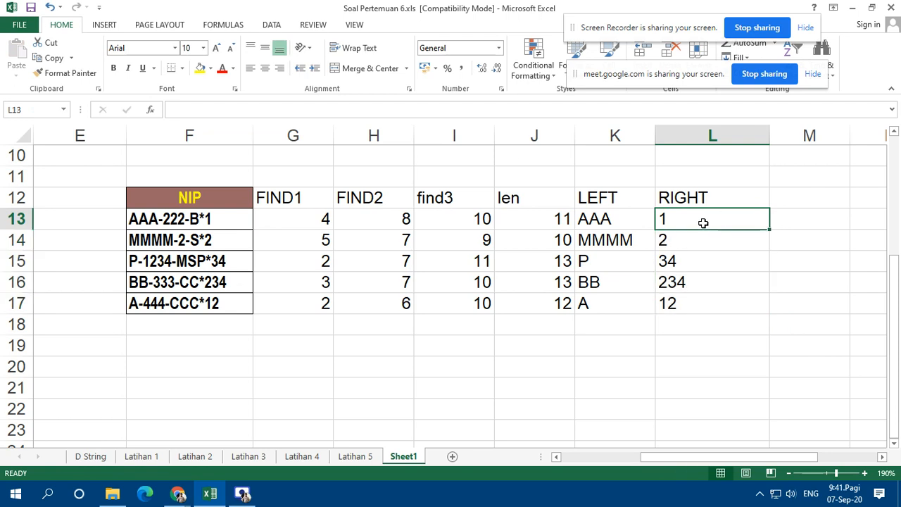
double_click(702, 223)
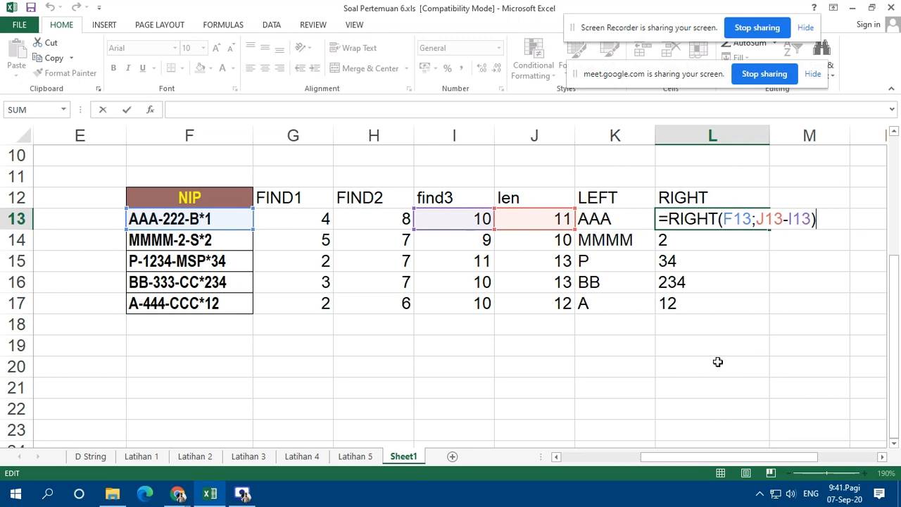
key("Return")
left_click(710, 223)
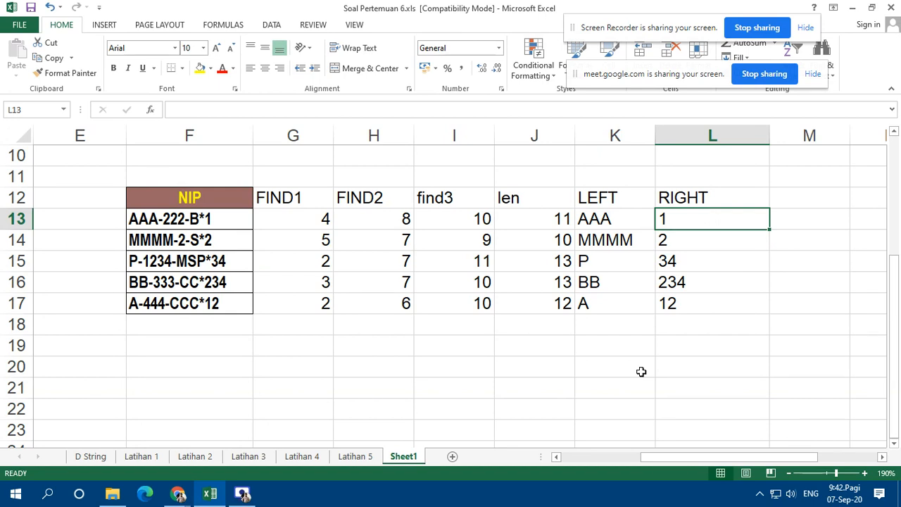
Step: Add the column header "MID" in M12
key("Up")
key("Right")
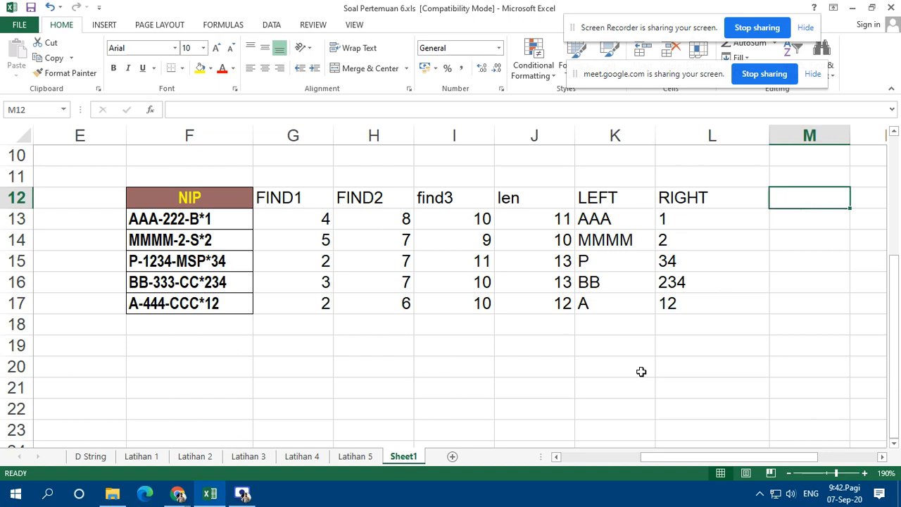
key("Right")
key("Left")
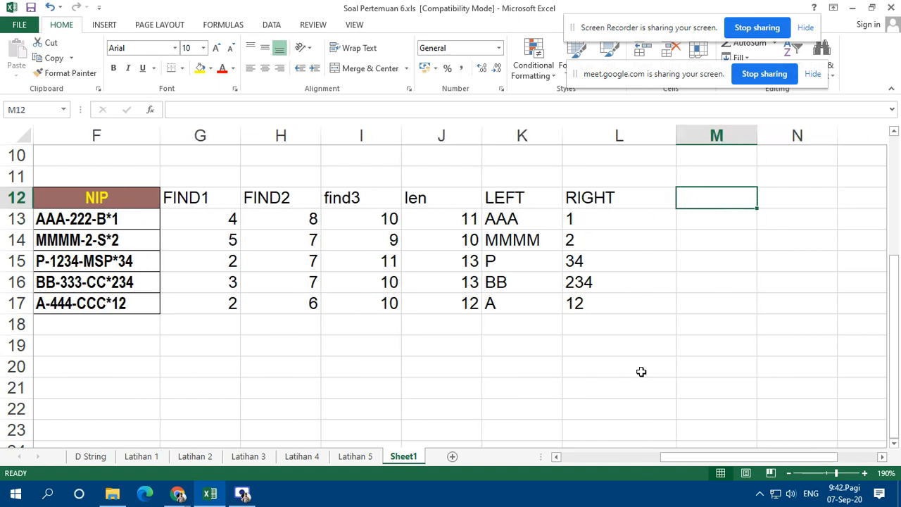
type("MID")
key("Return")
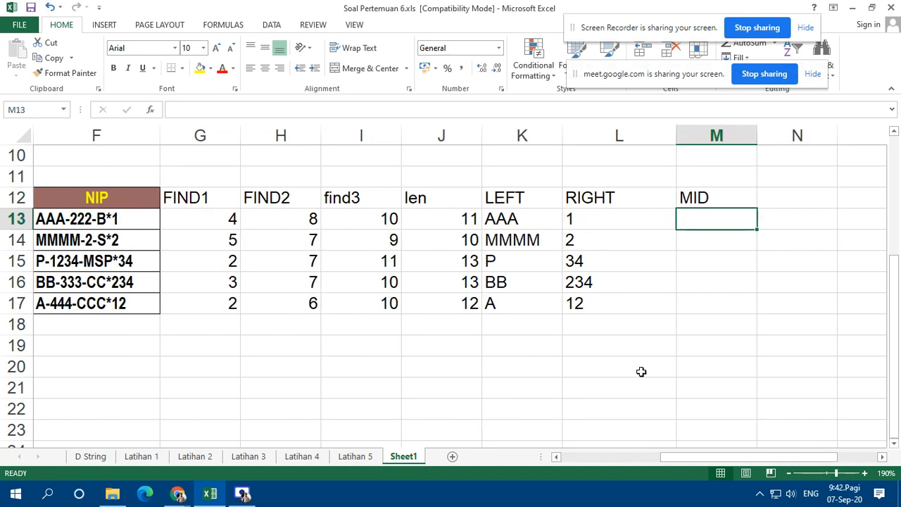
Step: Write the formula pattern MID(Cell;Find1+1;find2-find1-1) as a text note in F20 below the NIP table
left_click_drag(700, 456, 625, 454)
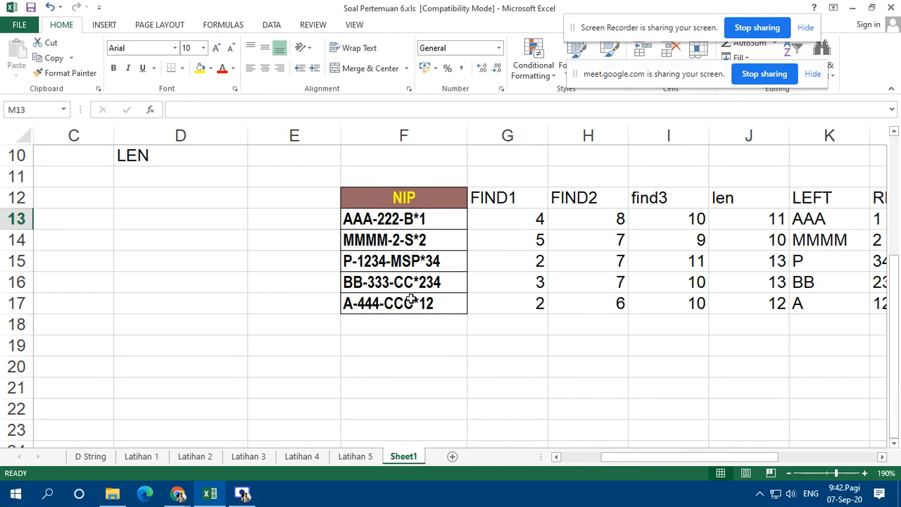
scroll(454, 266, "up", 3)
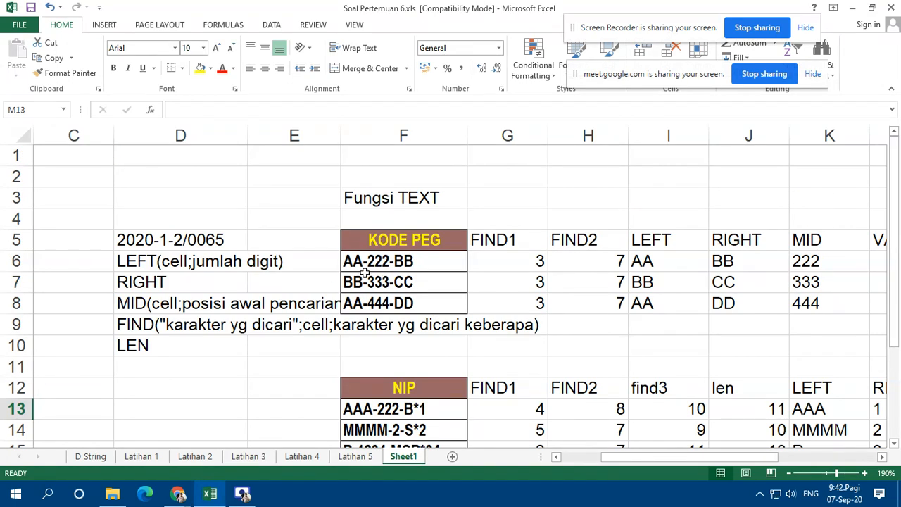
scroll(394, 296, "down", 3)
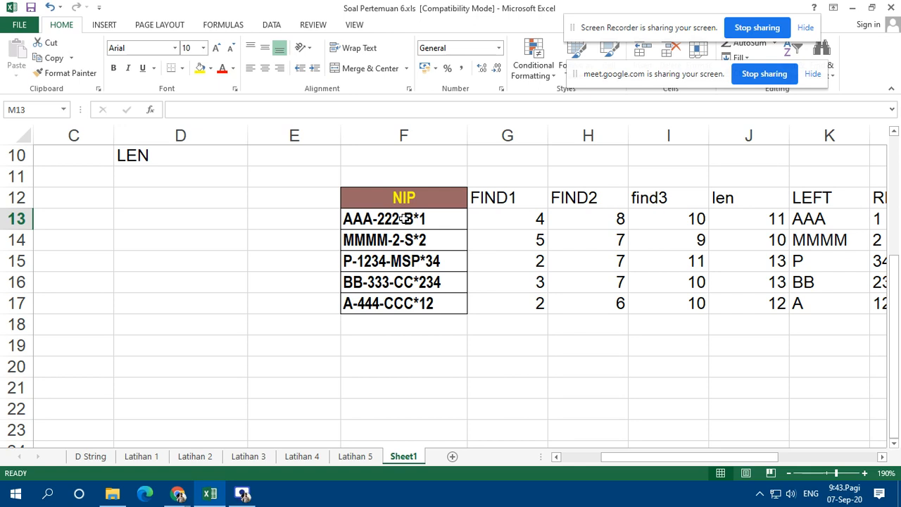
left_click(374, 370)
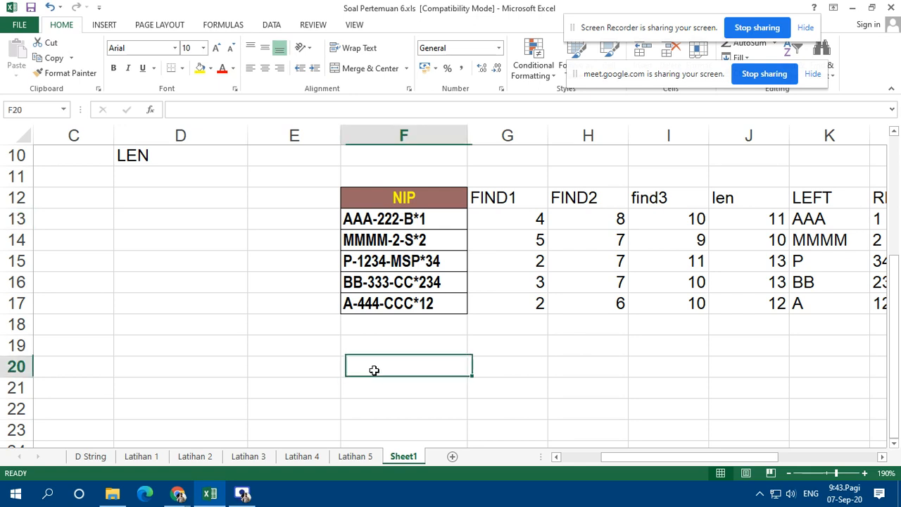
type("MID")
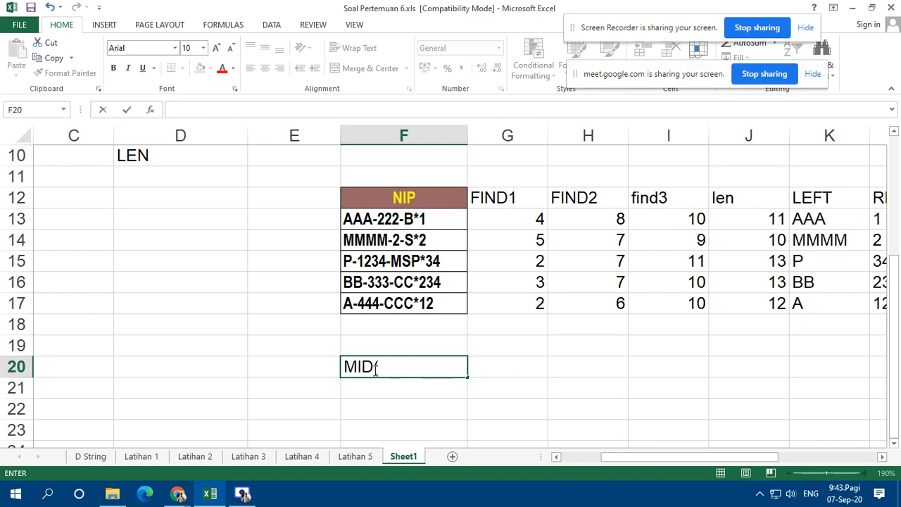
type("(Ceel")
key("BackSpace")
type("ll;FInd")
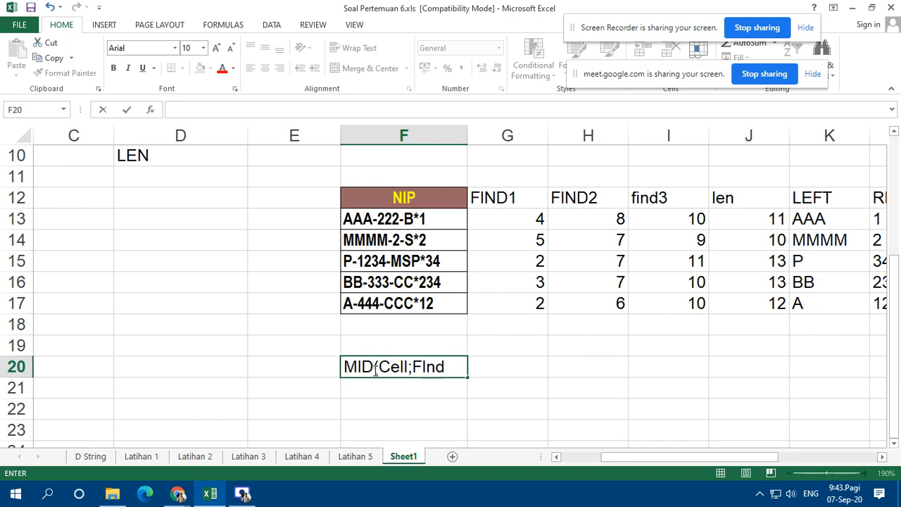
key("BackSpace")
key("BackSpace")
key("BackSpace")
type("ind1+1;fin")
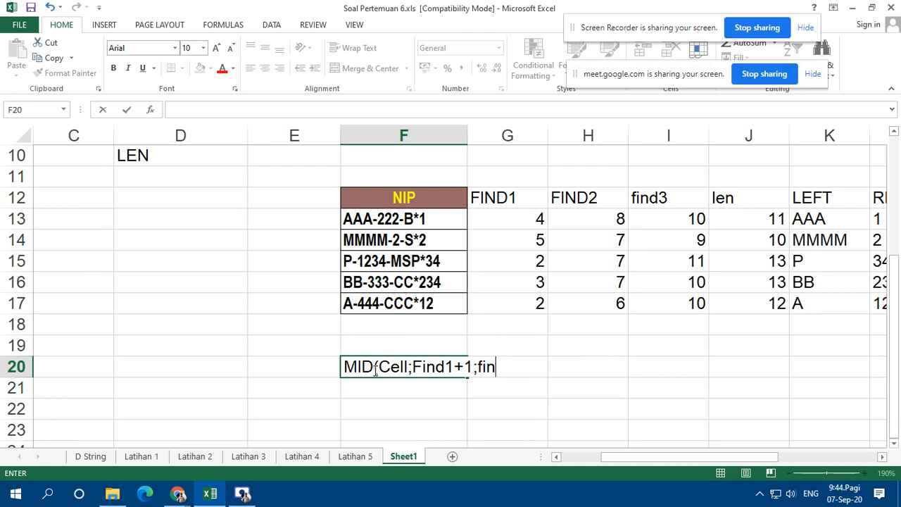
type("d2-find")
type("1")
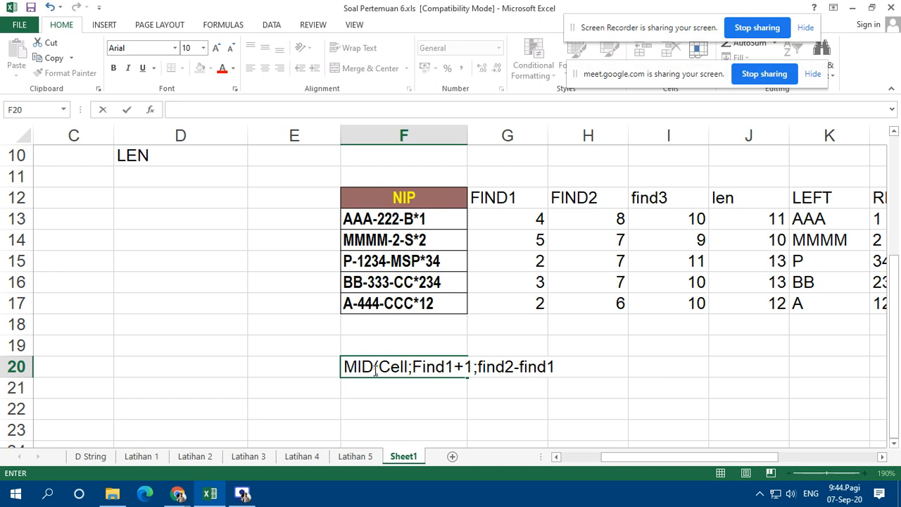
type("-1)")
key("Return")
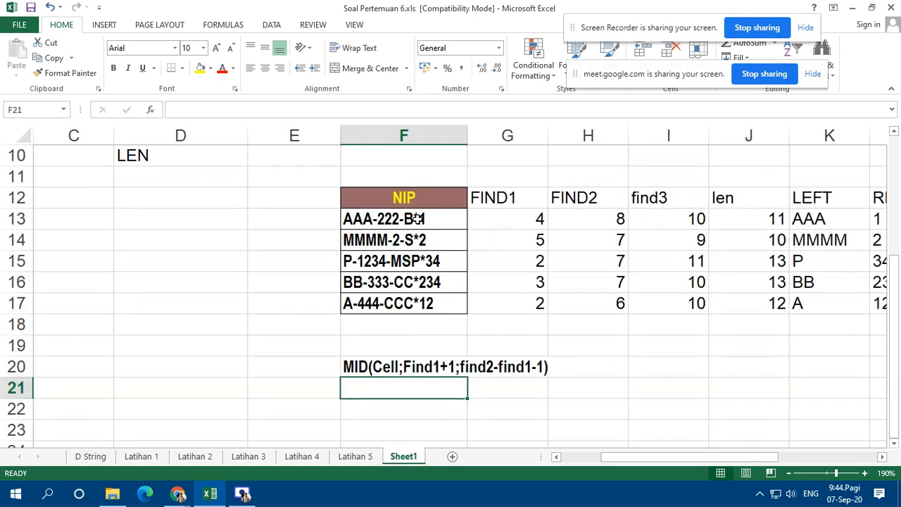
Step: Write a second pattern note in F21, MID(Cell;Find2+1;find3-find2-1), by adapting the text of the F20 note
scroll(486, 265, "down", 2)
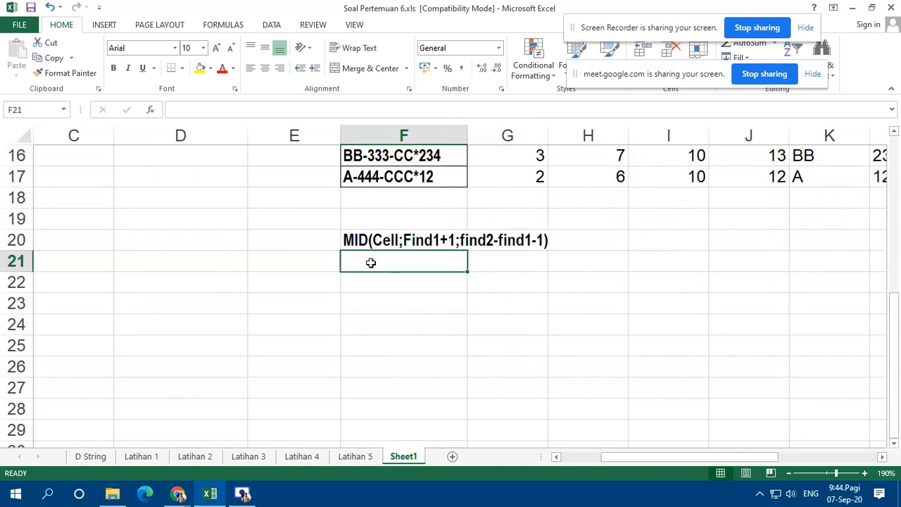
type("MID")
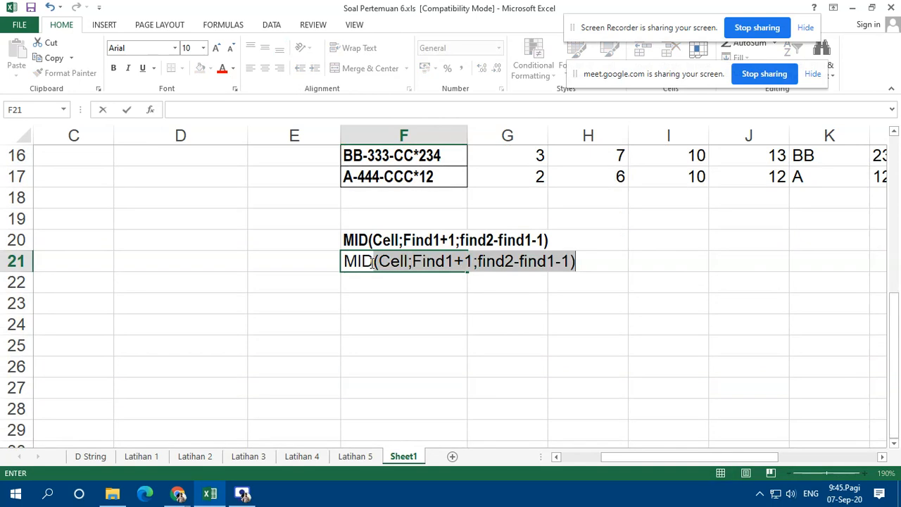
left_click(446, 263)
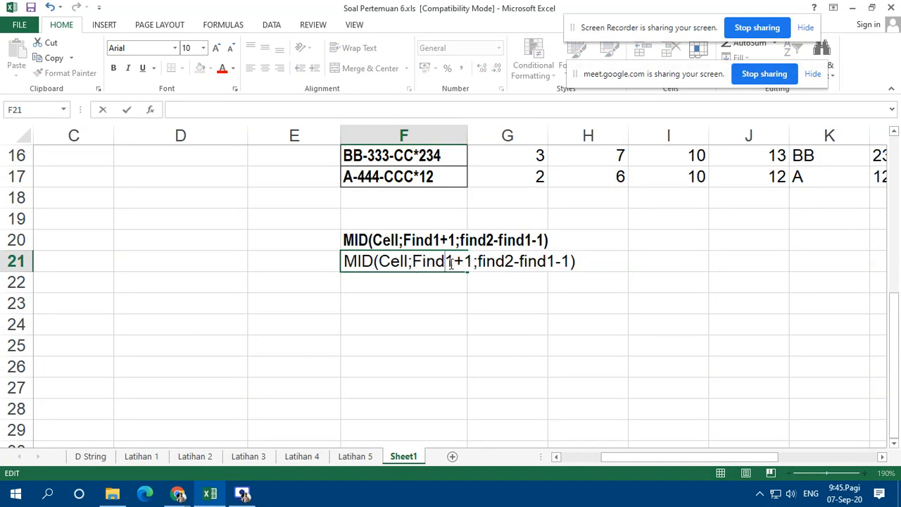
key("Delete")
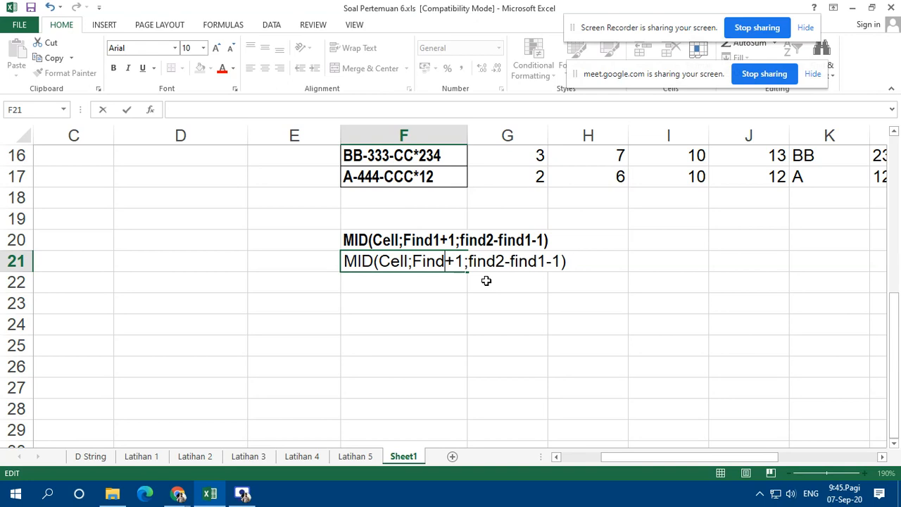
type("2")
key("Right")
key("Right")
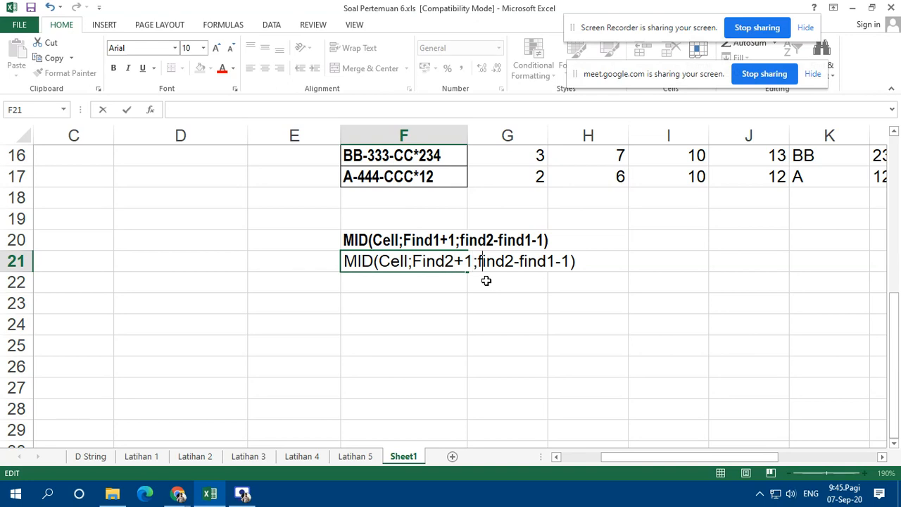
key("Right")
key("Right")
key("Right")
key("Right")
key("Right")
key("Right")
key("BackSpace")
type("3")
key("Right")
key("Right")
key("Right")
key("Right")
key("Right")
key("Right")
key("BackSpace")
type("2")
key("Return")
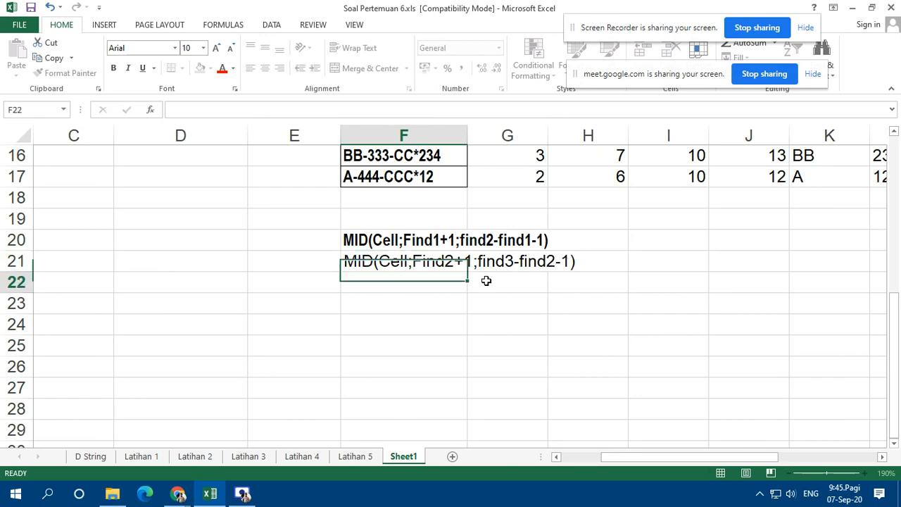
scroll(469, 282, "up", 2)
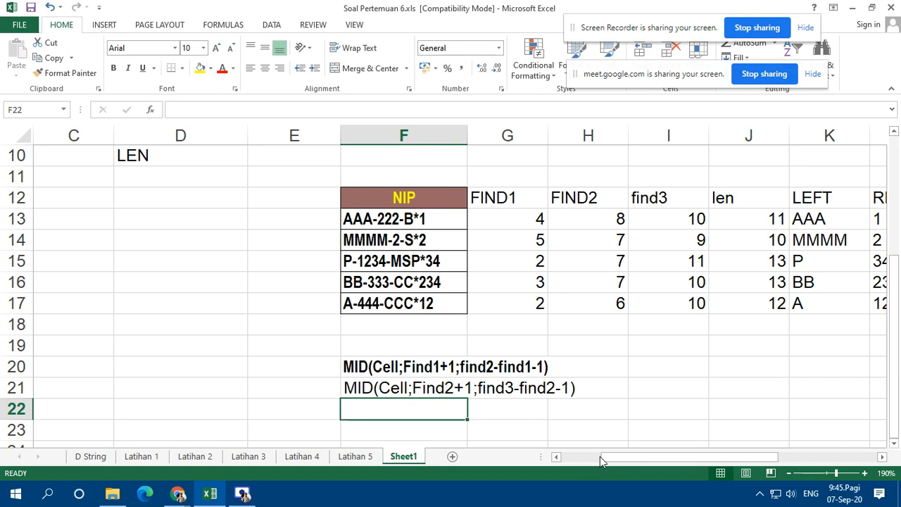
Step: Extract the second part of each NIP code with =MID(F13;G13+1;H13-G13-1) in M13, filled down to M17
left_click_drag(602, 457, 670, 458)
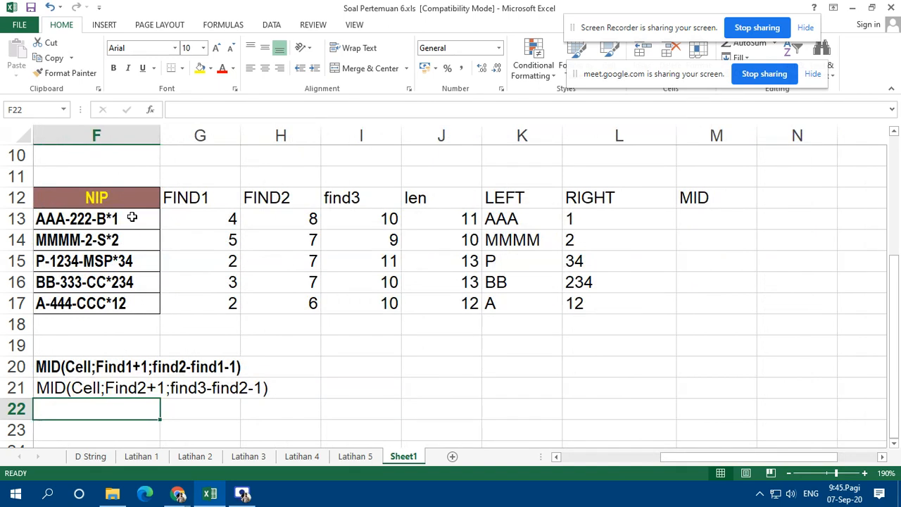
left_click(684, 221)
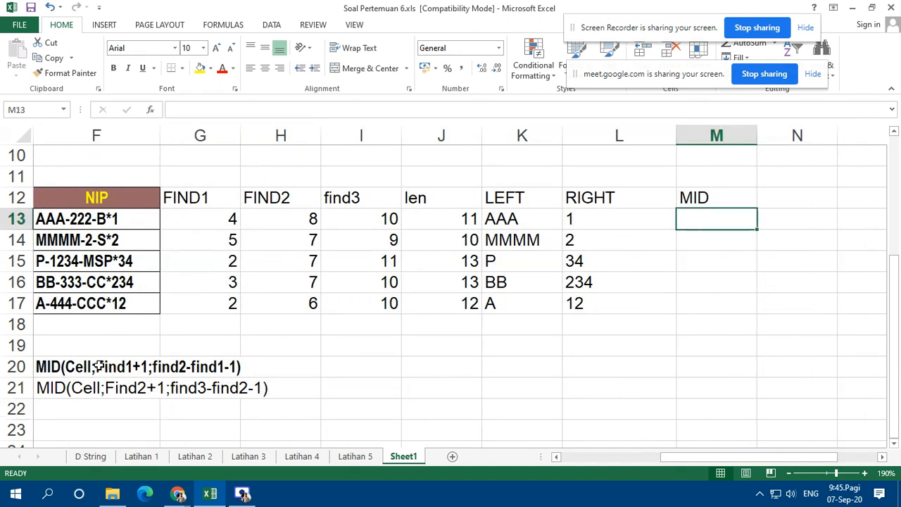
type("=mi")
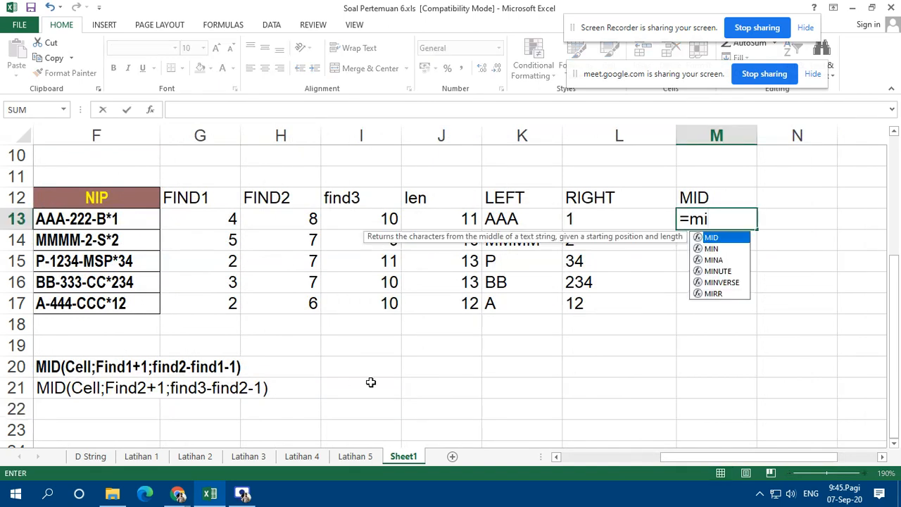
key("Tab")
left_click(141, 219)
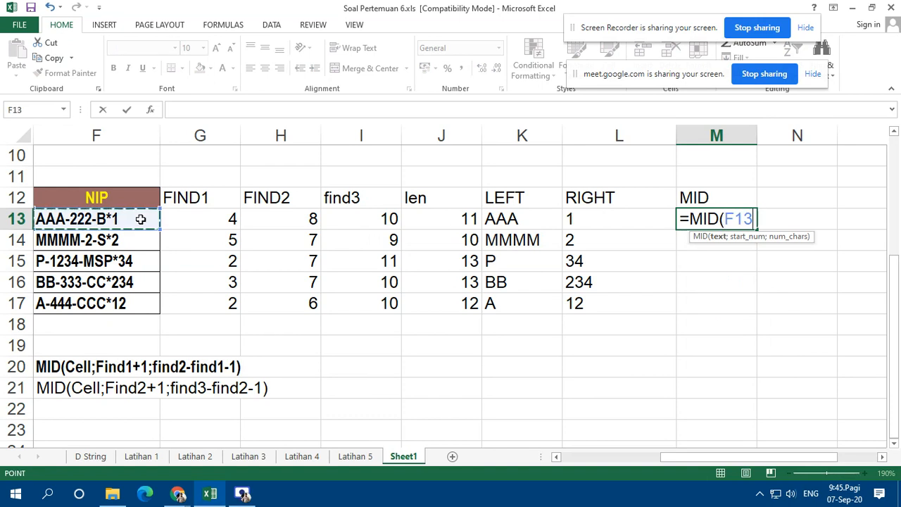
type(";")
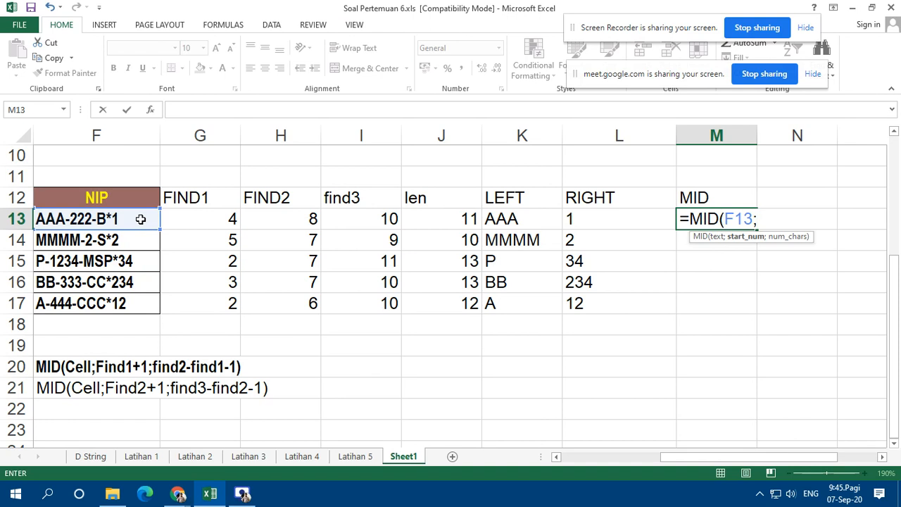
left_click(208, 218)
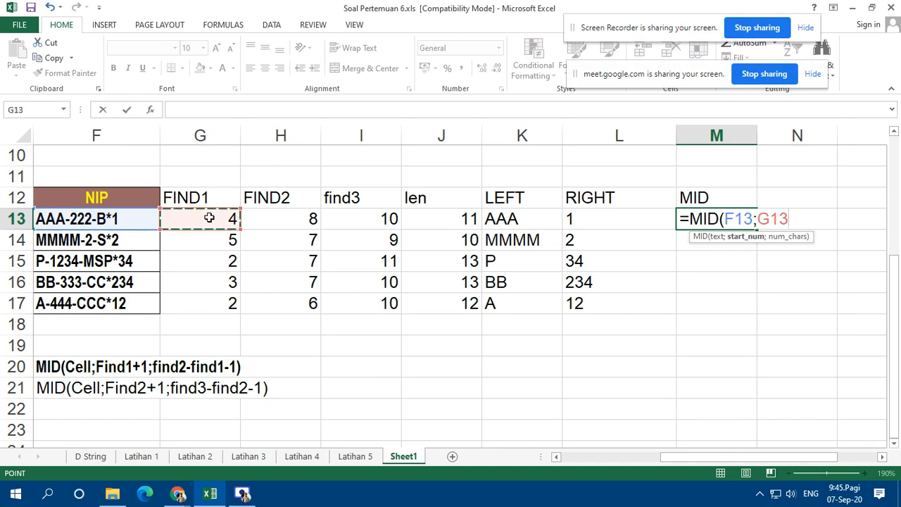
type("+1")
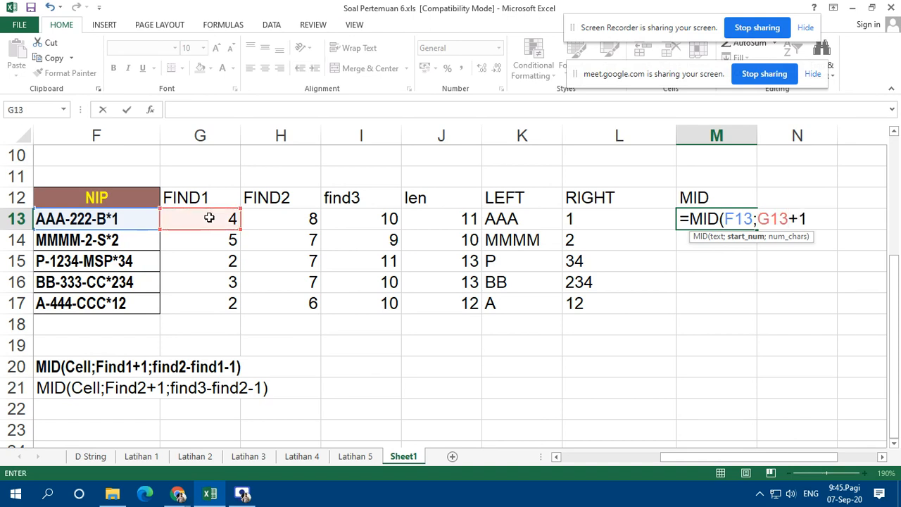
type(";")
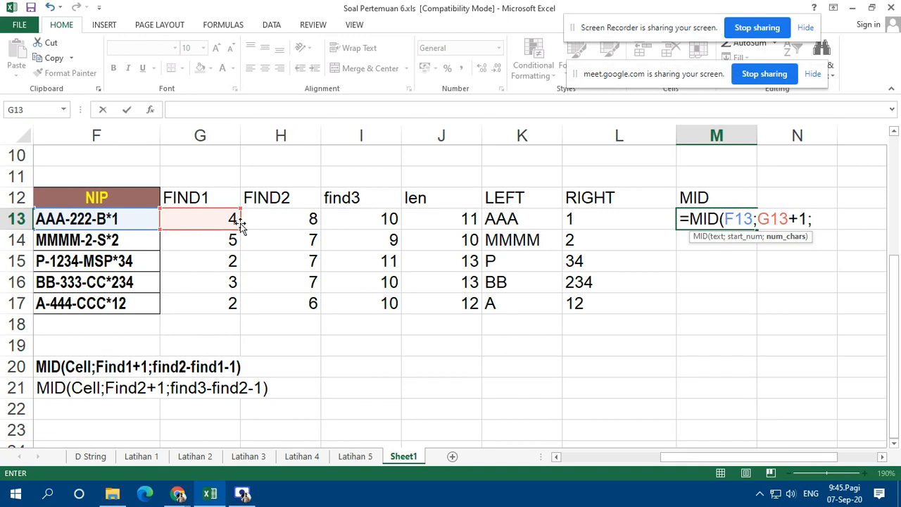
left_click(284, 217)
type("-")
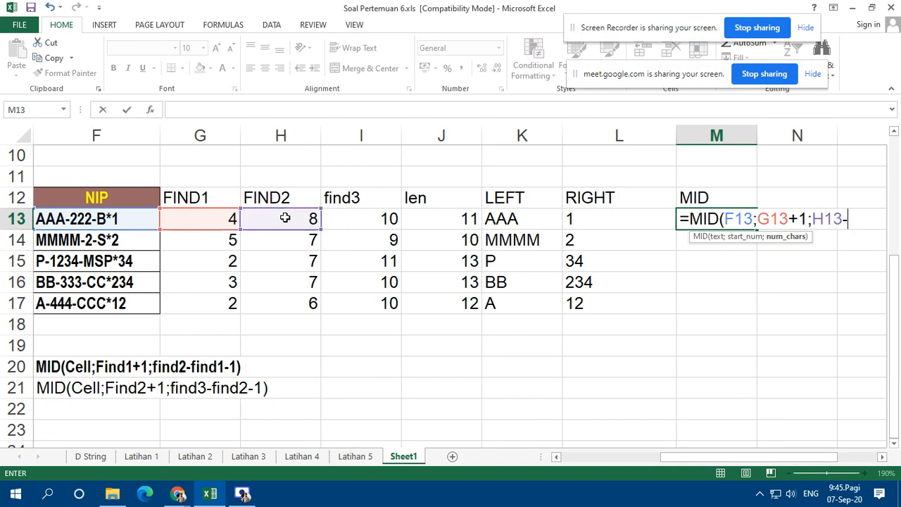
left_click(216, 216)
type("-1")
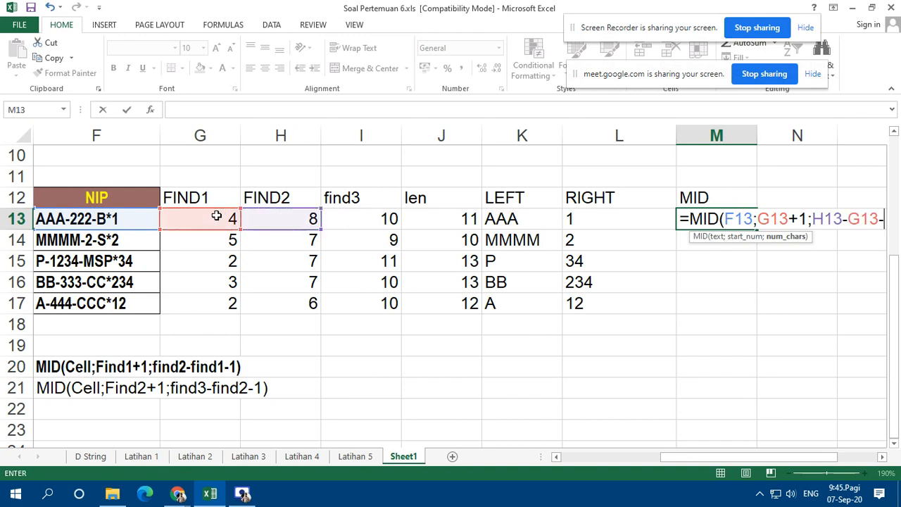
type(")")
key("Return")
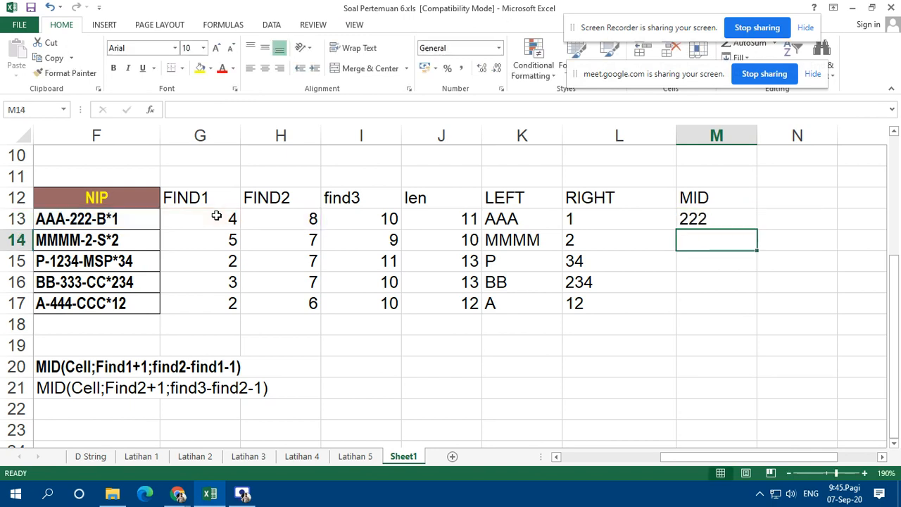
key("Up")
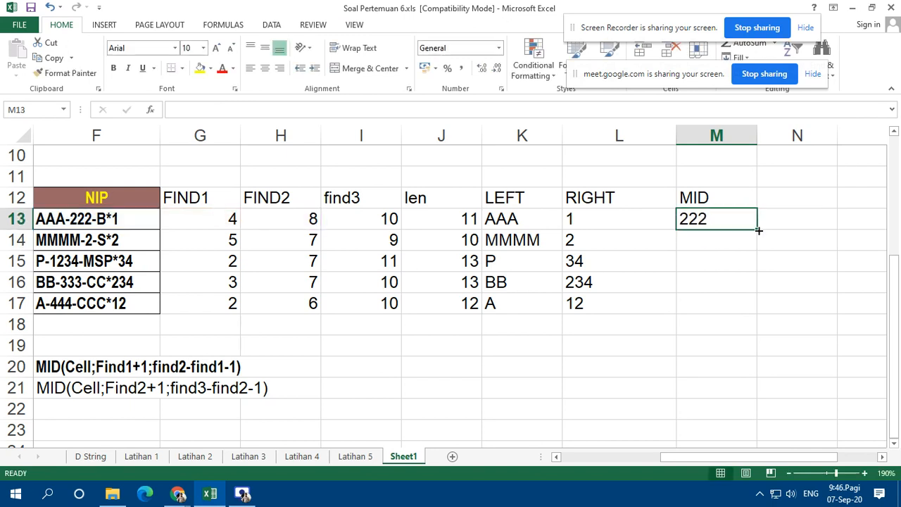
left_click_drag(758, 230, 750, 313)
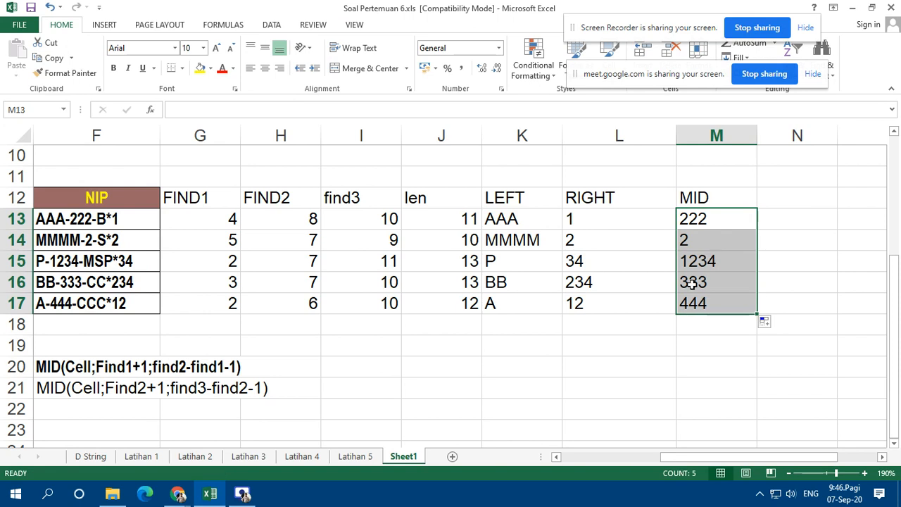
Step: Add a second column header "MID" in N12
left_click(881, 456)
left_click(881, 456)
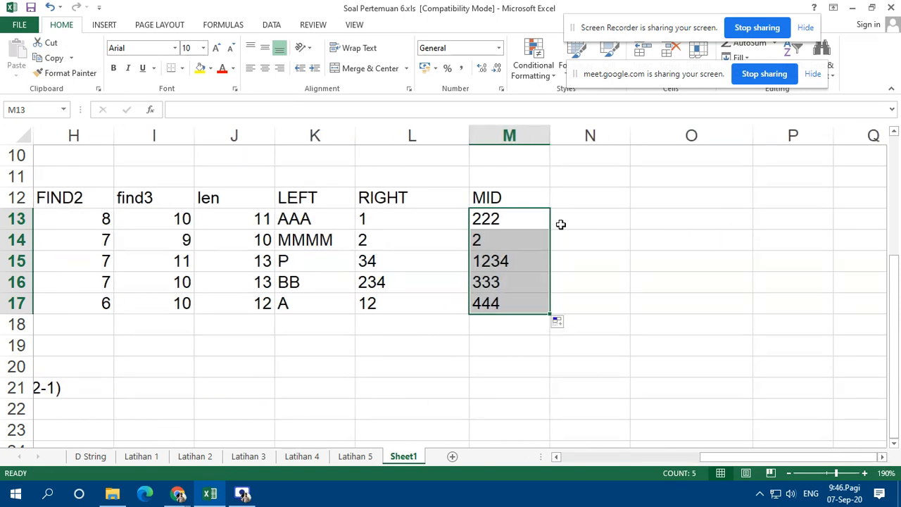
left_click(580, 197)
type("MID")
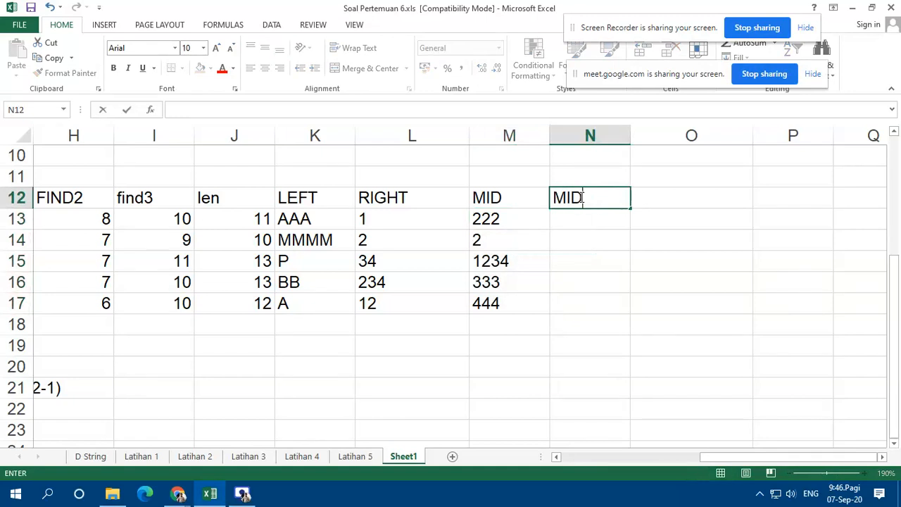
key("Return")
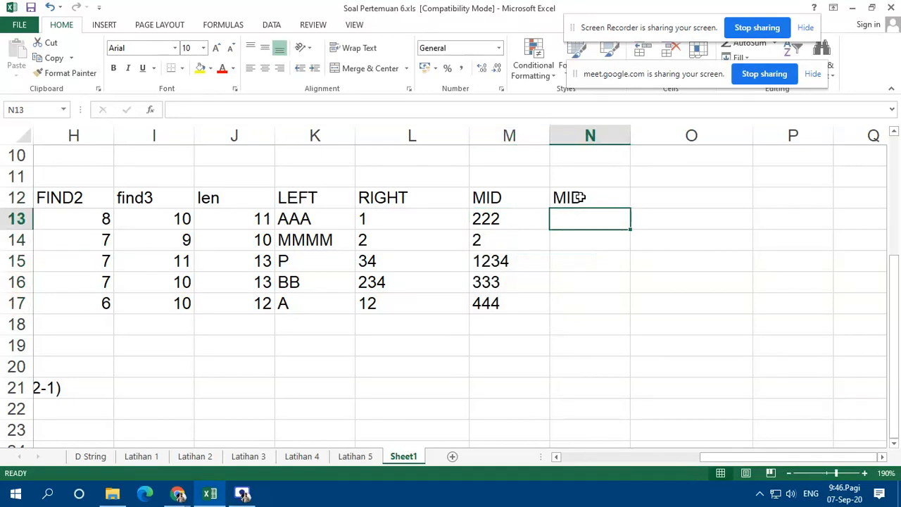
Step: Enter =MID(F13;H13+1;I13-H13-1) in N13 to extract the third part of the first NIP code
type("=mid")
key("Tab")
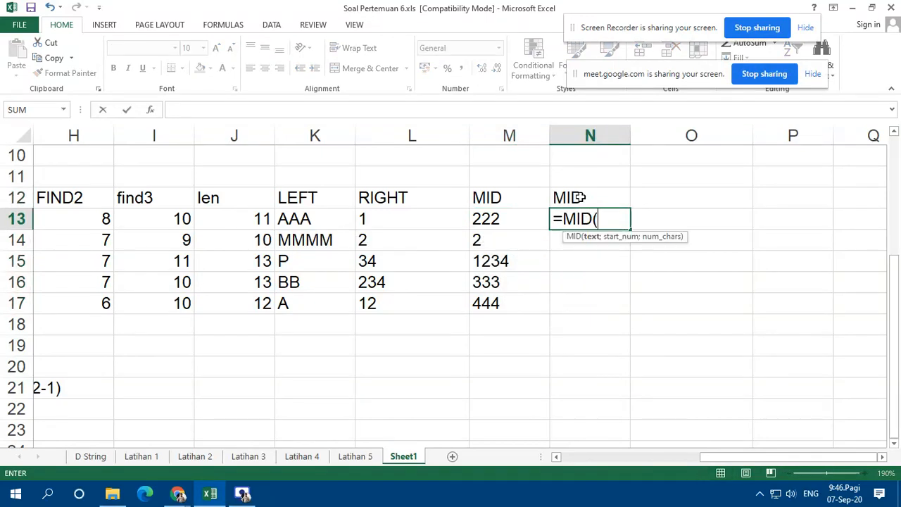
left_click_drag(713, 457, 632, 459)
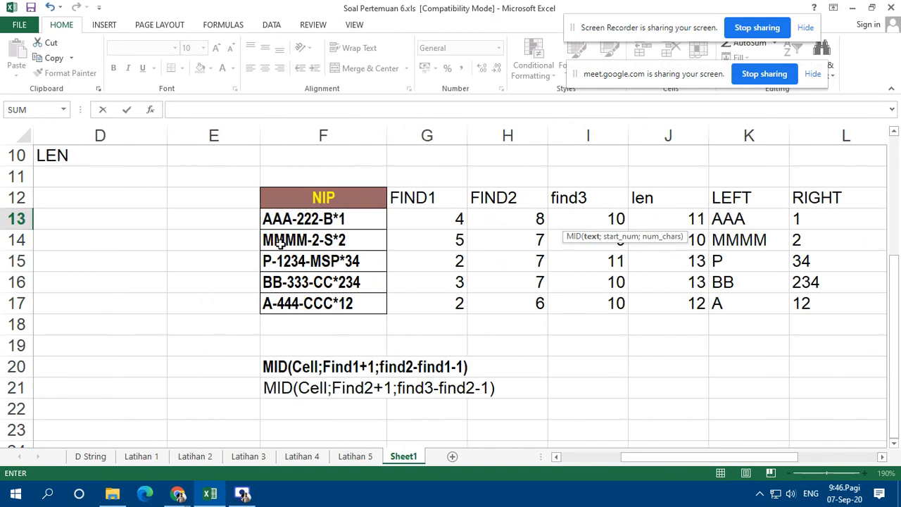
left_click(296, 220)
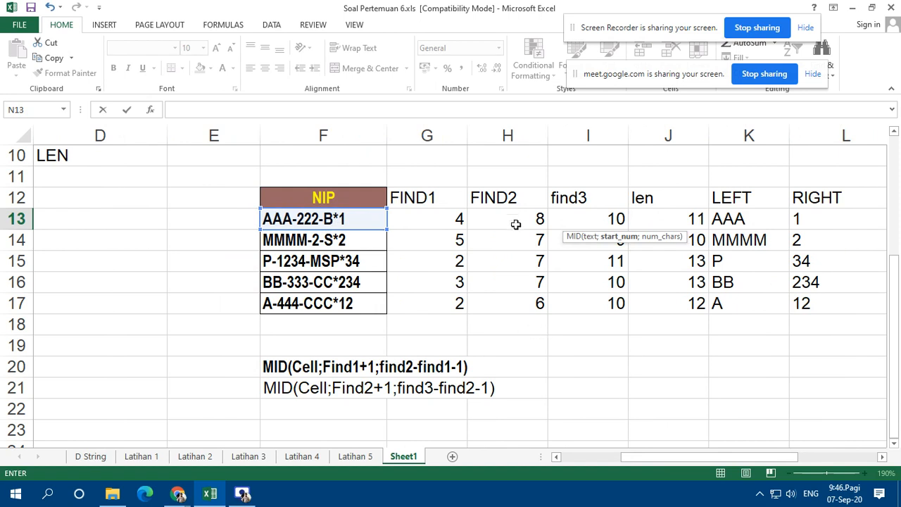
left_click(516, 219)
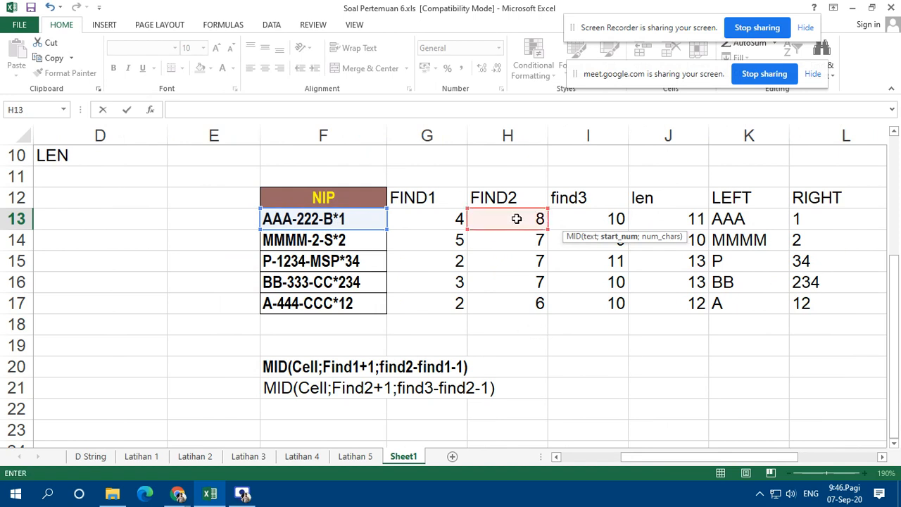
type(";")
left_click(597, 216)
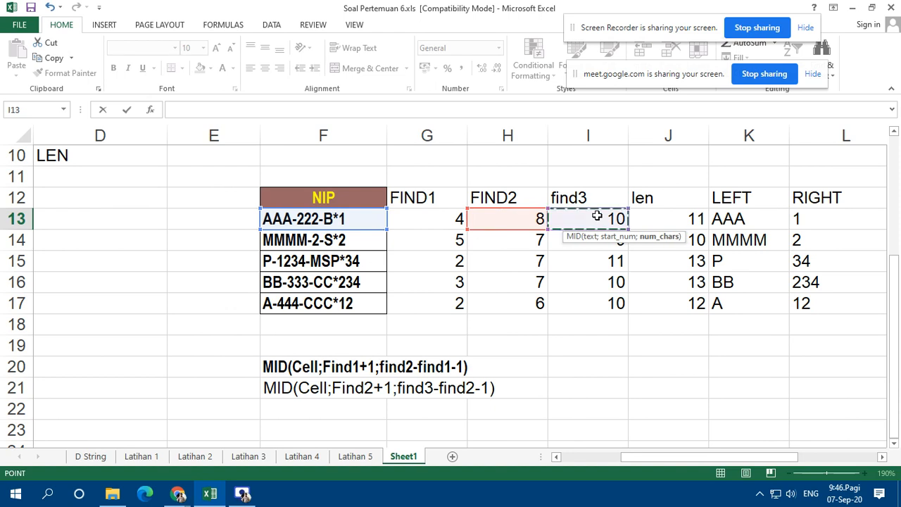
type("-")
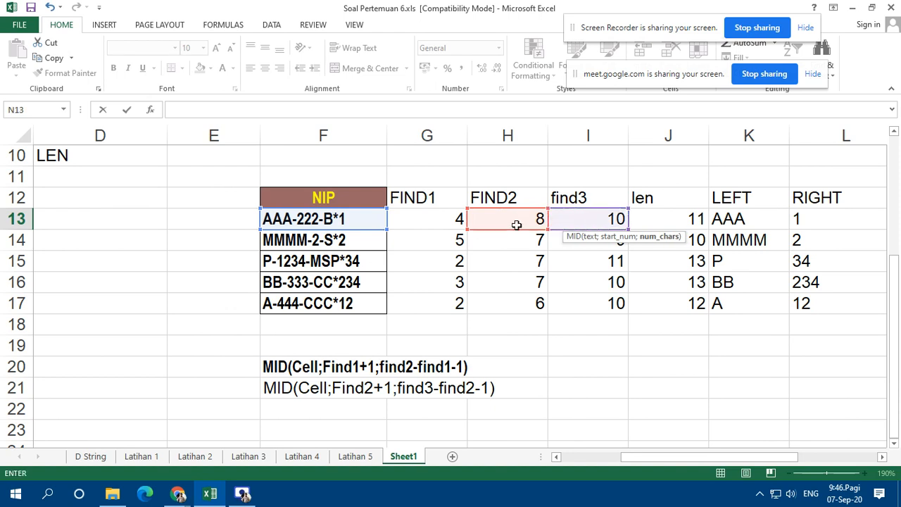
left_click(514, 225)
type("-")
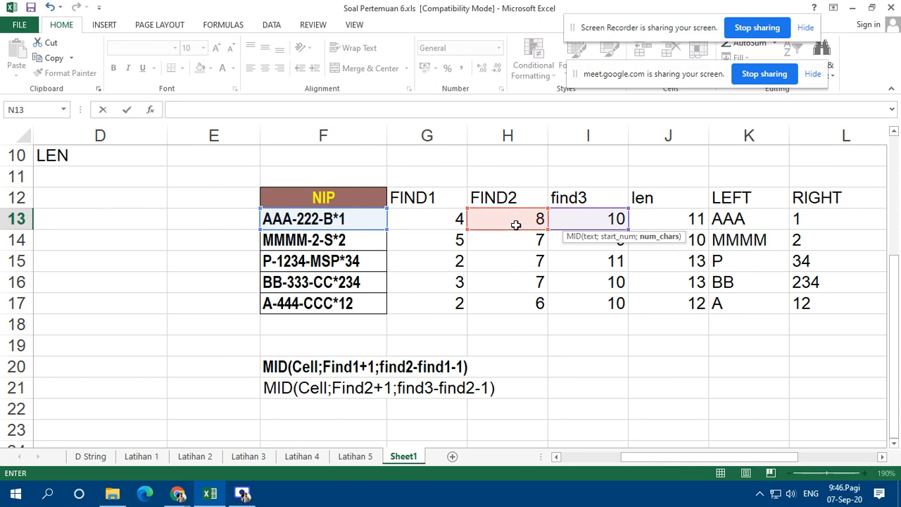
key("Return")
key("Up")
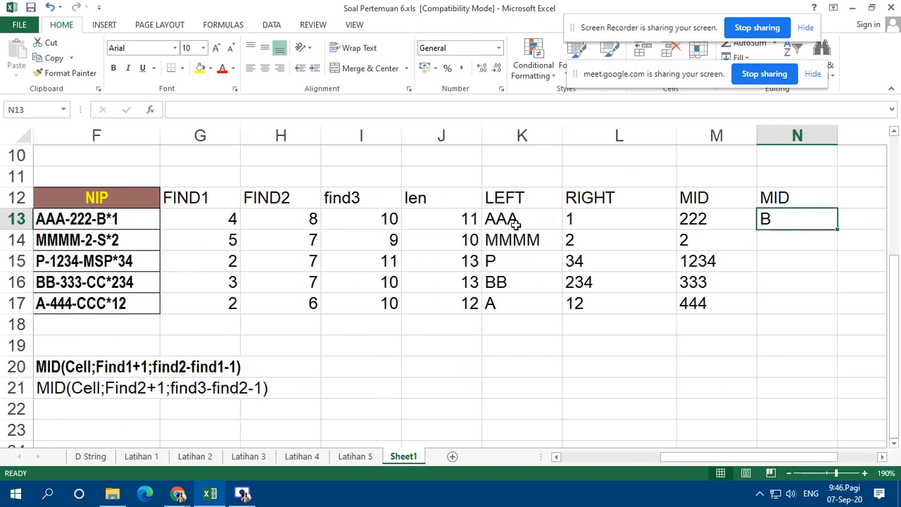
Step: Check the MID formula in N13 and fill it down to N17
key("F2")
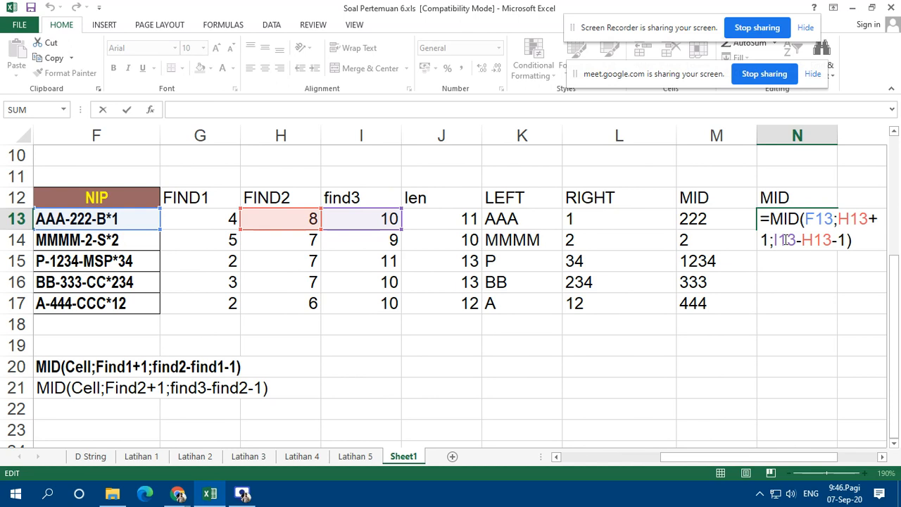
key("Return")
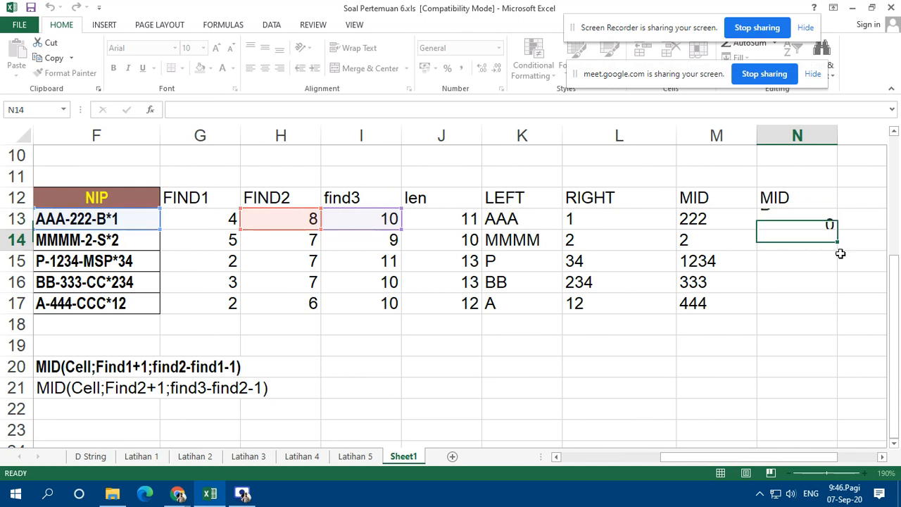
left_click(798, 222)
left_click_drag(838, 229, 829, 311)
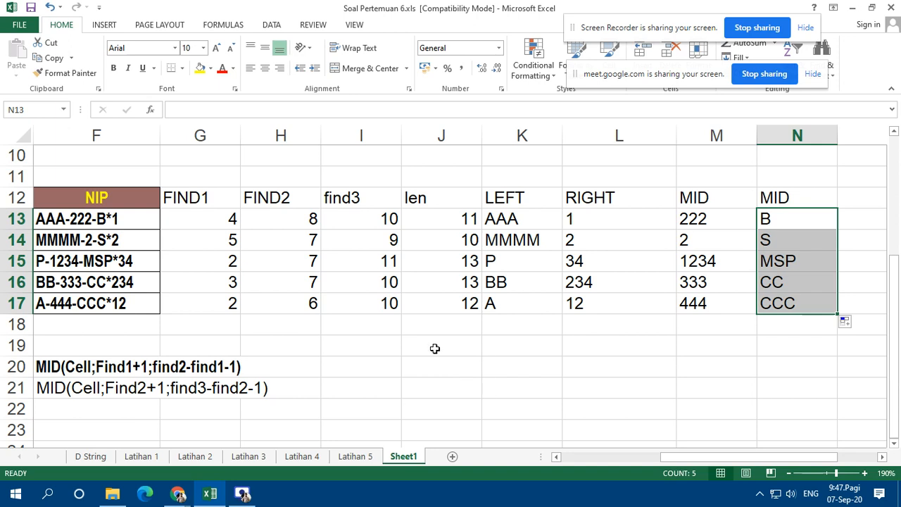
Step: Open the Latihan 1 sheet and examine the Kode Pegawai codes in C8:C22 and the Keterangan Soal rules below the table
left_click(142, 456)
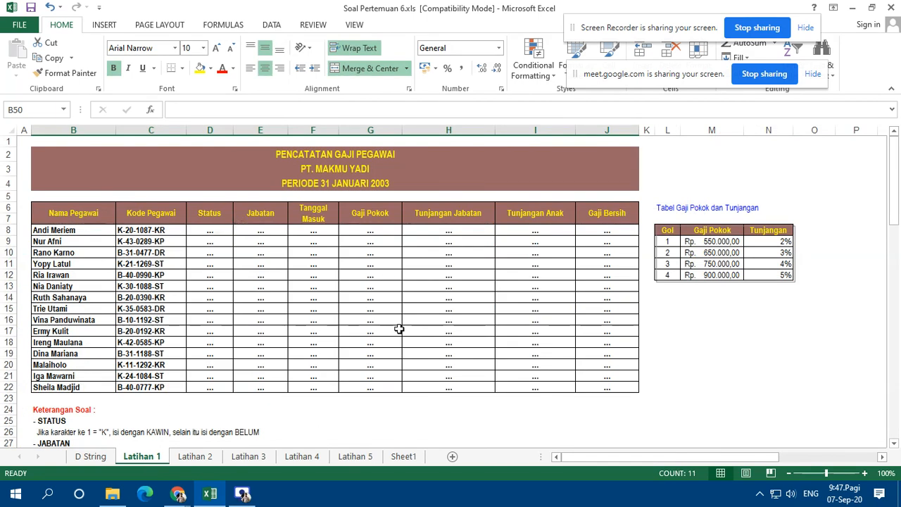
scroll(402, 326, "up", 1)
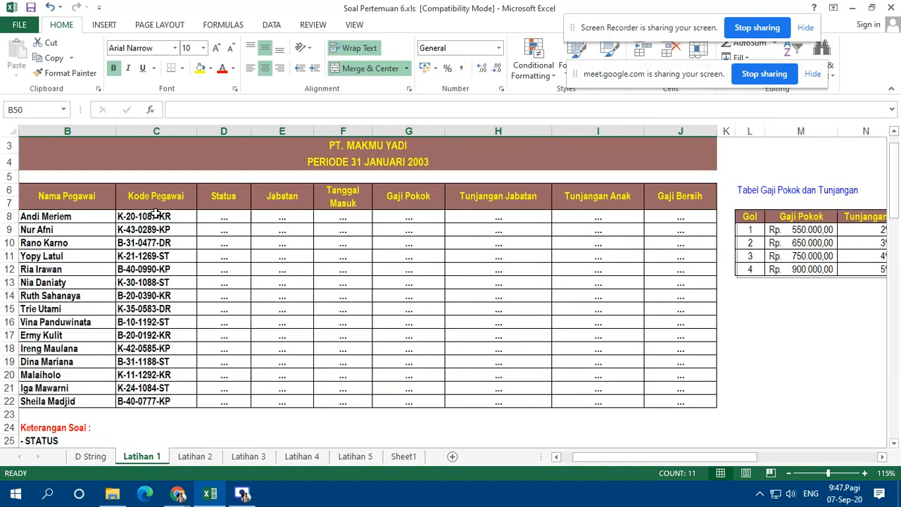
left_click_drag(158, 212, 175, 402)
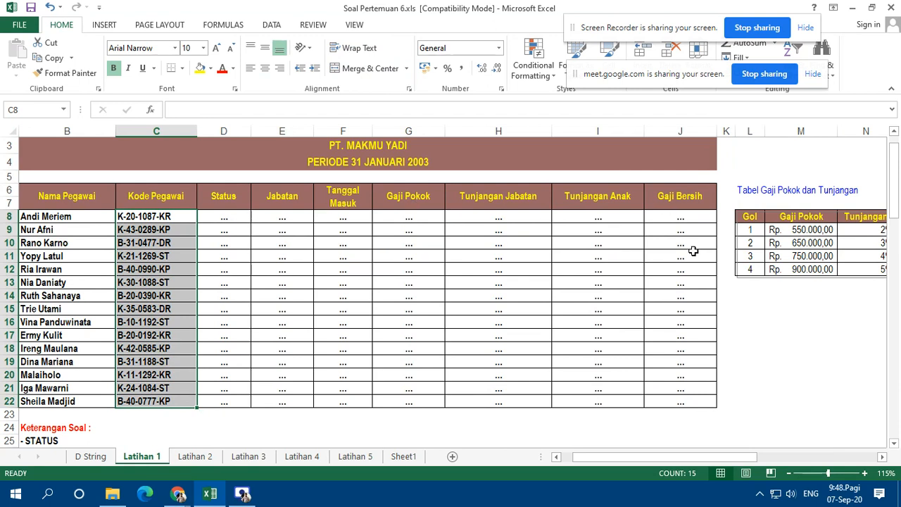
scroll(687, 248, "down", 1)
scroll(688, 248, "up", 1)
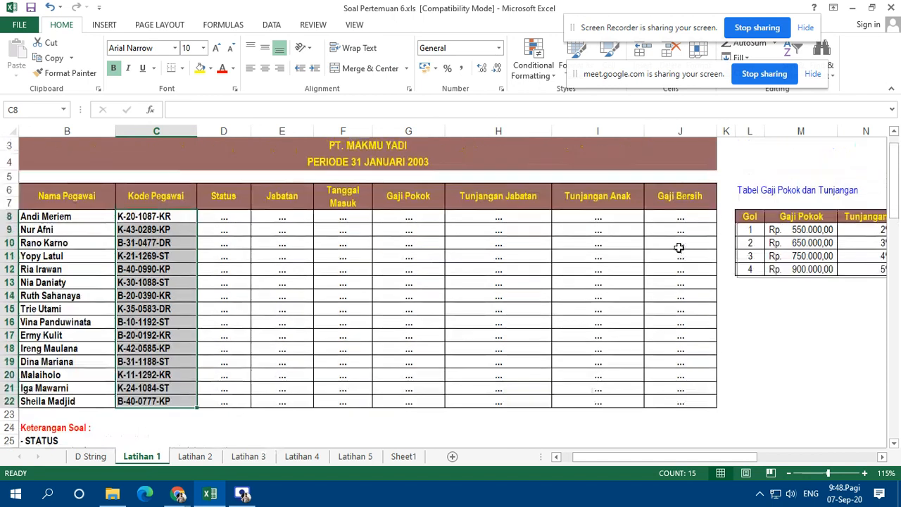
scroll(718, 259, "down", 1)
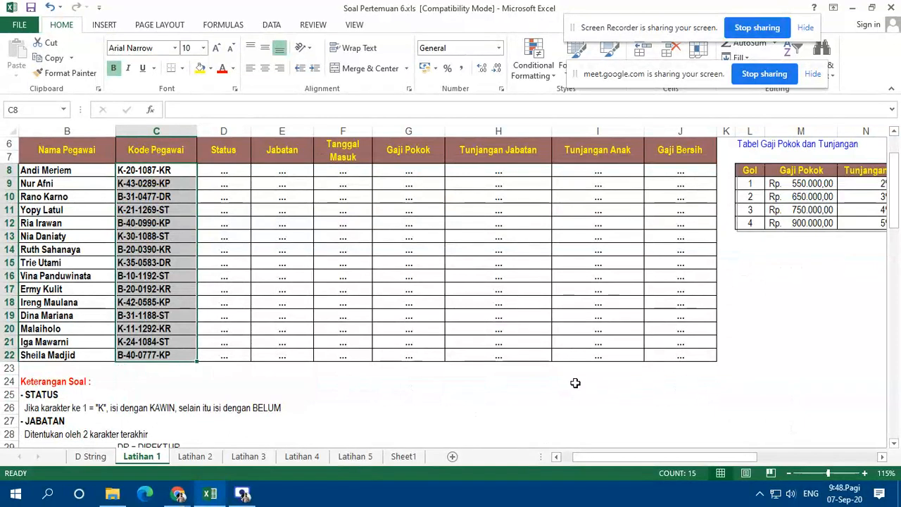
scroll(567, 385, "down", 1)
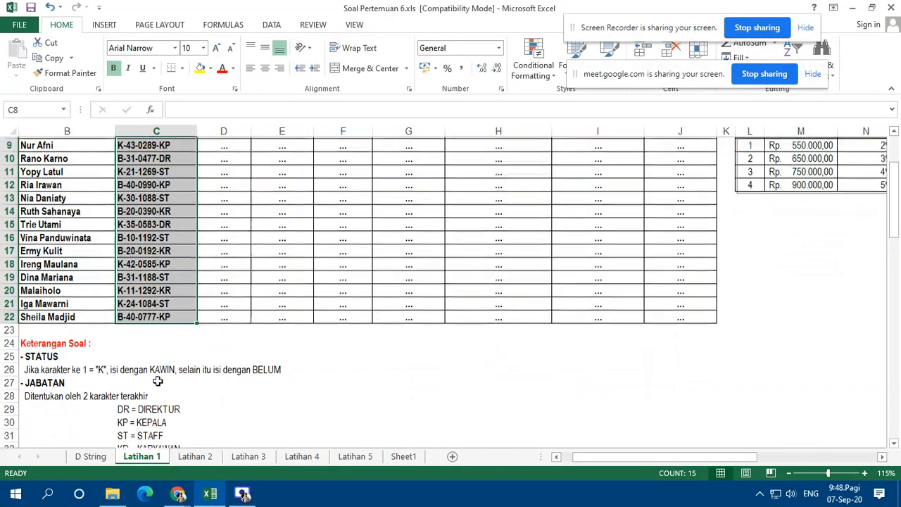
scroll(199, 360, "up", 2)
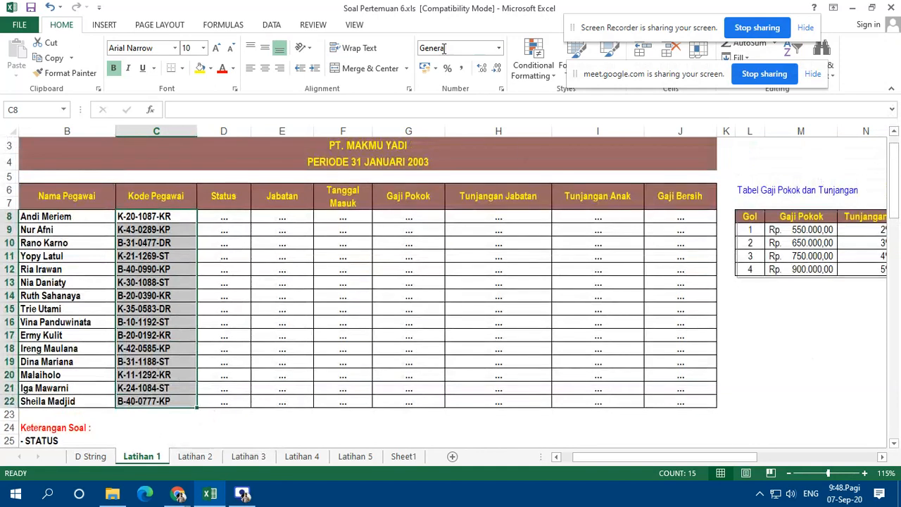
Step: Split the sheet horizontally below the first table rows, showing the employee table above and the Keterangan Soal rules below
left_click(355, 23)
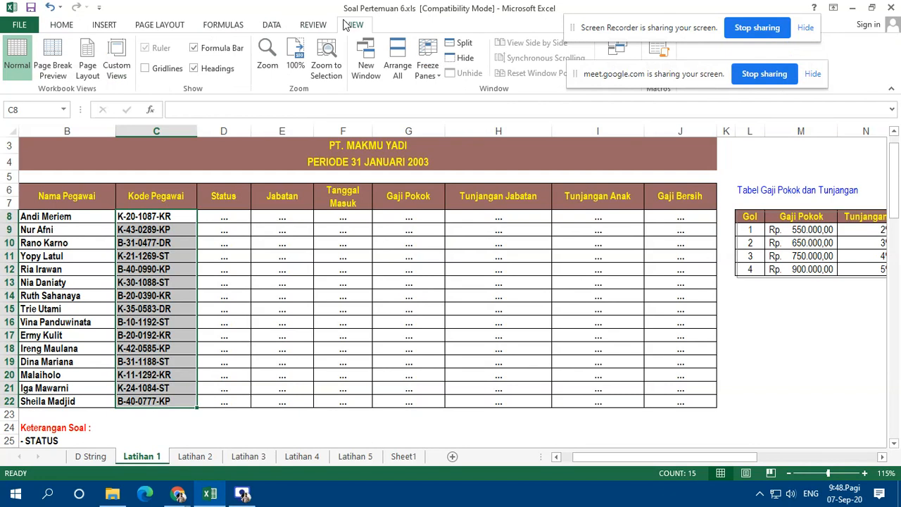
left_click(461, 44)
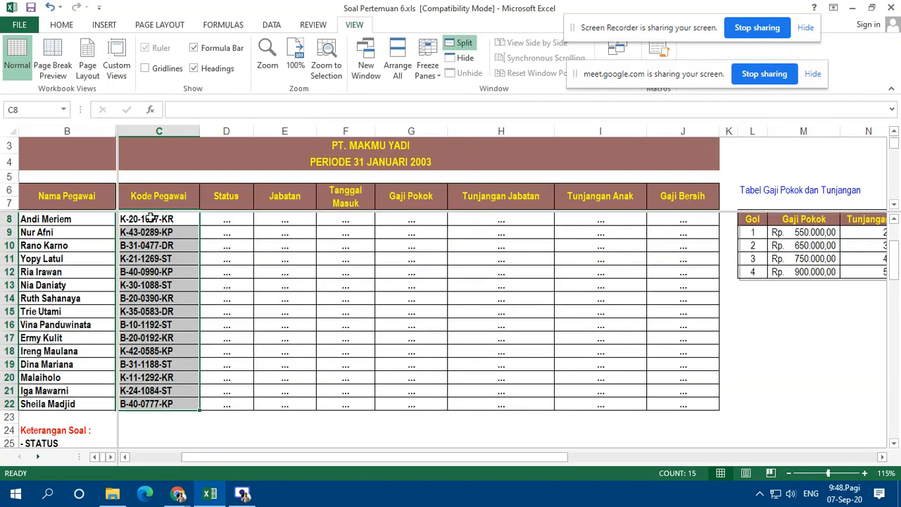
left_click_drag(162, 210, 274, 316)
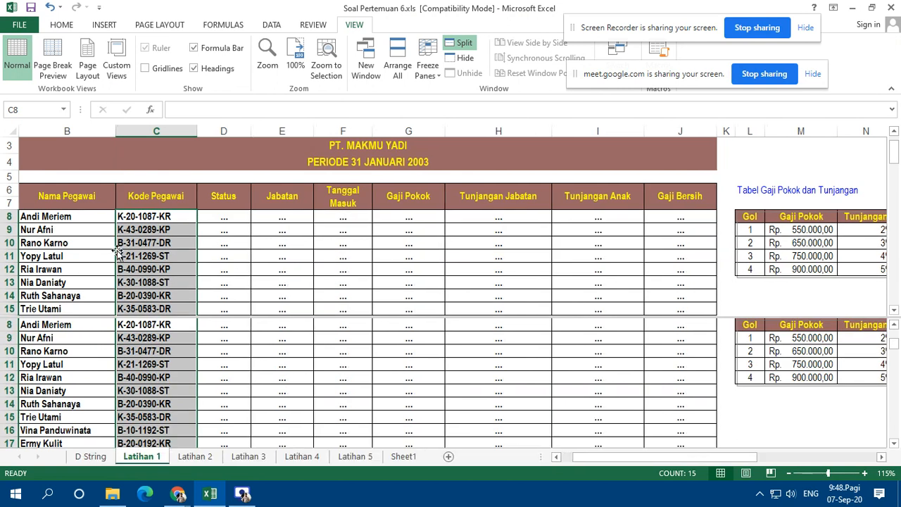
left_click(185, 281)
scroll(247, 350, "down", 3)
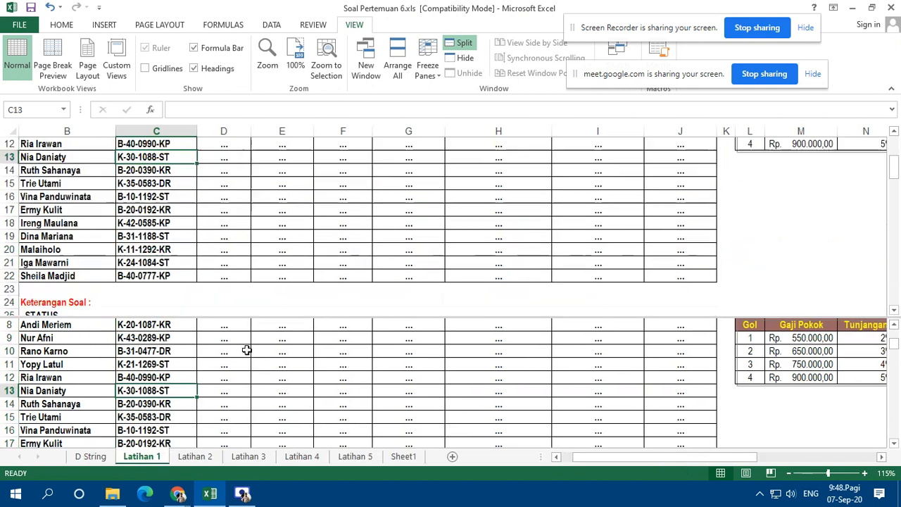
scroll(246, 350, "up", 4)
scroll(246, 350, "down", 1)
left_click(227, 362)
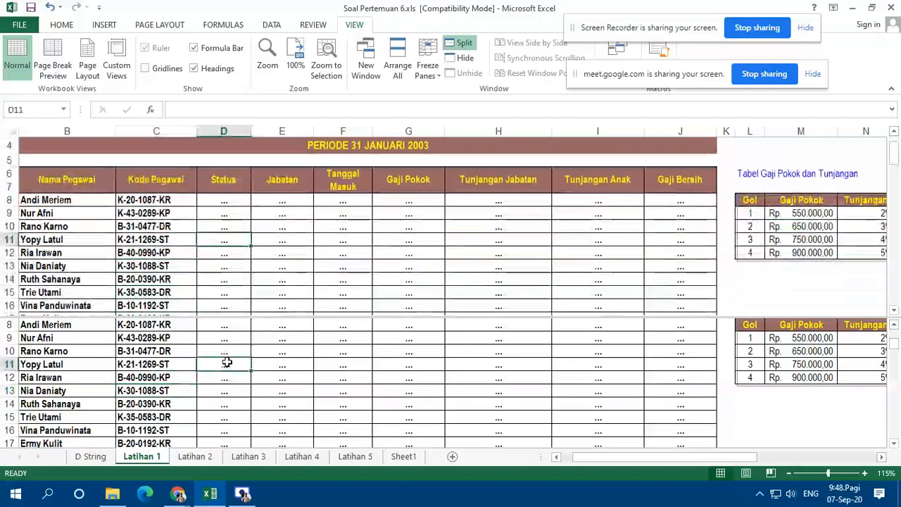
scroll(226, 361, "down", 5)
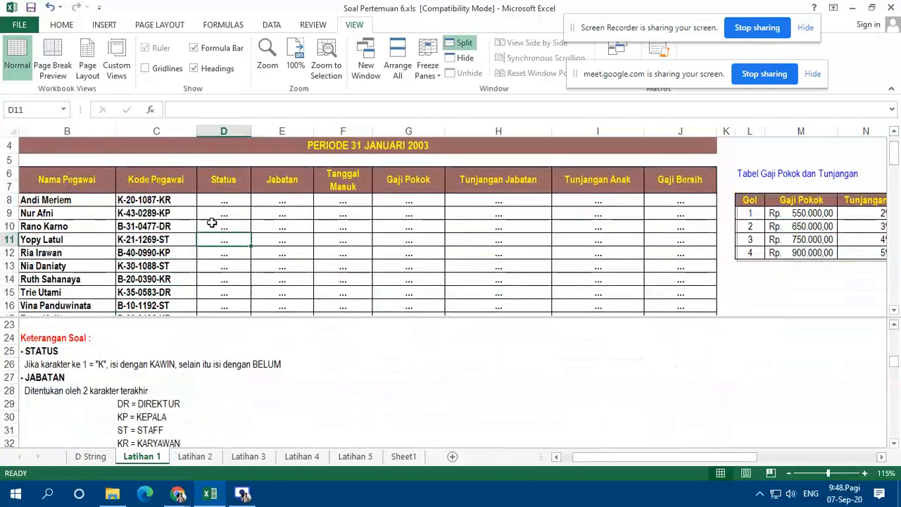
Step: Add a helper column header "LEFT" in H25 beside the STATUS rule
left_click(215, 200)
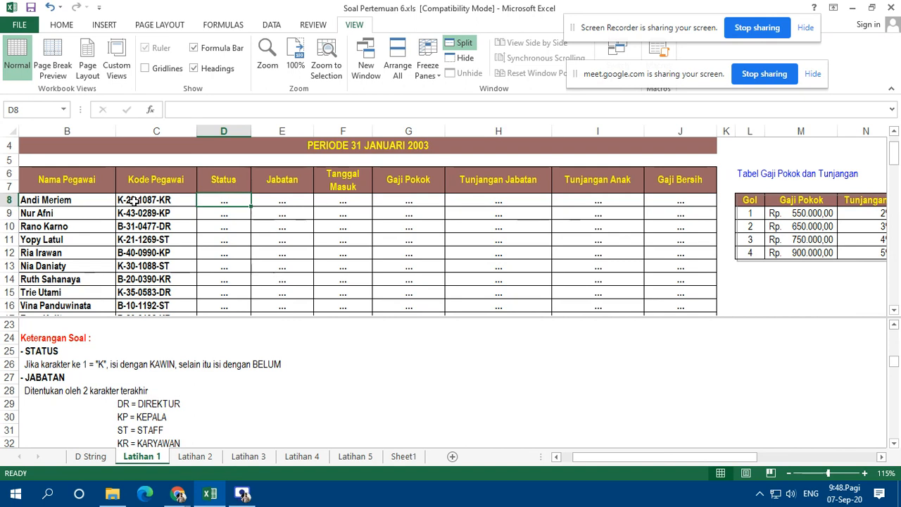
left_click(460, 352)
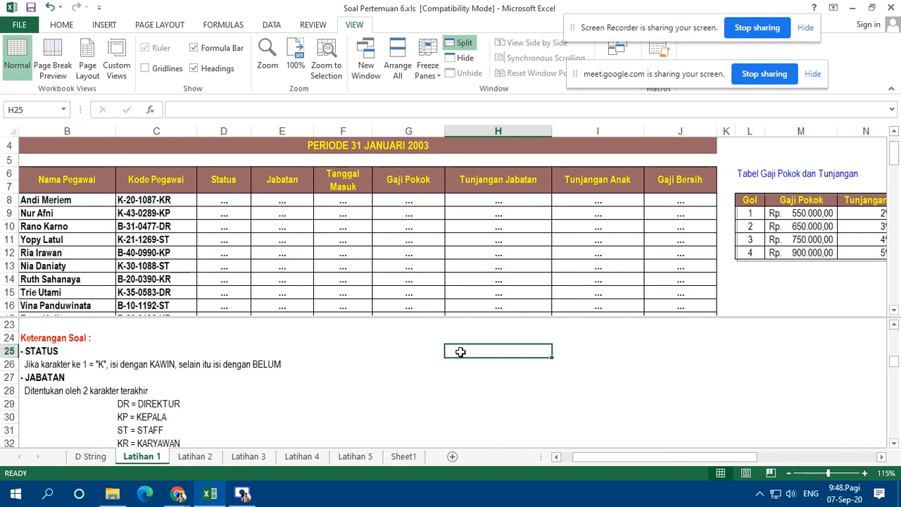
type("L")
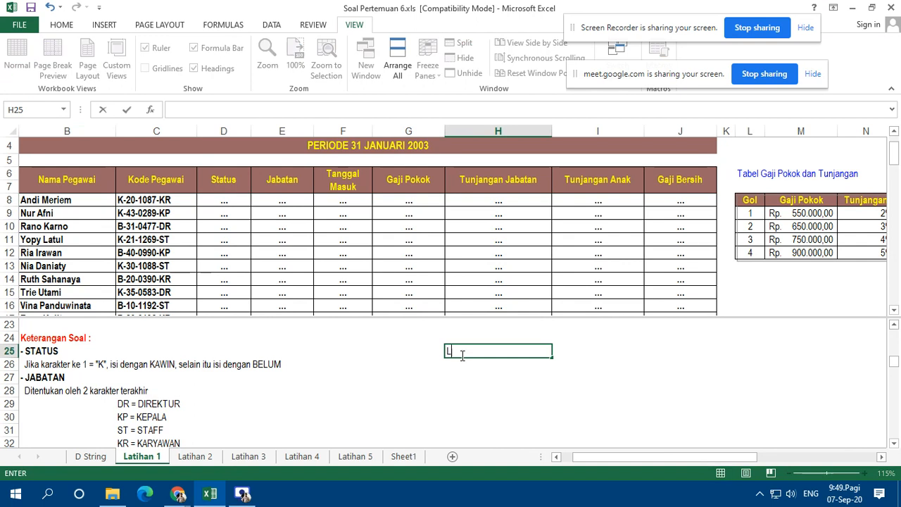
type("EFT")
key("Return")
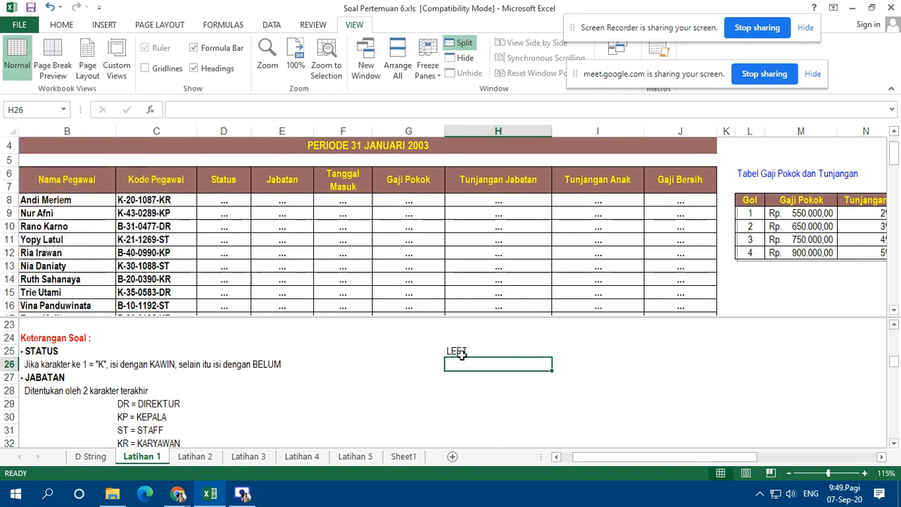
type("=left")
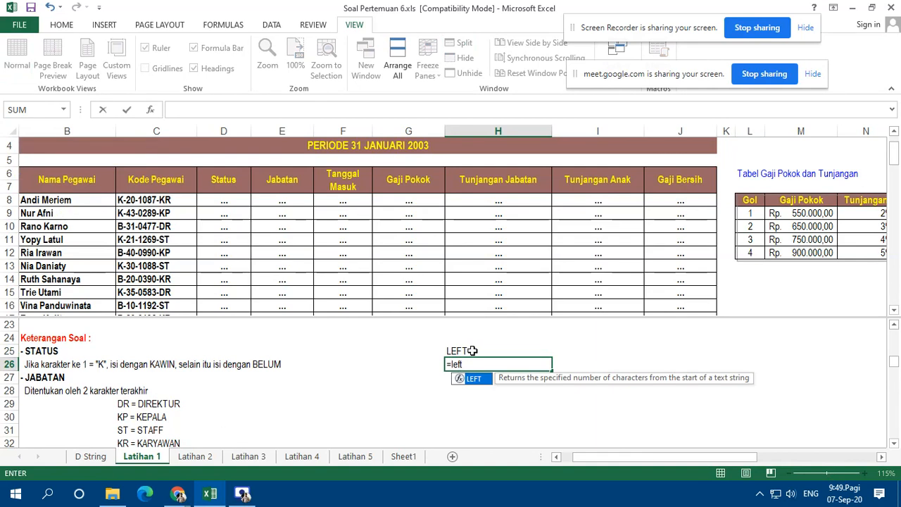
left_click(130, 200)
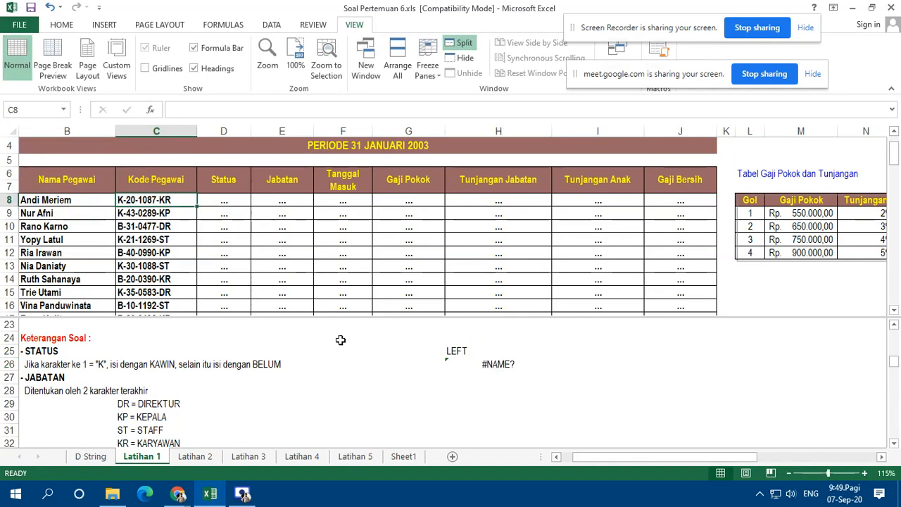
left_click(482, 365)
key("Delete")
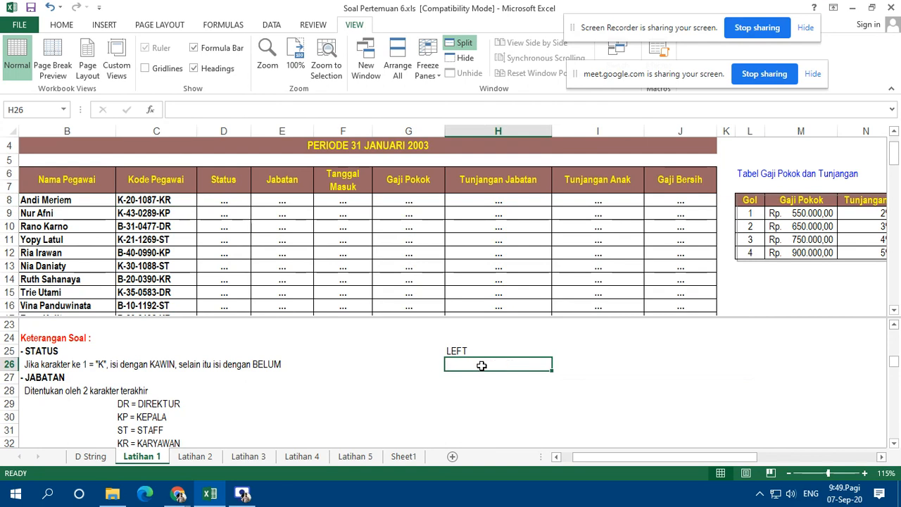
Step: Enter =LEFT(C8;1) in H26 to extract the first character of the first Kode Pegawai
type("=left")
key("Tab")
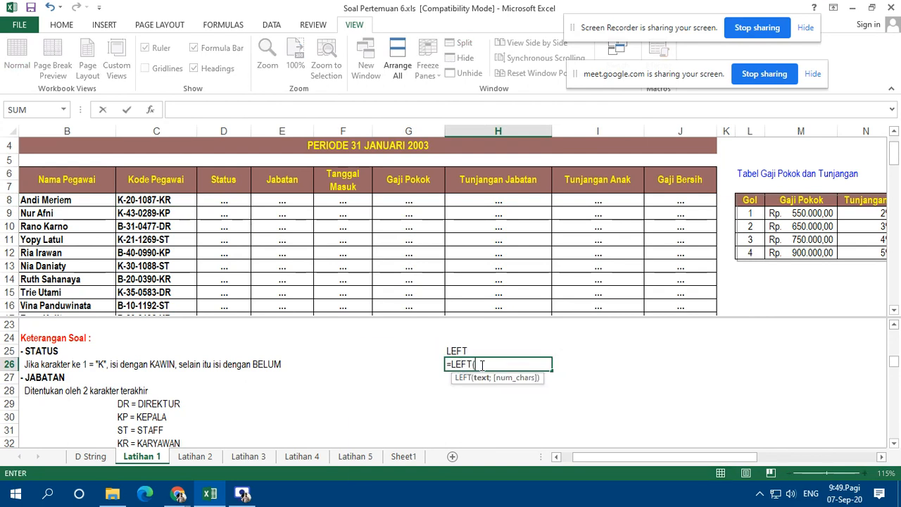
left_click(162, 201)
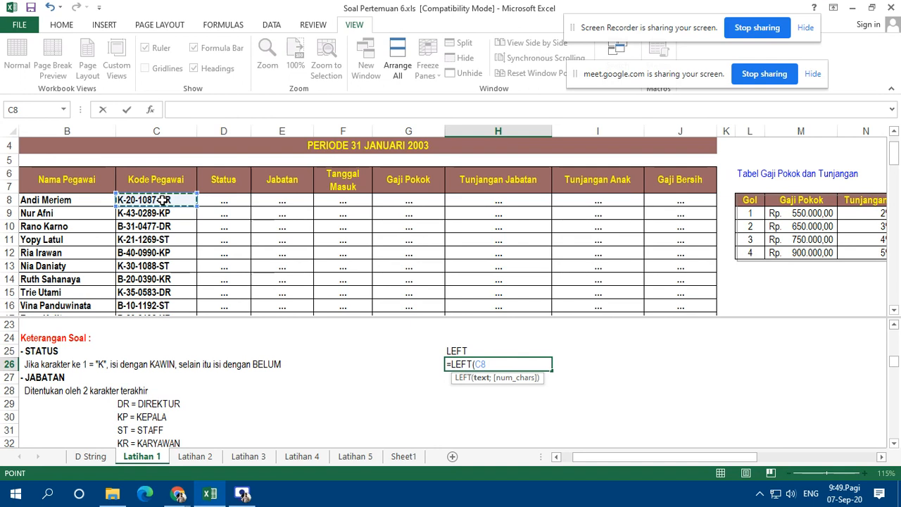
type(";1")
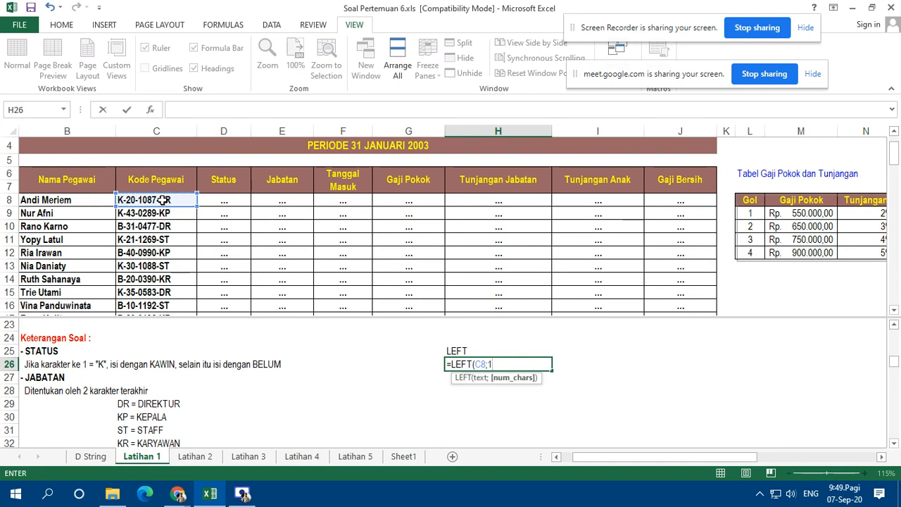
key("ctrl+Return")
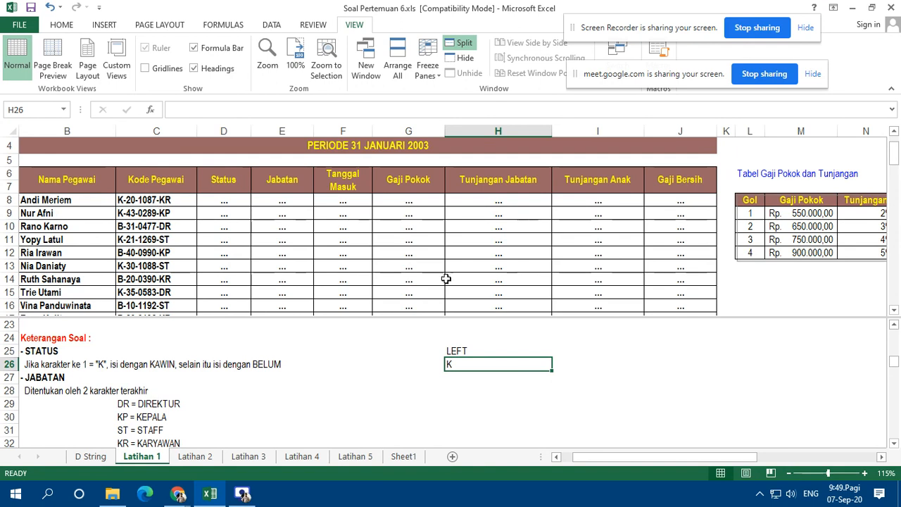
Step: Fill the LEFT formula from H26 down to H41 and check the extracted letters
scroll(549, 370, "down", 2)
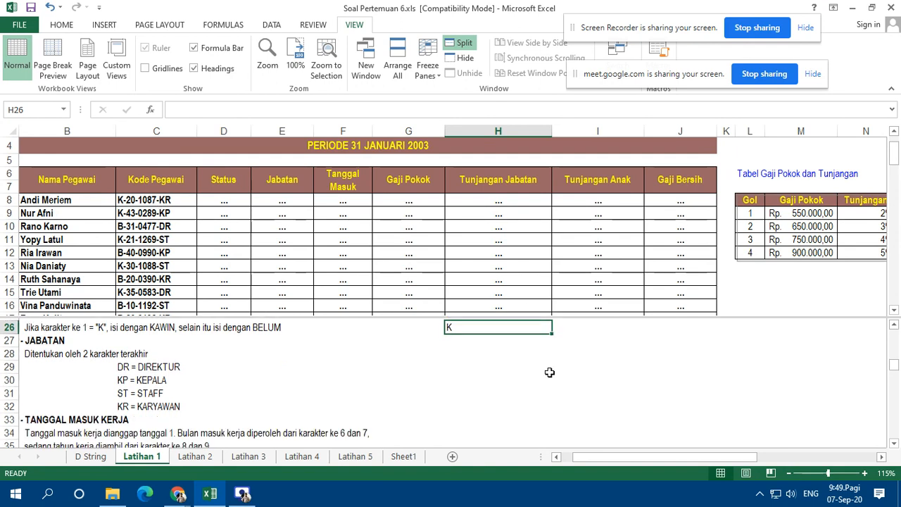
scroll(544, 367, "up", 2)
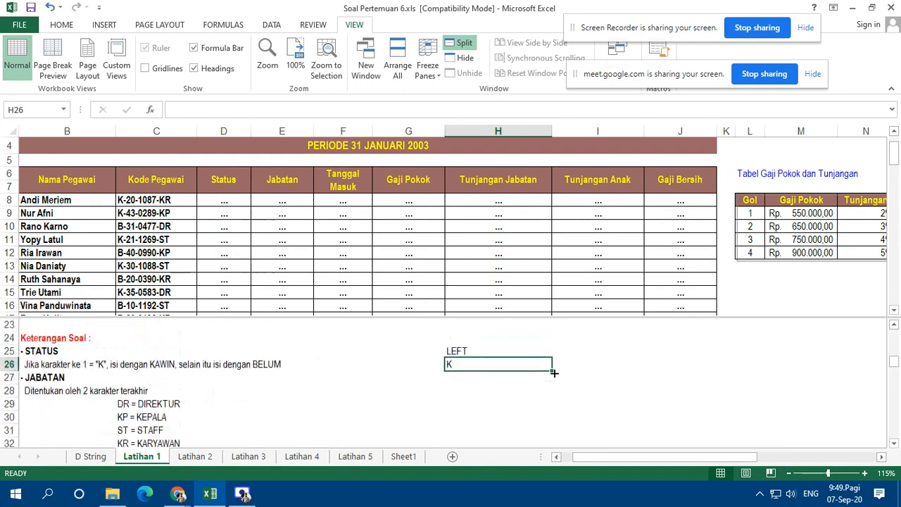
left_click_drag(553, 371, 553, 406)
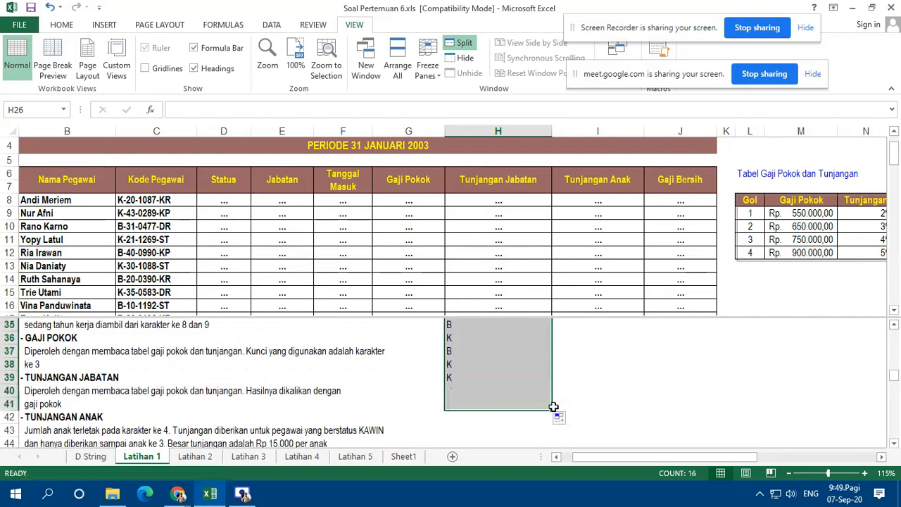
left_click(492, 406)
scroll(559, 386, "up", 6)
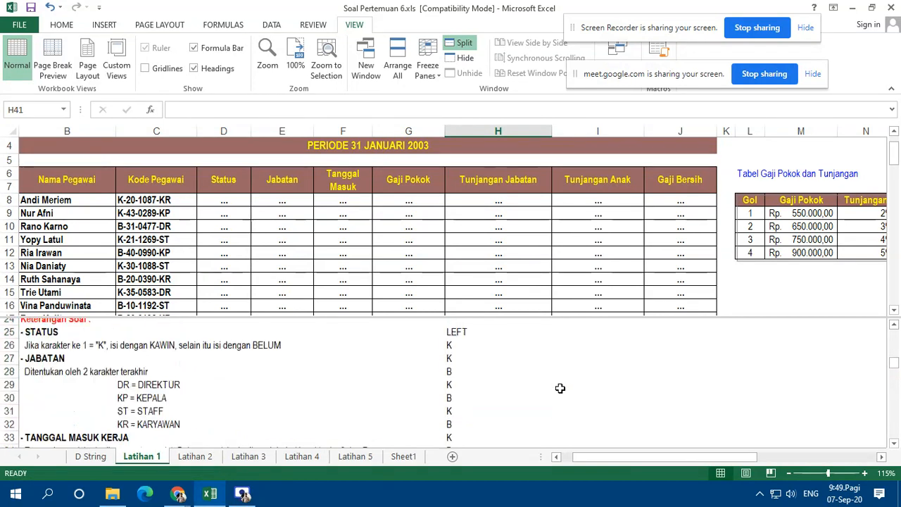
scroll(493, 369, "down", 3)
scroll(461, 363, "up", 1)
scroll(461, 363, "down", 1)
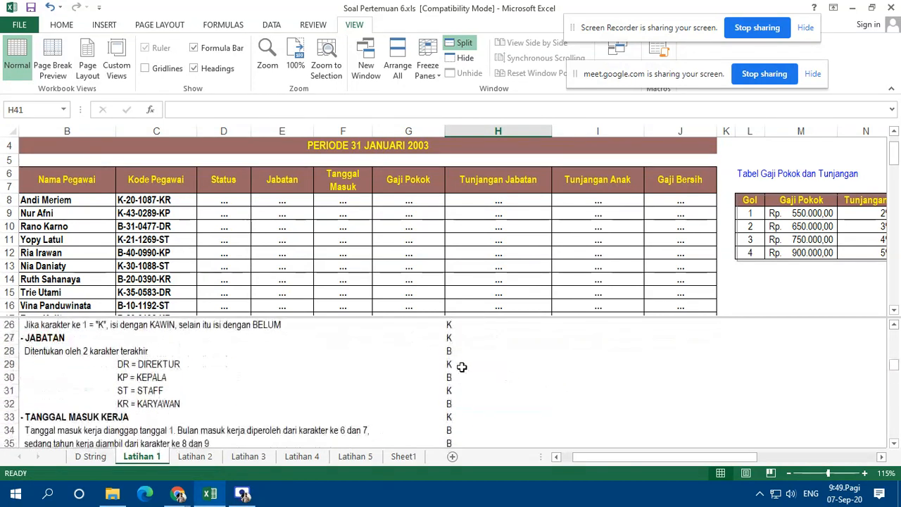
scroll(460, 366, "up", 1)
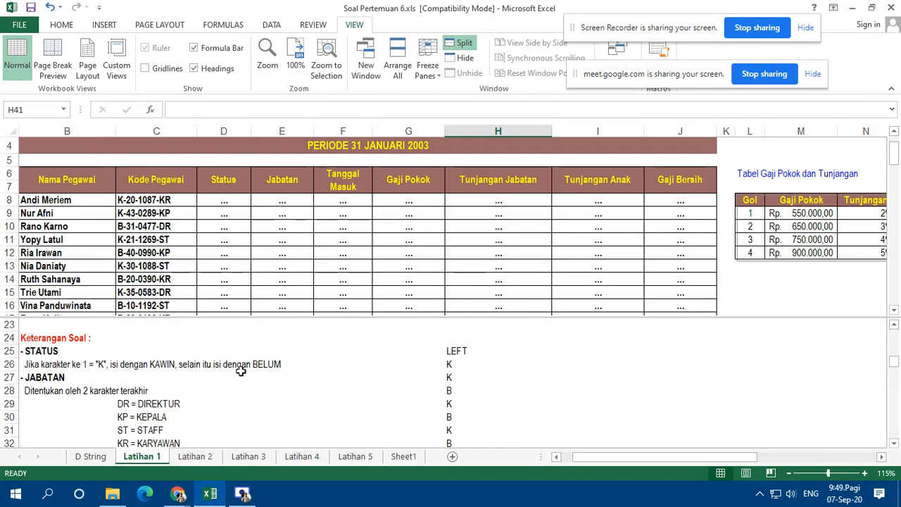
Step: Enter =IF(H26="K";"Kawin";"Belum") in D8 to determine the first employee's Status
left_click(454, 366)
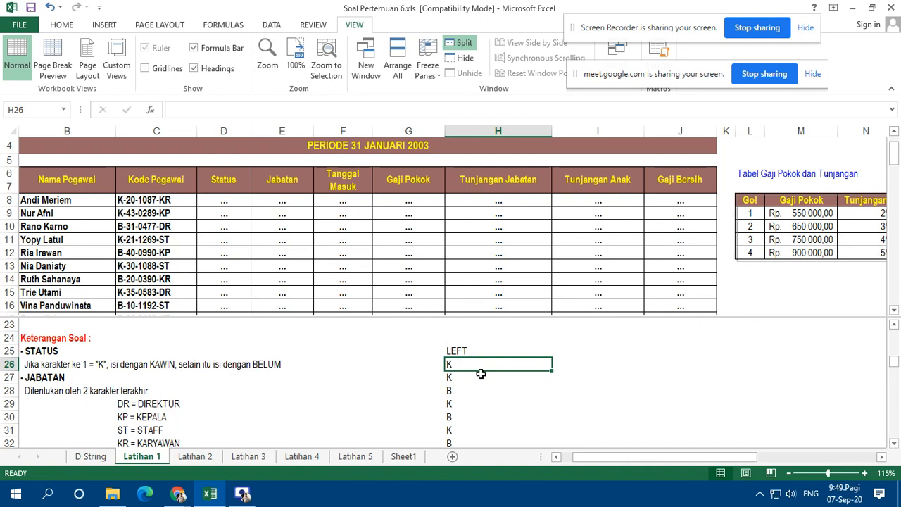
left_click(238, 201)
type("=")
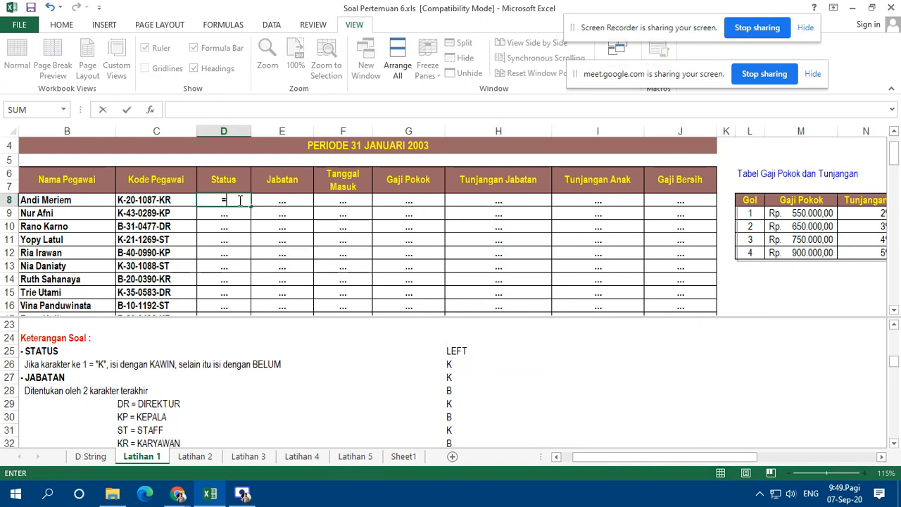
type("if(")
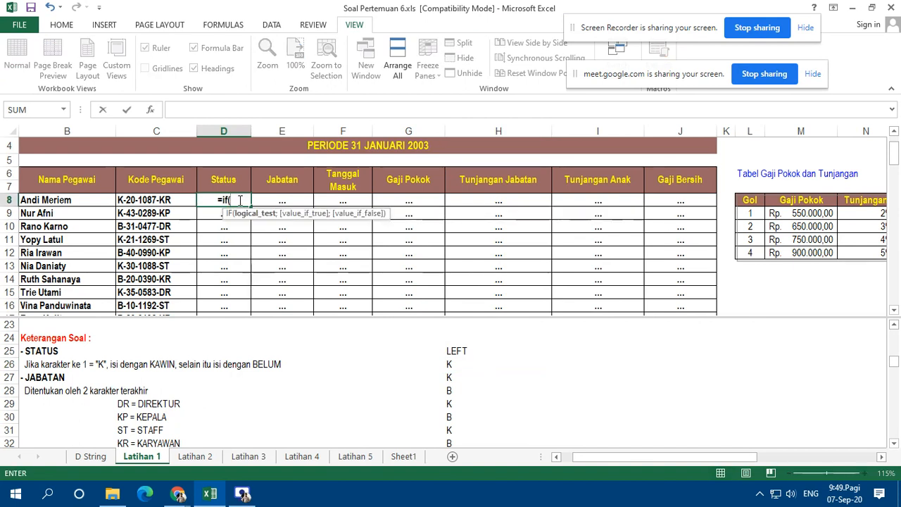
left_click(457, 364)
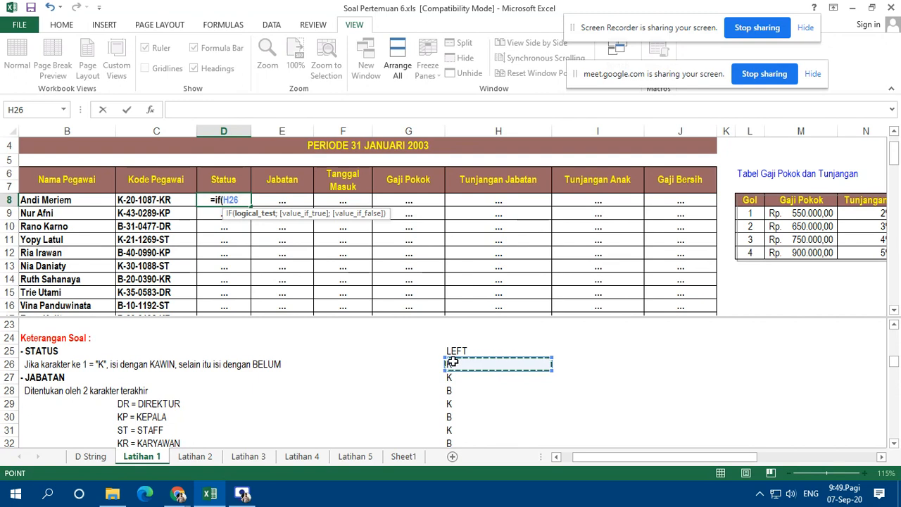
type("=\"K\"")
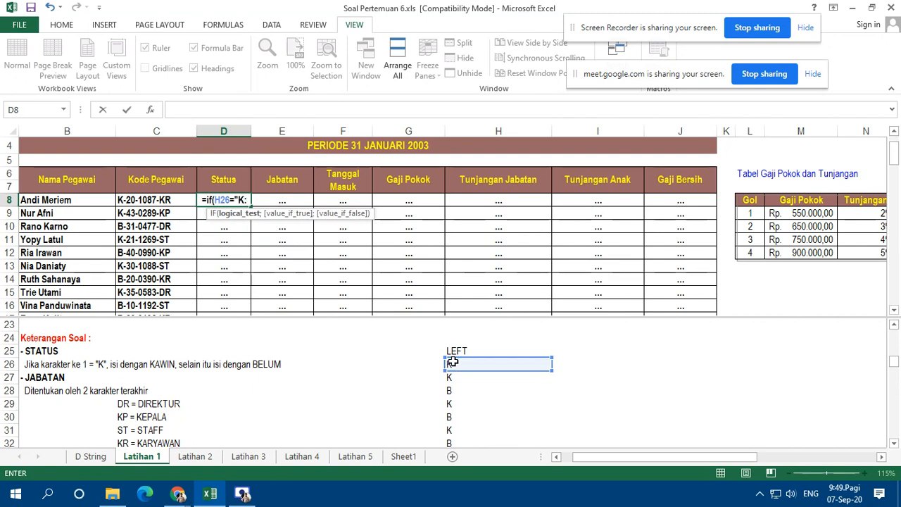
type("\"")
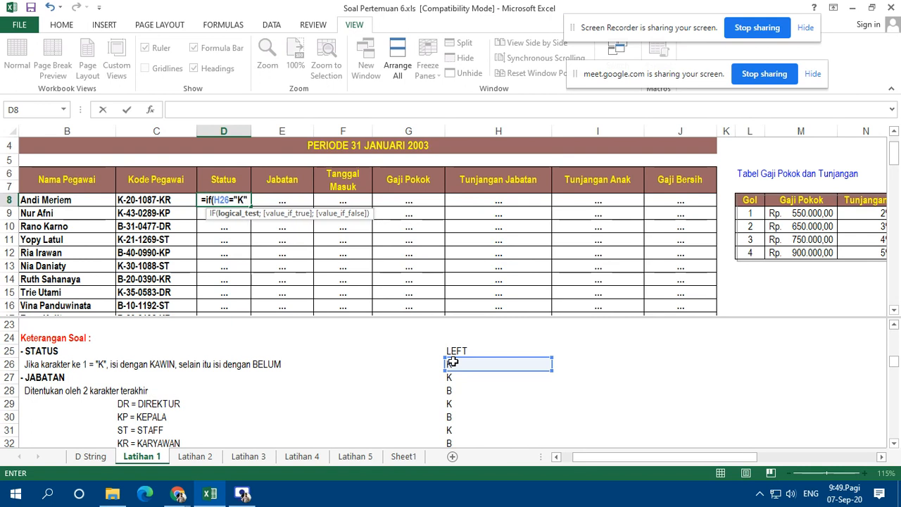
type(";\"Ka")
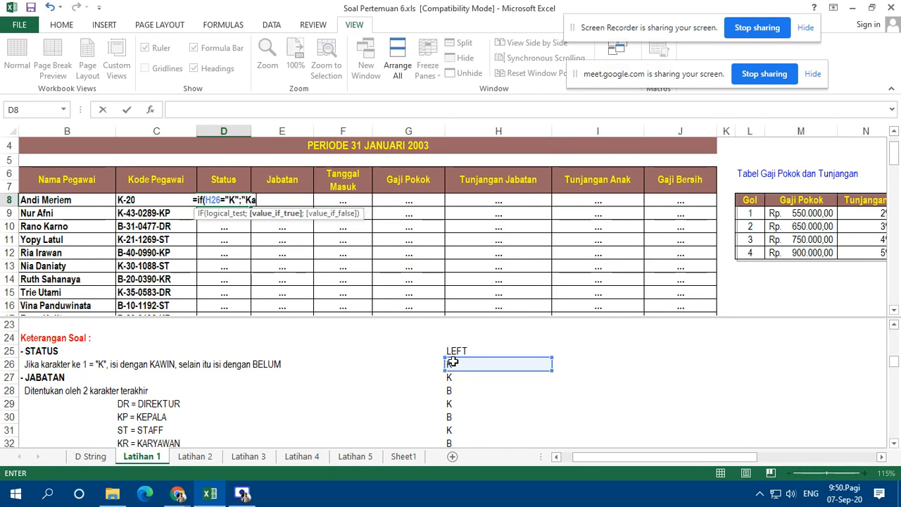
type("win\";")
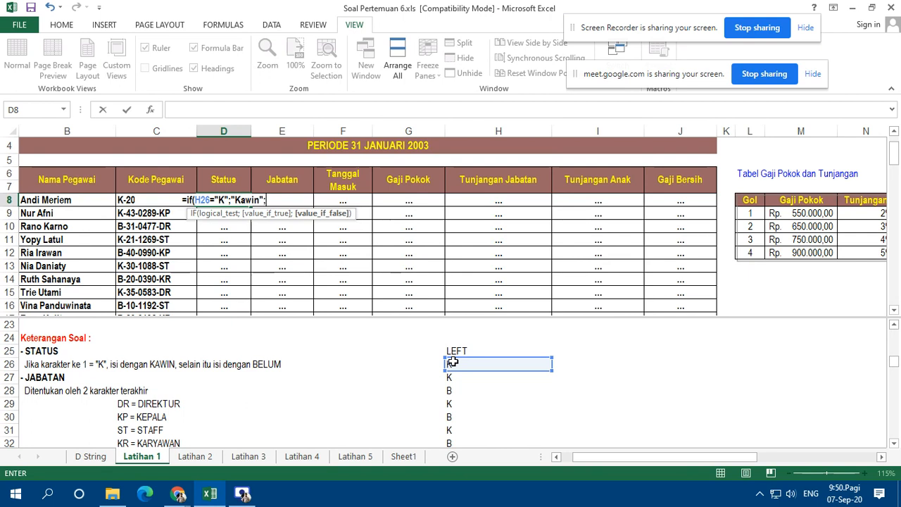
type("\"Belu")
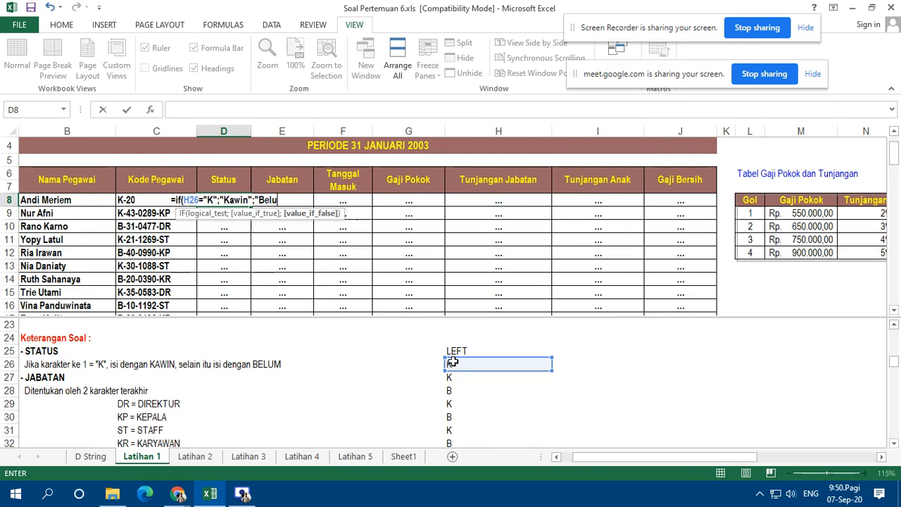
type("m\")")
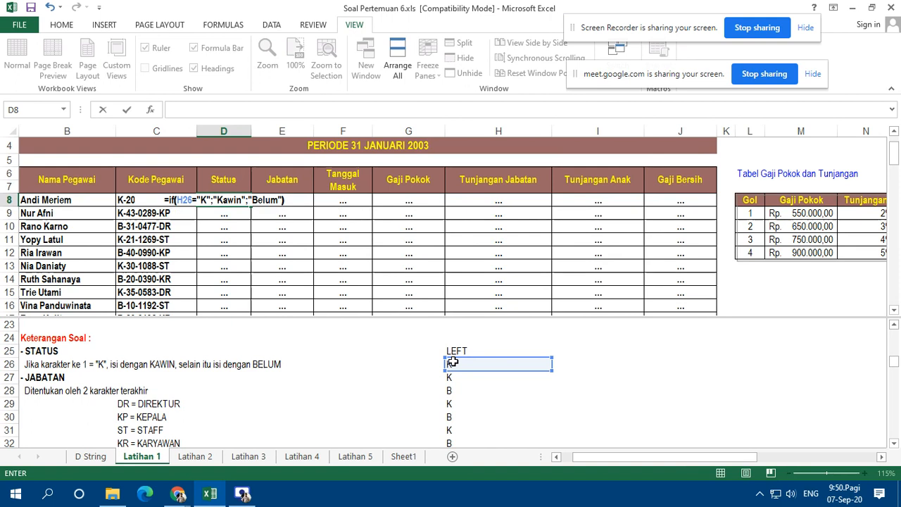
key("ctrl+Return")
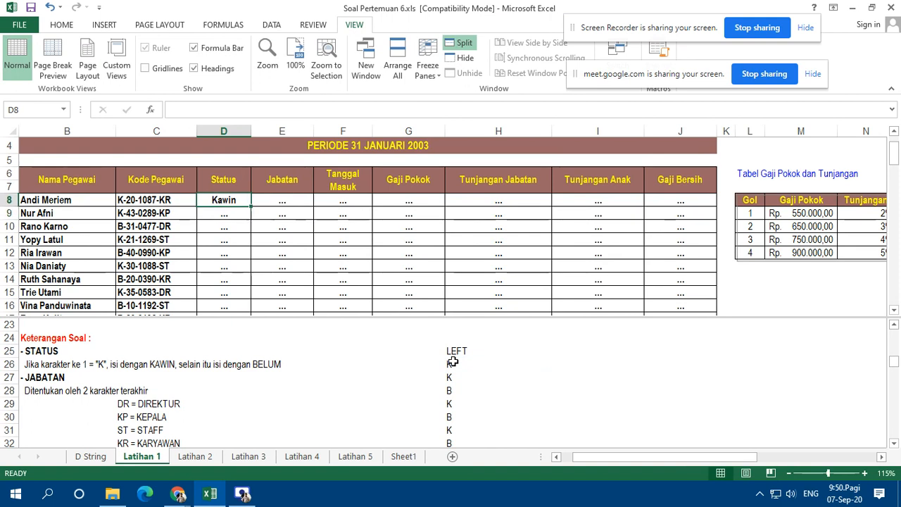
Step: Copy the Status formula from D8 down to D22 for all remaining employees
key("ctrl+c")
key("shift+Down")
key("shift+Down")
key("shift+Down")
key("shift+Down")
key("shift+Down")
key("shift+Down")
key("shift+Down")
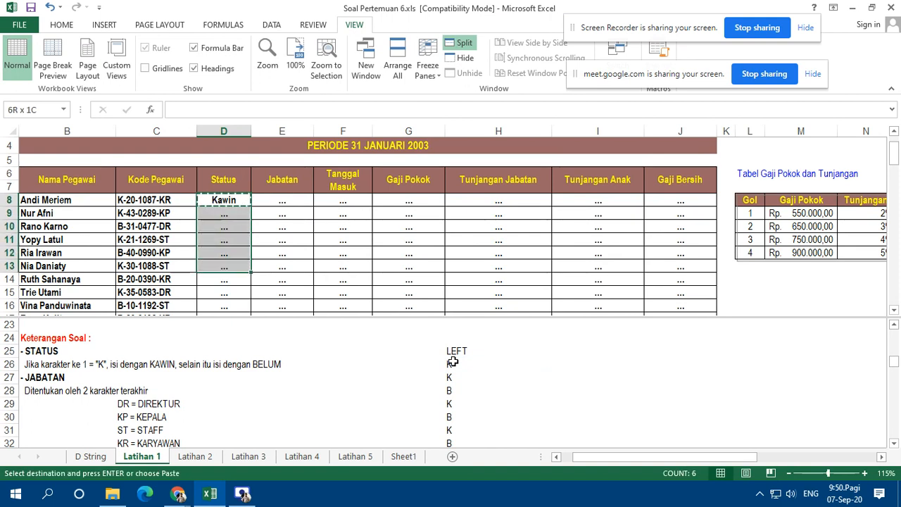
key("shift+Down")
key("shift+Down")
key("shift+Down")
key("shift+Down")
key("shift+Down")
key("shift+Down")
key("shift+Down")
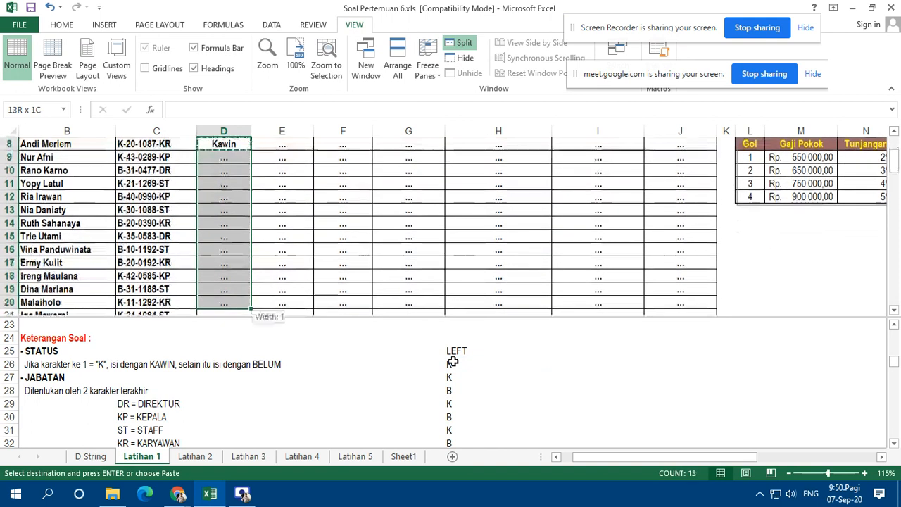
key("ctrl+v")
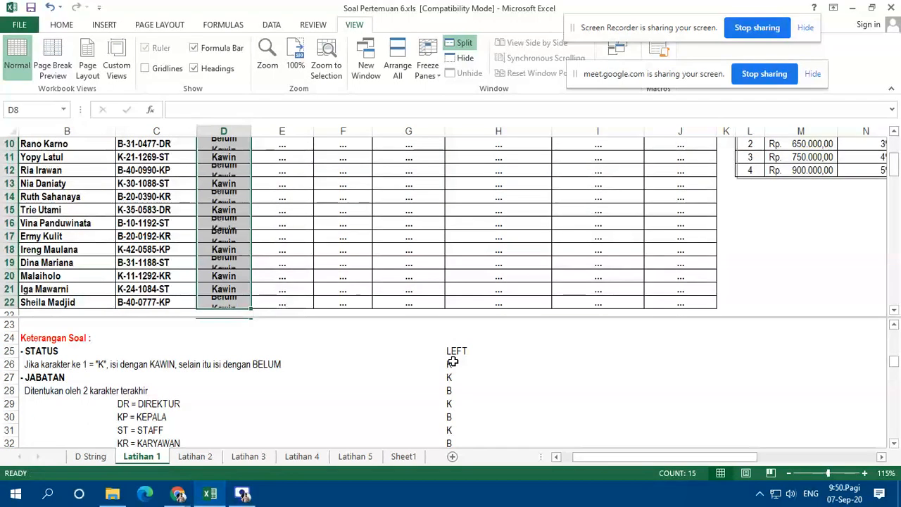
scroll(415, 334, "up", 1)
scroll(302, 204, "up", 1)
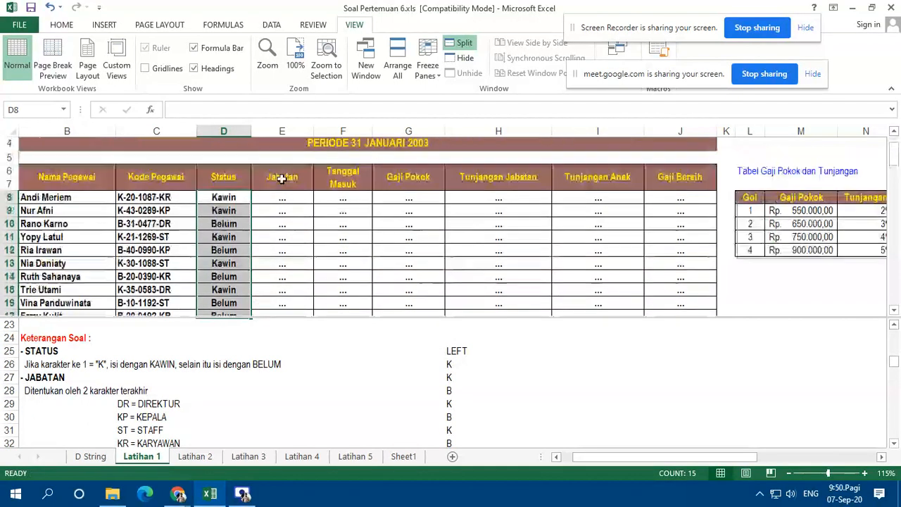
Step: Review the JABATAN rule and add a helper column header "RIGHT" in I25 beside the LEFT column
left_click(233, 391)
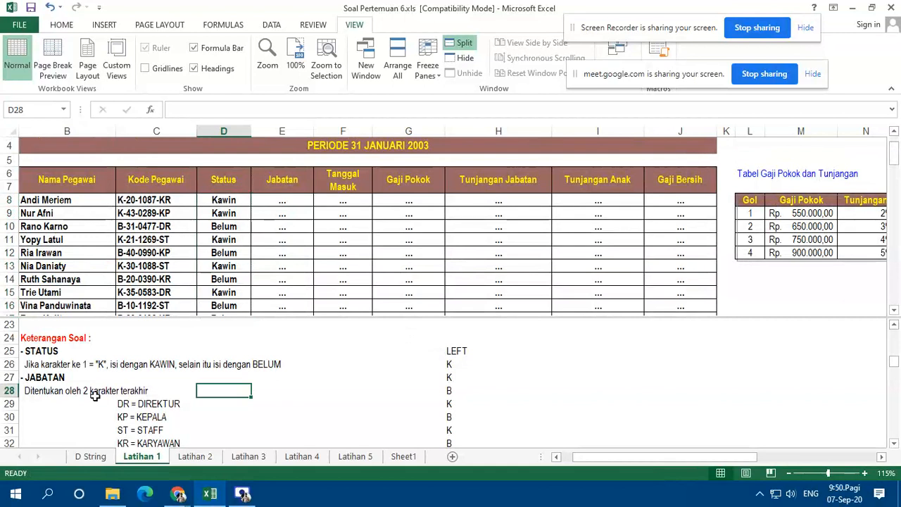
scroll(73, 379, "down", 1)
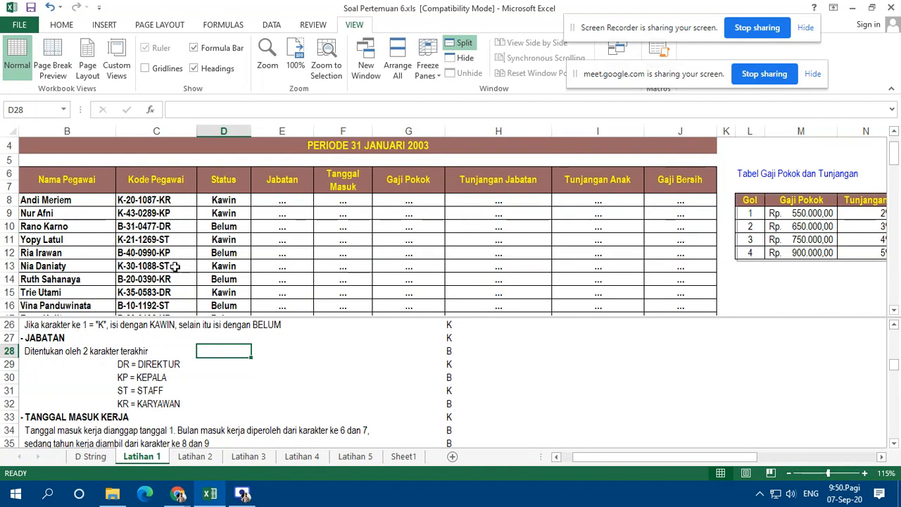
left_click(497, 354)
scroll(496, 356, "up", 1)
left_click(500, 353)
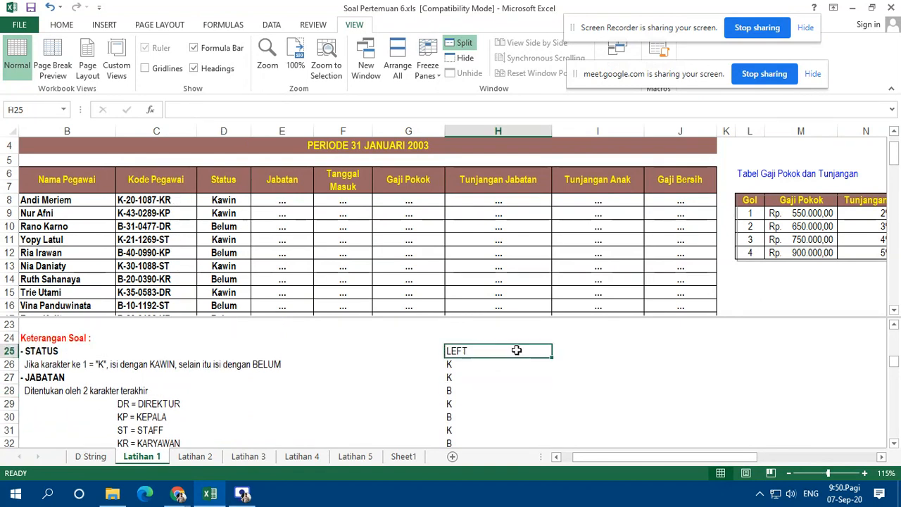
left_click(577, 349)
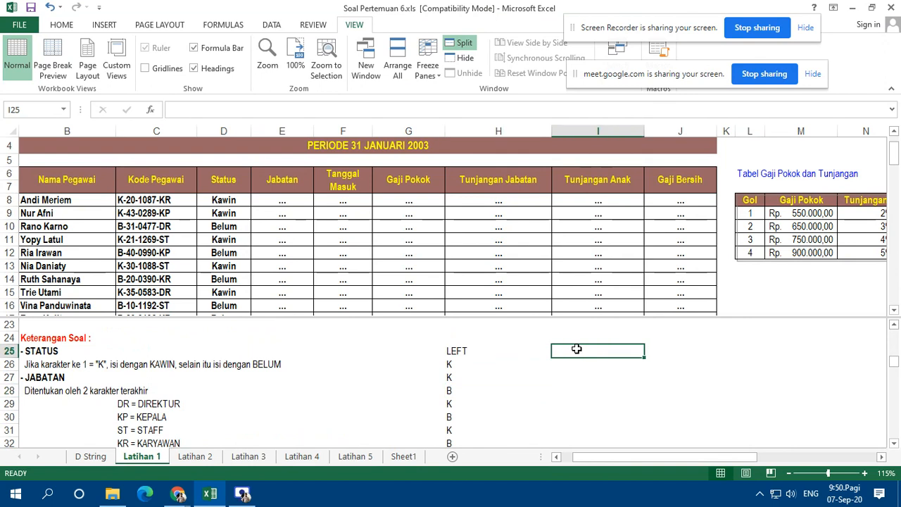
type("RIGH")
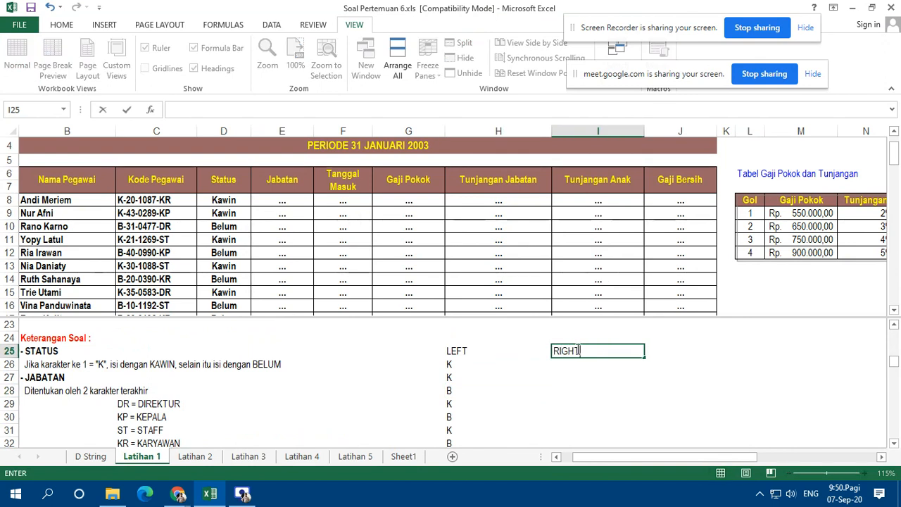
type("T")
key("Return")
Step: Enter =RIGHT(C8;2) in I26 to extract the last two characters of the first Kode Pegawai
type("=RIGHT(")
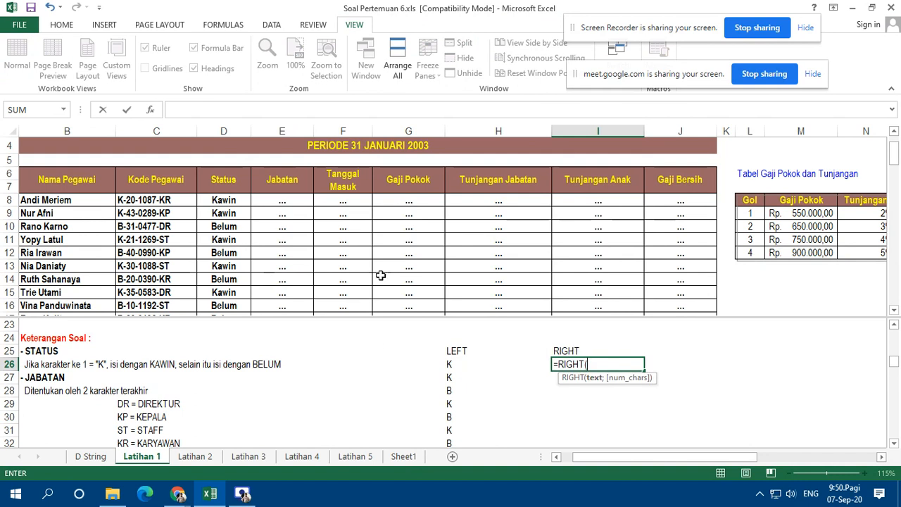
left_click(180, 201)
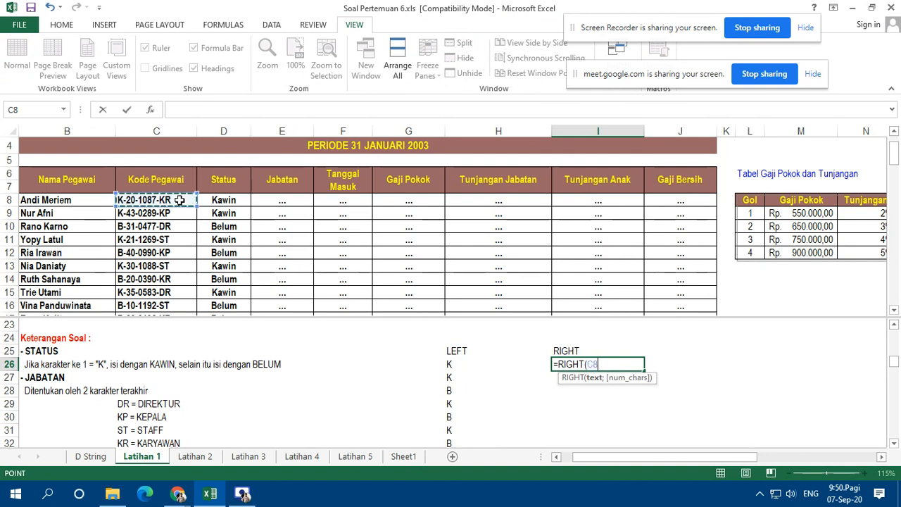
type(";2)")
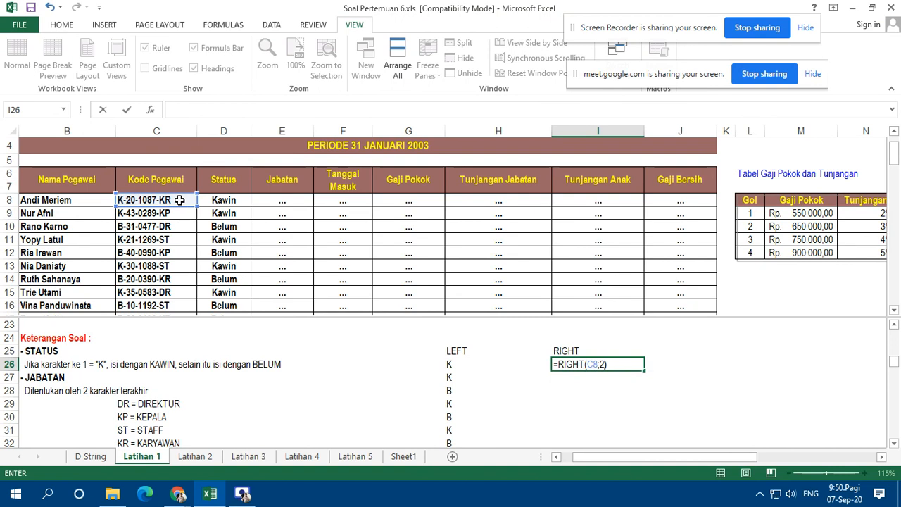
key("ctrl+Return")
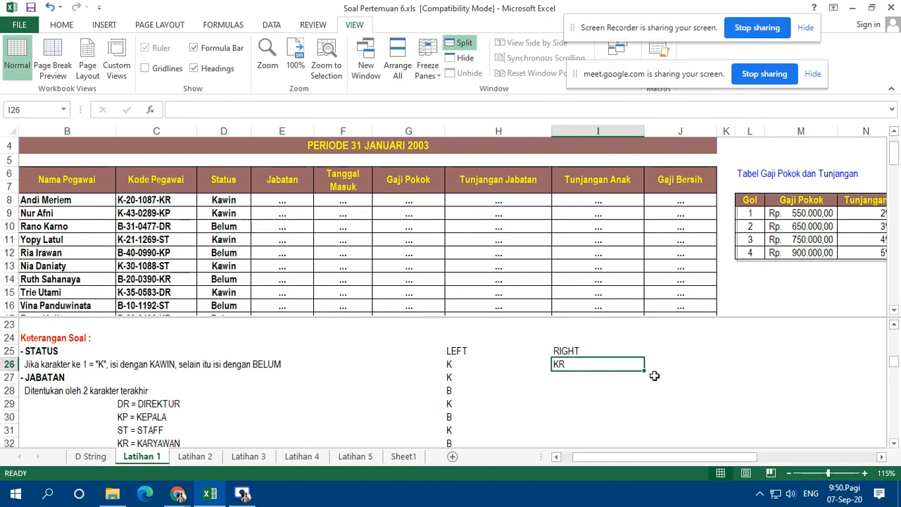
Step: Fill the RIGHT formula from I26 down alongside the LEFT column and compare the codes with the JABATAN list
double_click(644, 371)
left_click(597, 367)
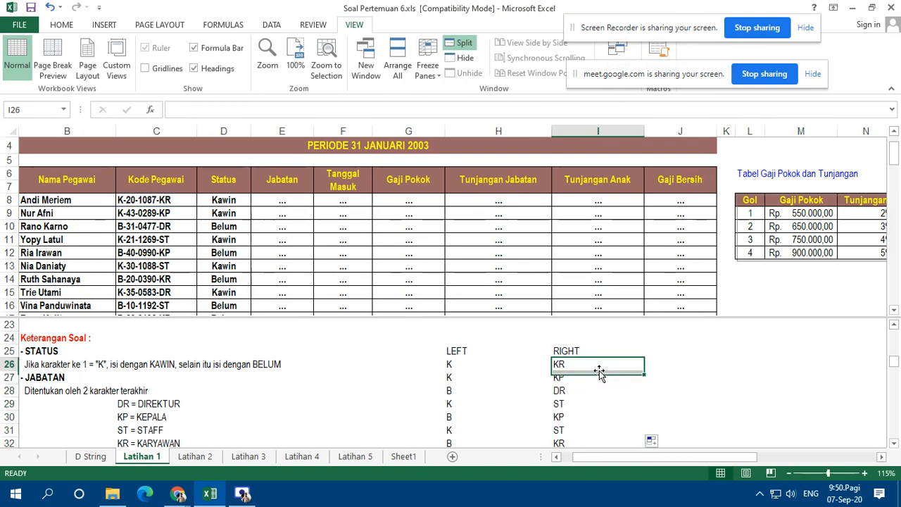
scroll(231, 406, "down", 1)
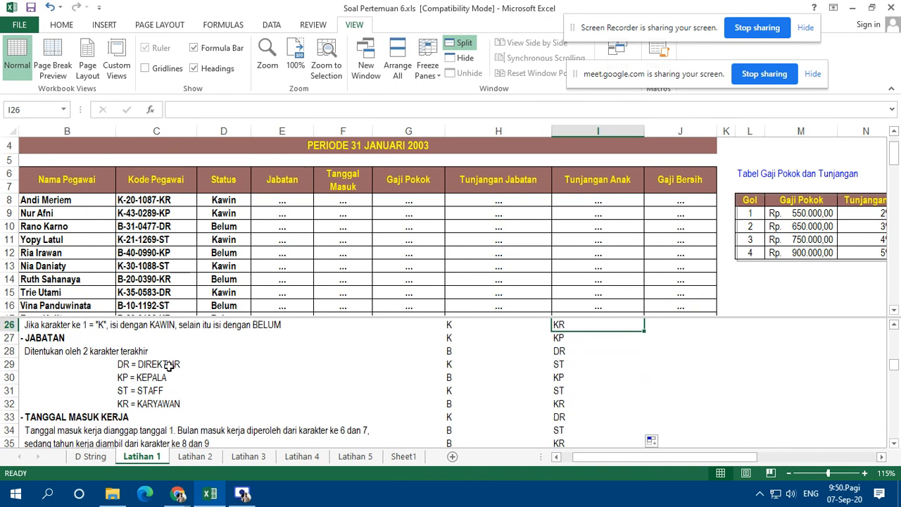
Step: Start the Jabatan formula in E8 with =if(I26="DR";"Direktur"; as the first condition
left_click(286, 200)
type("=fi")
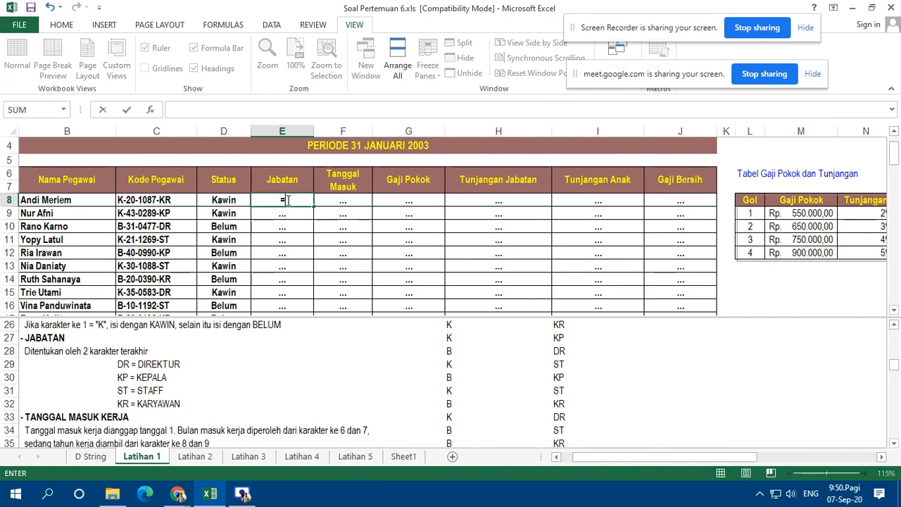
key("BackSpace")
key("BackSpace")
type("if(")
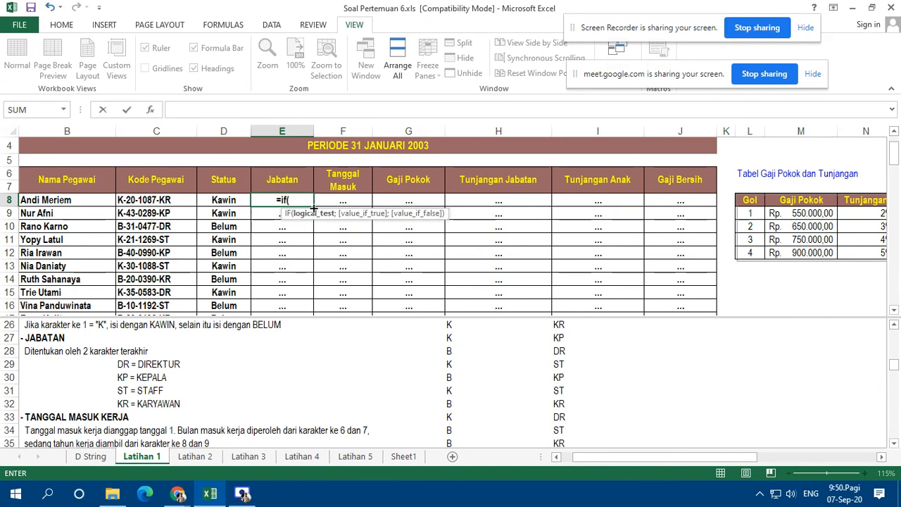
scroll(626, 350, "up", 1)
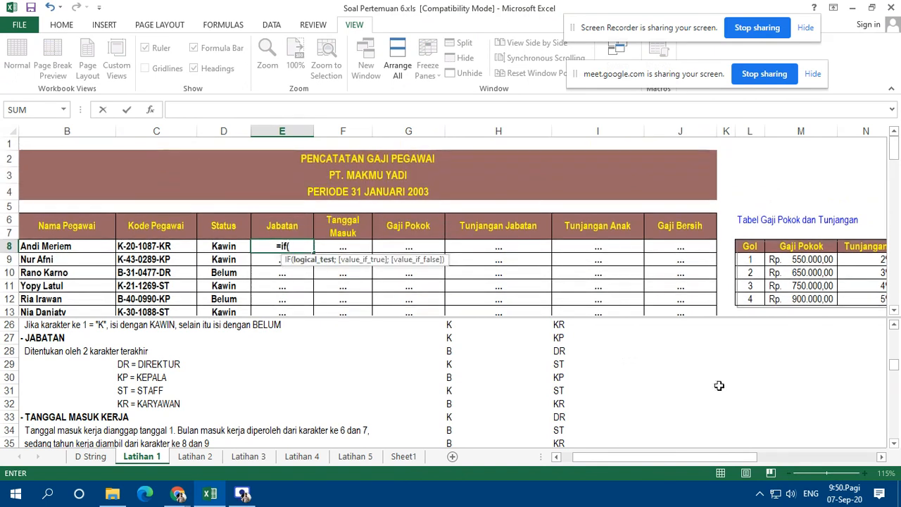
scroll(574, 376, "up", 1)
left_click(571, 366)
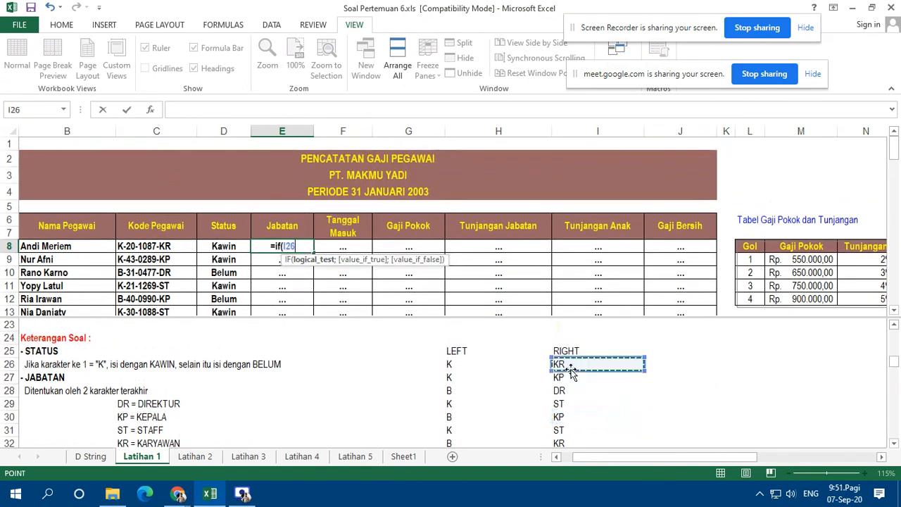
type("=")
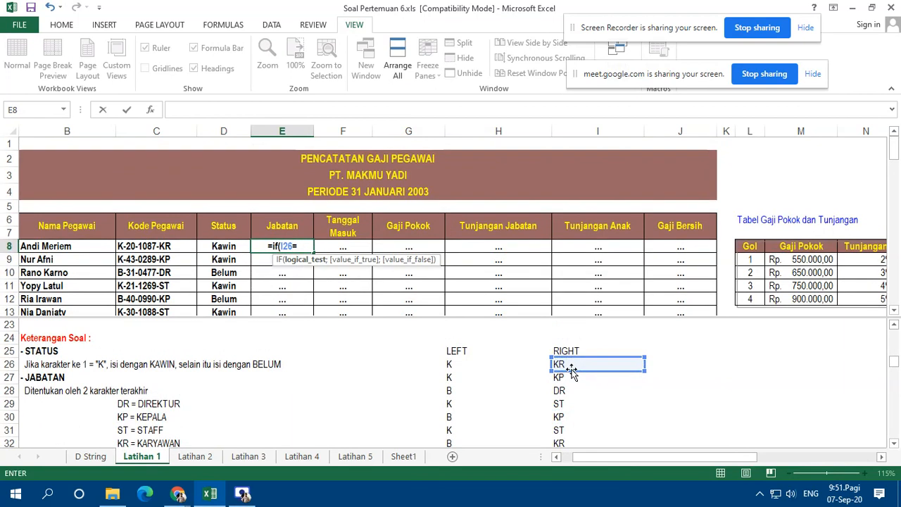
type("\"DR")
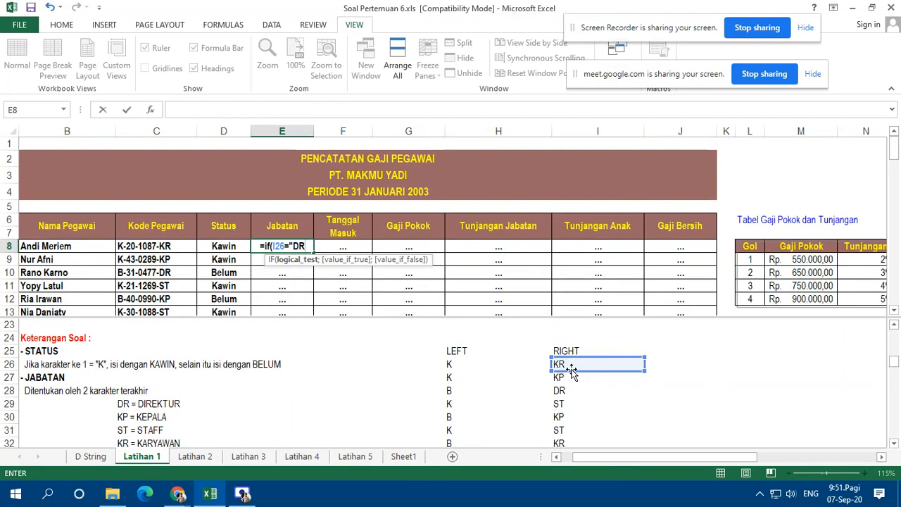
type("\";\"")
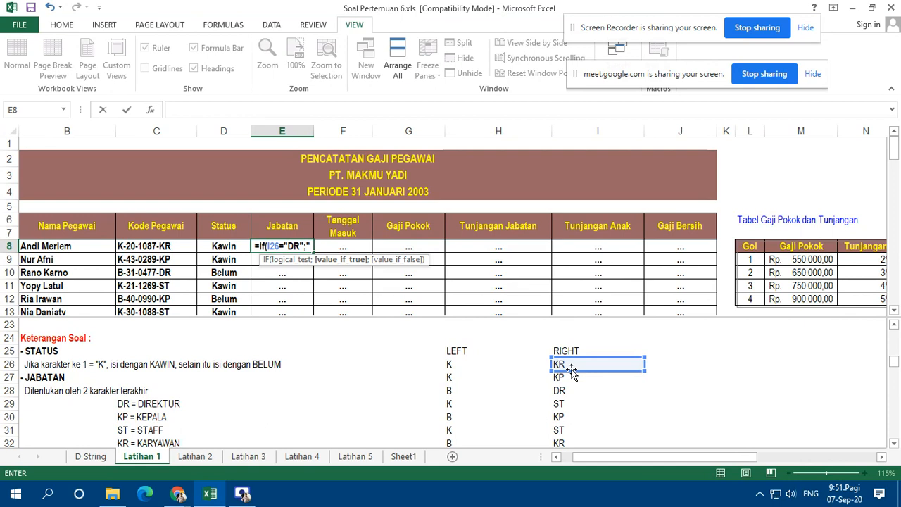
type("Direktur")
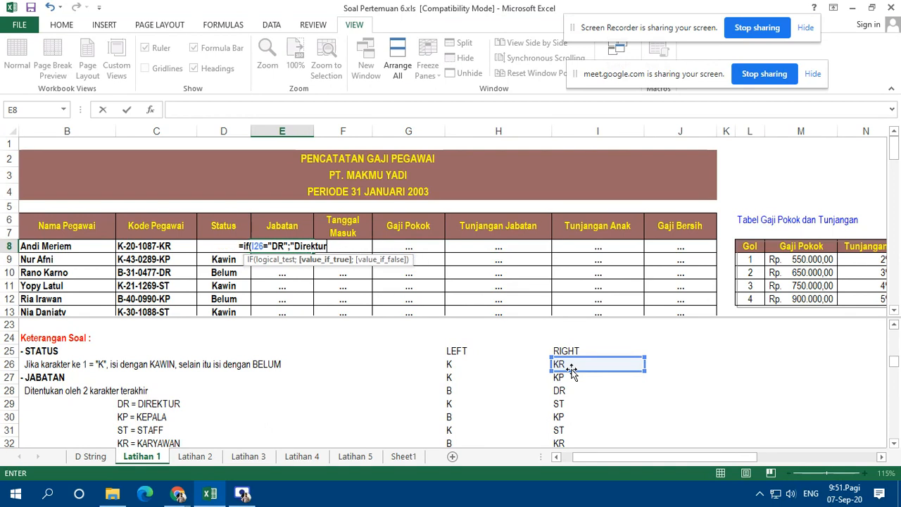
type("\";")
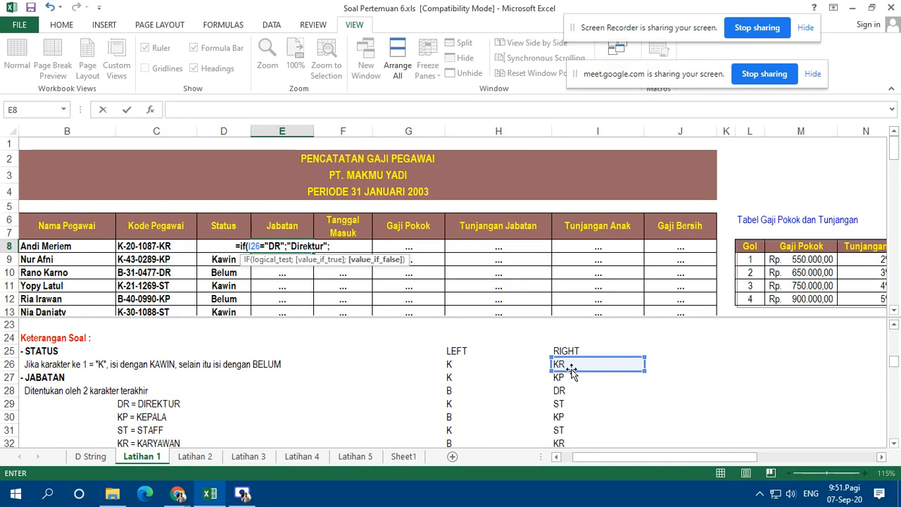
Step: Nest a second IF in the E8 formula that returns "Kepala" when I26="KP"
type("if(")
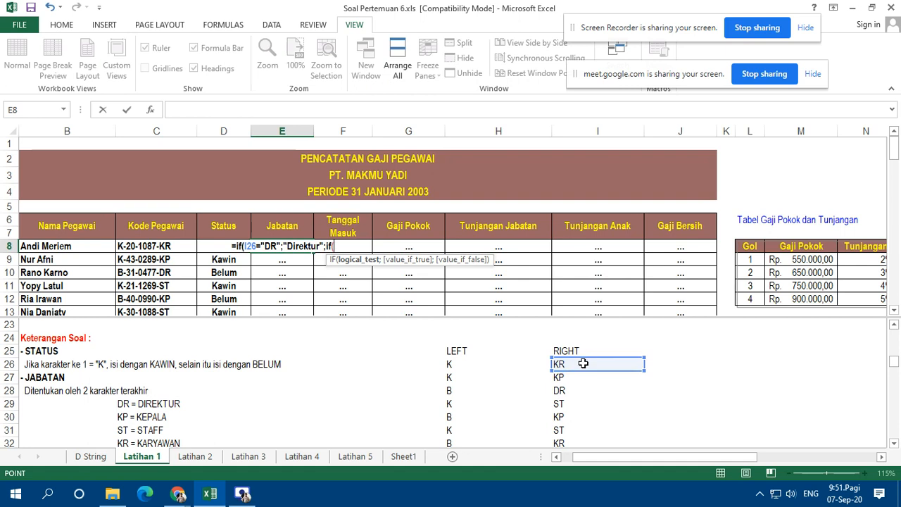
left_click(582, 363)
type("=\"")
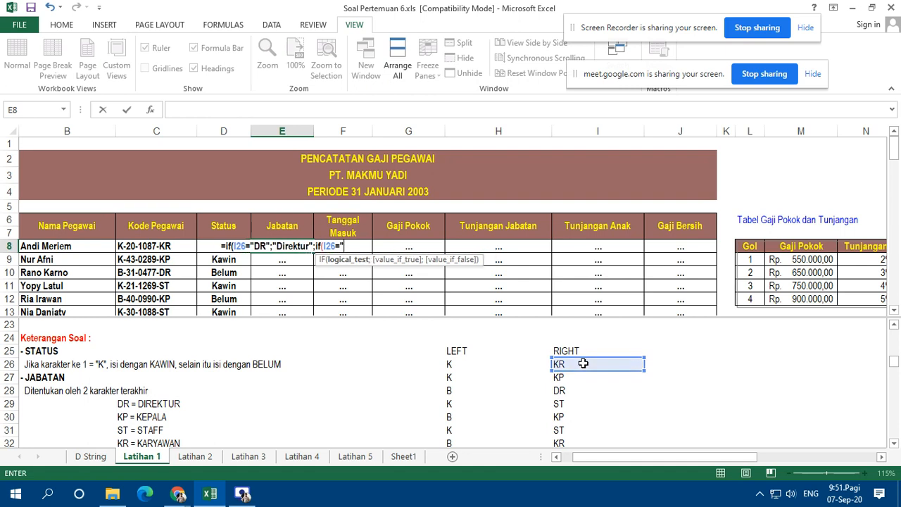
type("KP")
type("\";\"")
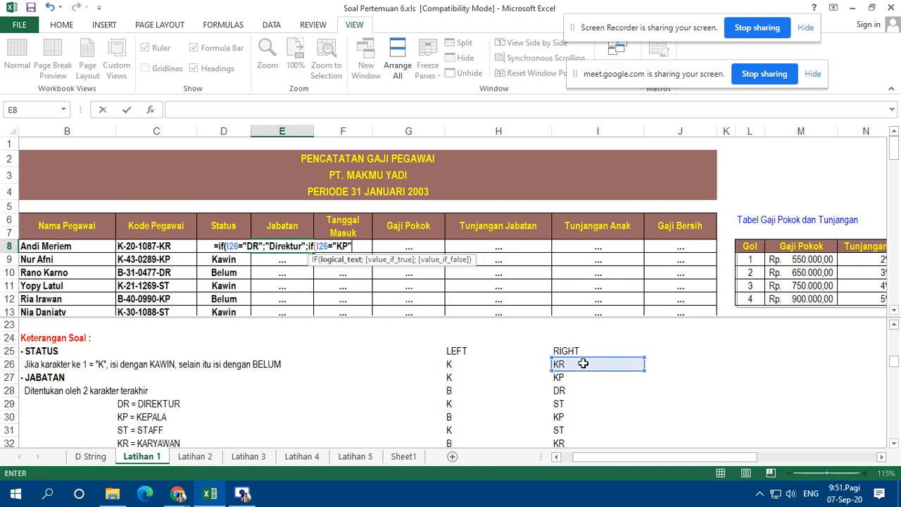
type("K")
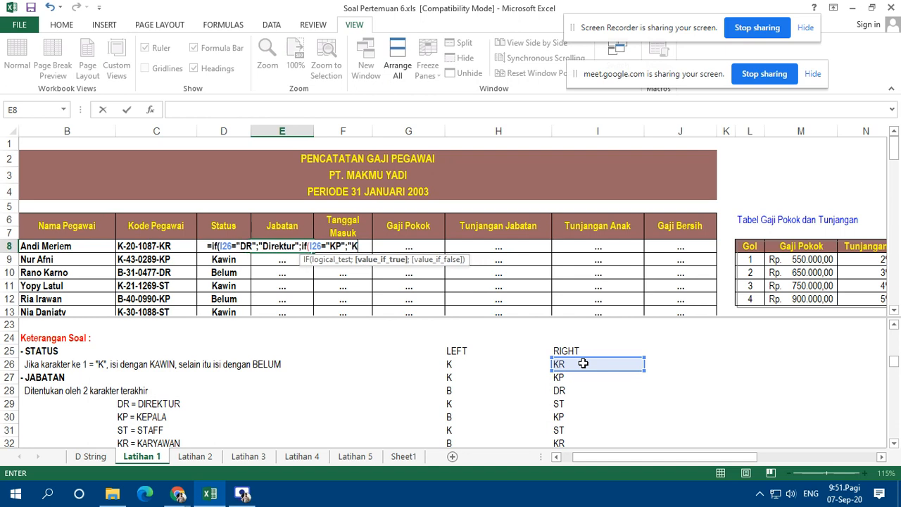
type("epala")
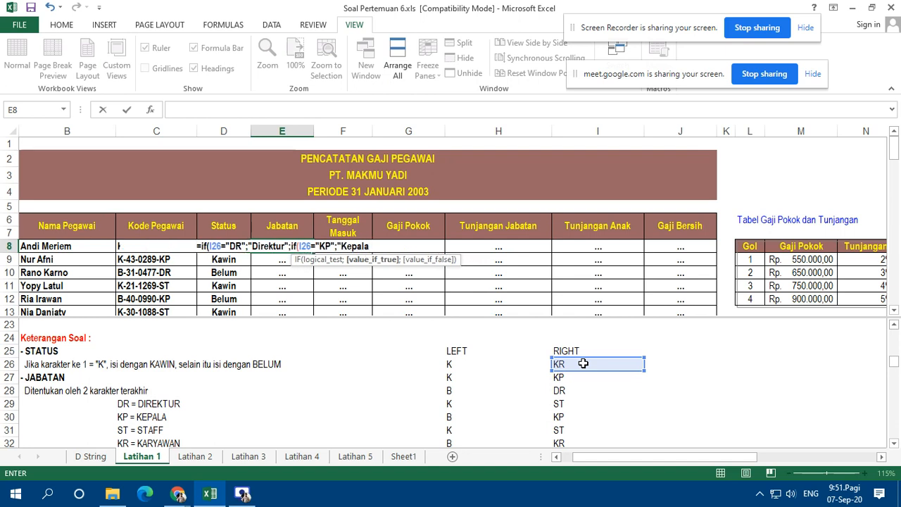
Step: Nest a third IF in the E8 formula that returns "Staff" when I26="ST"
type("\";if(")
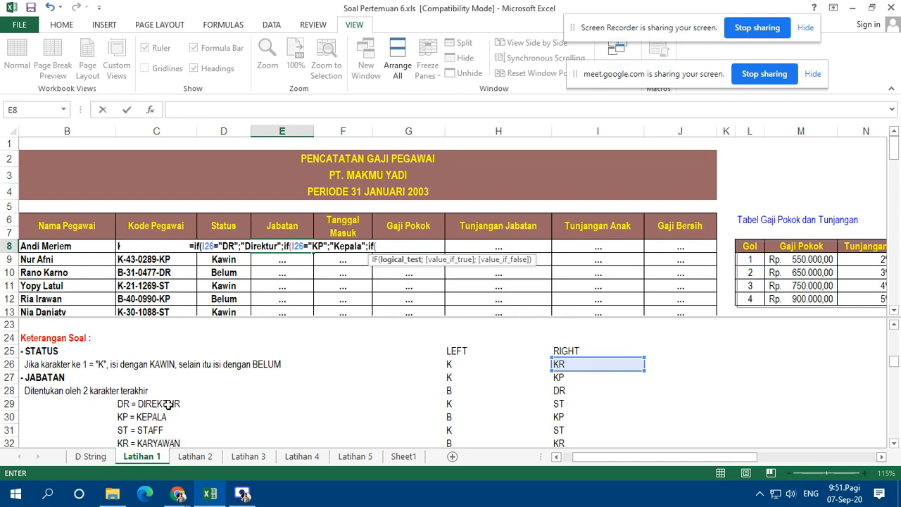
left_click(571, 364)
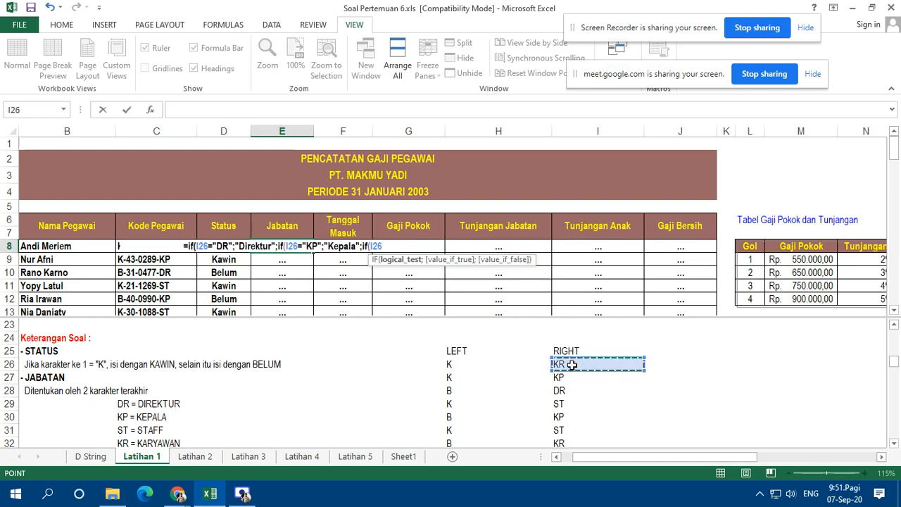
type("=\"")
type("S")
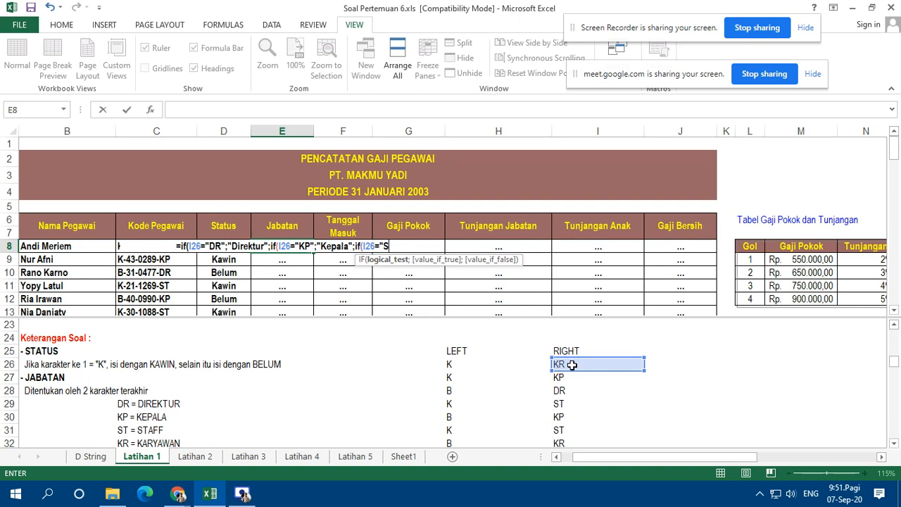
type("T\";\"Sta")
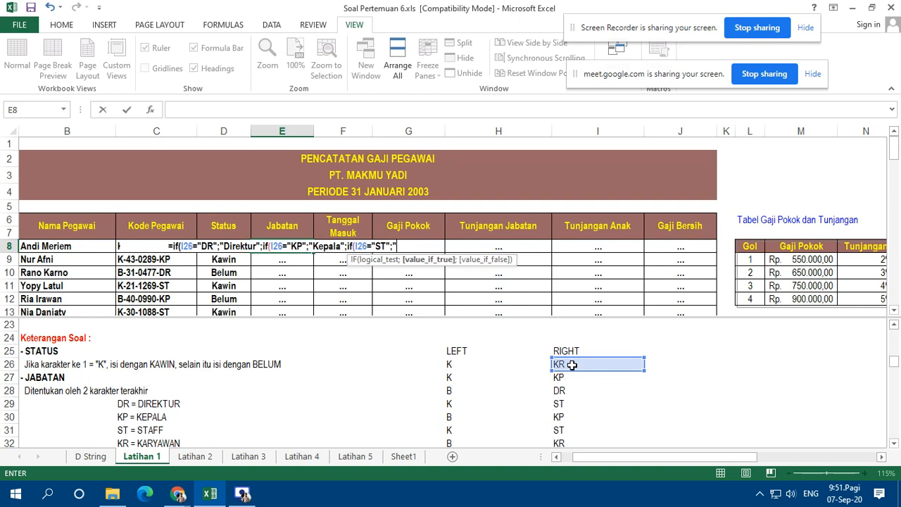
type("ff")
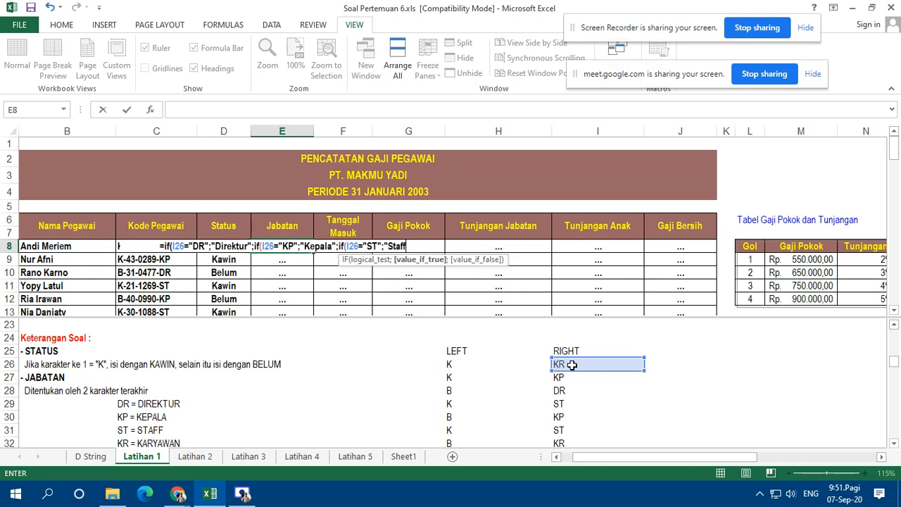
Step: Finish the E8 formula with "Karyawan" as the final false result and fill it down the Jabatan column
type("\";\"")
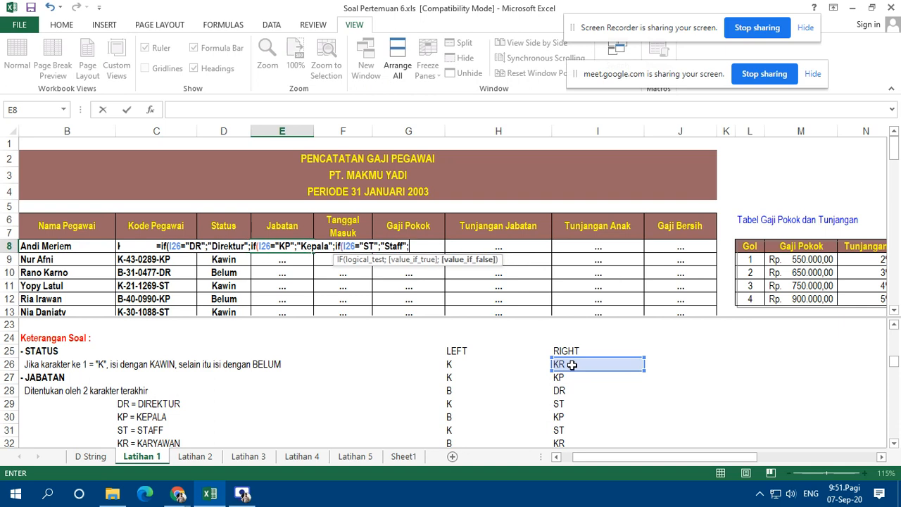
type("Ka")
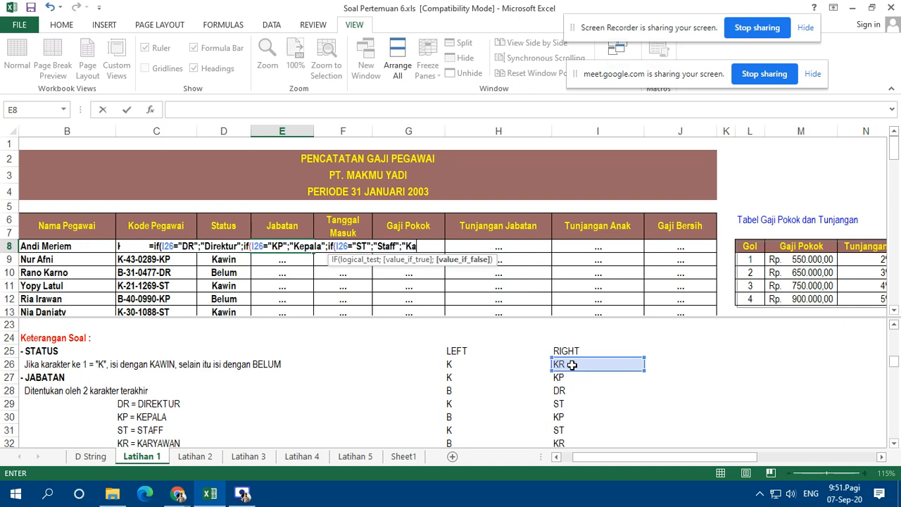
type("ryawan")
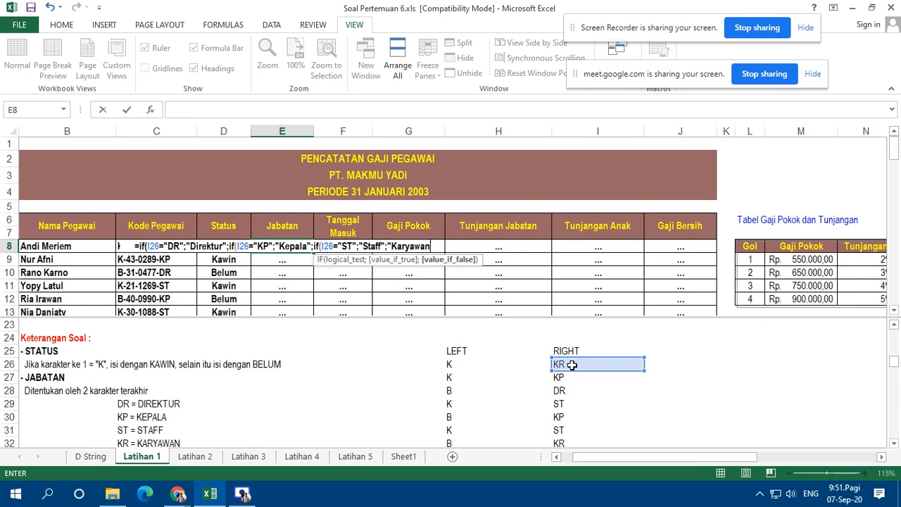
type("\"")
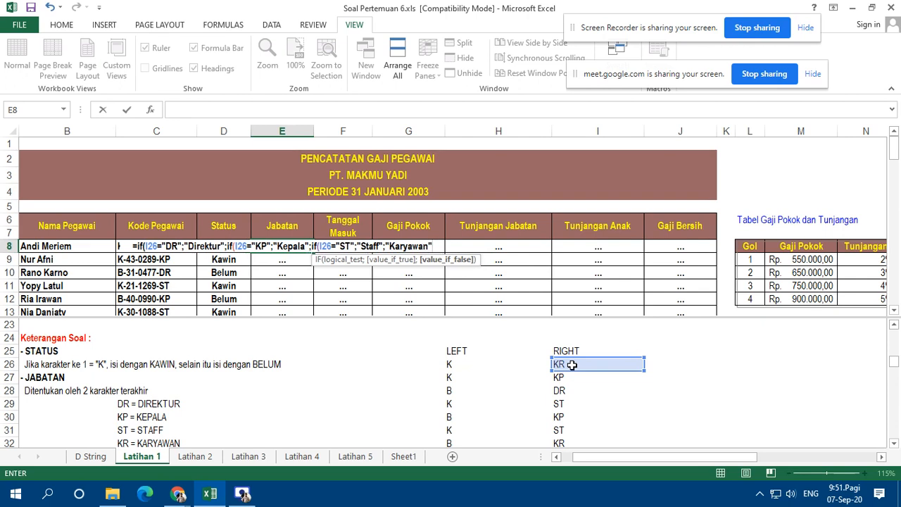
type(")))")
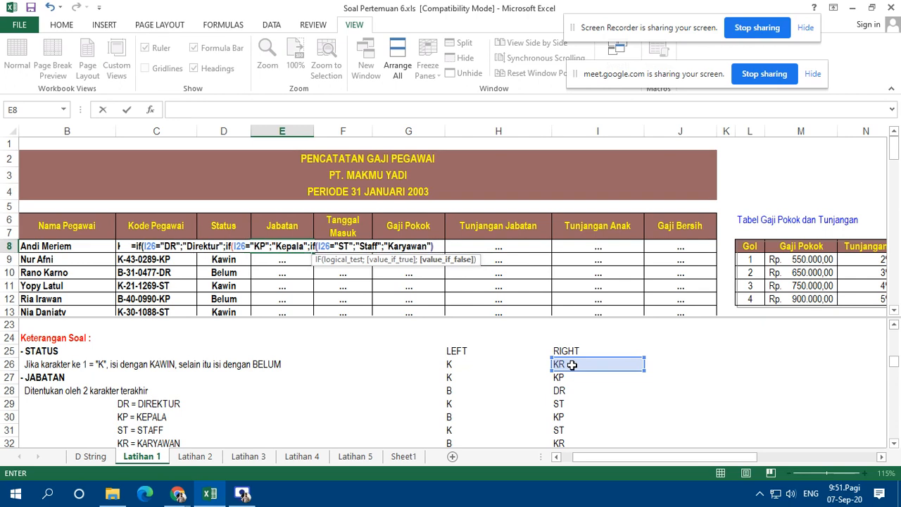
key("Return")
key("Up")
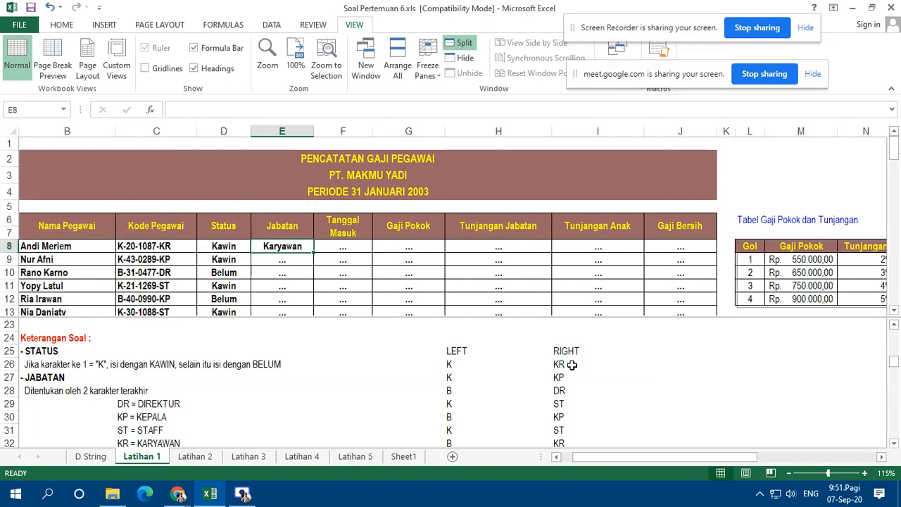
double_click(313, 253)
left_click(267, 376)
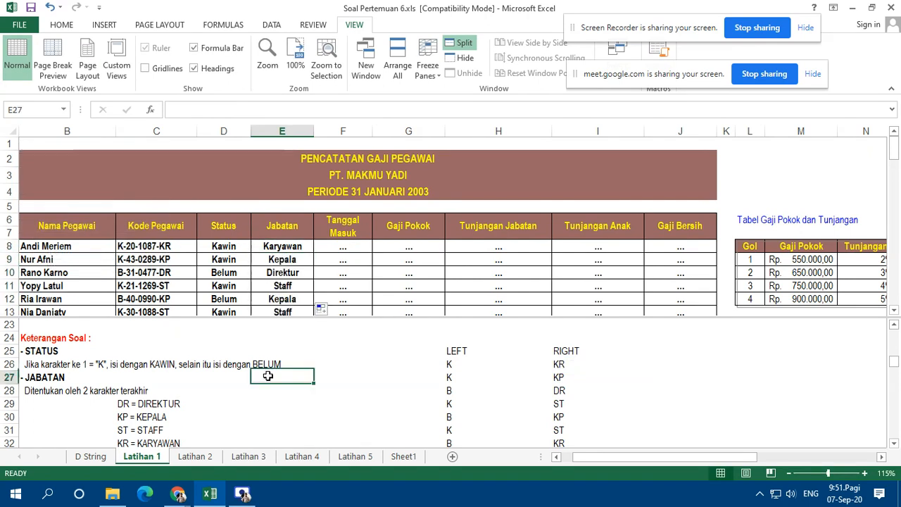
Step: Check the TANGGAL MASUK KERJA rule and enter the heading "bulan" in J25 beside RIGHT
scroll(266, 380, "down", 3)
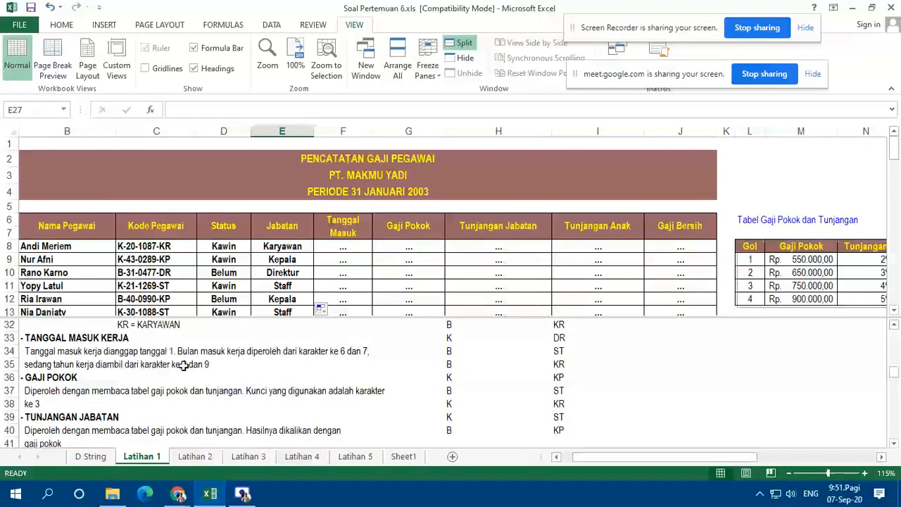
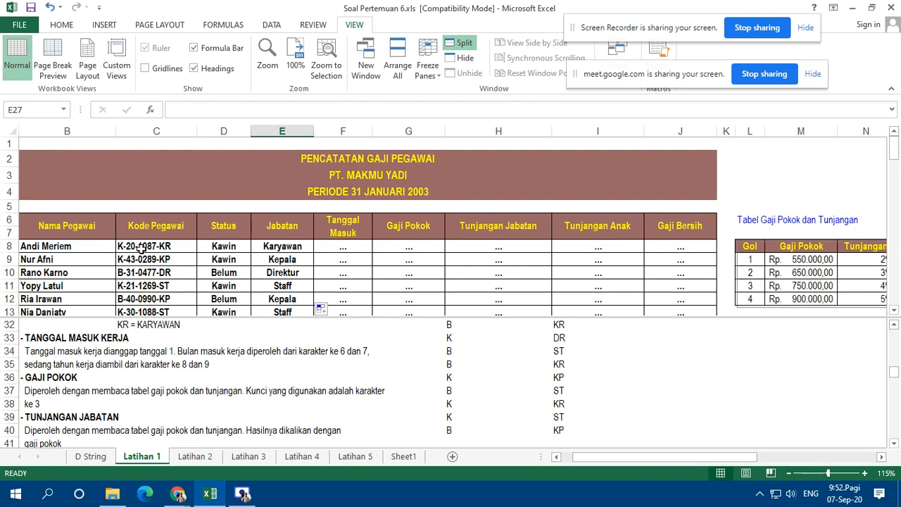
scroll(630, 361, "up", 3)
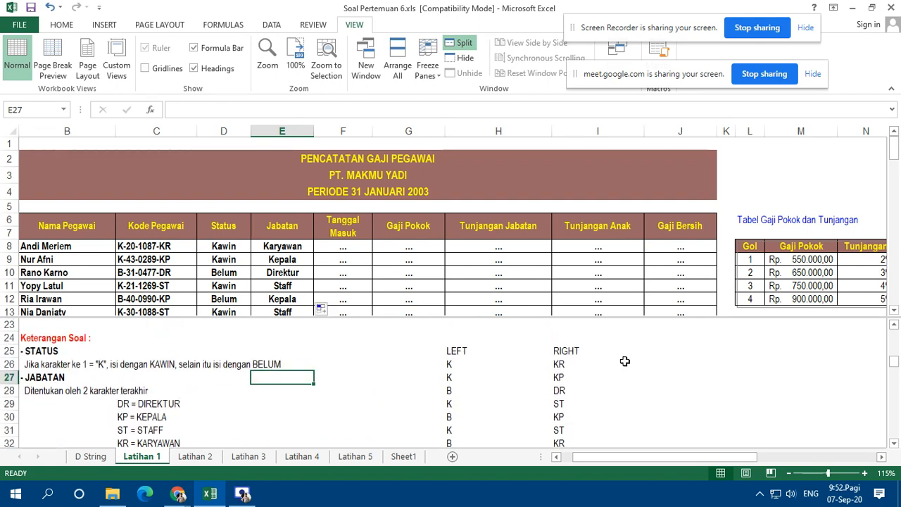
left_click(632, 352)
left_click(648, 351)
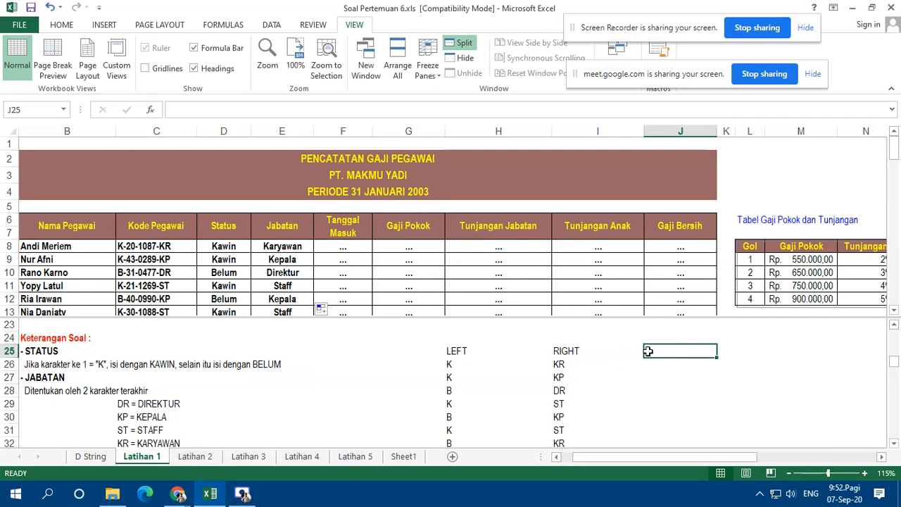
type("=")
key("Return")
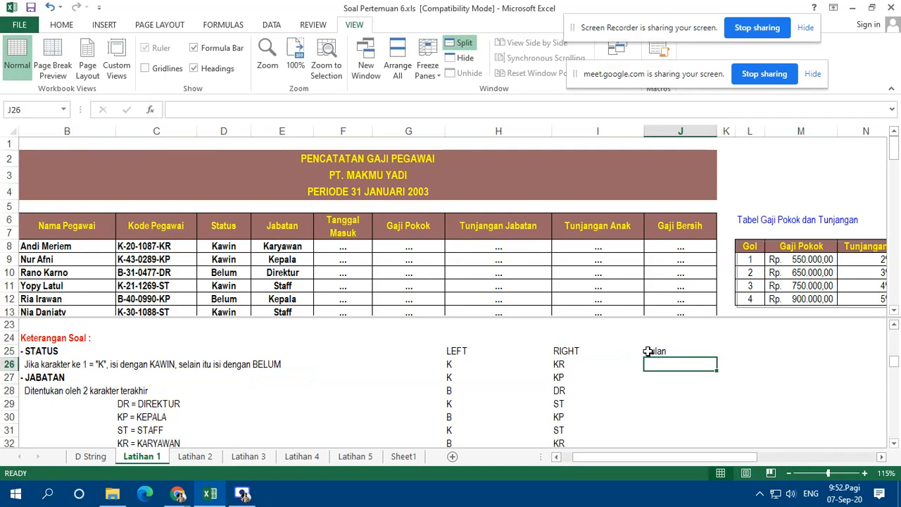
Step: Enter =MID(C8;6;2) in J26 to extract the month characters from the first Kode Pegawai
type("=")
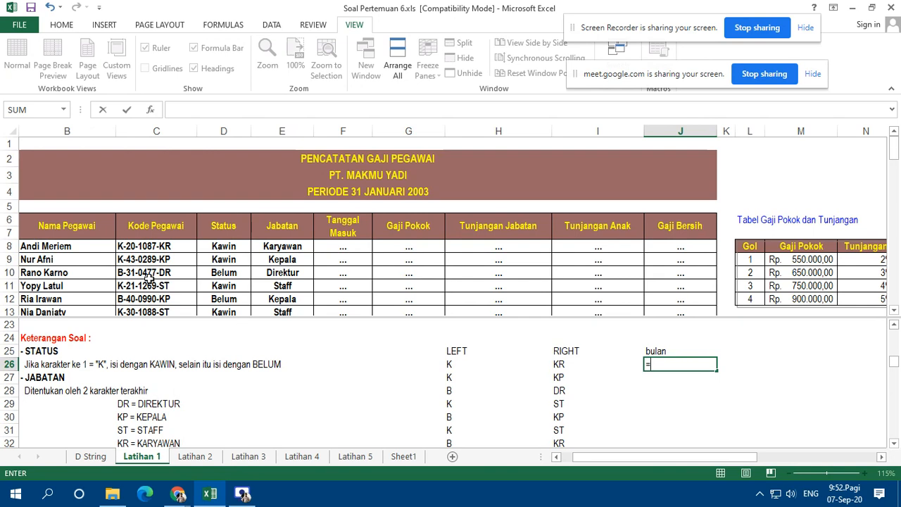
scroll(311, 349, "down", 2)
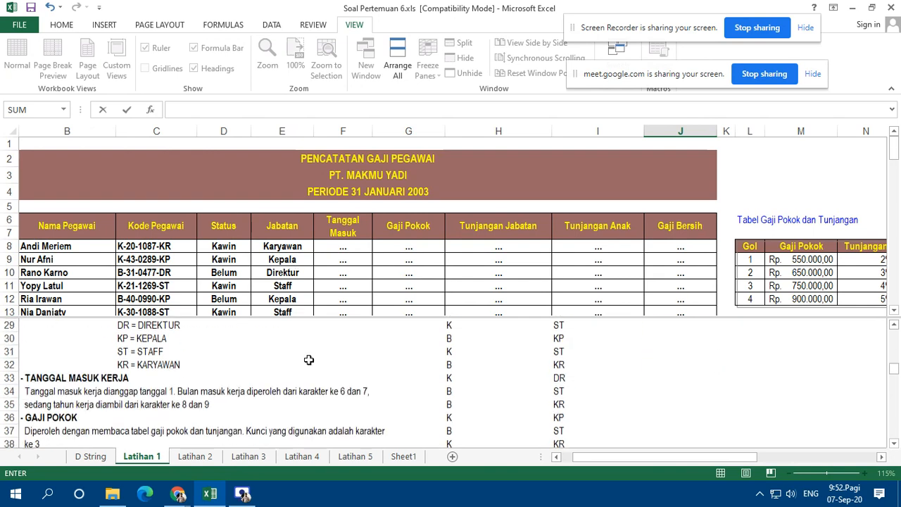
scroll(380, 388, "up", 2)
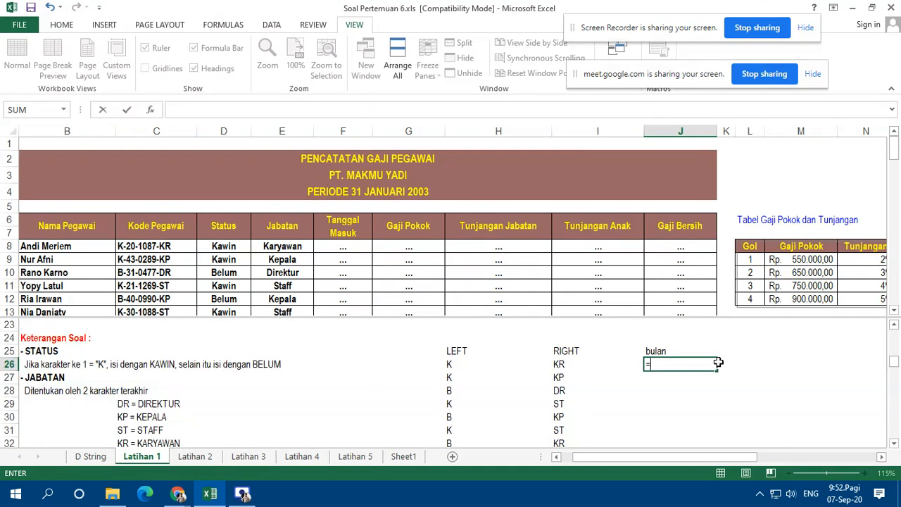
type("mi")
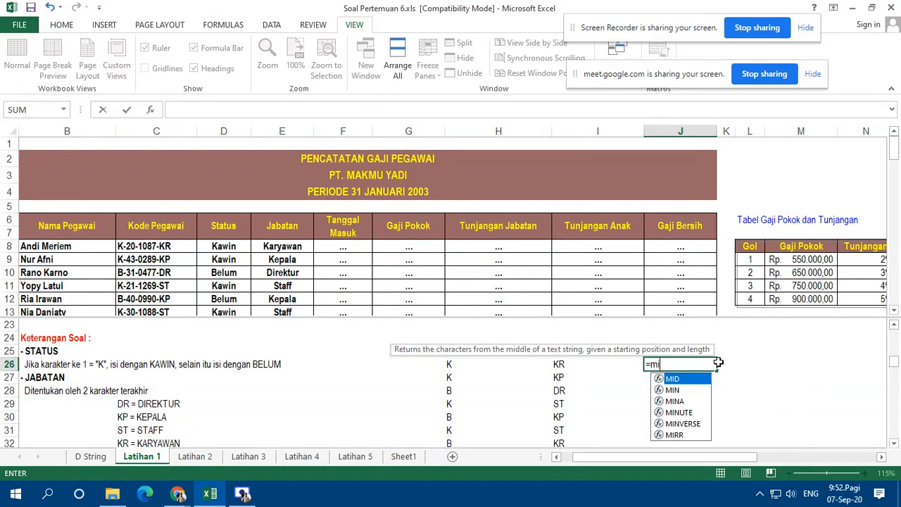
key("Tab")
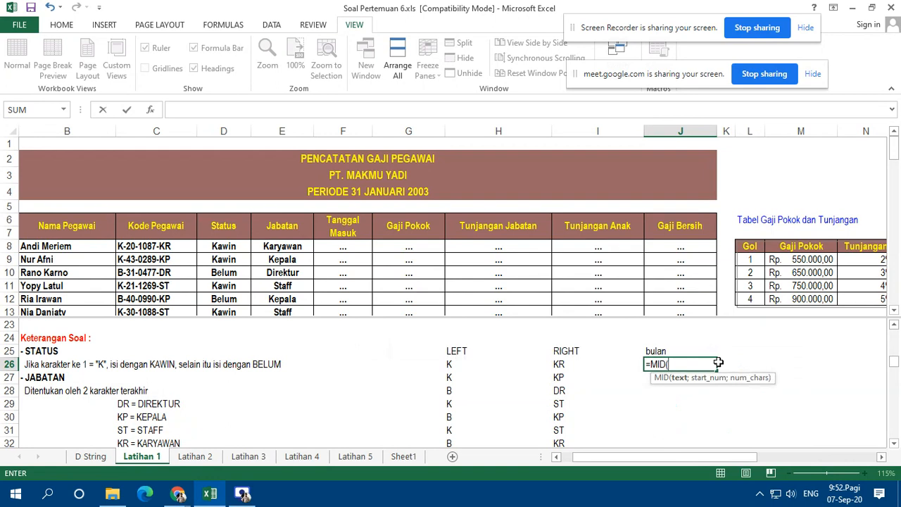
left_click(162, 246)
type(";")
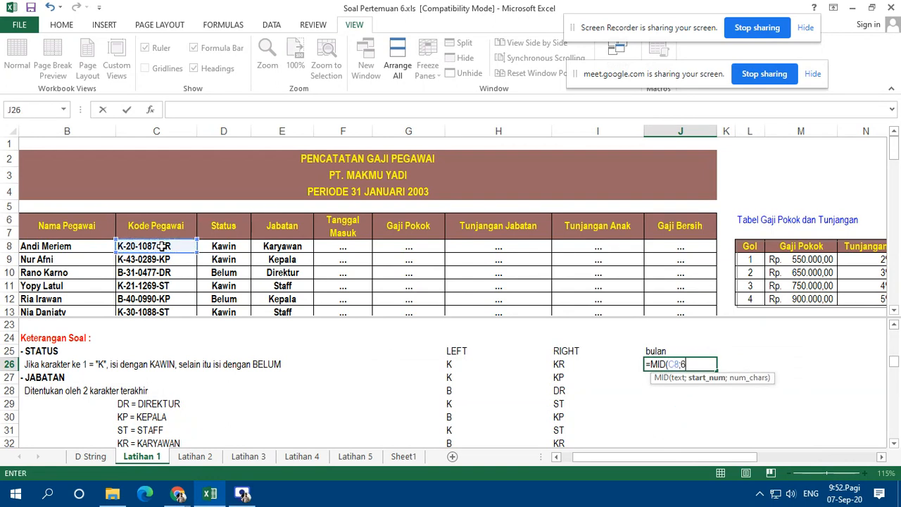
type("6;2")
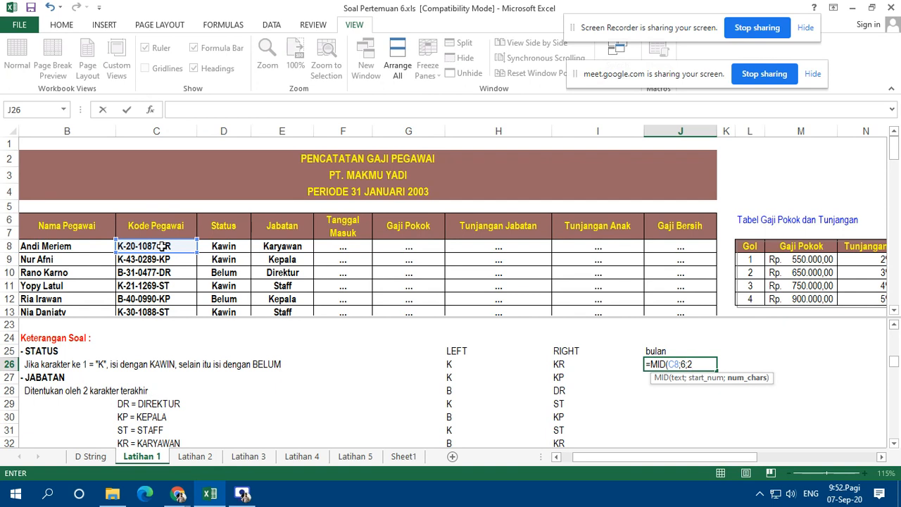
key("Return")
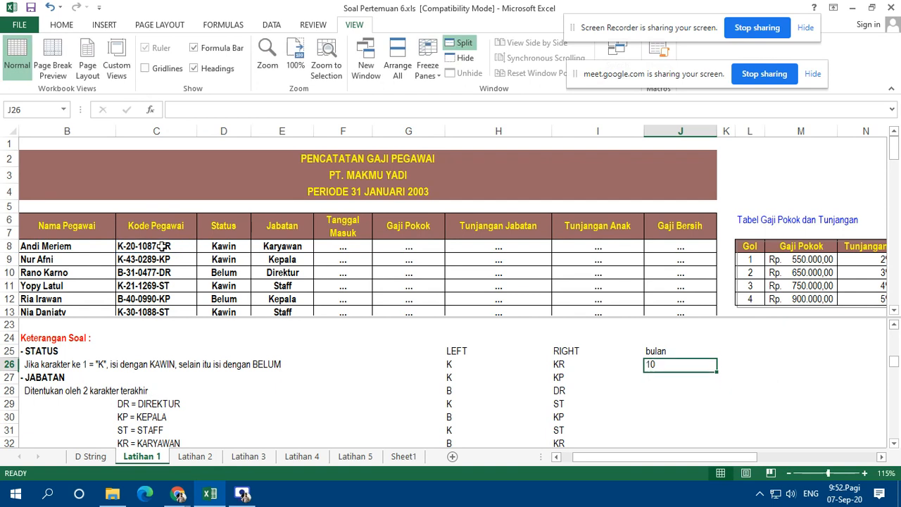
Step: Fill the MID formula from J26 down the bulan column and review the extracted month codes
double_click(717, 372)
scroll(686, 380, "down", 4)
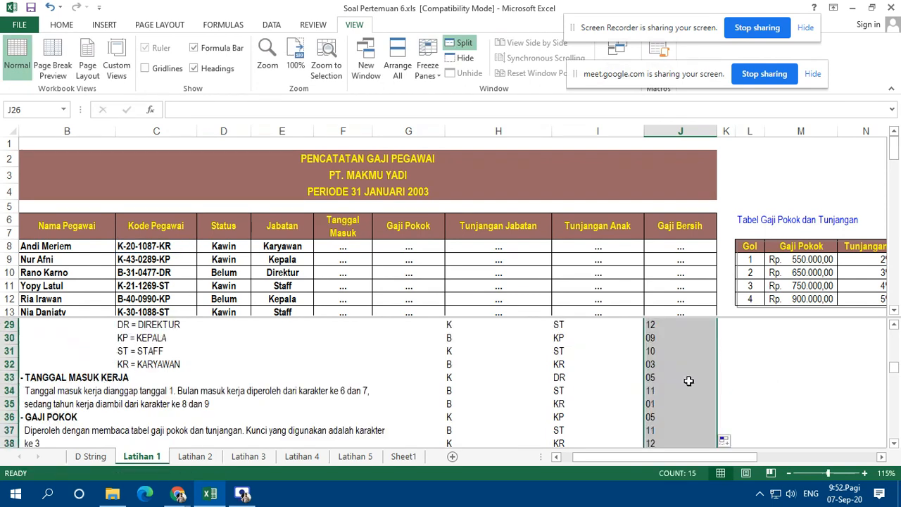
scroll(676, 384, "up", 3)
scroll(669, 385, "up", 1)
scroll(665, 379, "down", 1)
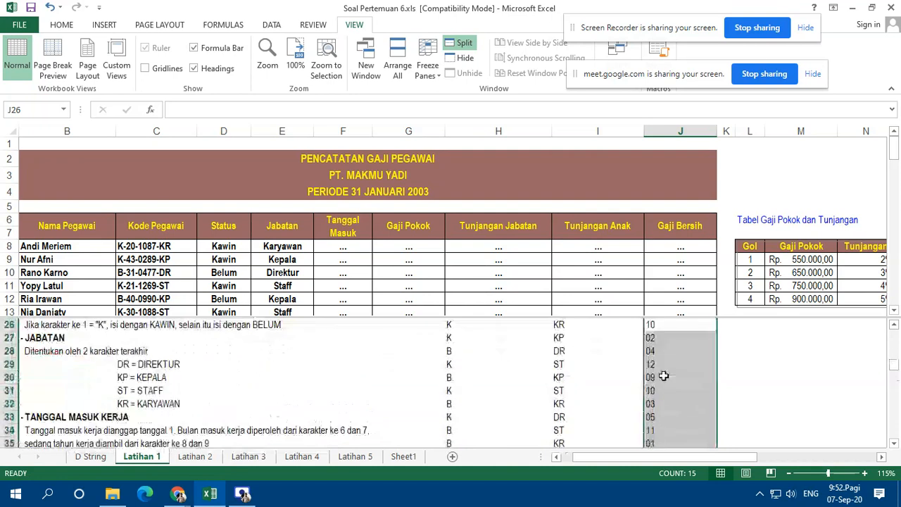
scroll(661, 376, "up", 1)
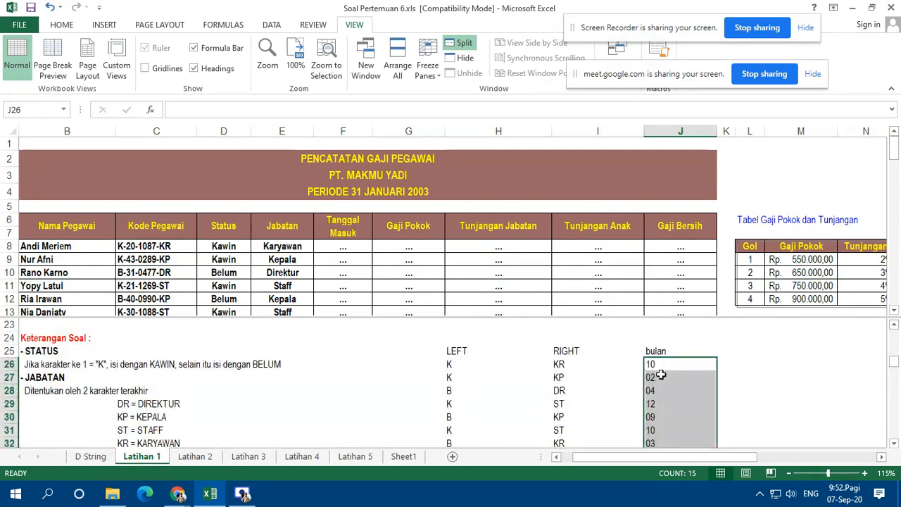
scroll(658, 374, "down", 1)
scroll(654, 375, "up", 1)
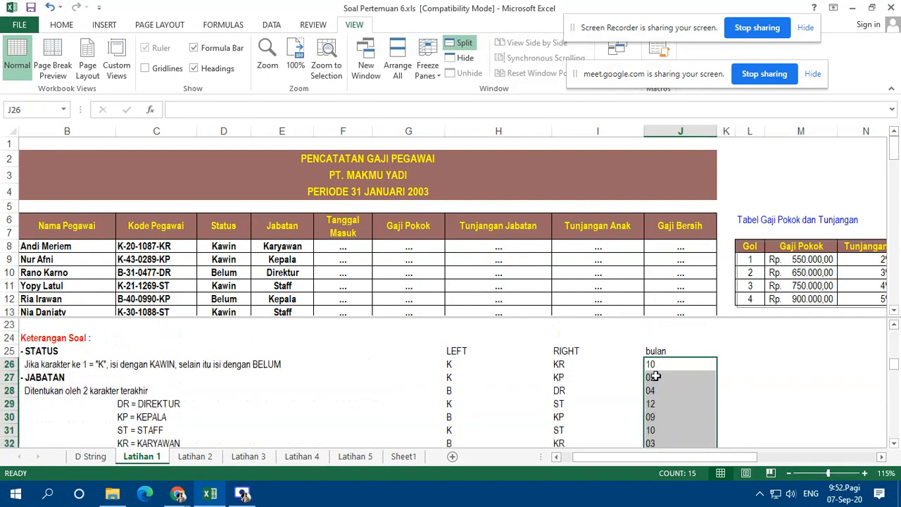
scroll(655, 376, "down", 2)
scroll(657, 375, "up", 2)
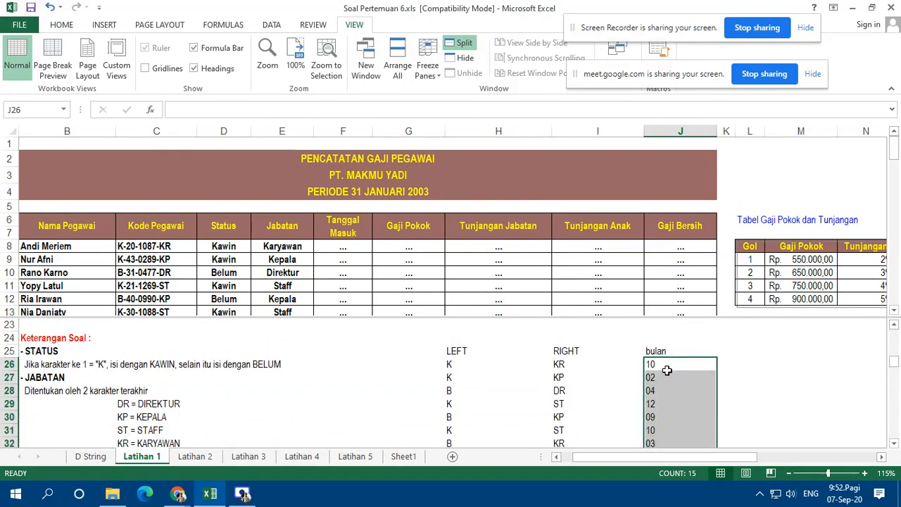
Step: Wrap the J26 formula in VALUE, giving =VALUE(MID(C8;6;2)), and fill it down the bulan column
left_click(667, 365)
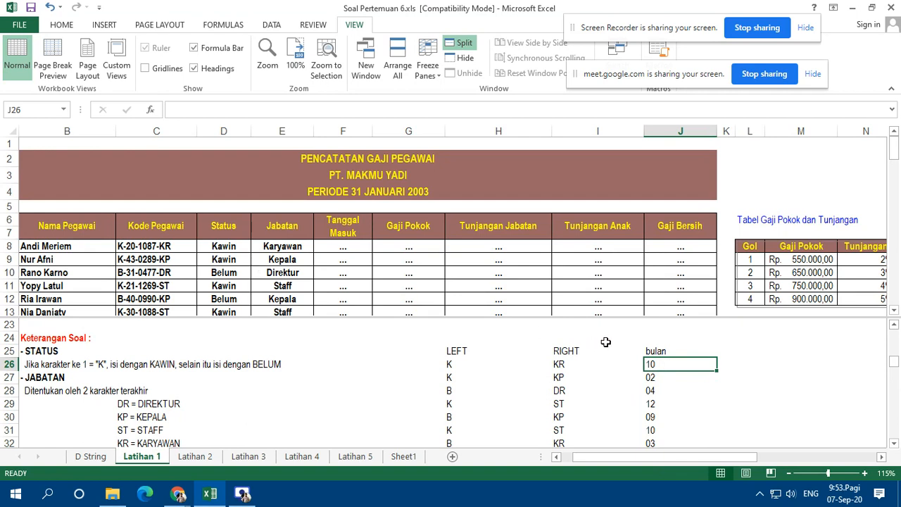
key("F2")
left_click(650, 365)
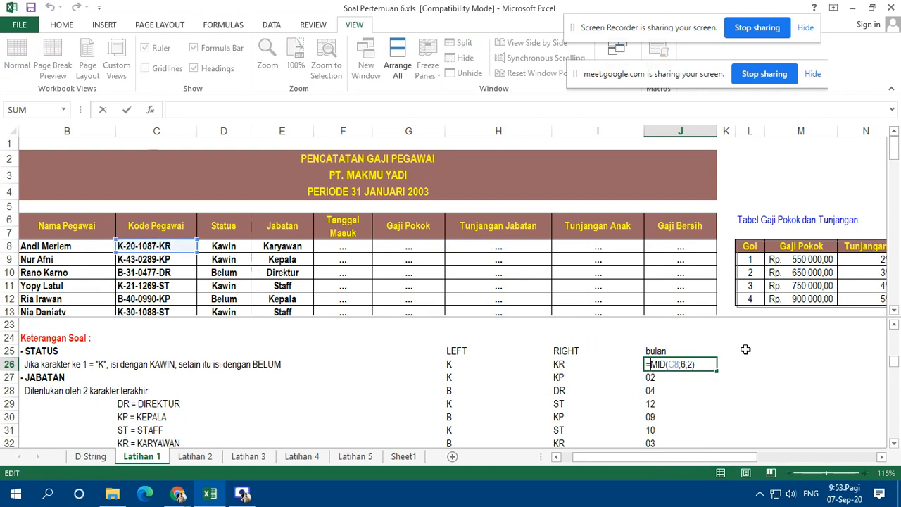
type("VALUE(")
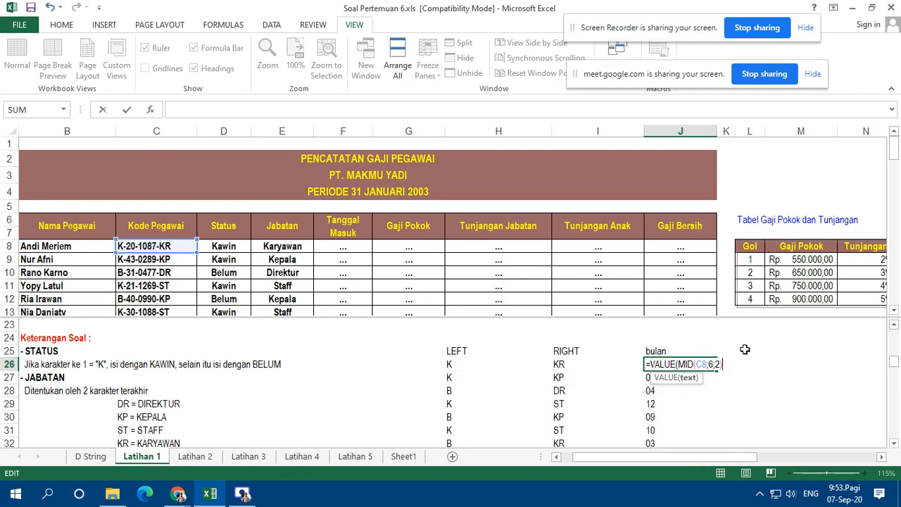
key("Return")
key("Up")
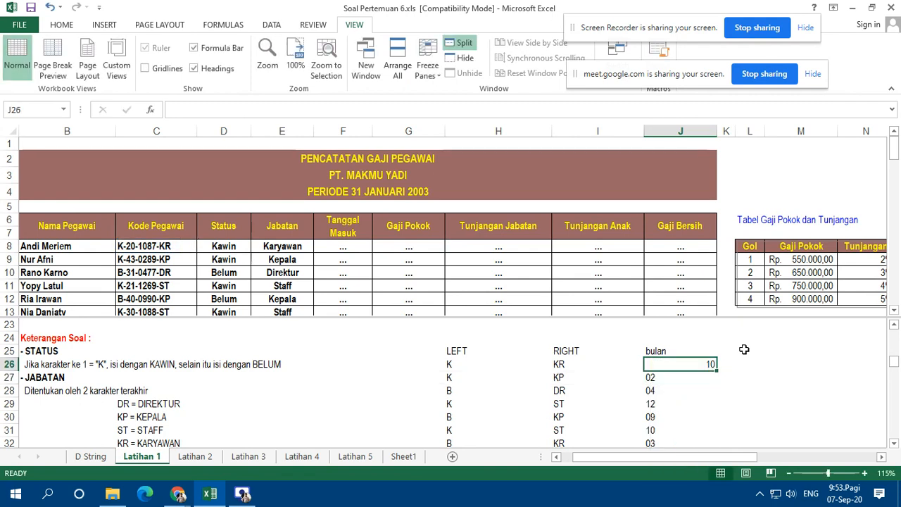
double_click(716, 370)
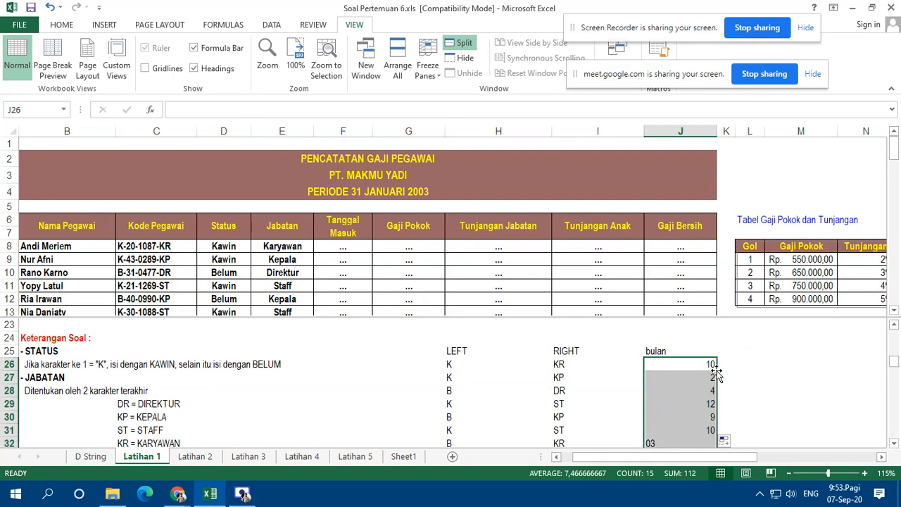
Step: Enter the heading "Tahun" in L25 beside the bulan column
scroll(699, 402, "down", 2)
scroll(699, 405, "up", 2)
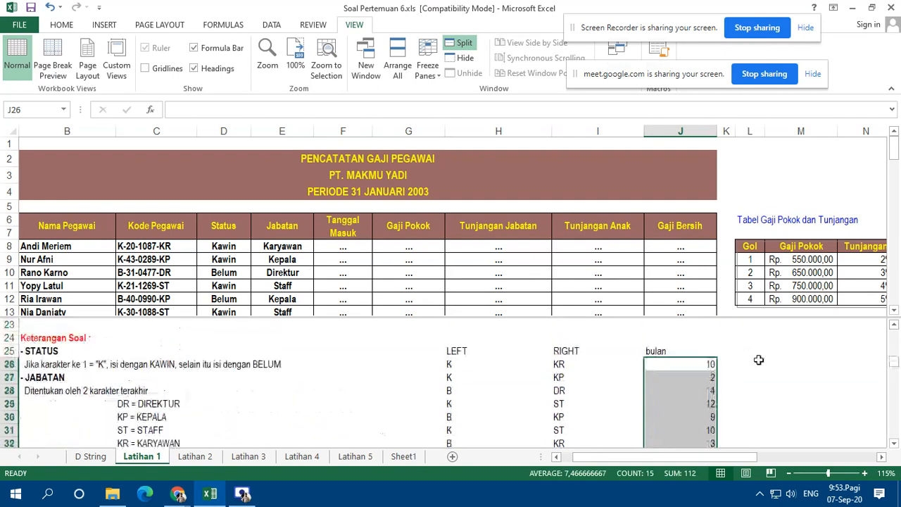
left_click(760, 350)
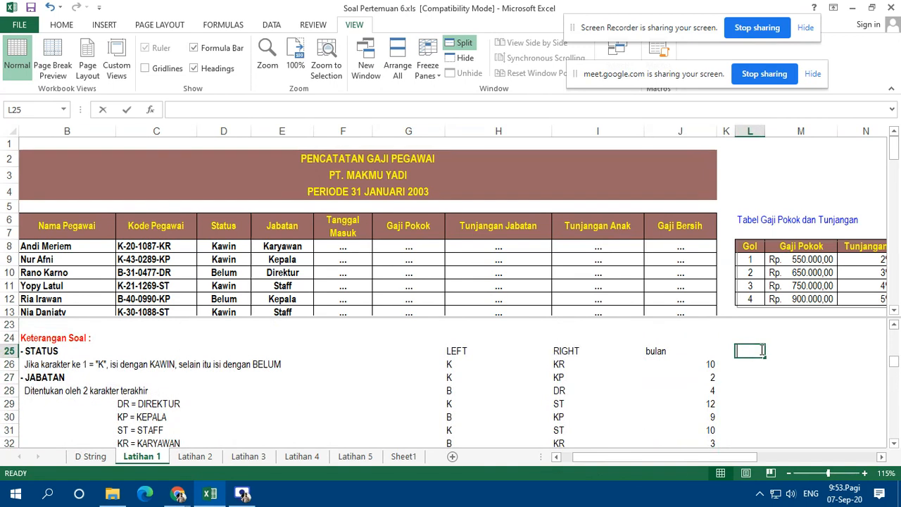
type("Tahun")
key("Return")
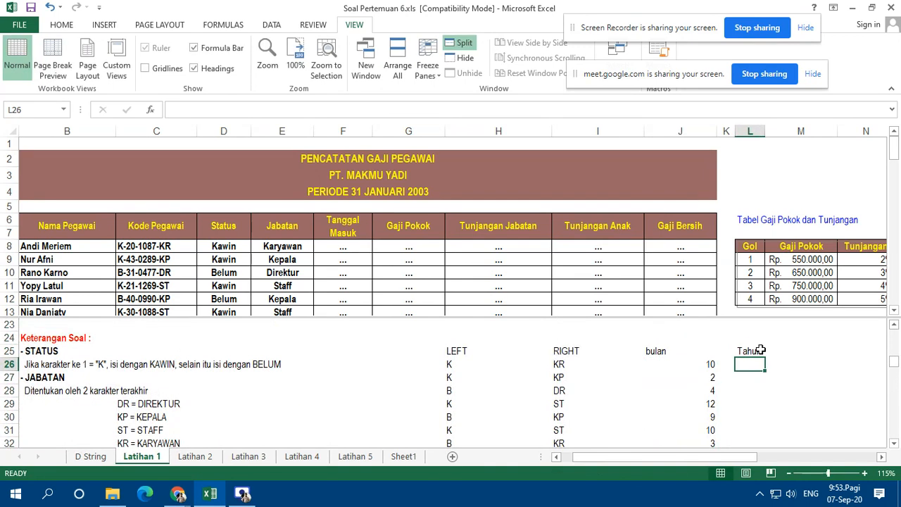
Step: Enter =MID(C8;8;2) in L26 to extract the year characters from the first Kode Pegawai
type("=mid")
key("Tab")
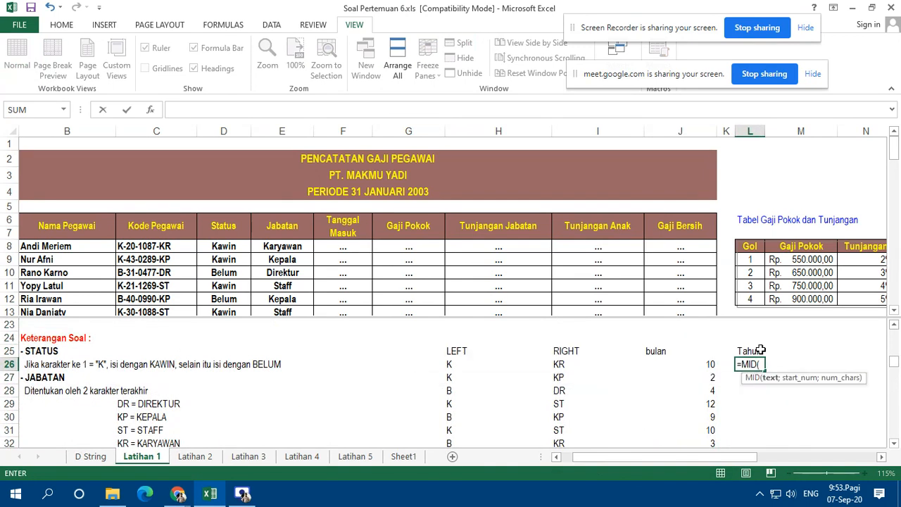
left_click(172, 247)
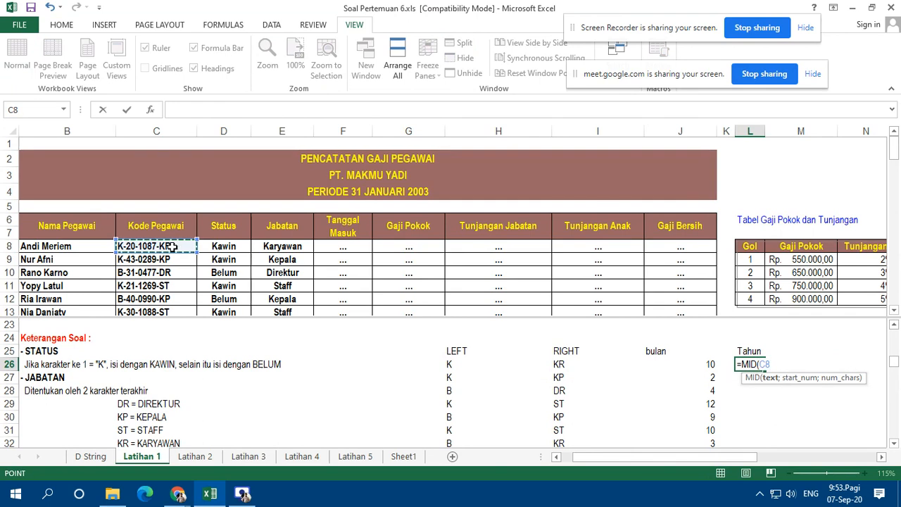
type(";")
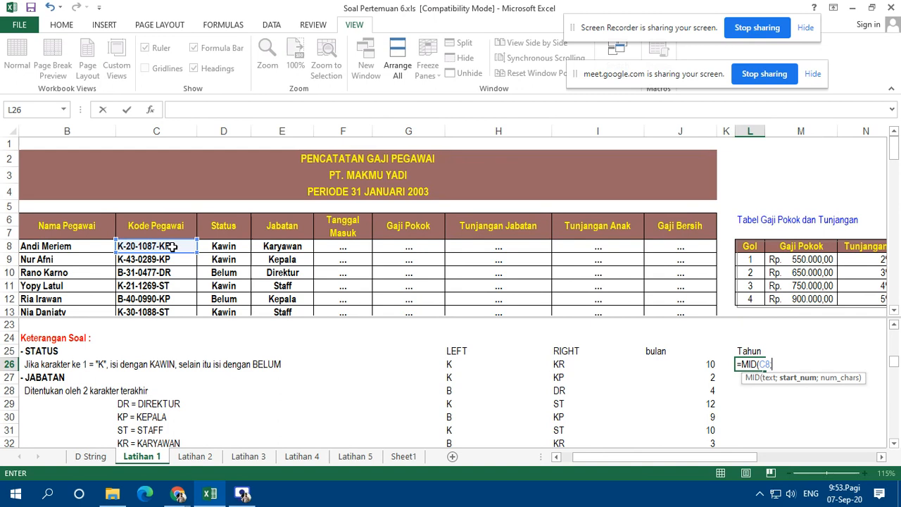
type("8")
type(";2")
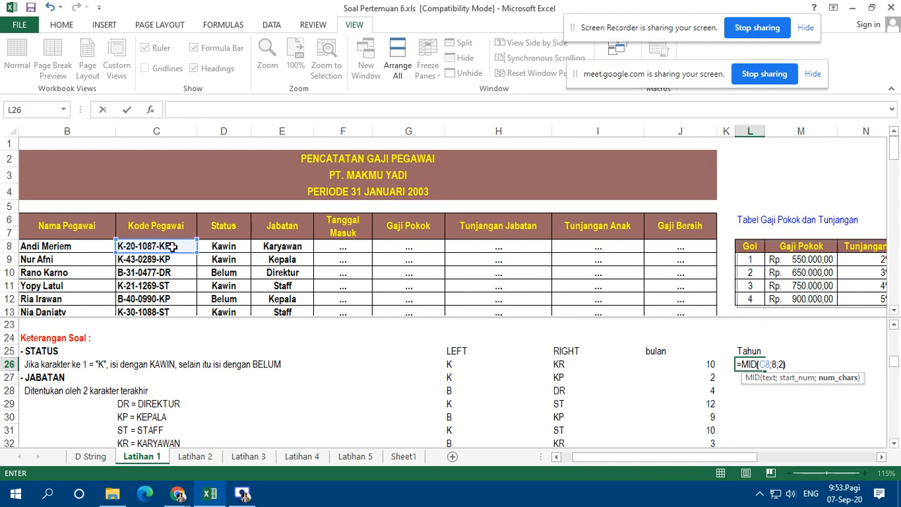
key("Return")
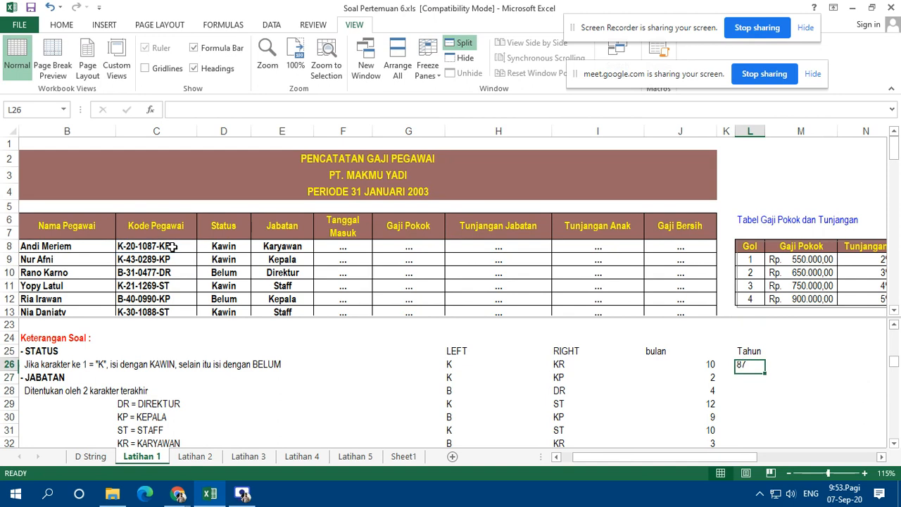
key("Up")
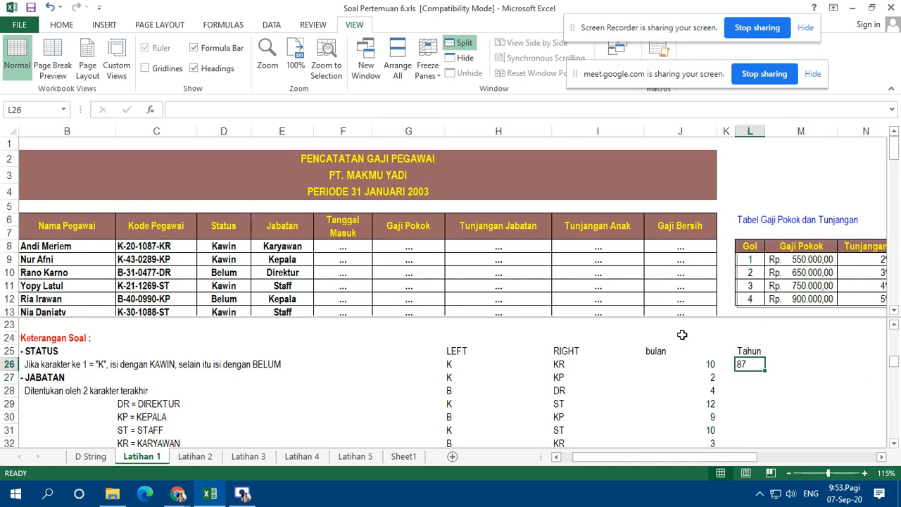
Step: Wrap the L26 formula in VALUE, giving =VALUE(MID(C8;8;2)), so the year is numeric
double_click(746, 363)
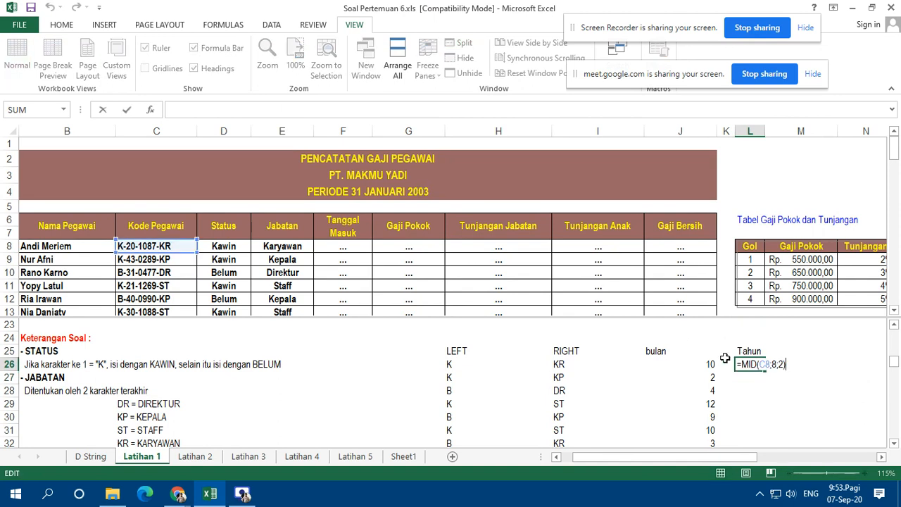
type("VALUE(")
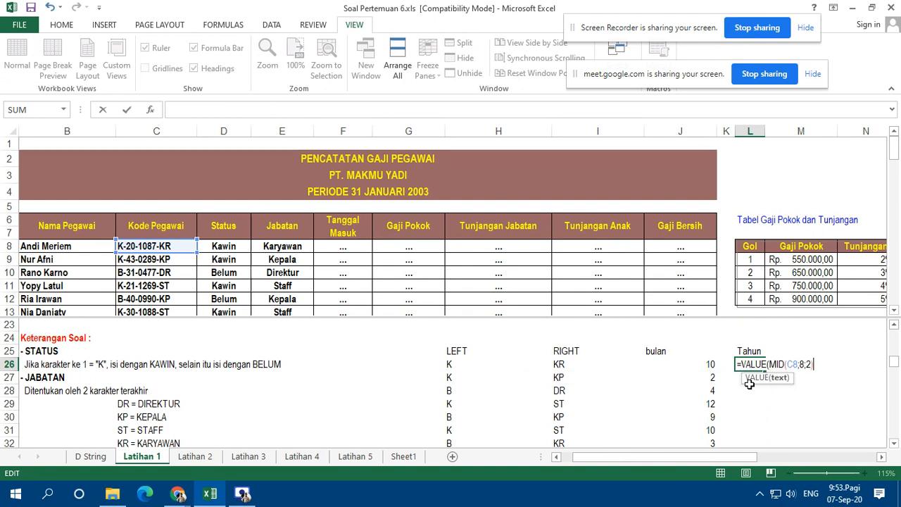
key("ctrl+Return")
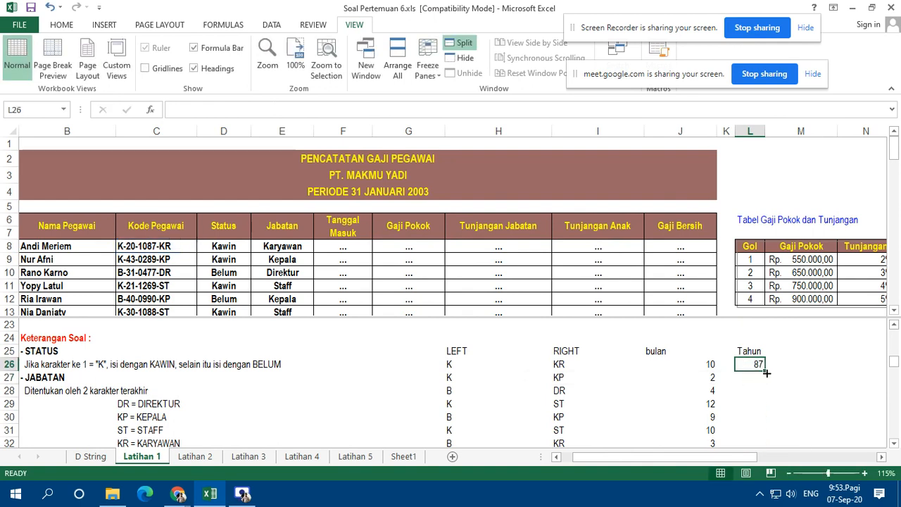
Step: Fill the year formula from L26 down the Tahun column to row 40
left_click(768, 369)
left_click(760, 366)
left_click(764, 372)
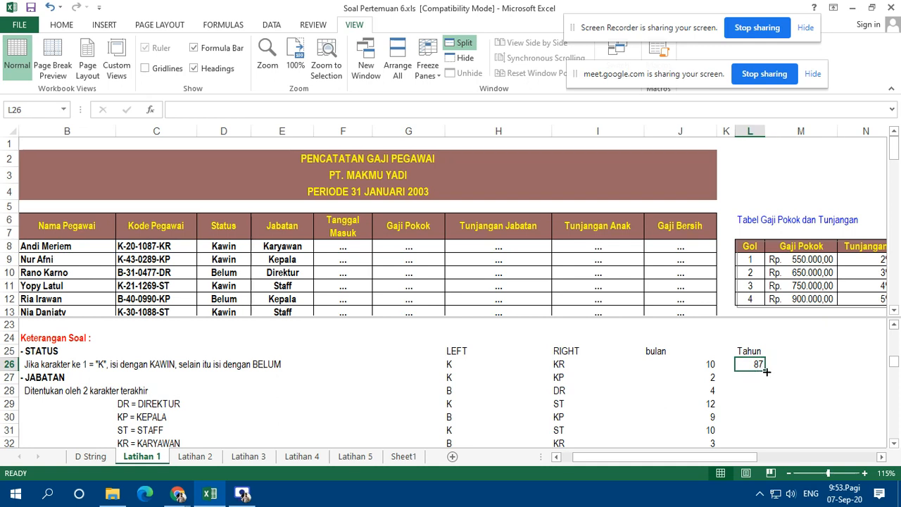
left_click_drag(764, 372, 765, 432)
scroll(789, 394, "down", 2)
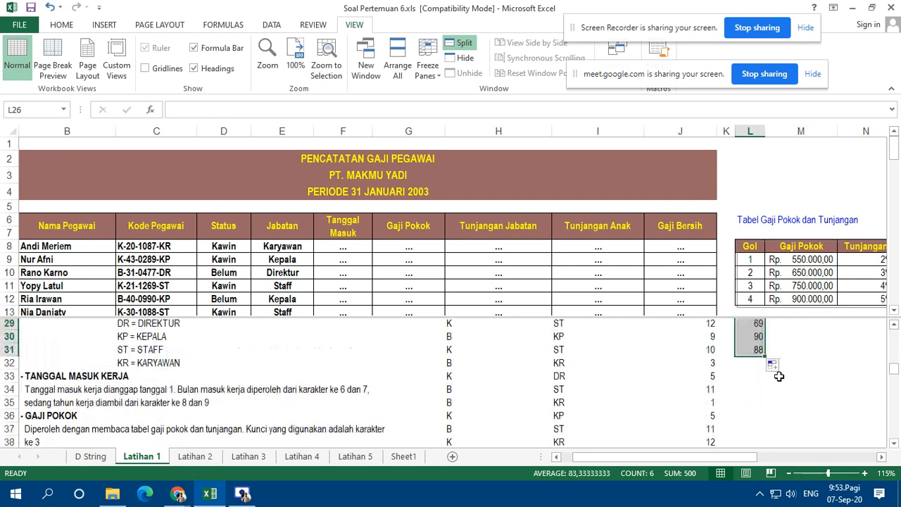
left_click(772, 365)
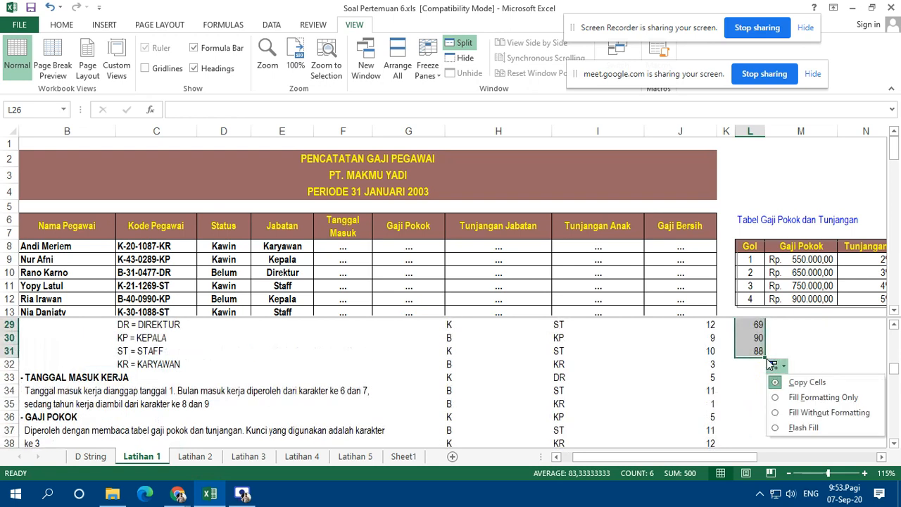
left_click(772, 364)
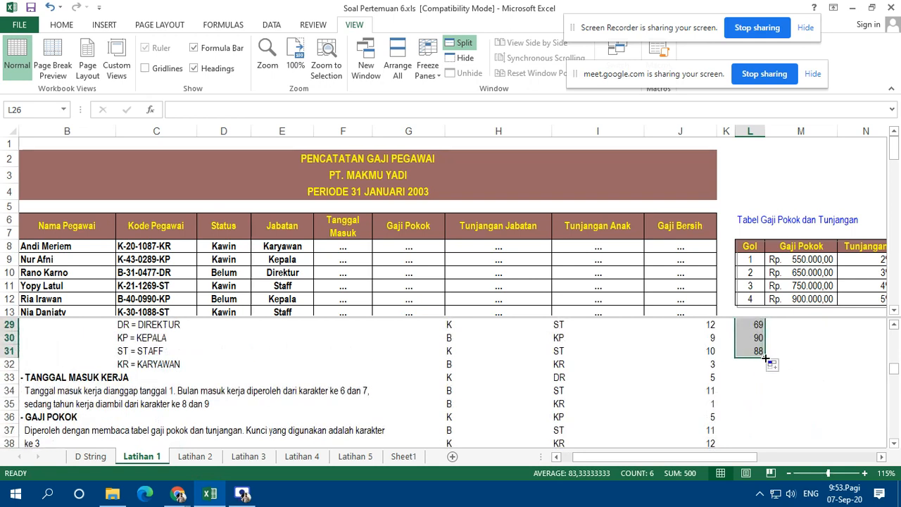
left_click_drag(765, 357, 764, 438)
left_click(809, 396)
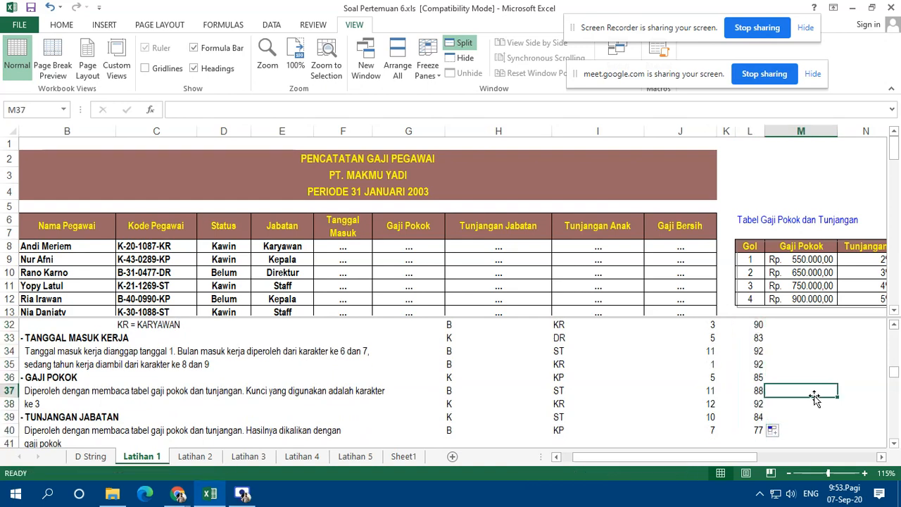
scroll(787, 388, "up", 3)
scroll(788, 388, "up", 1)
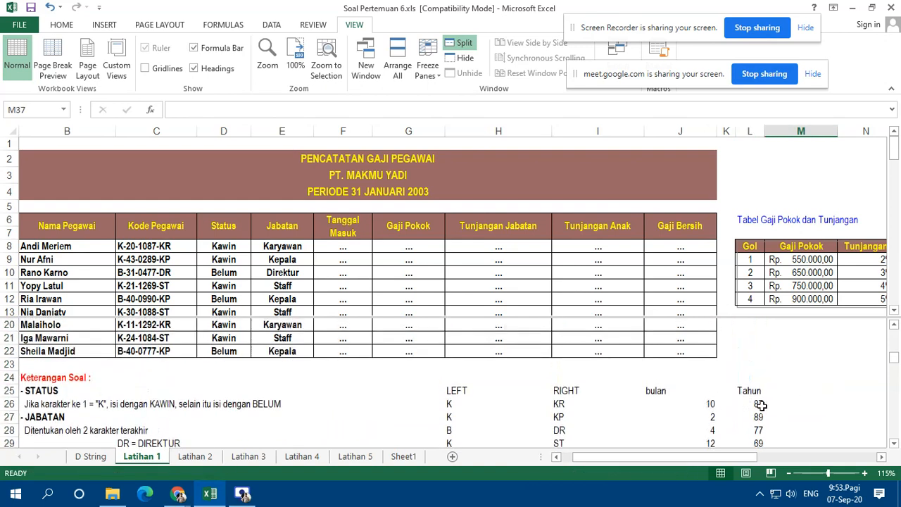
Step: Enter =DATE(L26;J26;1) in F8 to build the first employee's Tanggal Masuk from the Tahun and bulan helper cells
left_click(347, 248)
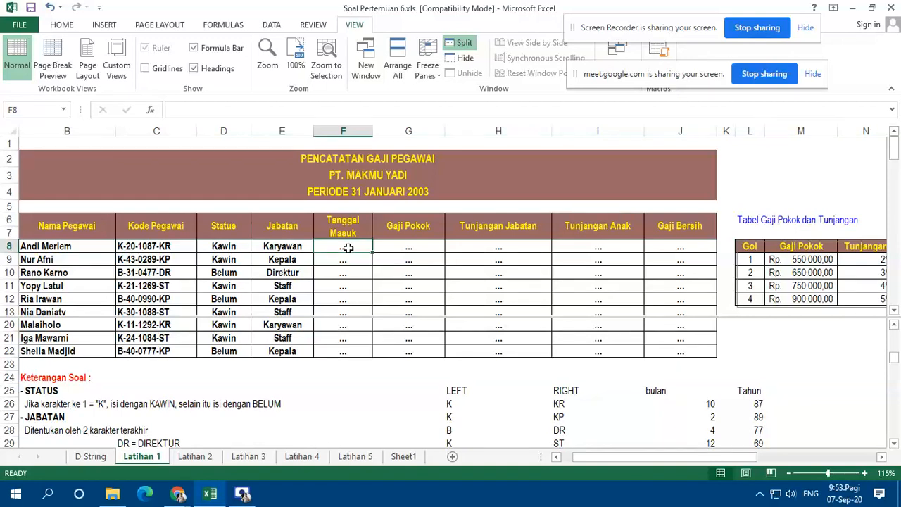
type("=DATE(")
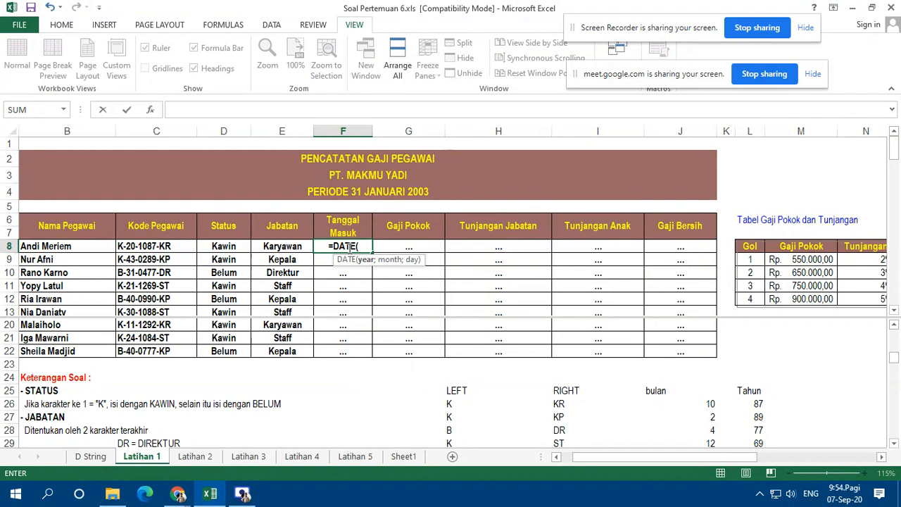
left_click(752, 403)
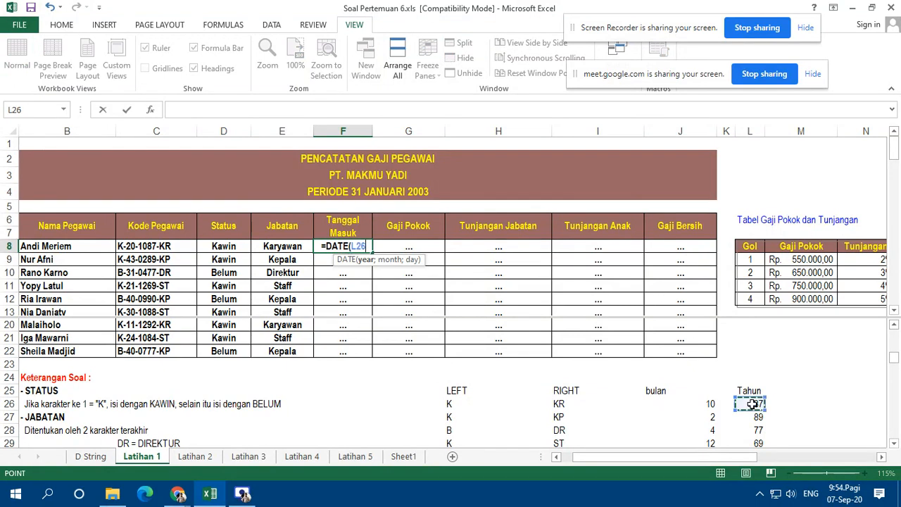
type(";")
left_click(713, 404)
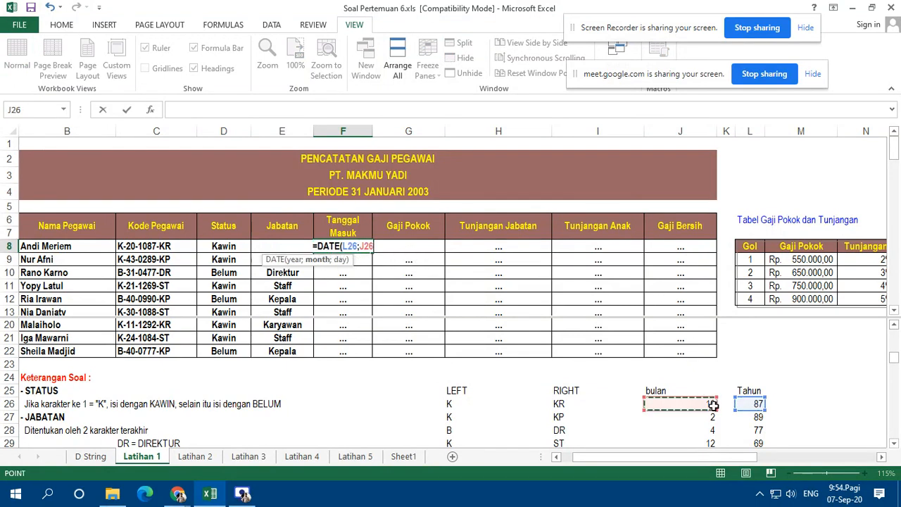
type(";")
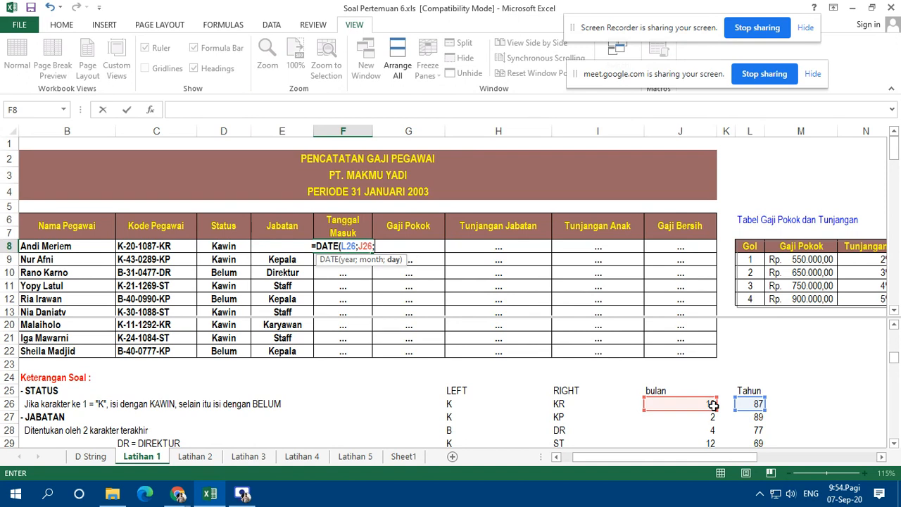
type("1")
type(")")
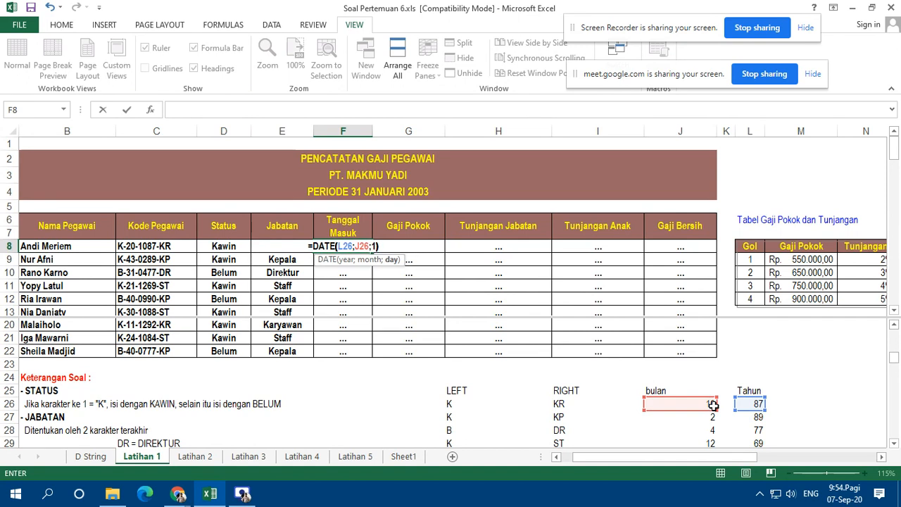
key("ctrl+Return")
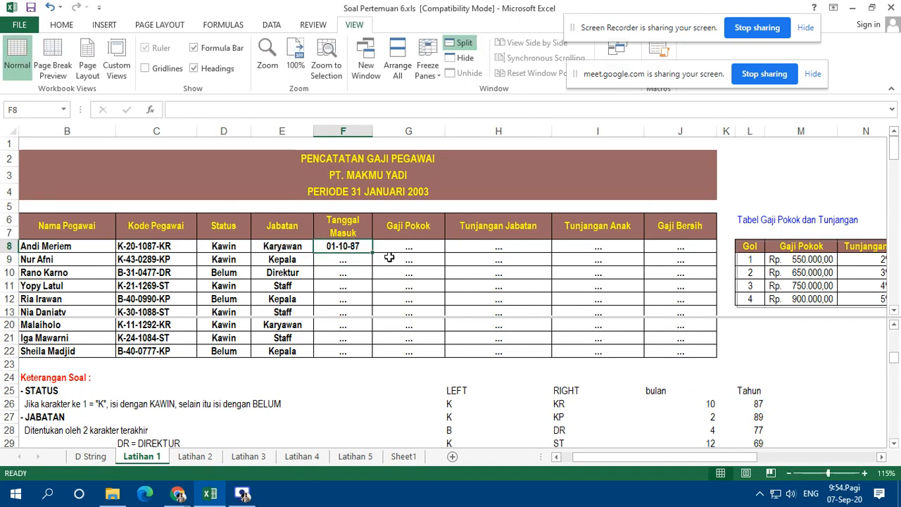
Step: Fill the DATE formula from F8 down the Tanggal Masuk column to the last employee row
double_click(371, 252)
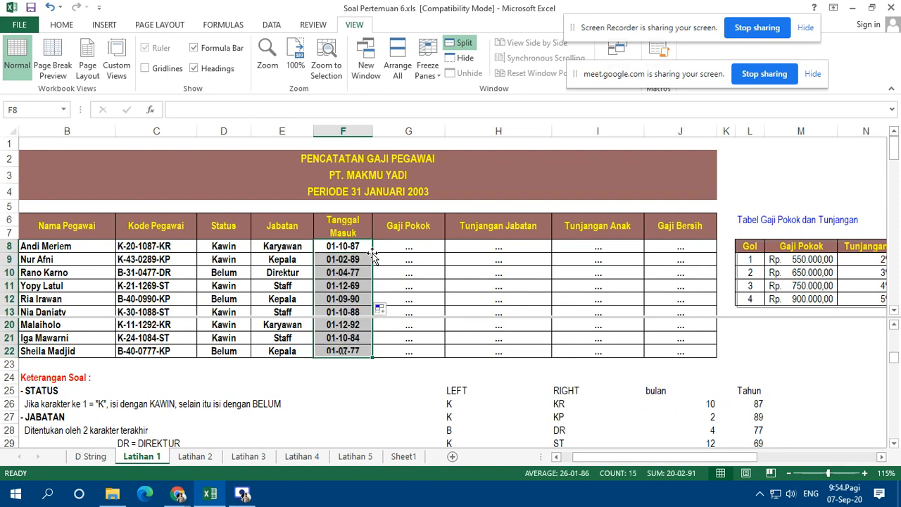
scroll(385, 261, "down", 2)
left_click(362, 389)
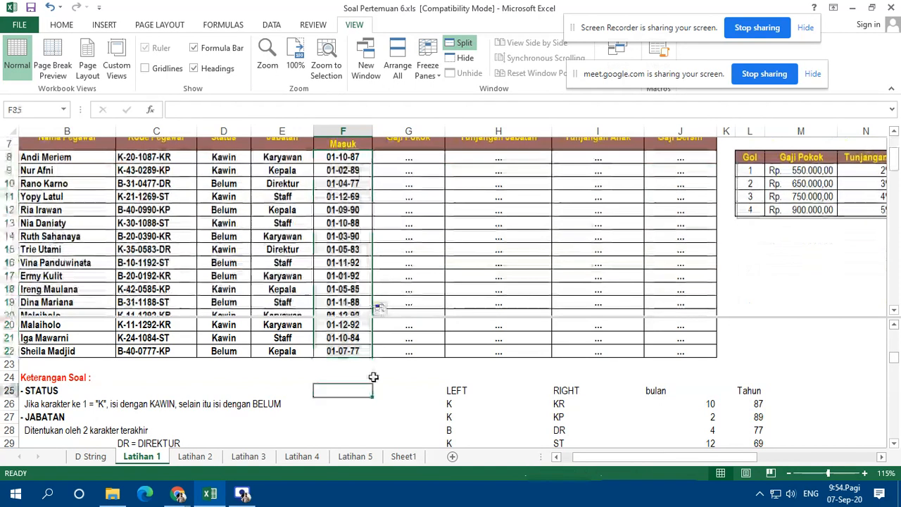
Step: Check the Tanggal Masuk dates against the rule and read the GAJI POKOK rule about which Kode Pegawai character is the lookup key
scroll(369, 378, "down", 3)
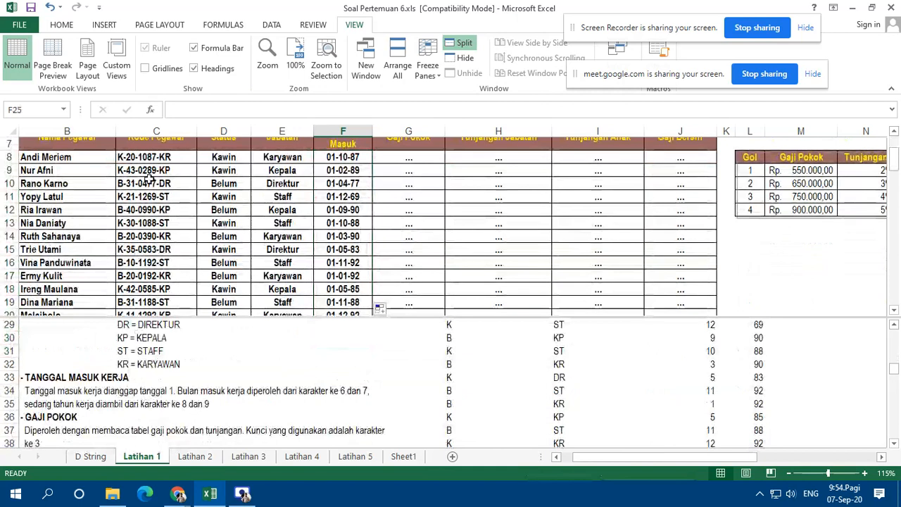
scroll(402, 287, "up", 1)
scroll(387, 350, "down", 1)
left_click(394, 377)
scroll(398, 244, "up", 1)
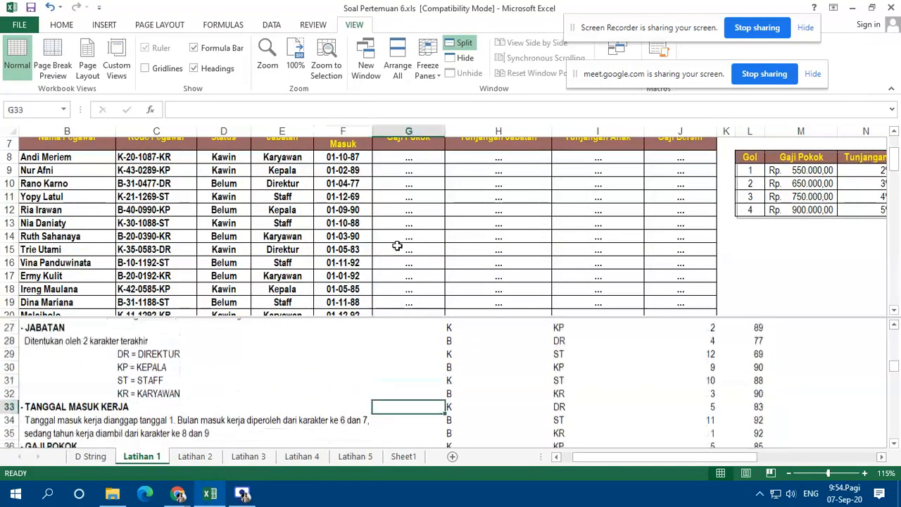
left_click(265, 389)
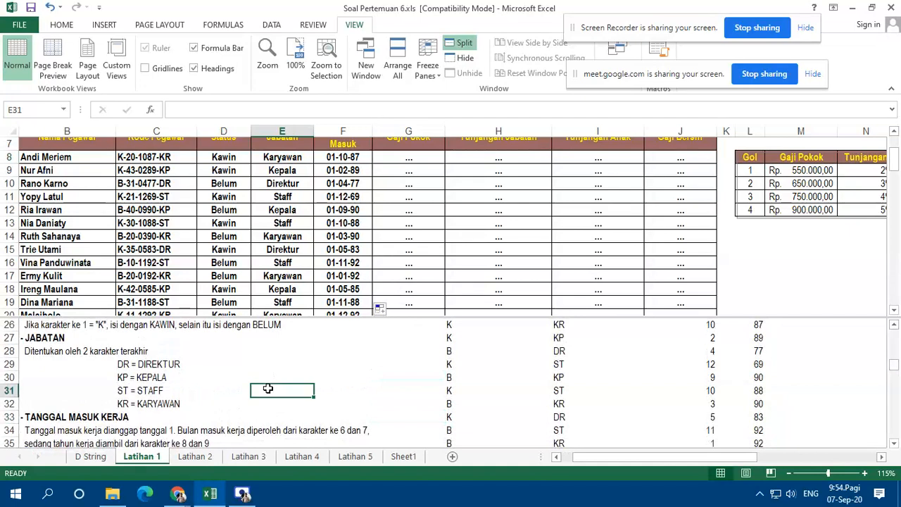
scroll(106, 405, "down", 2)
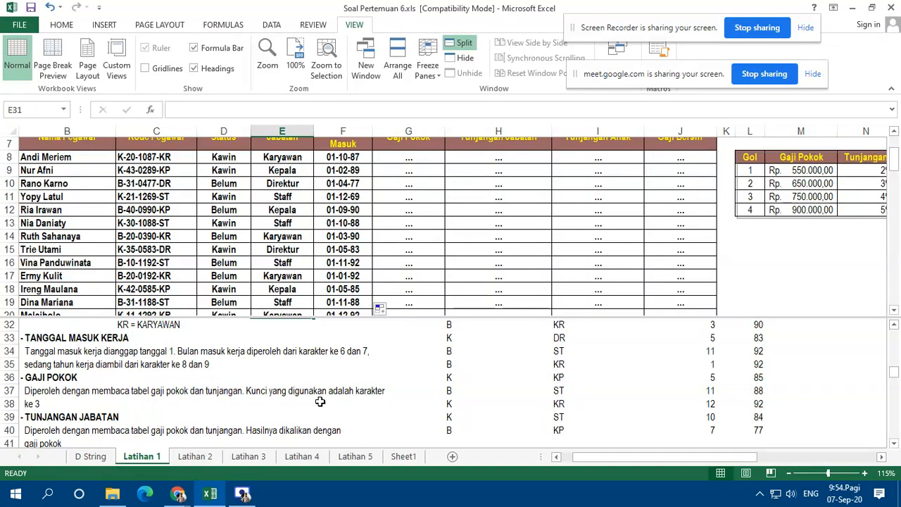
left_click(173, 234)
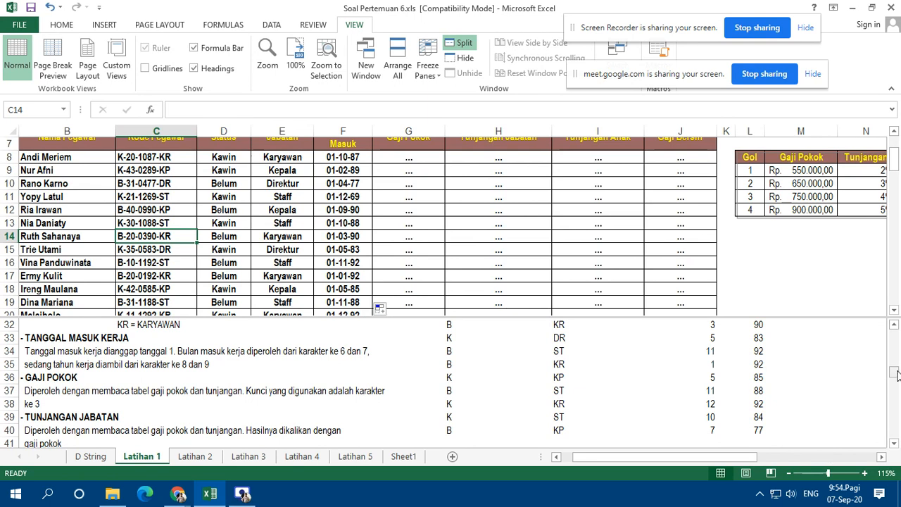
Step: Enter the heading "Gol" in M25 beside Tahun
scroll(897, 335, "up", 3)
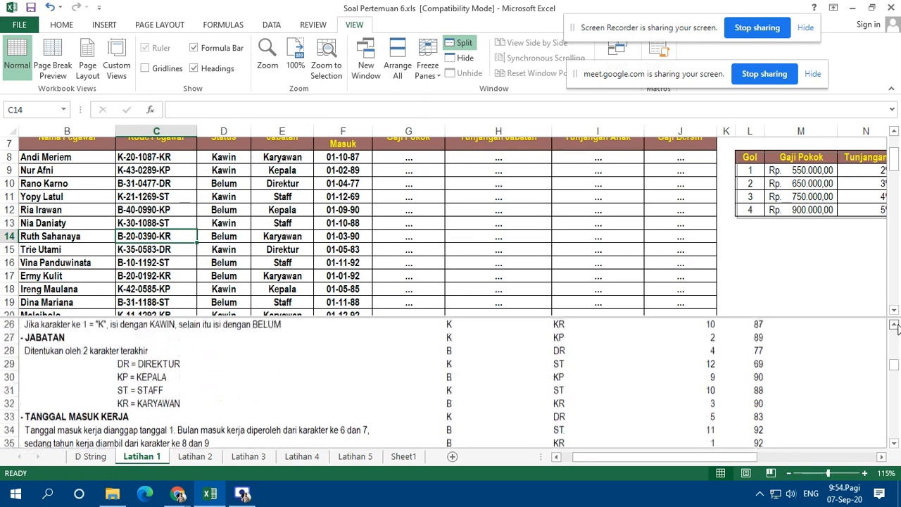
left_click(894, 325)
left_click(801, 352)
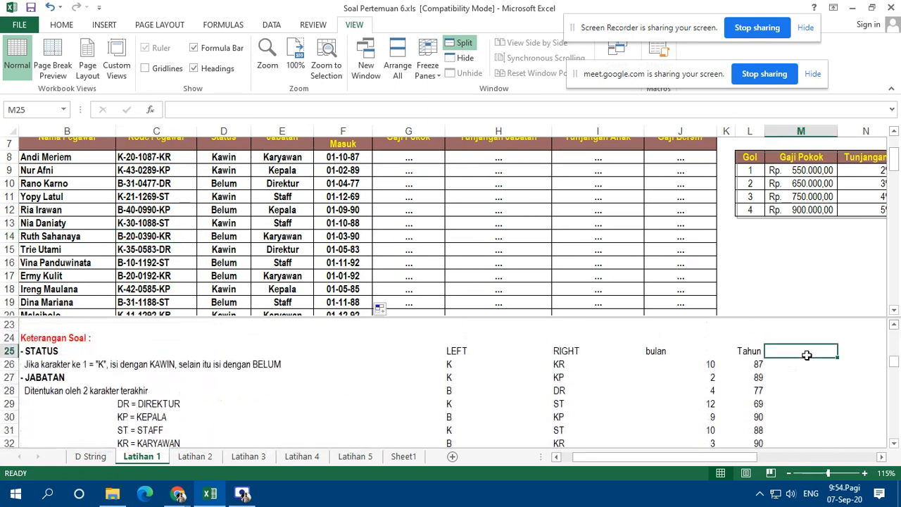
type("Gol")
key("Return")
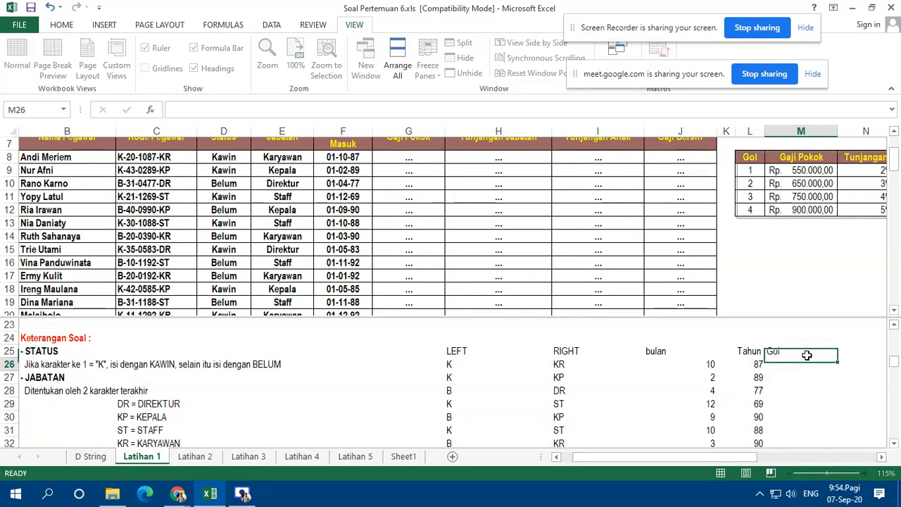
Step: Enter =MID(C8;3;1) in M26 to extract the Gol character from the first employee's Kode Pegawai
type("=")
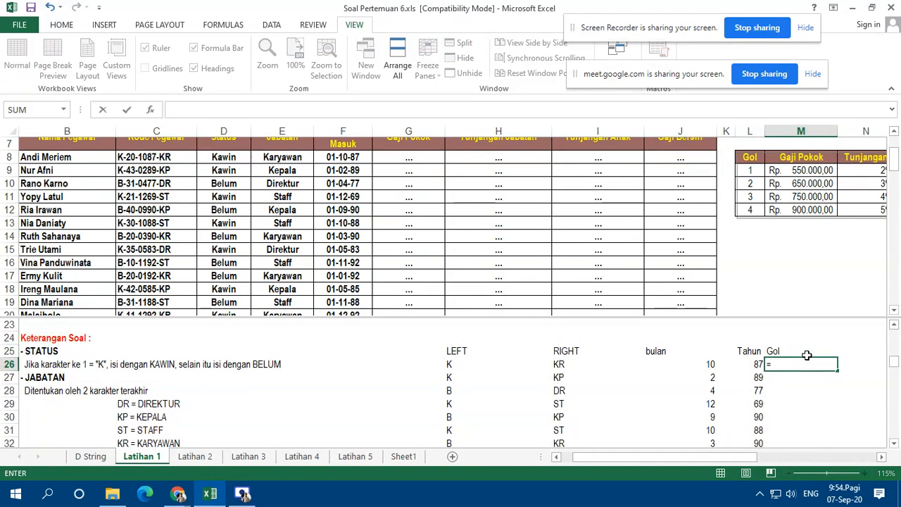
type("MID(")
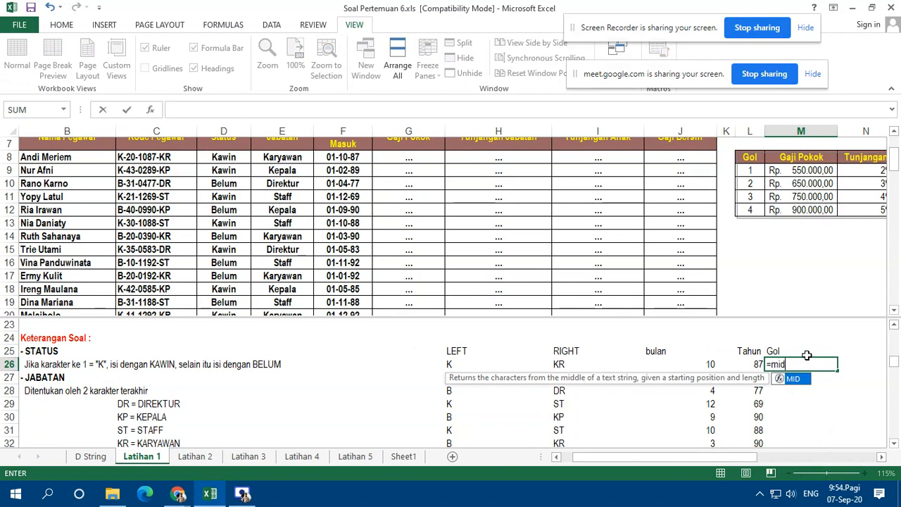
left_click(164, 157)
type(";")
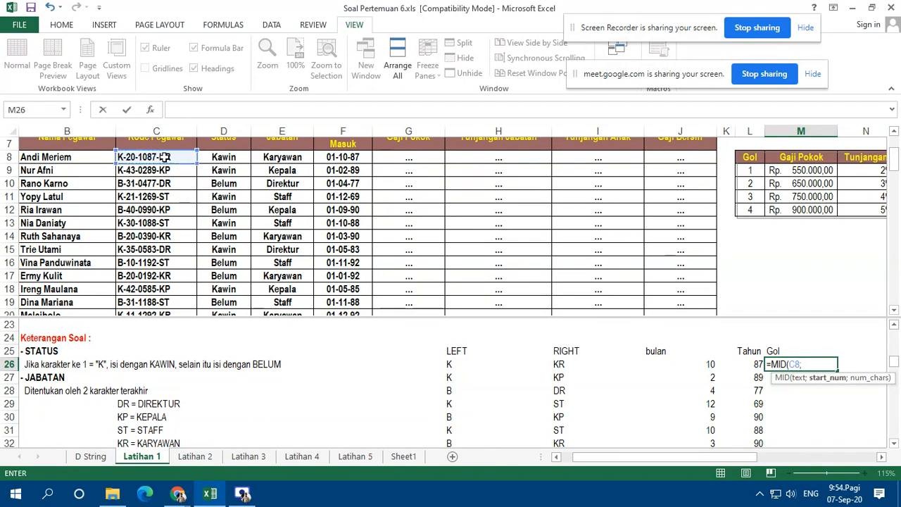
type("3;1")
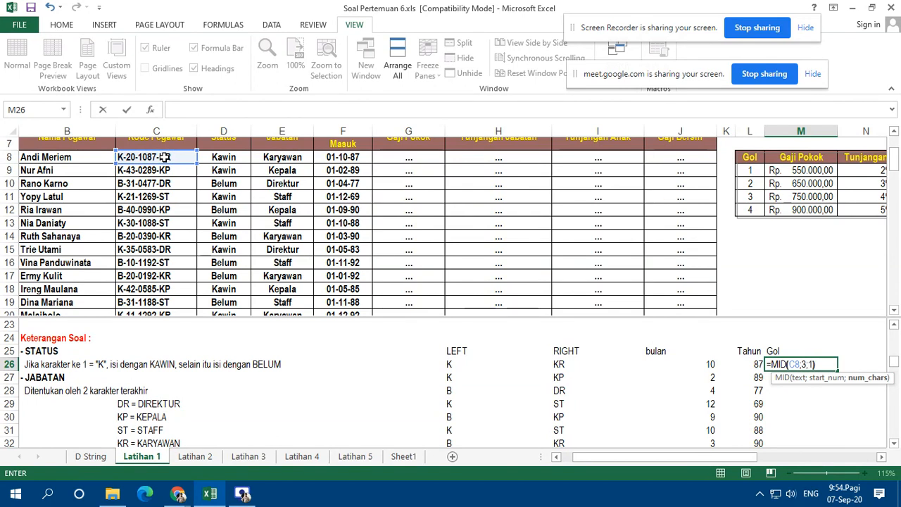
type(")")
key("Return")
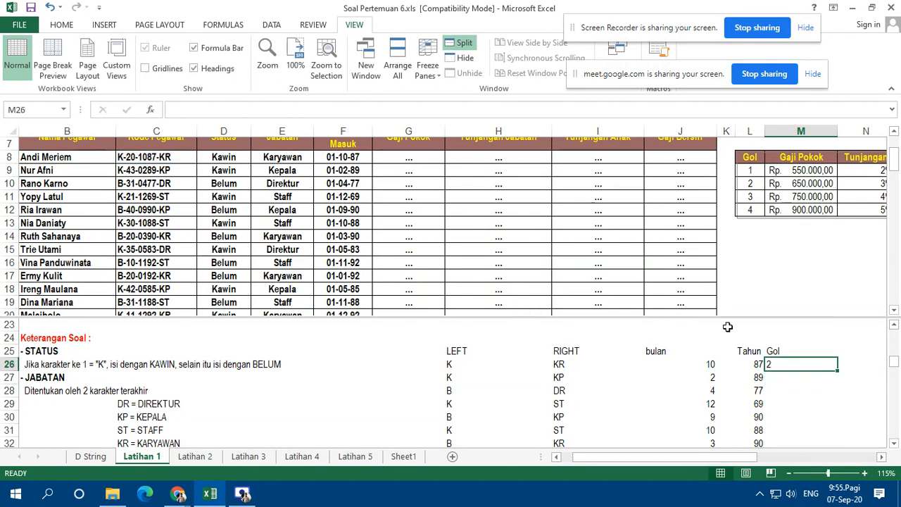
Step: Wrap the MID formula in M26 in VALUE and fill it down the Gol helper column for all employees
key("F2")
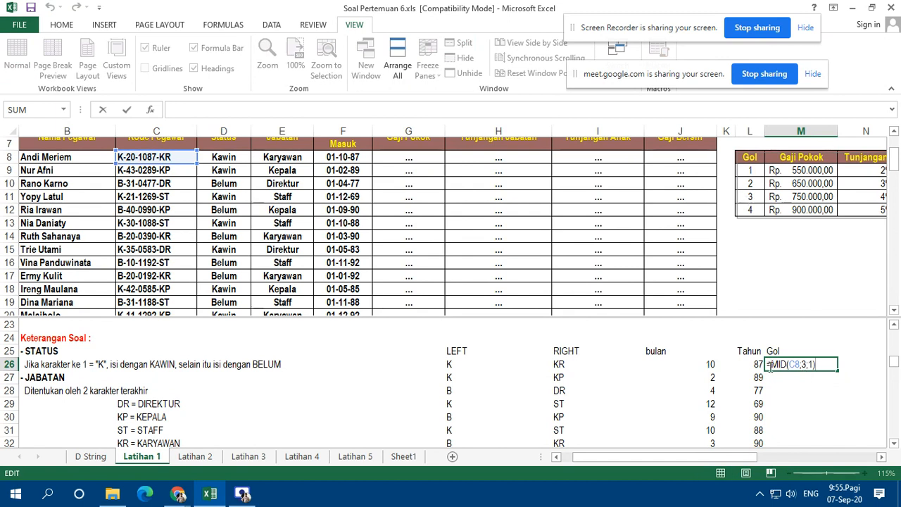
key("Home")
key("Right")
type("VALUE(")
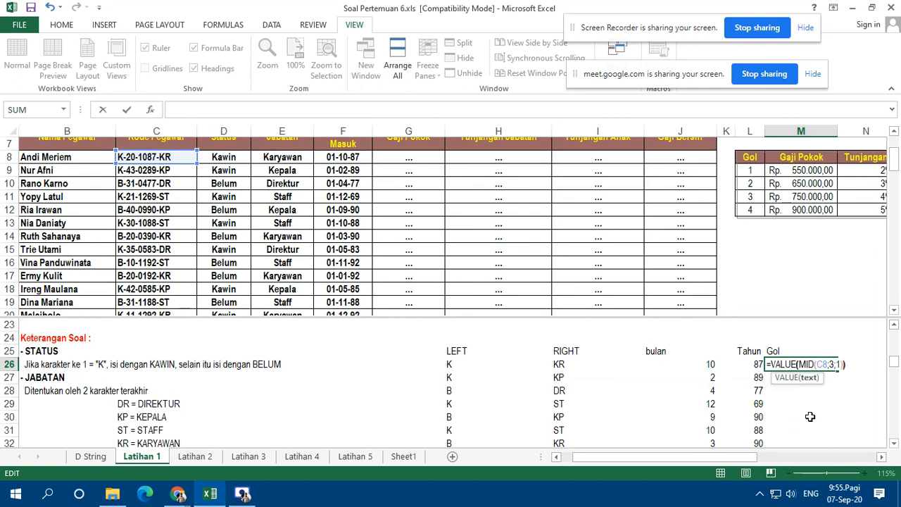
key("ctrl+Return")
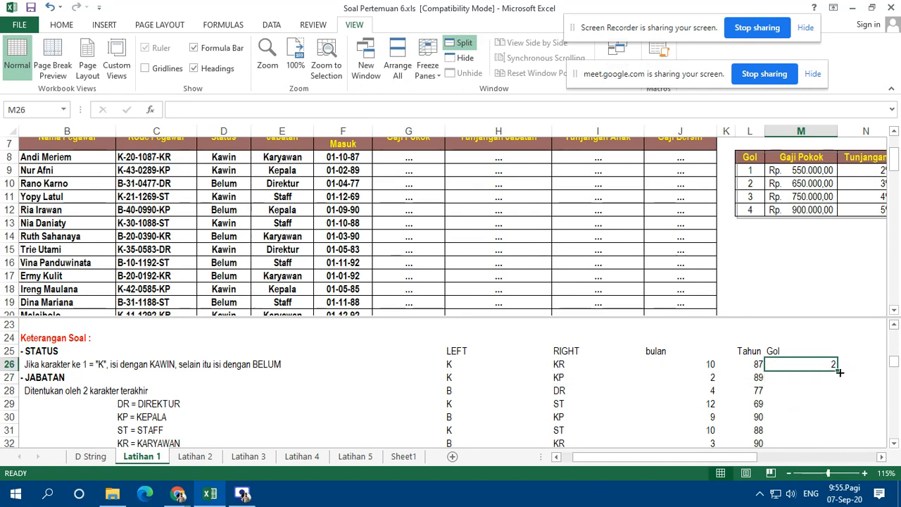
double_click(839, 372)
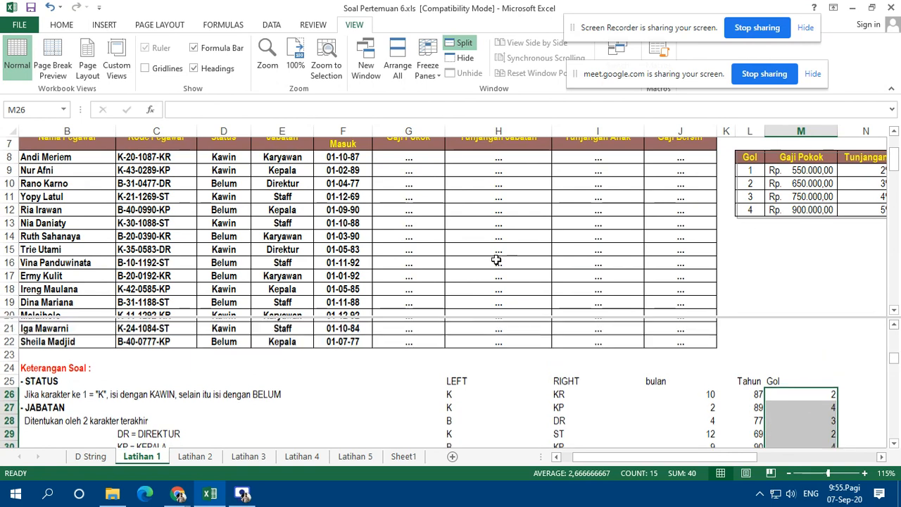
Step: Enter =VLOOKUP(M26;$L$8:$N$12;2;TRUE) in G8 and fill it down the Gaji Pokok column
left_click(504, 235)
scroll(505, 234, "up", 1)
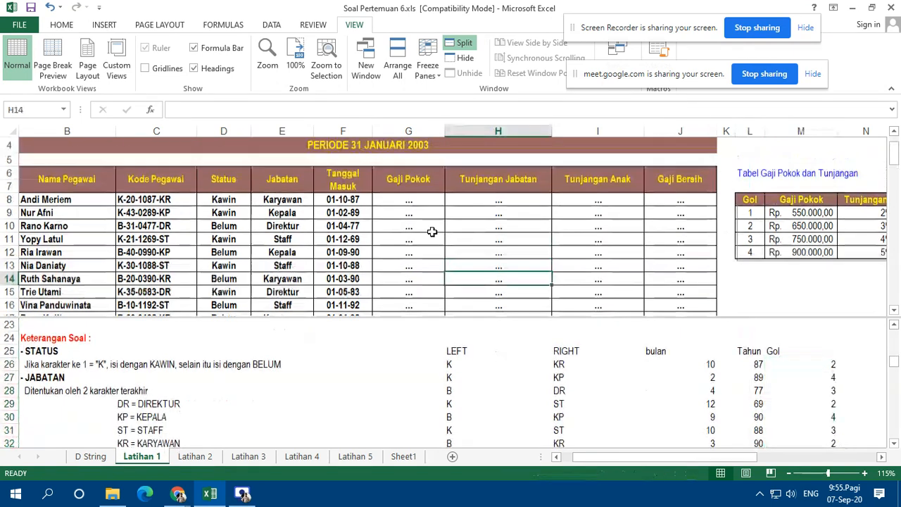
left_click(415, 202)
type("=vl")
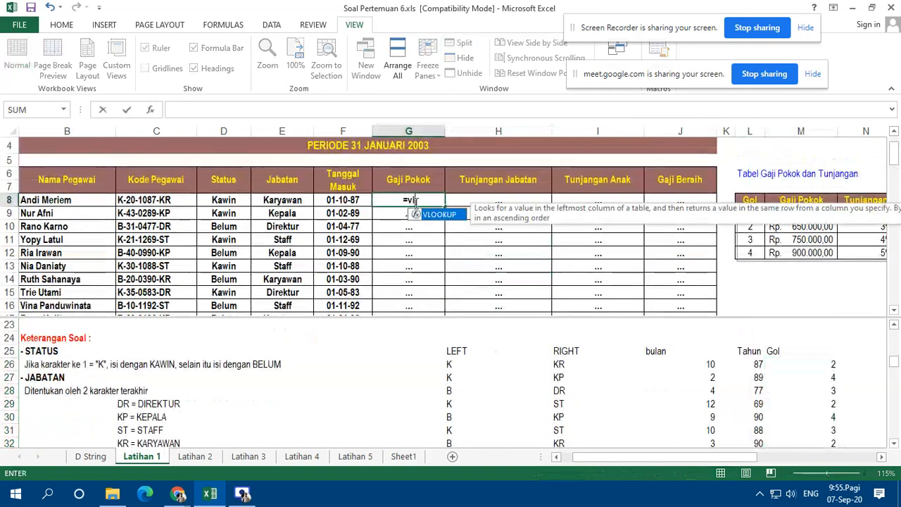
key("Tab")
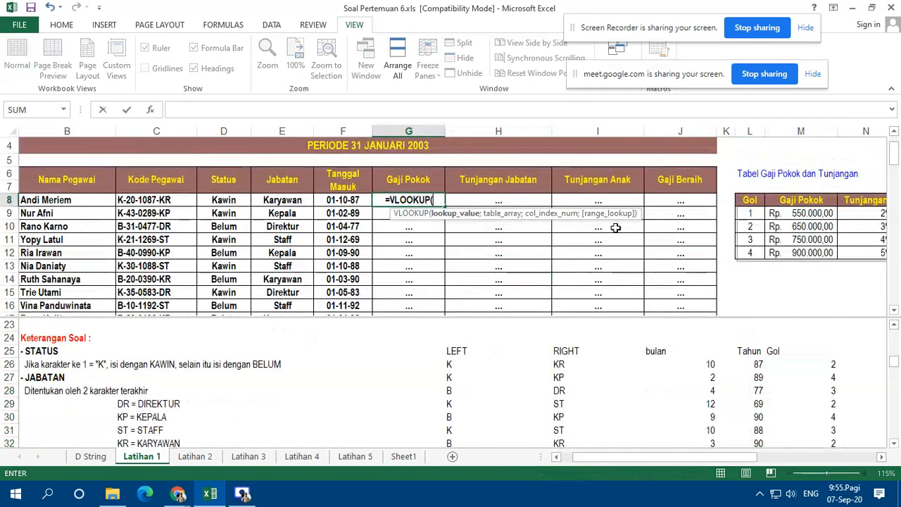
left_click(833, 364)
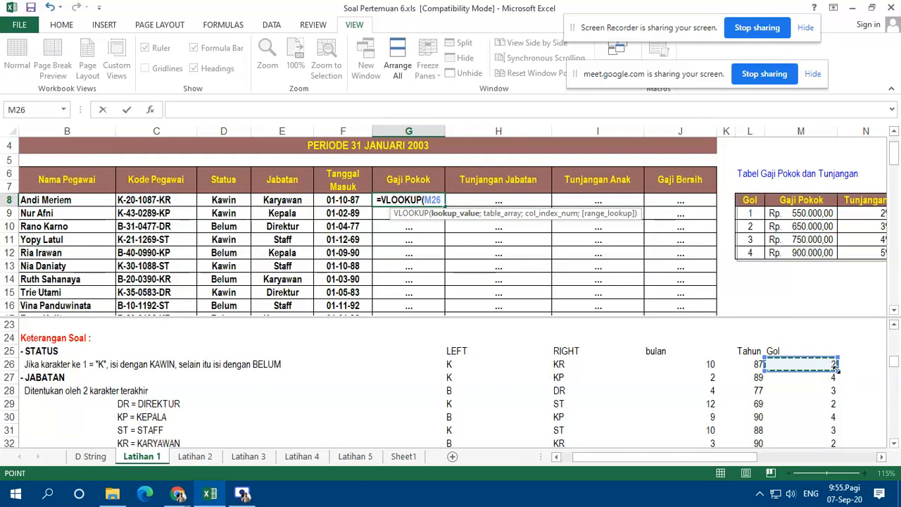
type(";")
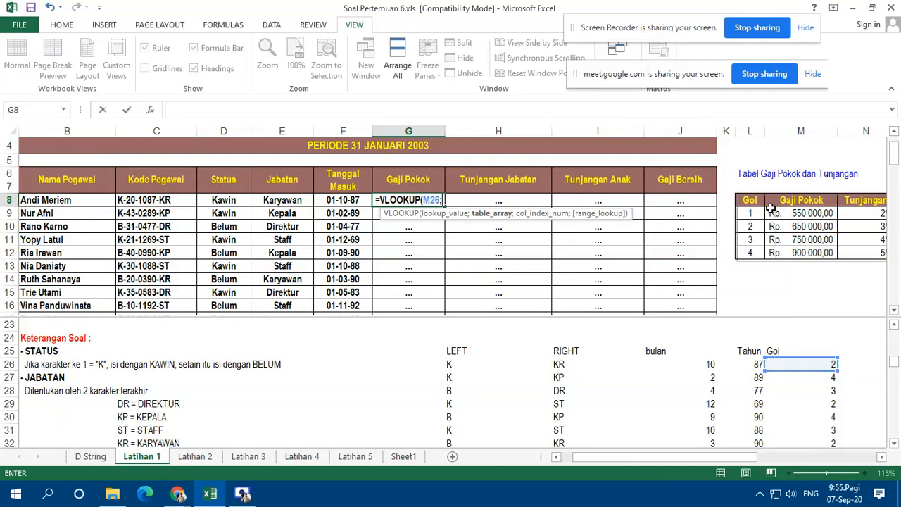
left_click_drag(749, 200, 852, 257)
key("F4")
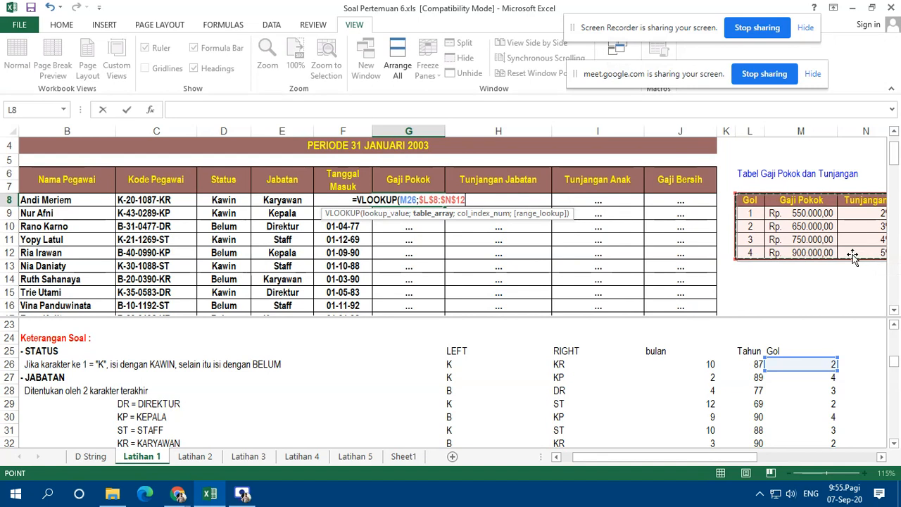
type(";2")
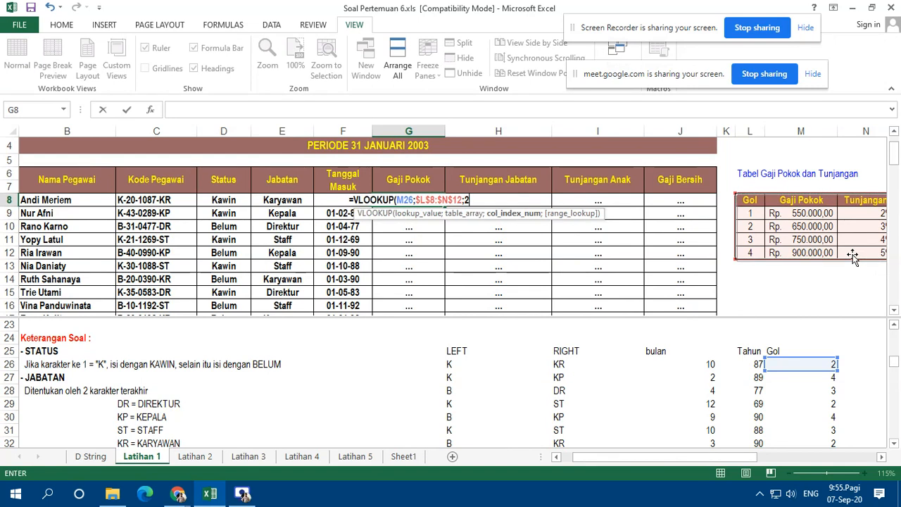
type(";")
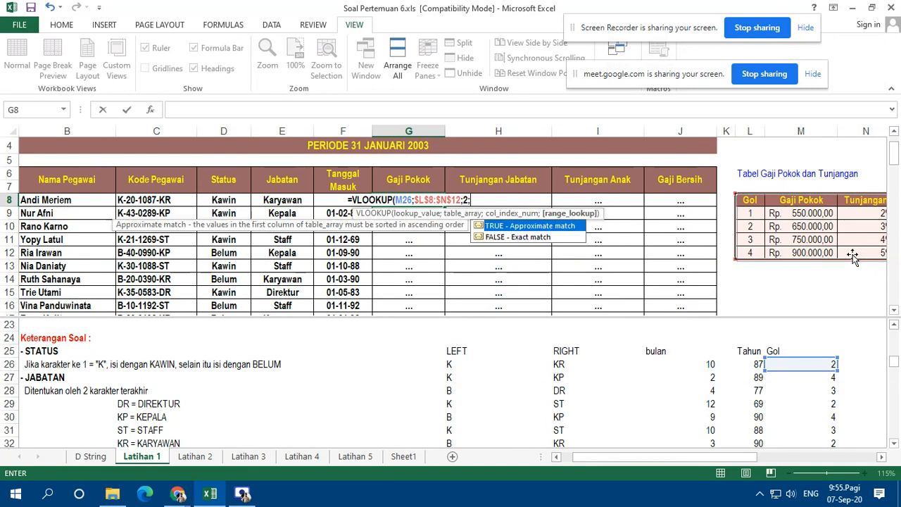
key("Tab")
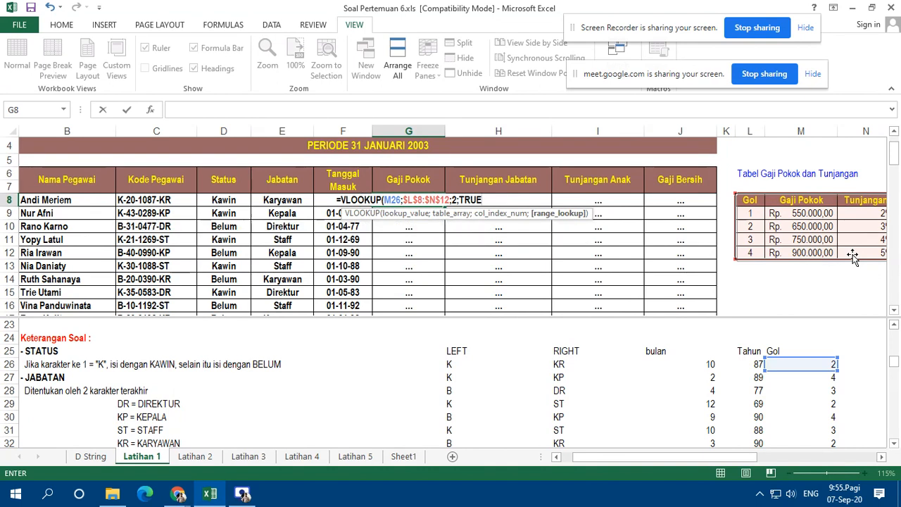
type(")")
key("Return")
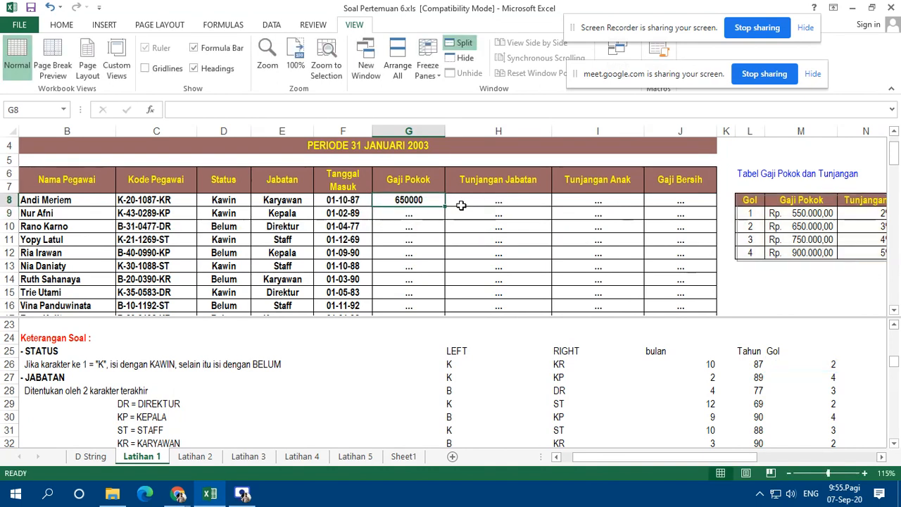
double_click(444, 205)
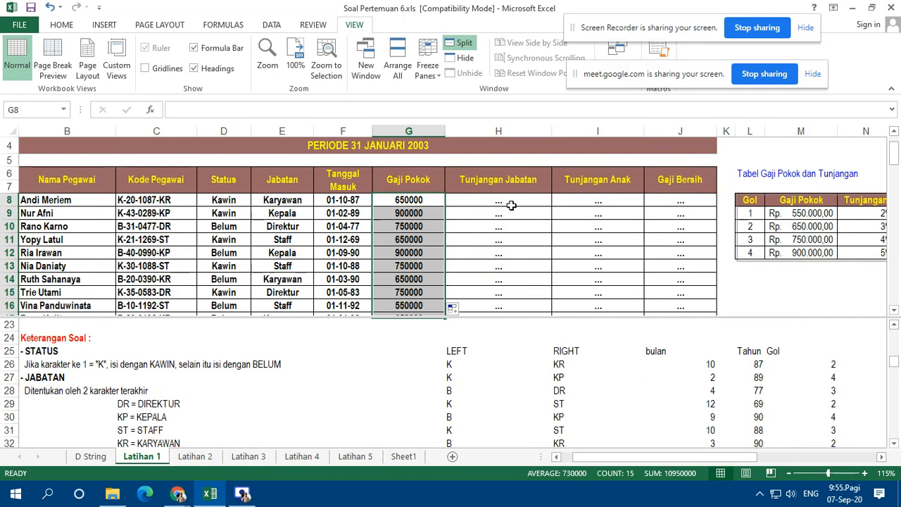
Step: Review the Tunjangan Jabatan rule and start a VLOOKUP formula in H8 with the Gol key M26 as lookup value
left_click(176, 416)
scroll(162, 411, "down", 5)
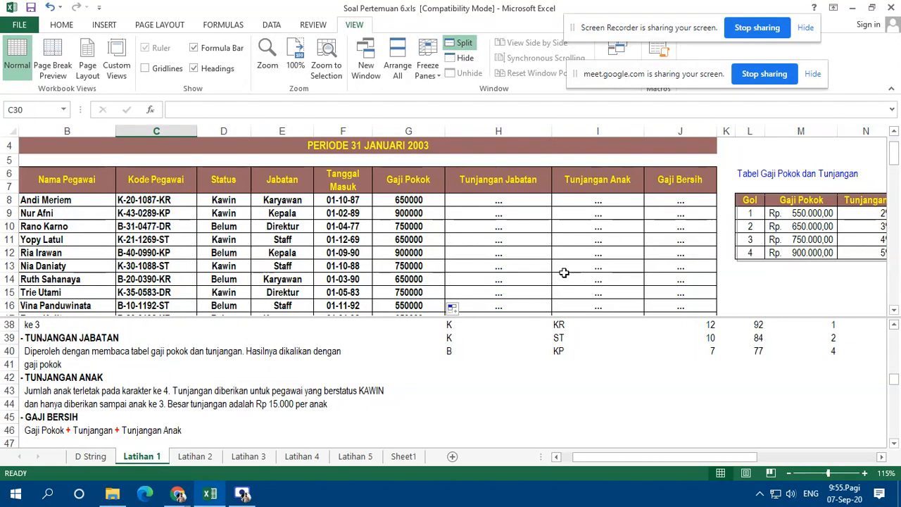
left_click(881, 456)
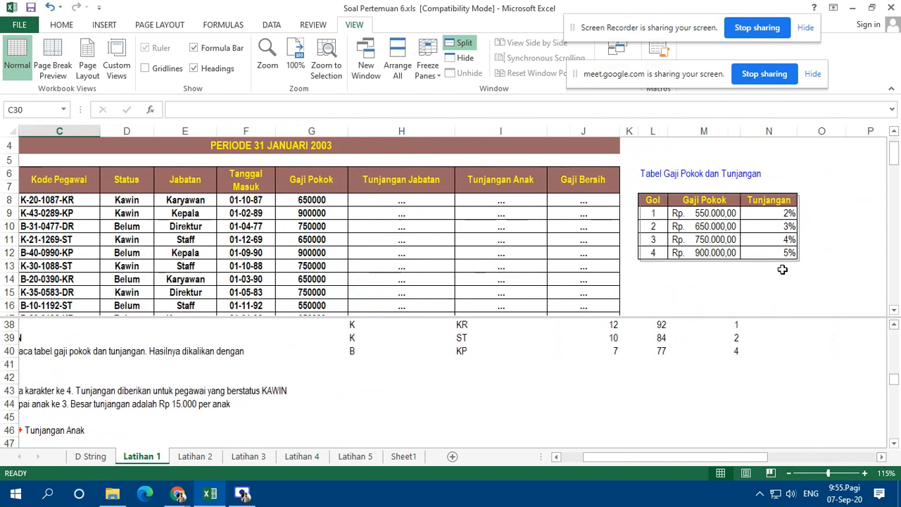
left_click_drag(750, 459, 730, 459)
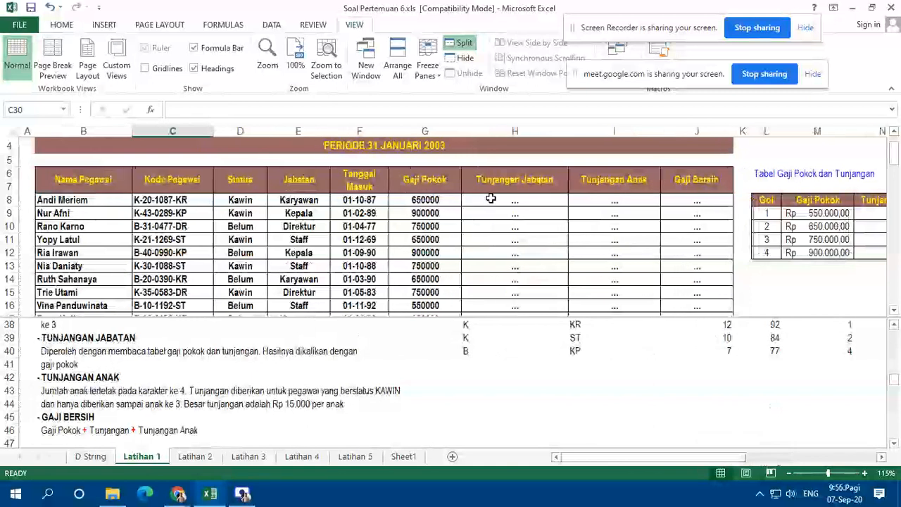
left_click(495, 198)
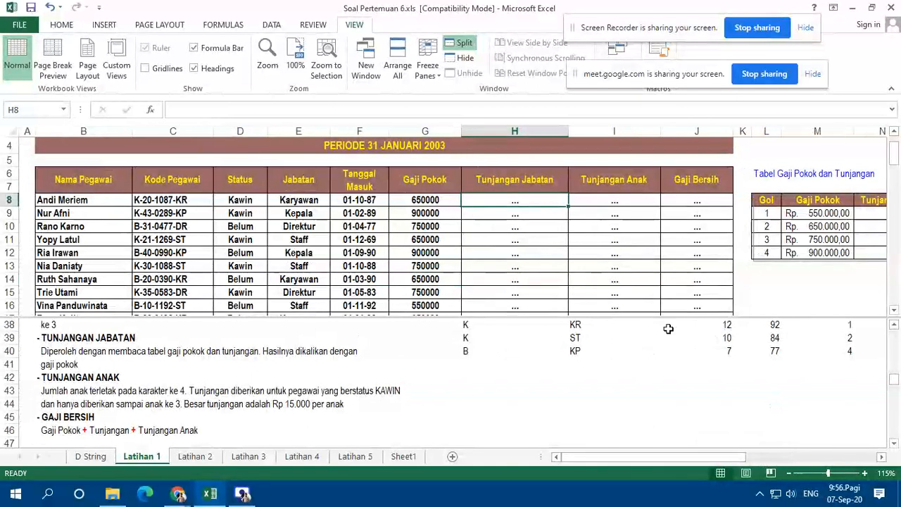
type("=vl")
key("Tab")
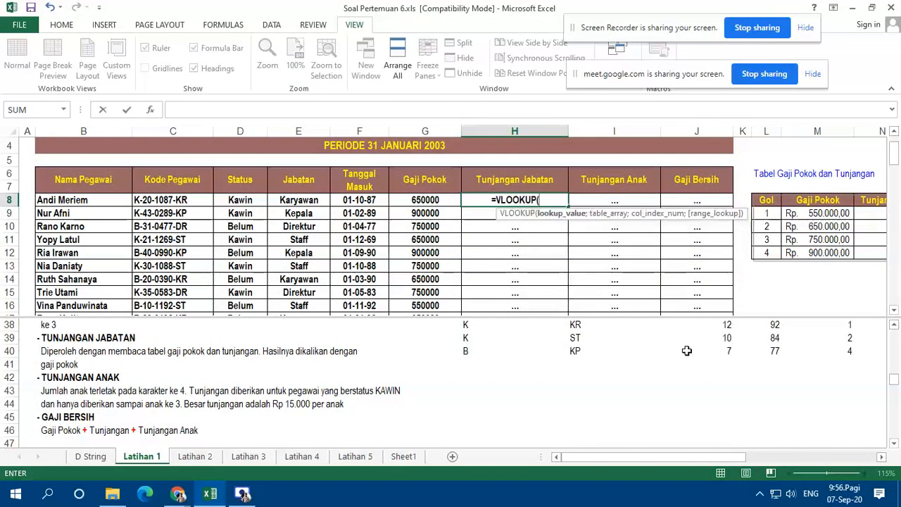
scroll(886, 373, "up", 1)
left_click(894, 326)
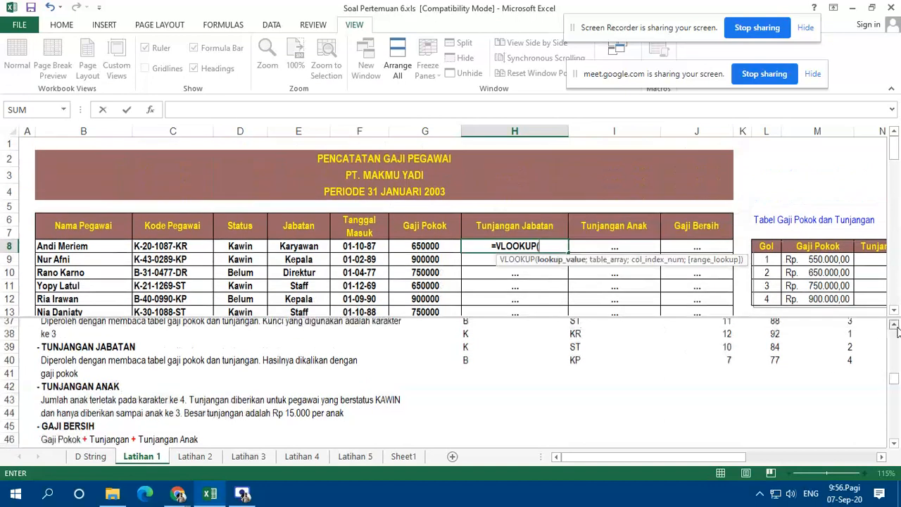
scroll(893, 331, "up", 4)
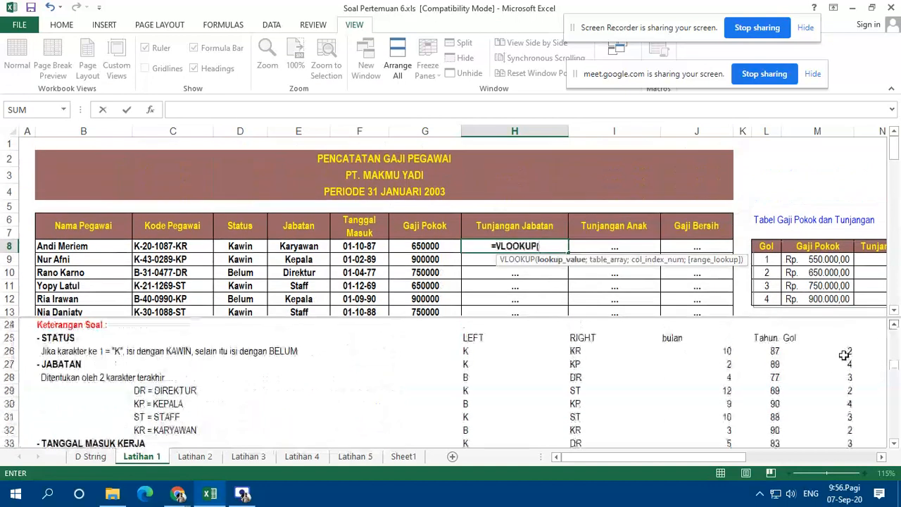
left_click(844, 355)
type(";")
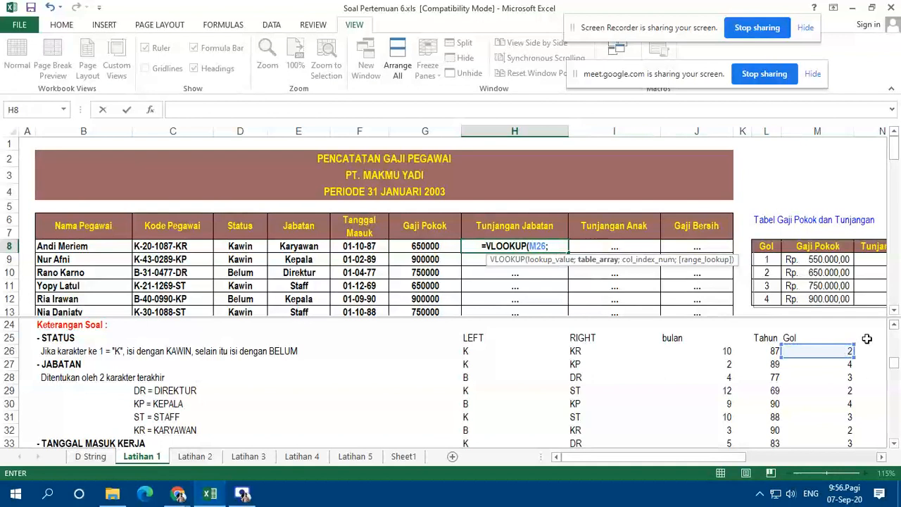
Step: Complete the H8 lookup with table $L$8:$N$12, column 3 and TRUE, and multiply it by the Gaji Pokok in G8
left_click_drag(768, 247, 871, 296)
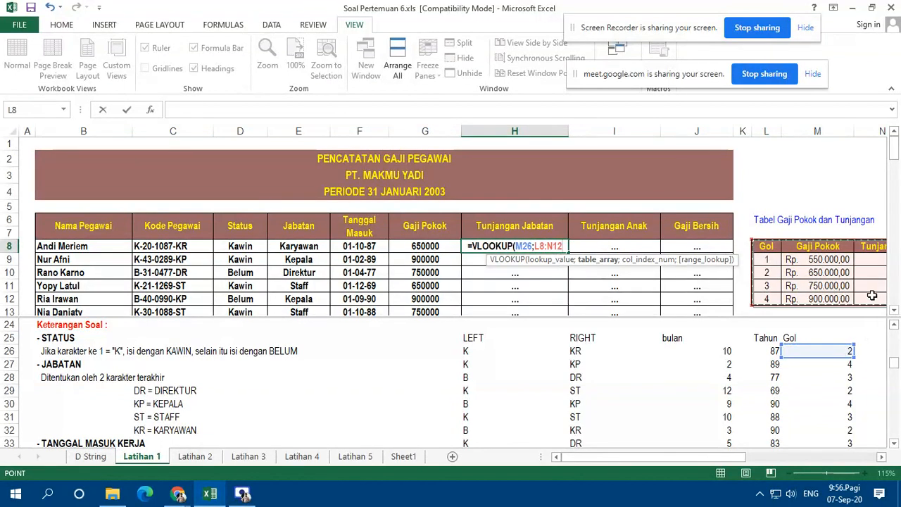
key("F4")
type(";")
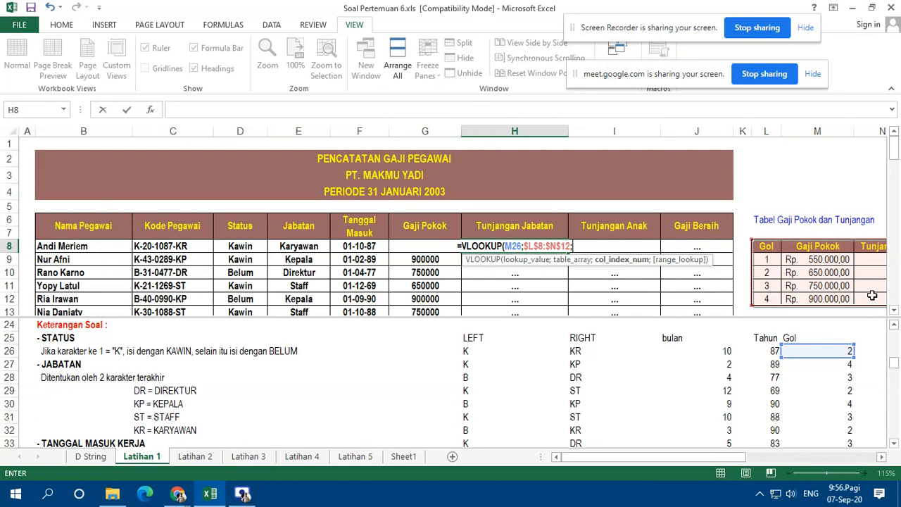
type("3")
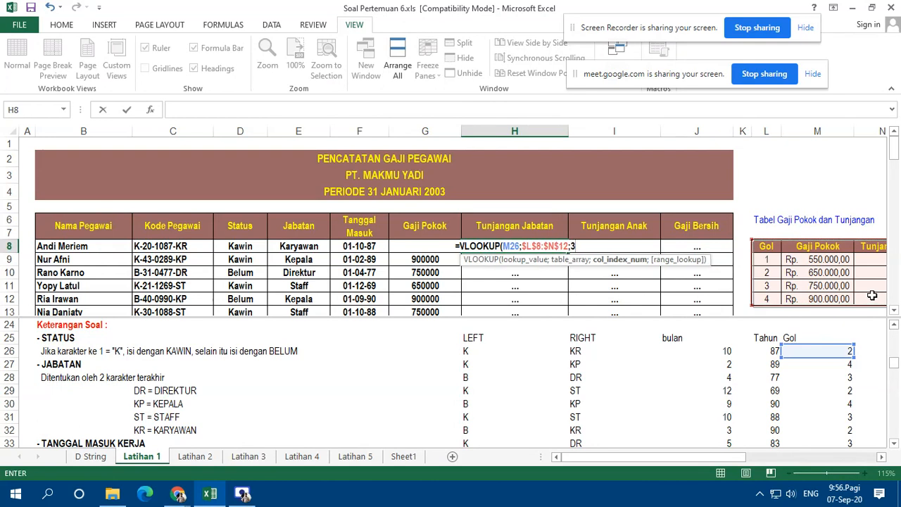
type(";")
key("Tab")
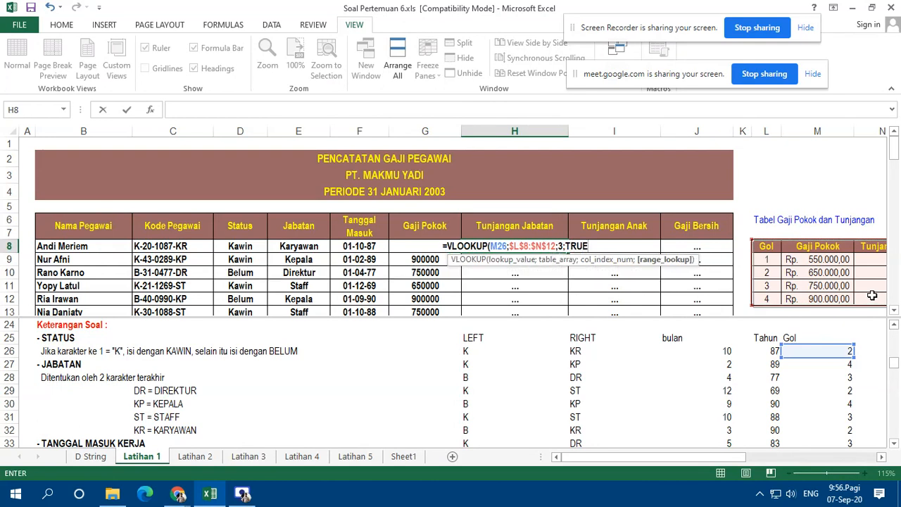
type(")")
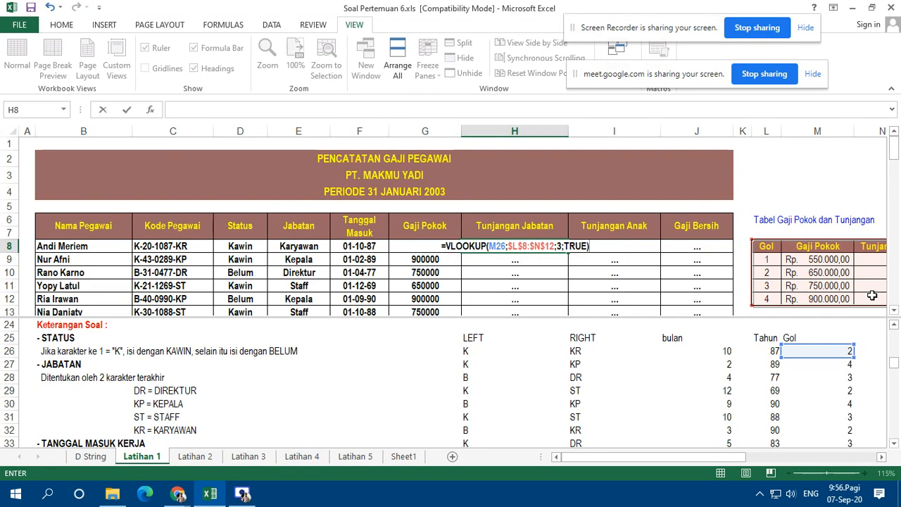
type("*")
key("Left")
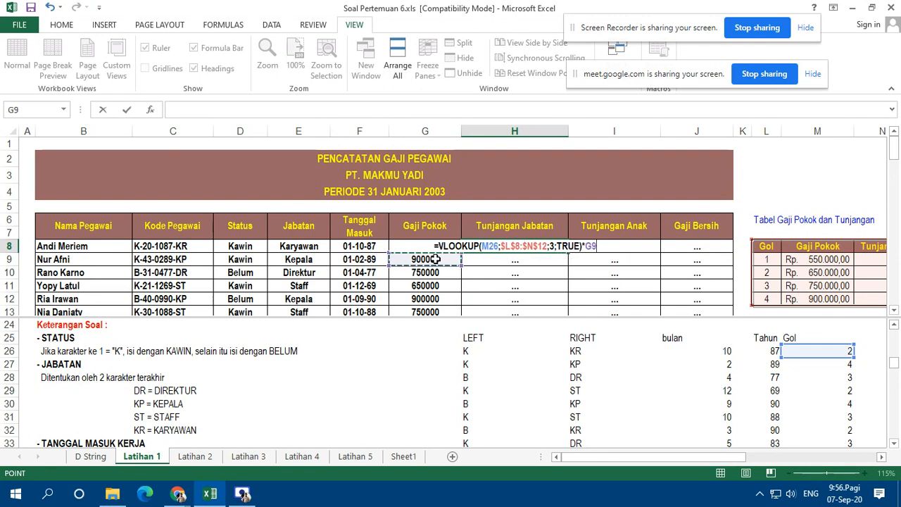
key("Return")
key("Up")
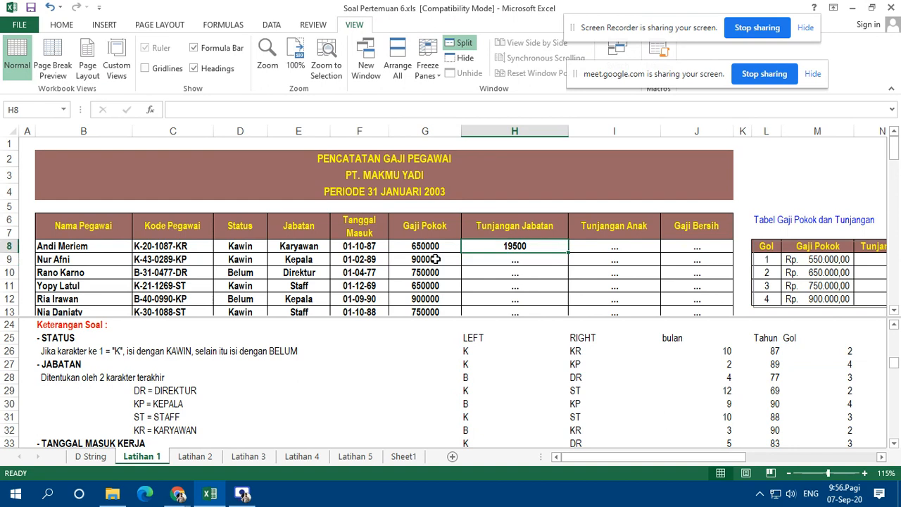
Step: Fill the H8 formula down the Tunjangan Jabatan column for all employees and consult the Tunjangan Anak rule
double_click(571, 251)
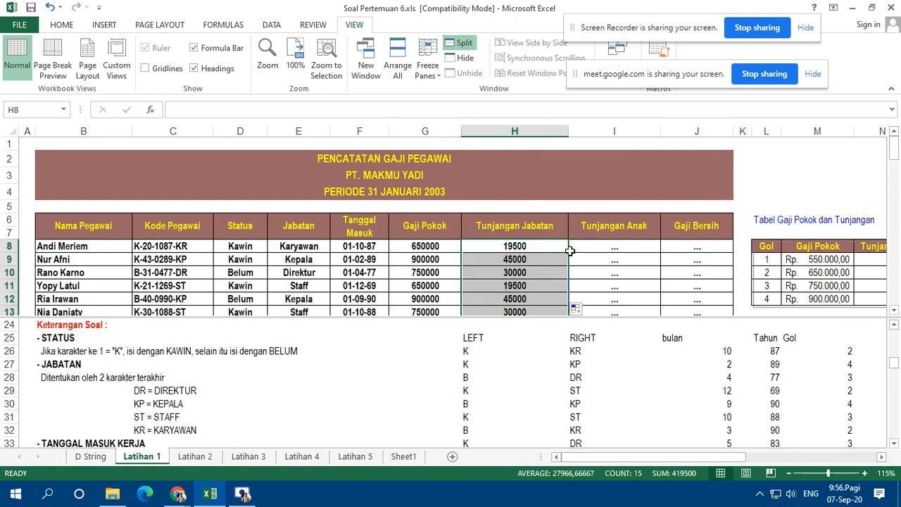
left_click(255, 386)
scroll(268, 382, "down", 4)
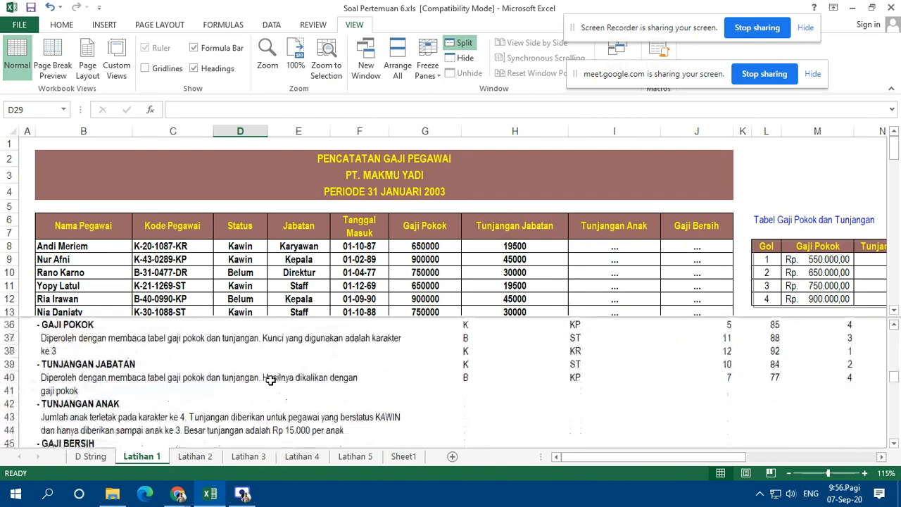
scroll(271, 380, "down", 1)
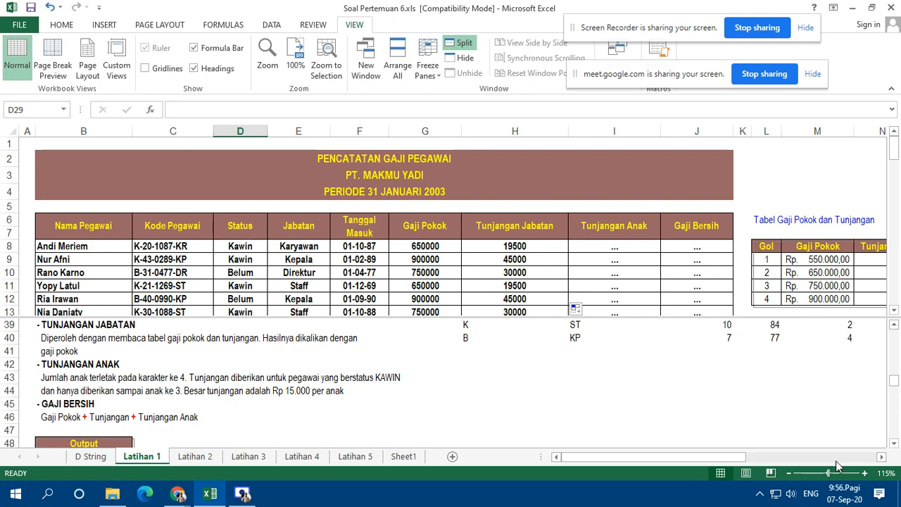
Step: Add a helper column heading Anak in N25, beside the Gol column
left_click_drag(752, 458, 782, 460)
scroll(638, 330, "up", 6)
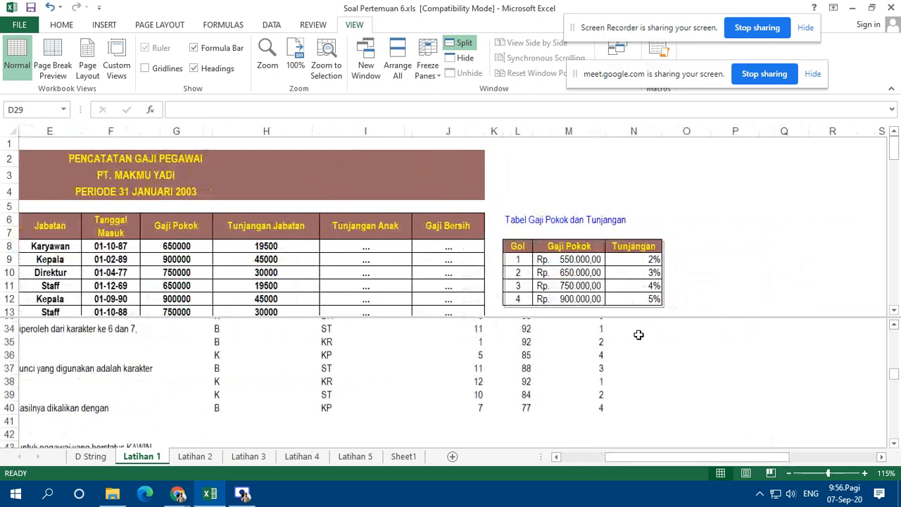
left_click(664, 378)
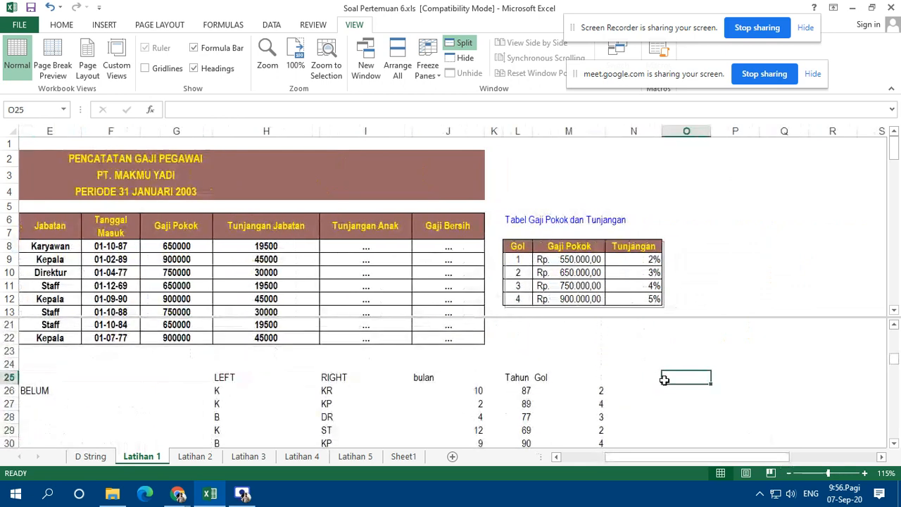
left_click(646, 378)
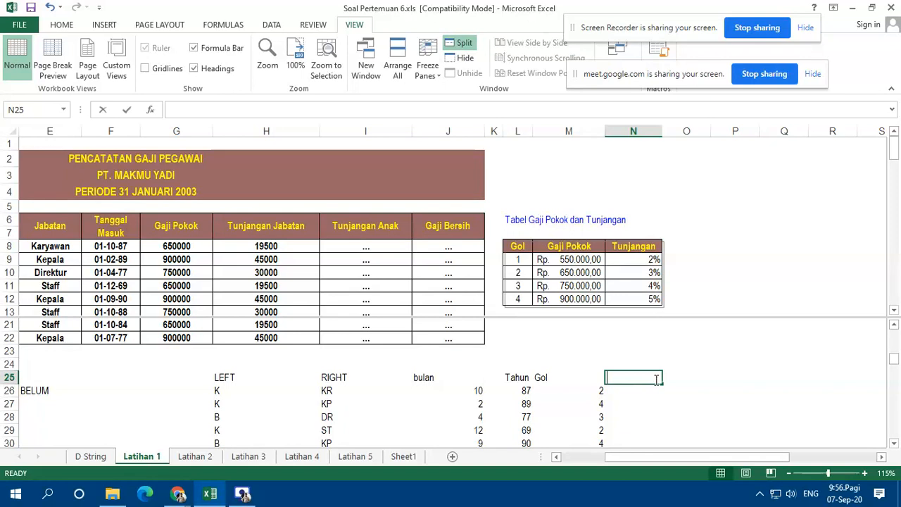
type("Anak")
key("Return")
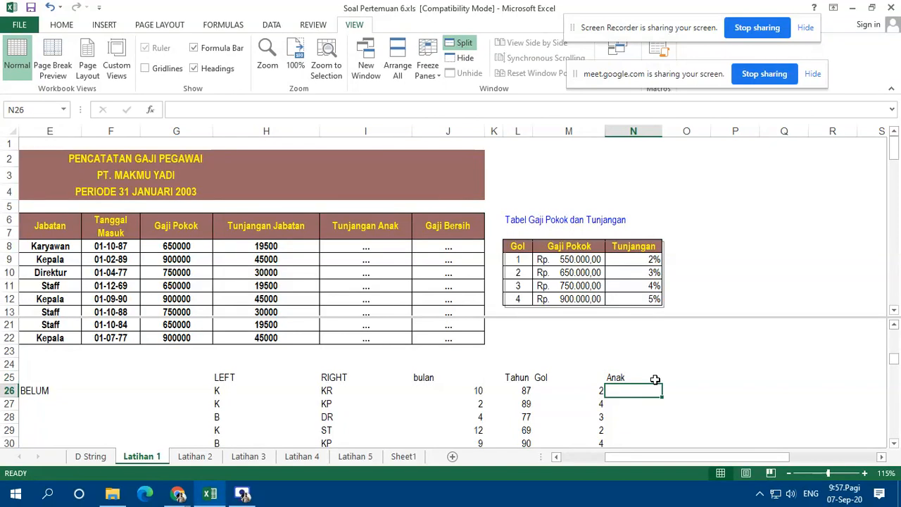
Step: Enter =MID(C8;4;1) in N26 to extract the number of children from the Kode Pegawai
type("=mid")
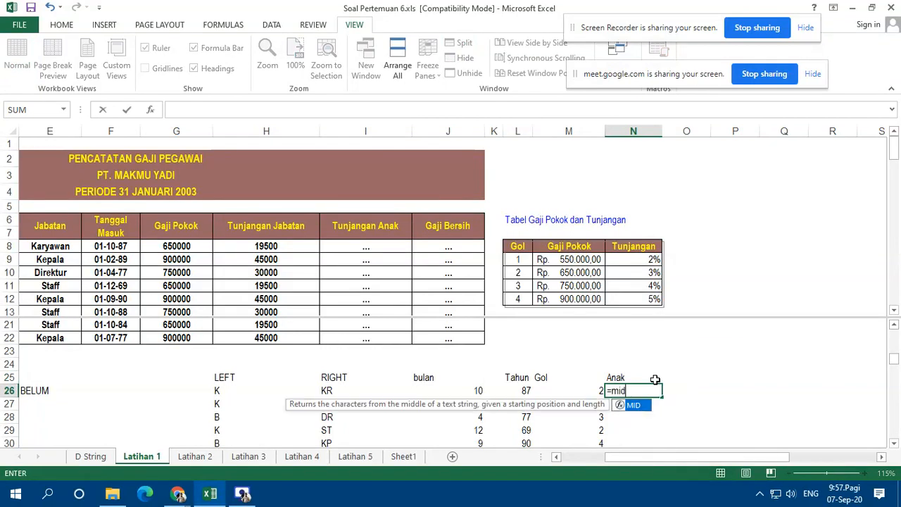
key("Tab")
left_click_drag(649, 462, 600, 461)
left_click(161, 246)
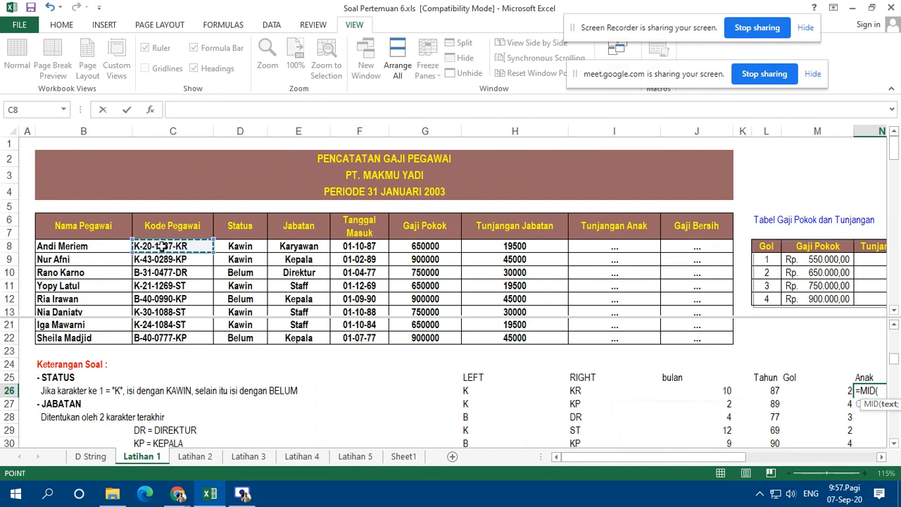
type(";")
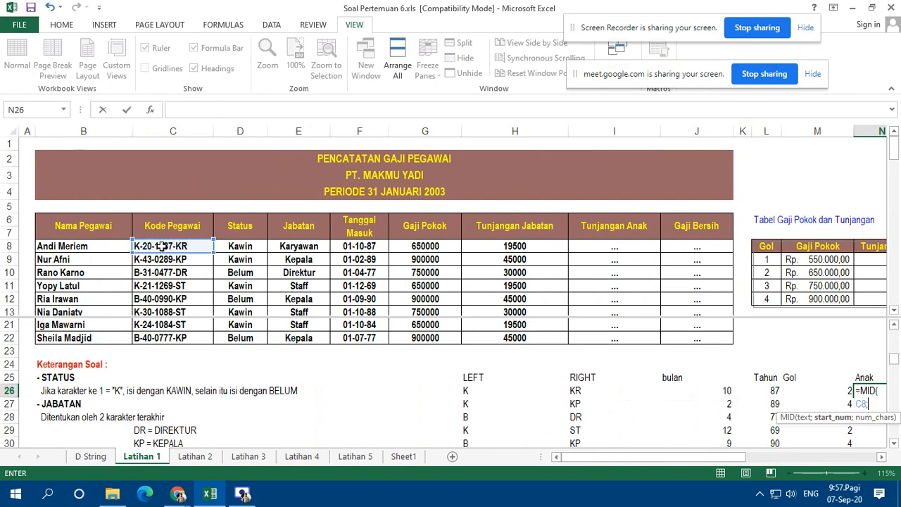
type("4")
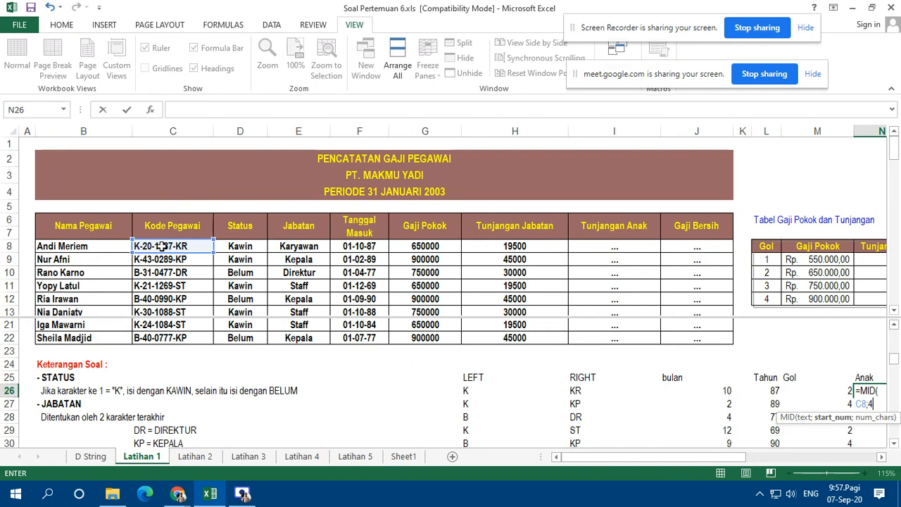
type(";")
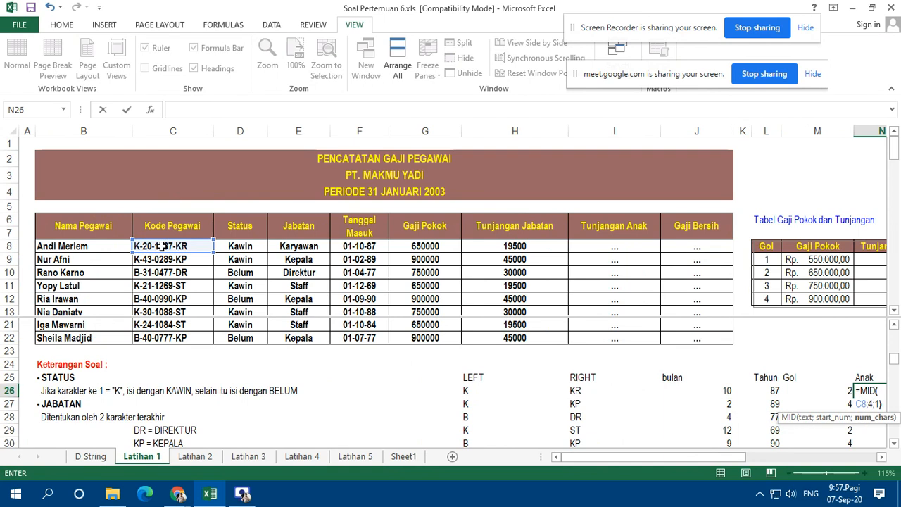
type("1)")
key("Return")
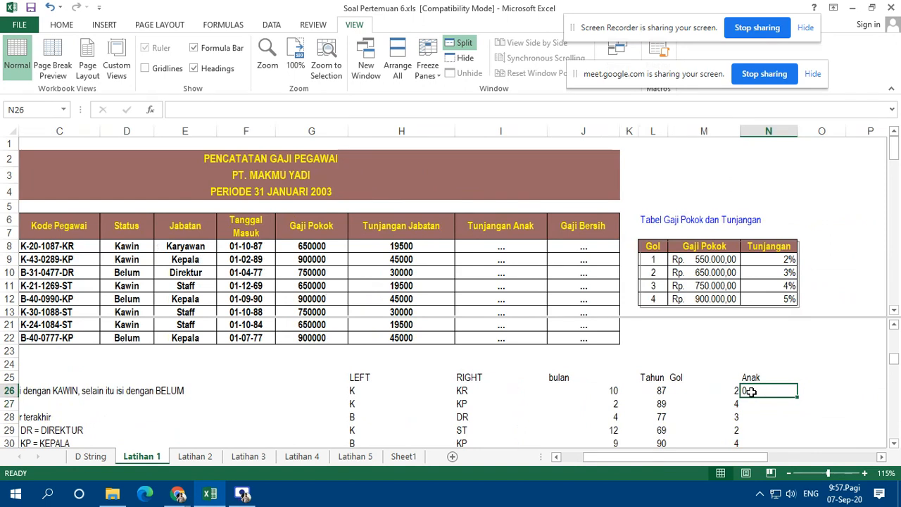
Step: Wrap the MID formula in N26 in VALUE and fill it down the Anak helper column for all employees
double_click(750, 391)
type("VALUE(")
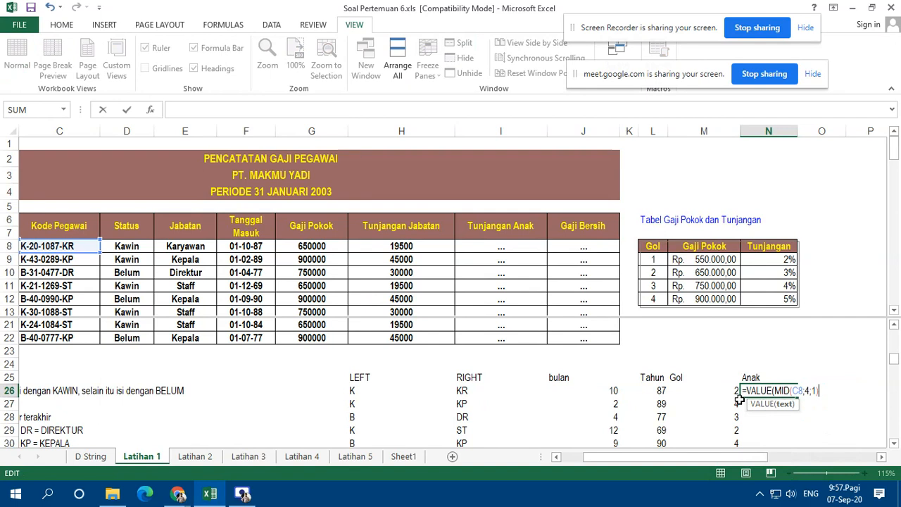
type(")")
key("ctrl+Return")
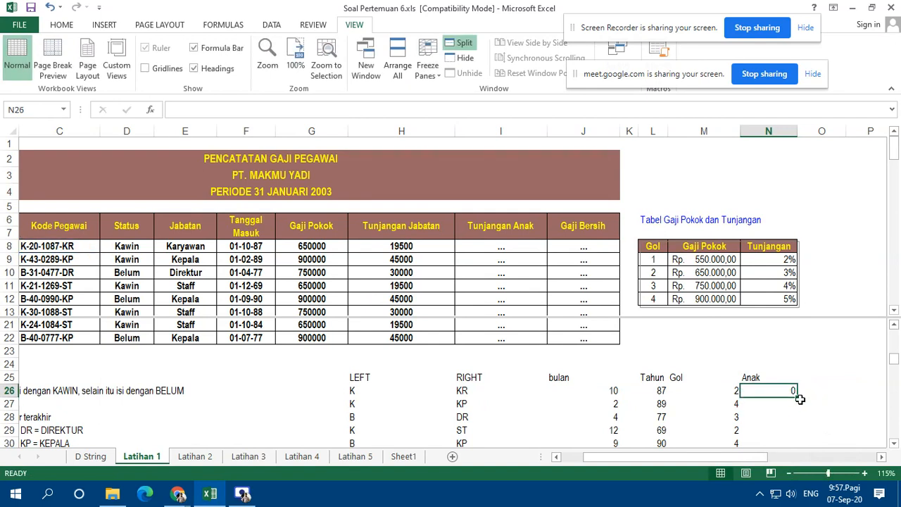
mouse_move(800, 396)
left_mouse_down()
mouse_move(800, 444)
mouse_move(799, 401)
left_mouse_up()
scroll(797, 401, "up", 3)
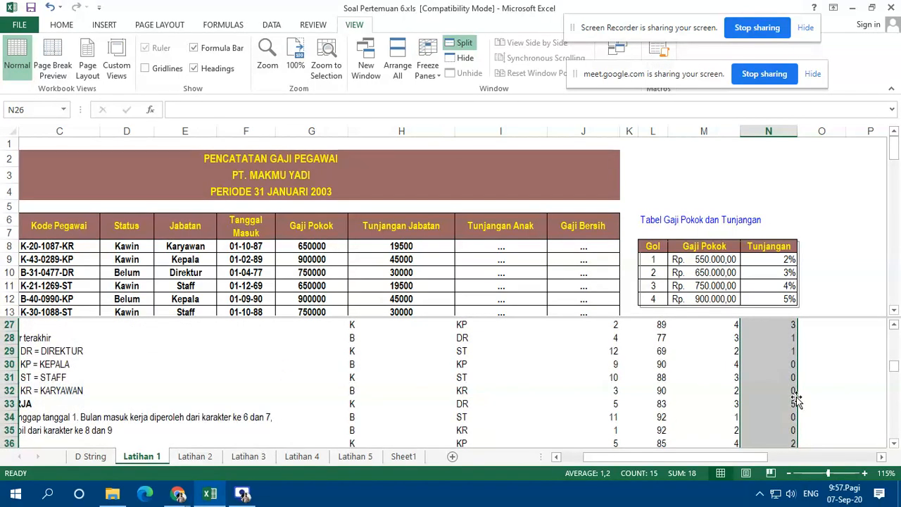
Step: Consult the Tunjangan Anak rule and start an IF formula in I8 that tests whether the status D8 equals "Kawin"
left_click(513, 247)
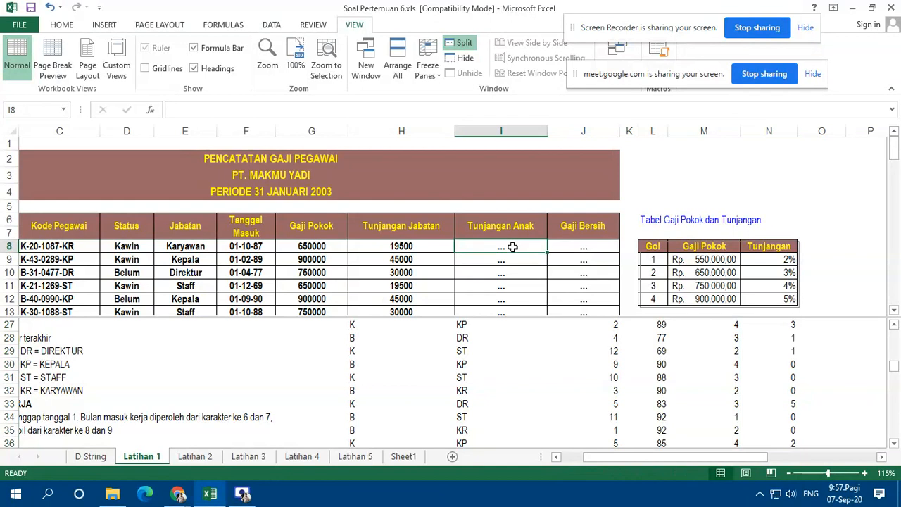
left_click_drag(596, 456, 569, 458)
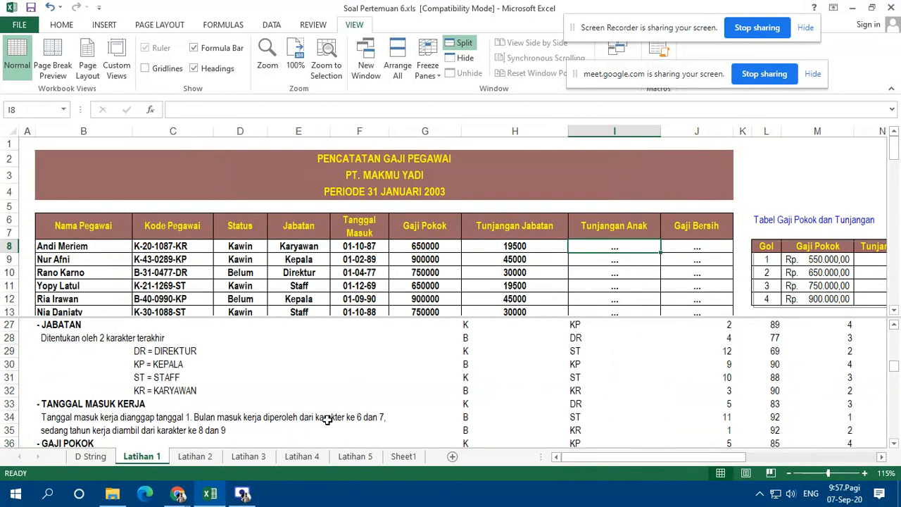
scroll(326, 419, "down", 3)
scroll(326, 419, "up", 3)
left_click(313, 404)
scroll(310, 408, "down", 5)
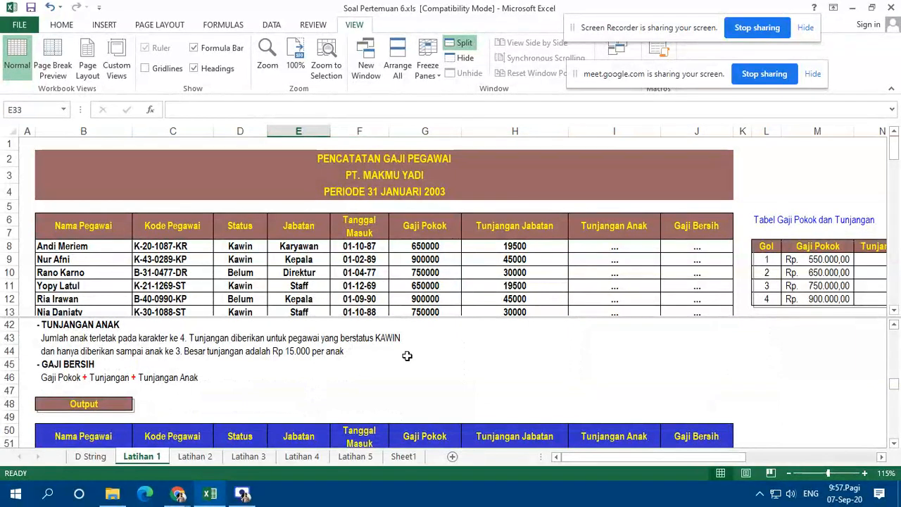
left_click(624, 247)
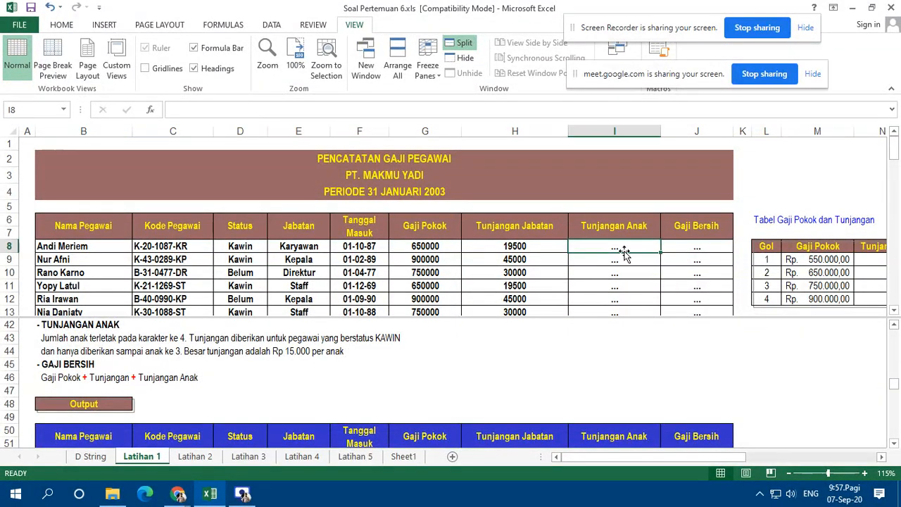
scroll(624, 252, "down", 1)
type("=")
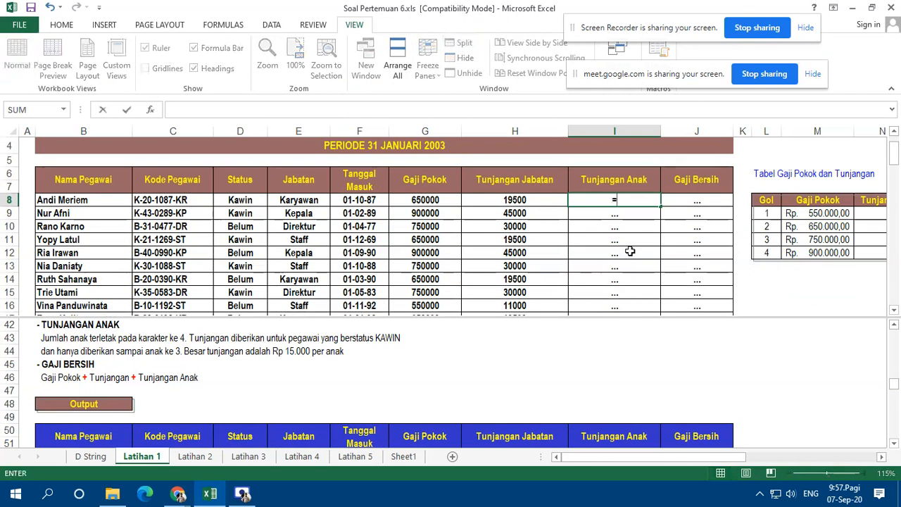
type("if(")
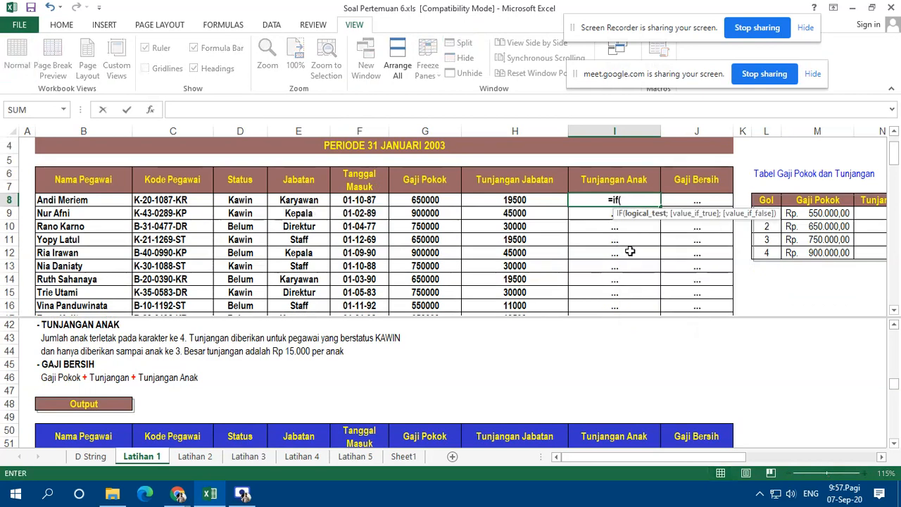
left_click(247, 200)
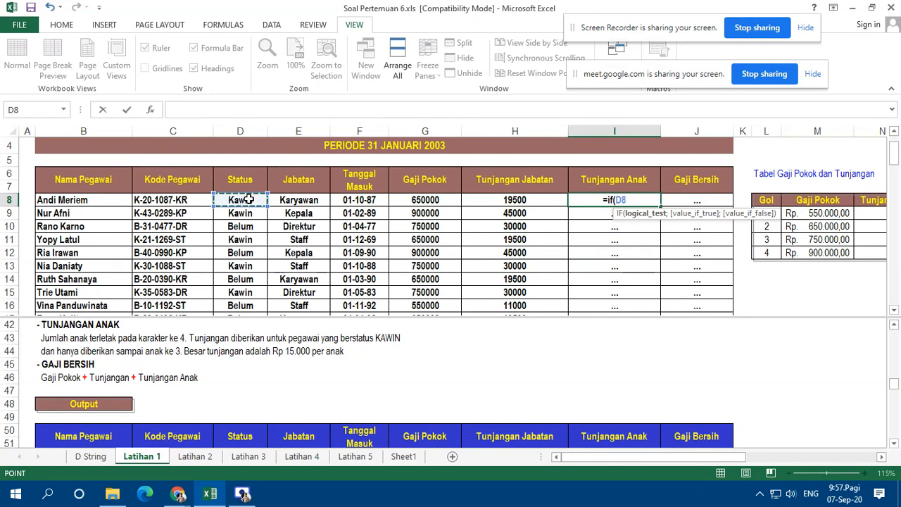
type("=\"Kawi")
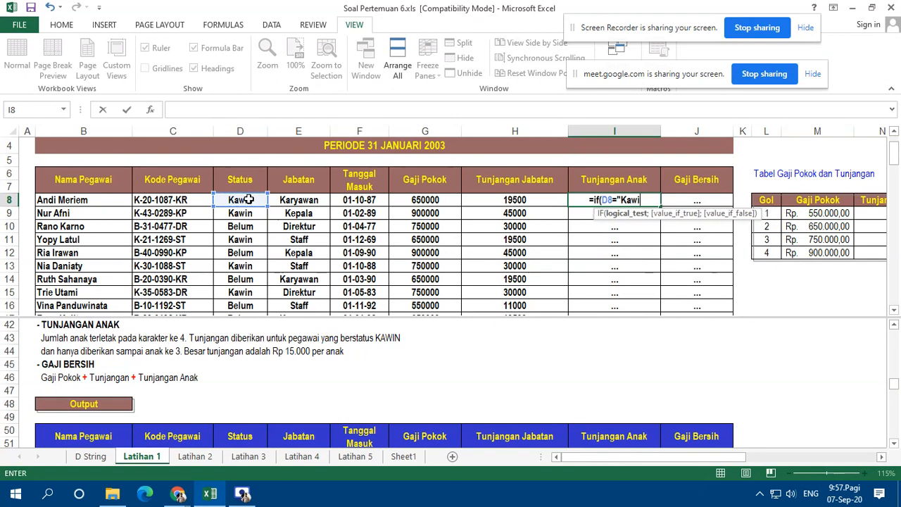
type("n\";")
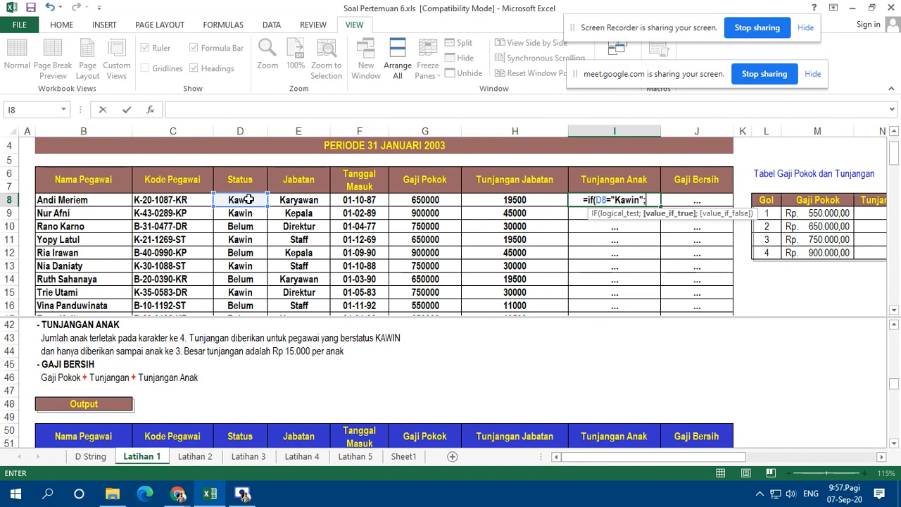
Step: Nest IF(N26>3;3;N26) as the true value of the I8 formula, capping the number of children at 3
type("if(")
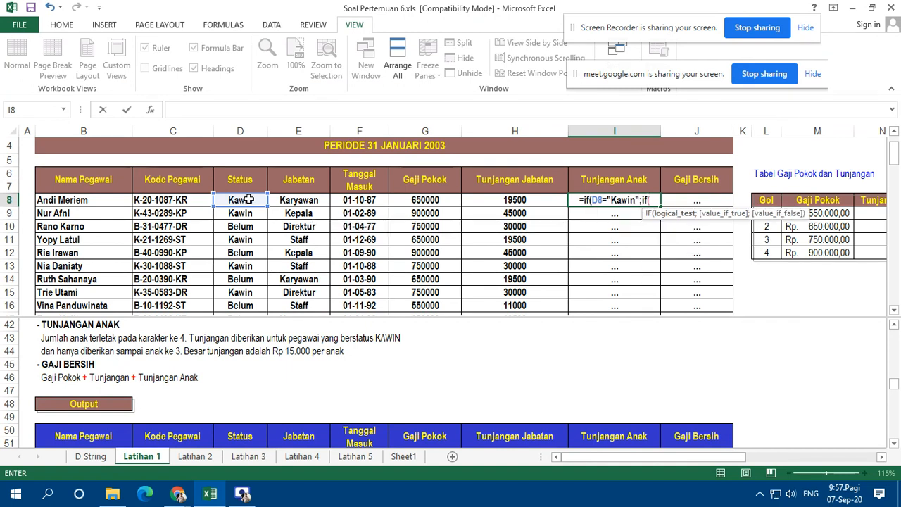
scroll(778, 375, "up", 1)
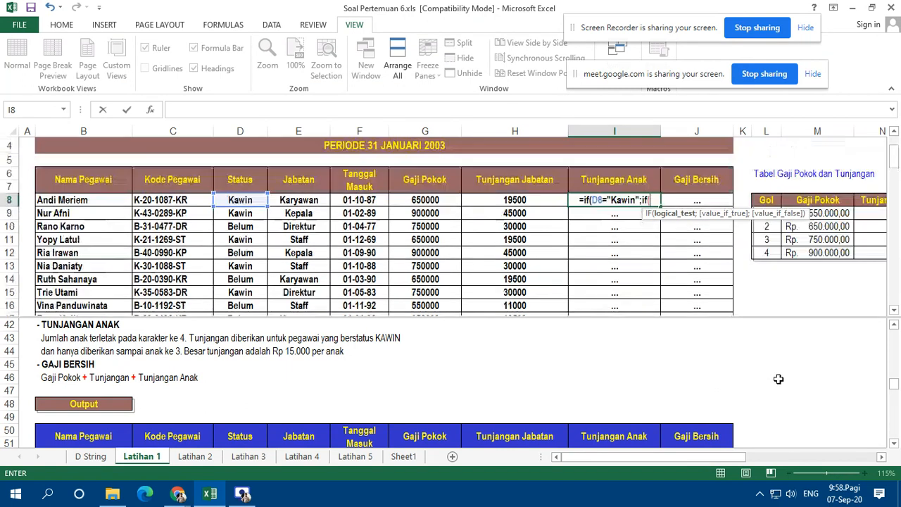
left_click(777, 378)
scroll(837, 422, "down", 2)
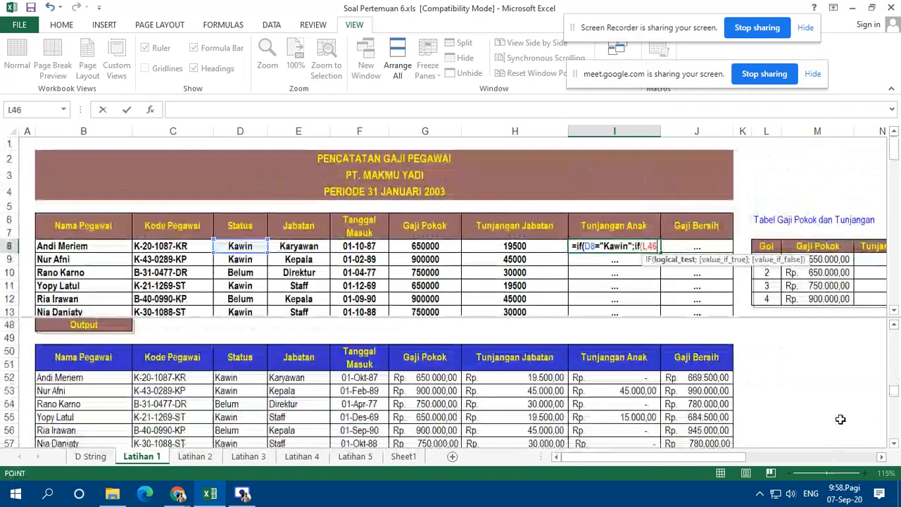
scroll(828, 425, "up", 11)
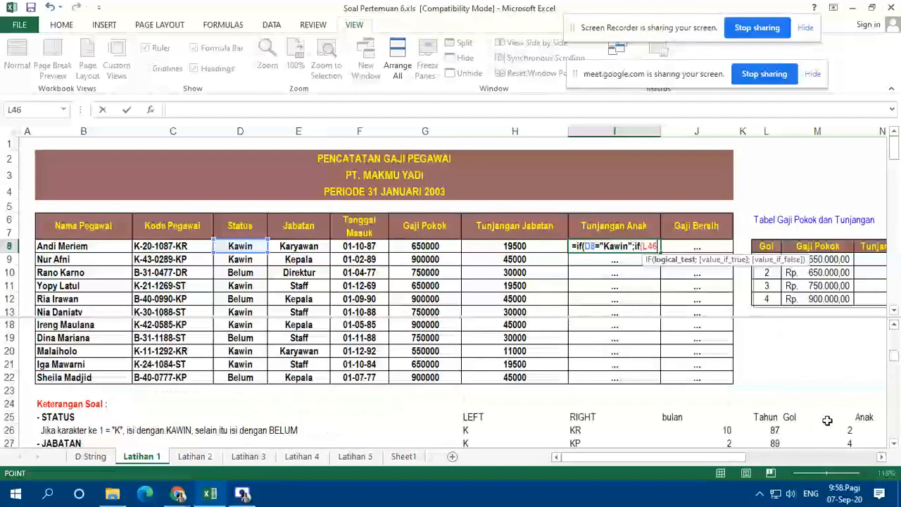
scroll(831, 418, "down", 2)
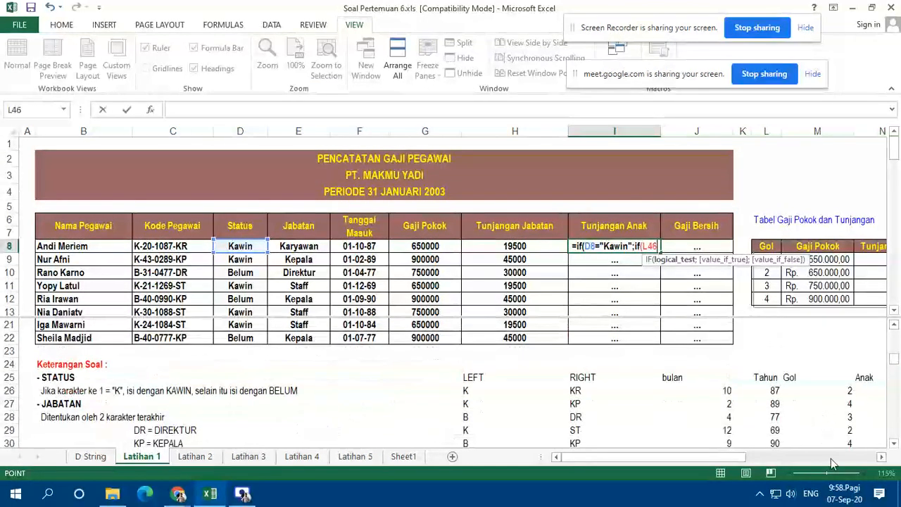
left_click(878, 458)
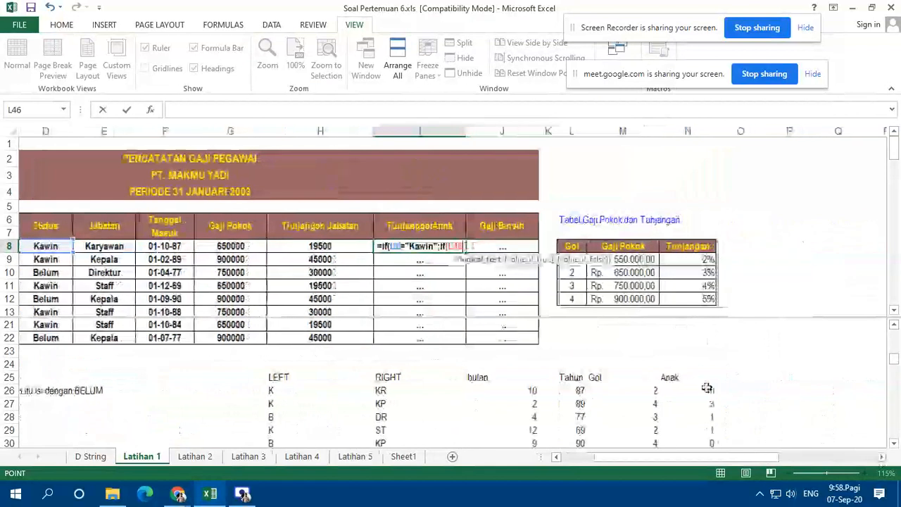
left_click(704, 391)
type(">")
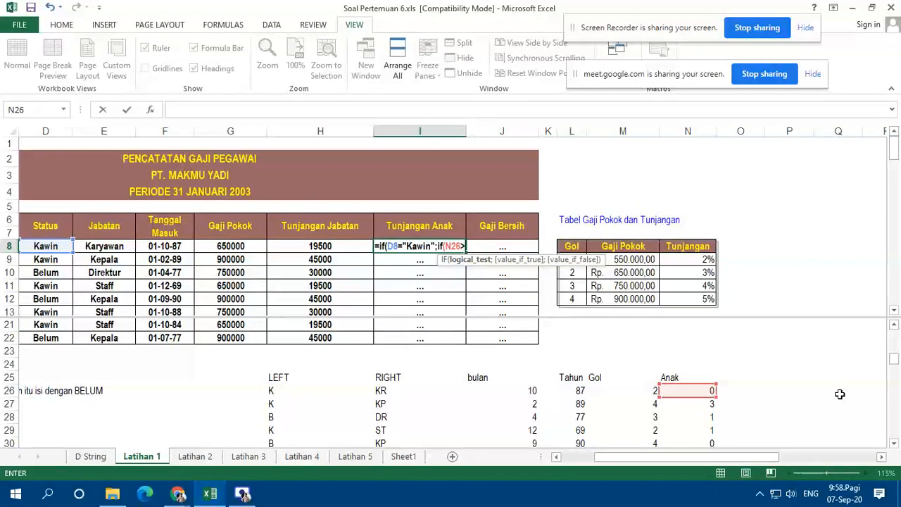
type("3;3")
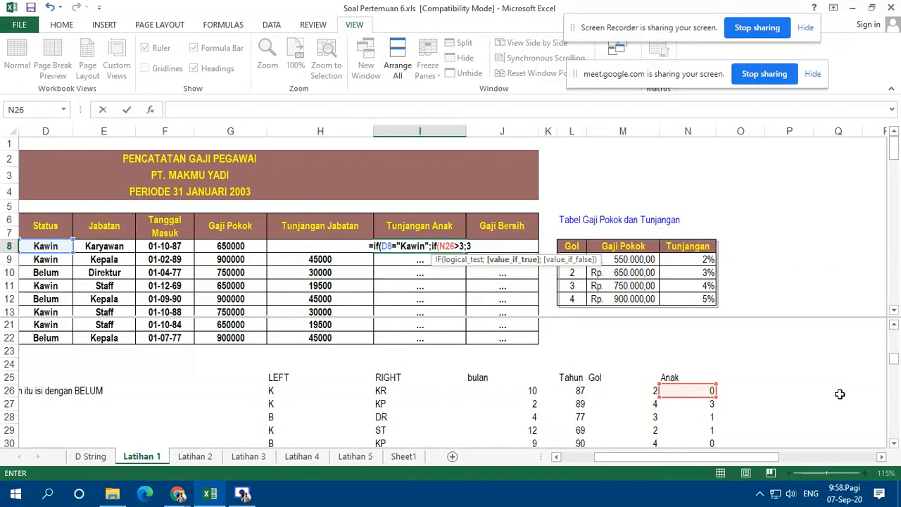
type(";")
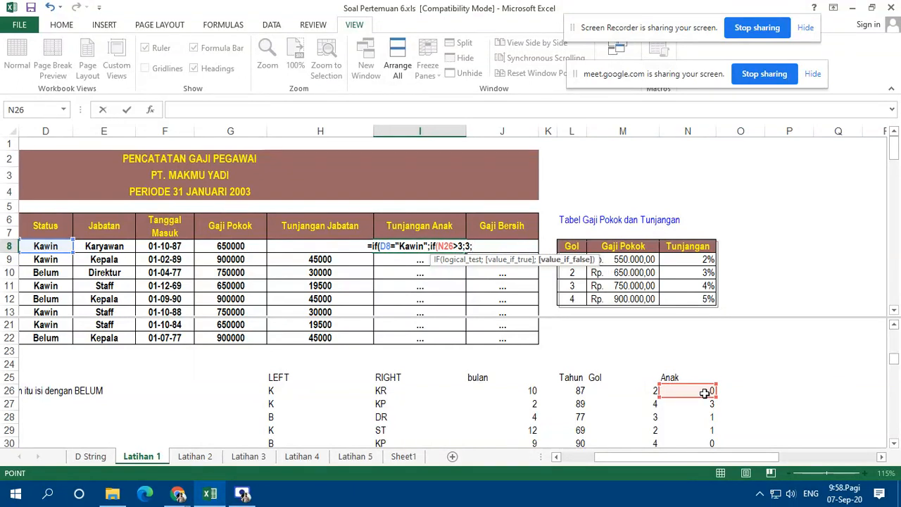
left_click(705, 392)
type(")")
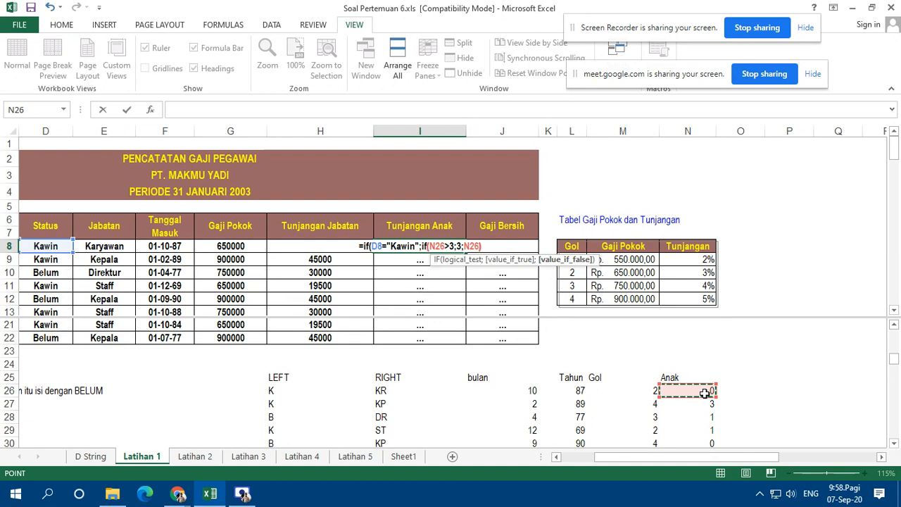
Step: Complete the I8 formula by multiplying the capped number of children by 15000 and returning 0 for unmarried employees
type("*15")
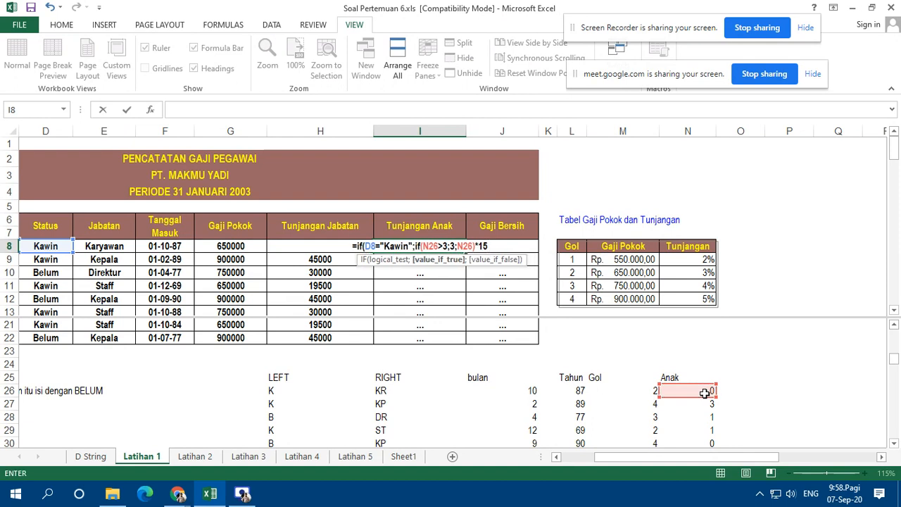
type("000;")
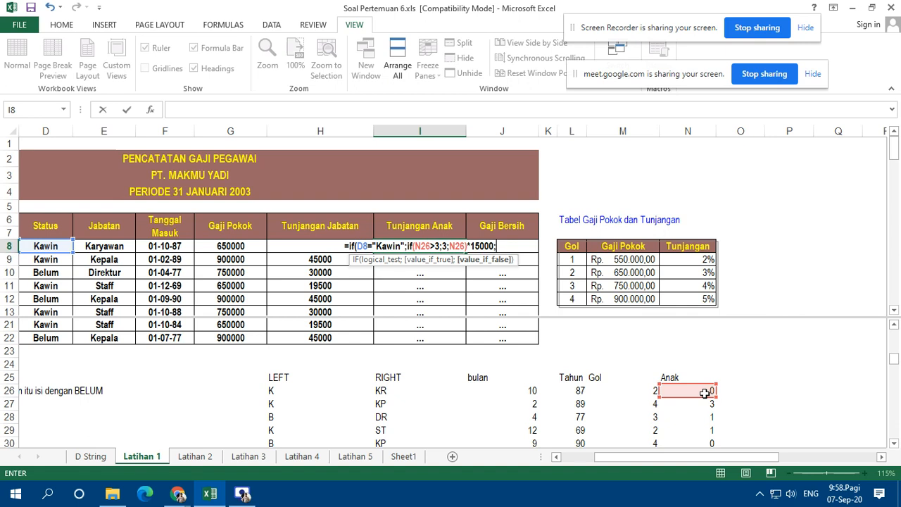
type("0")
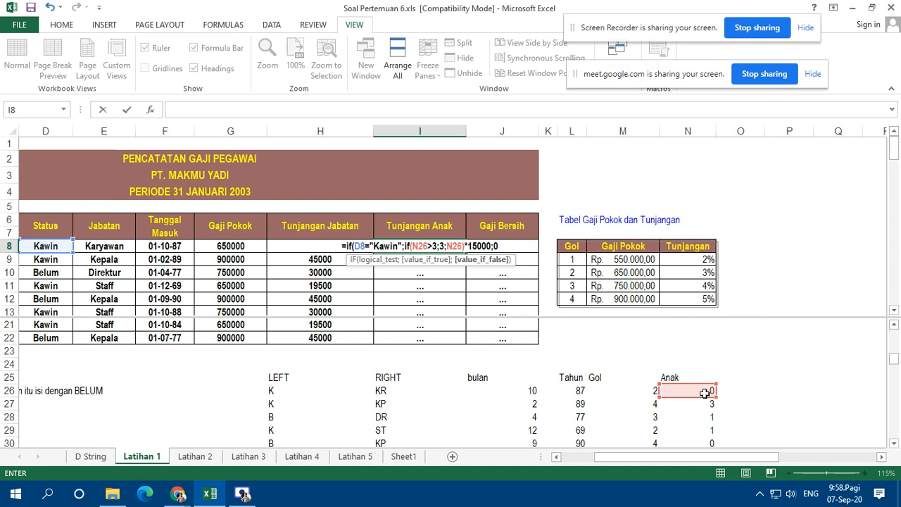
type(")")
key("Return")
key("Up")
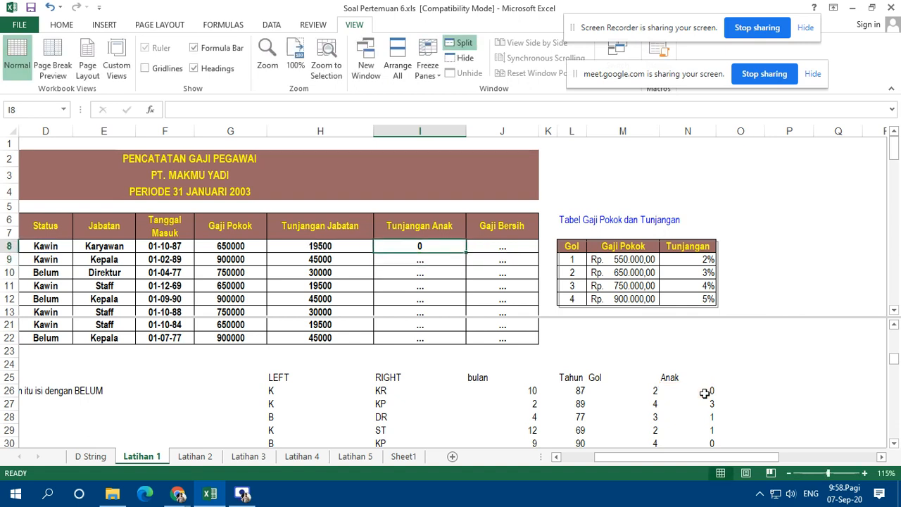
Step: Fill the Tunjangan Anak formula from I8 down to I22 and check the filled column
double_click(466, 251)
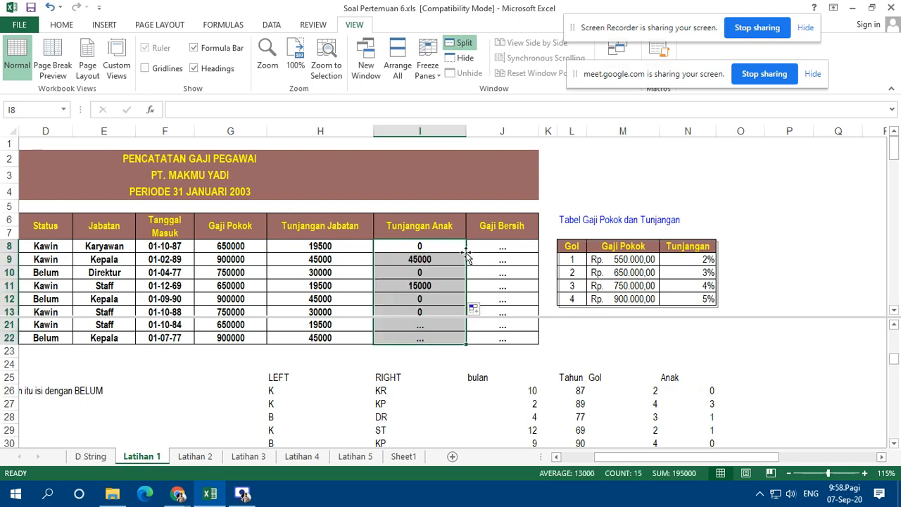
scroll(456, 278, "down", 4)
scroll(457, 273, "up", 4)
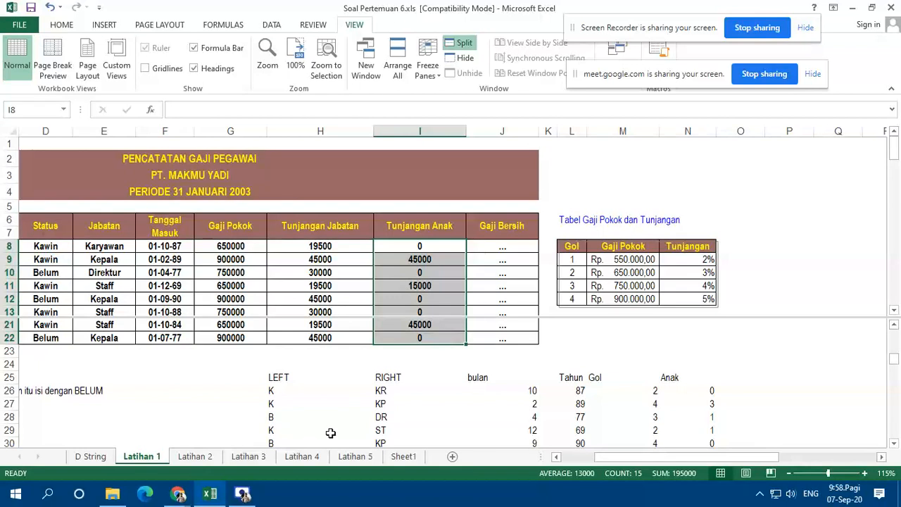
Step: Look through the exercise sheets Latihan 2 to Latihan 5, including the medicine sales table in Latihan 5
left_click(205, 459)
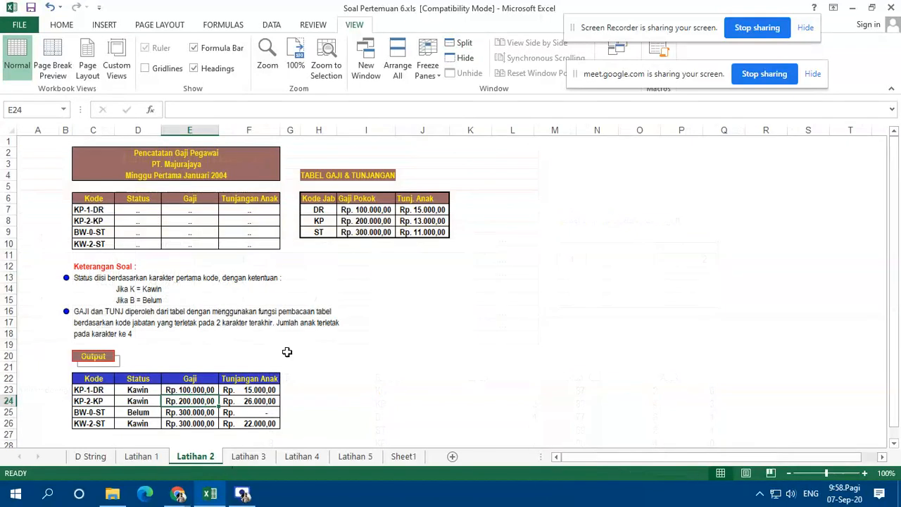
left_click(266, 459)
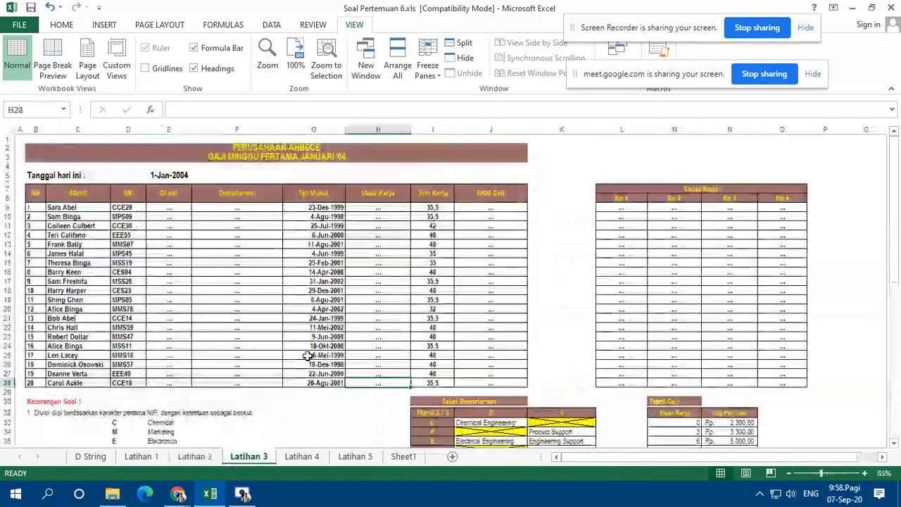
left_click(292, 459)
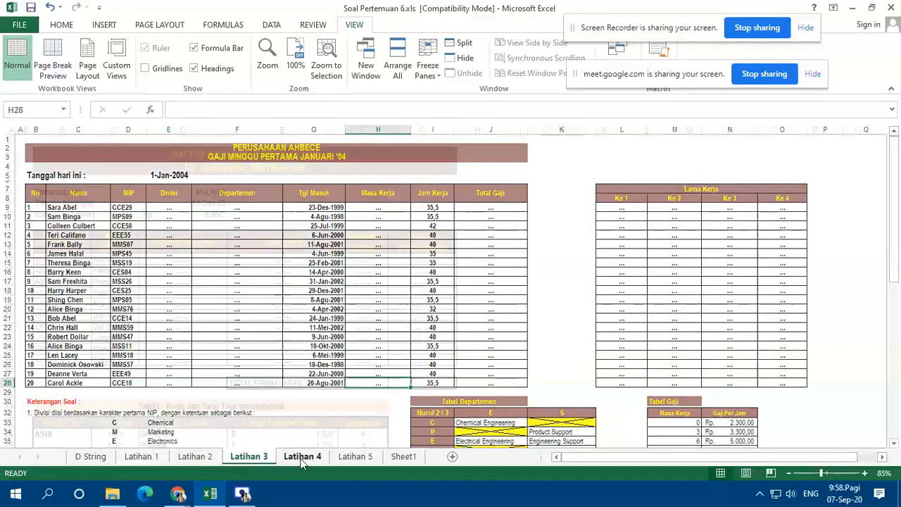
scroll(232, 289, "down", 3)
scroll(211, 294, "up", 3)
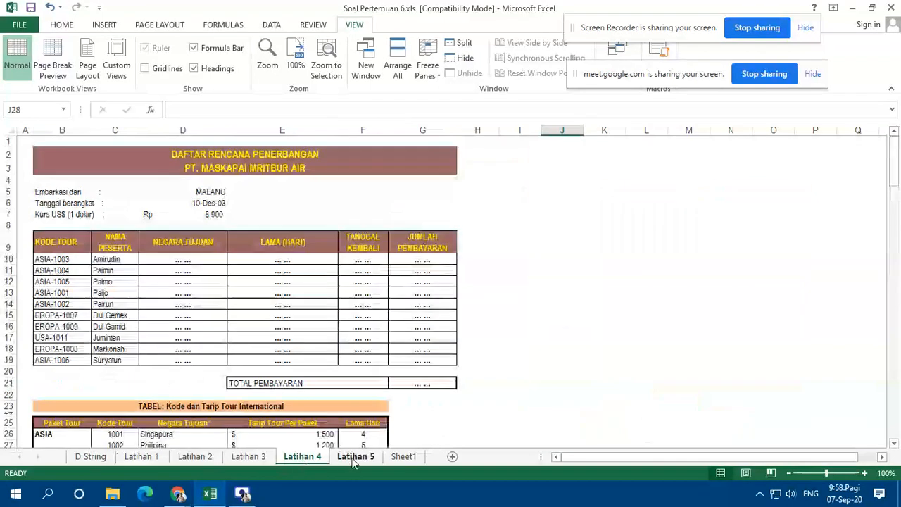
left_click(356, 457)
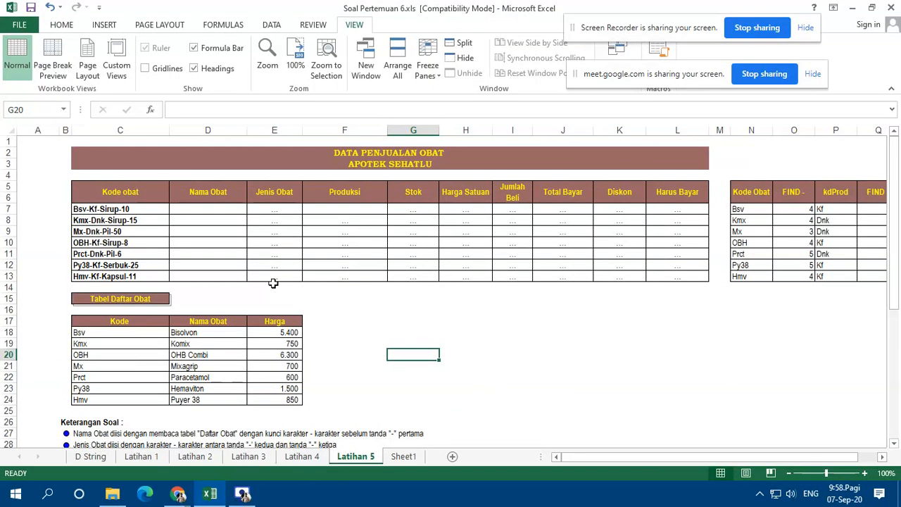
left_click_drag(103, 179, 678, 274)
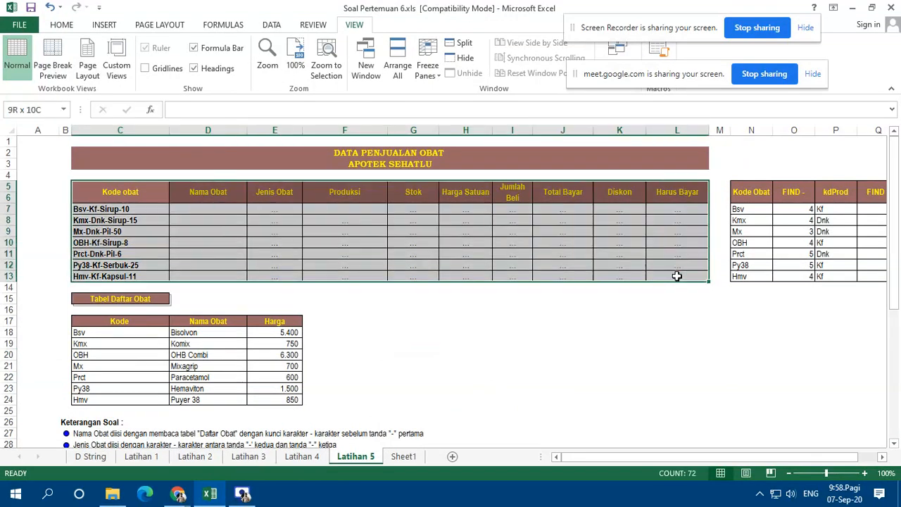
left_click(559, 346)
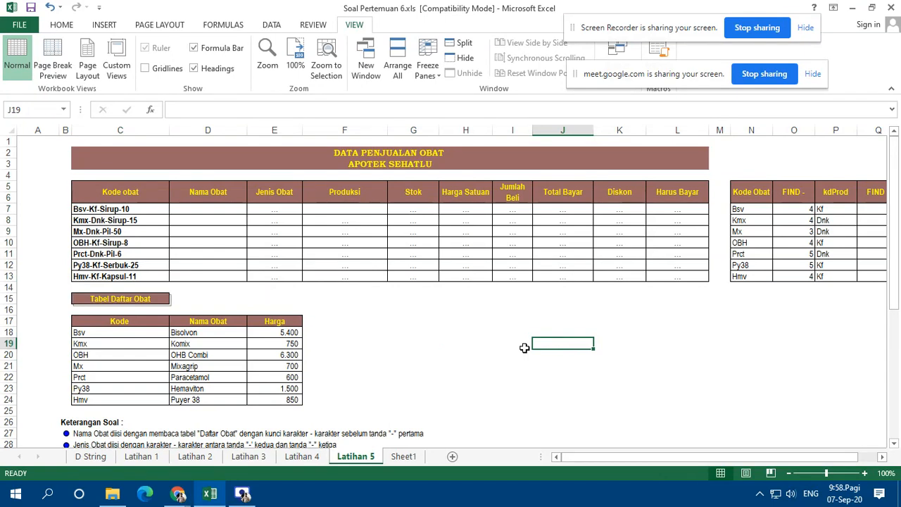
left_click(243, 493)
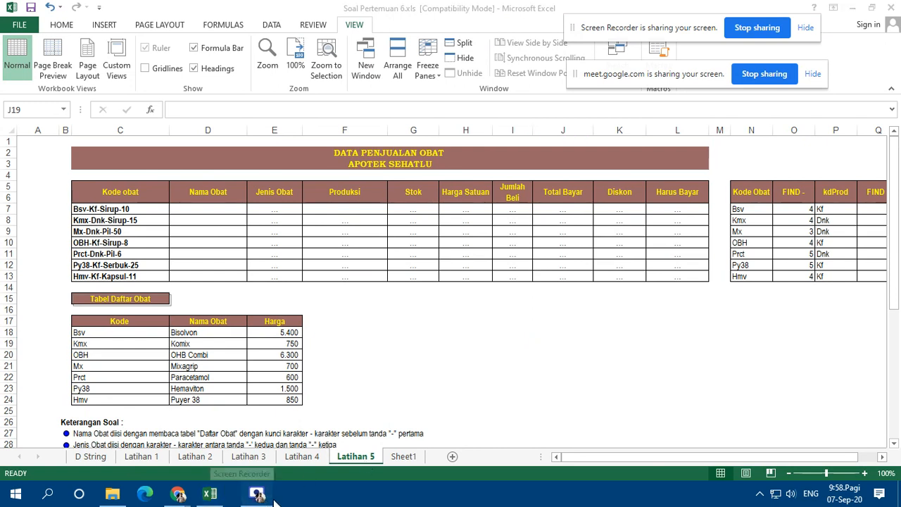